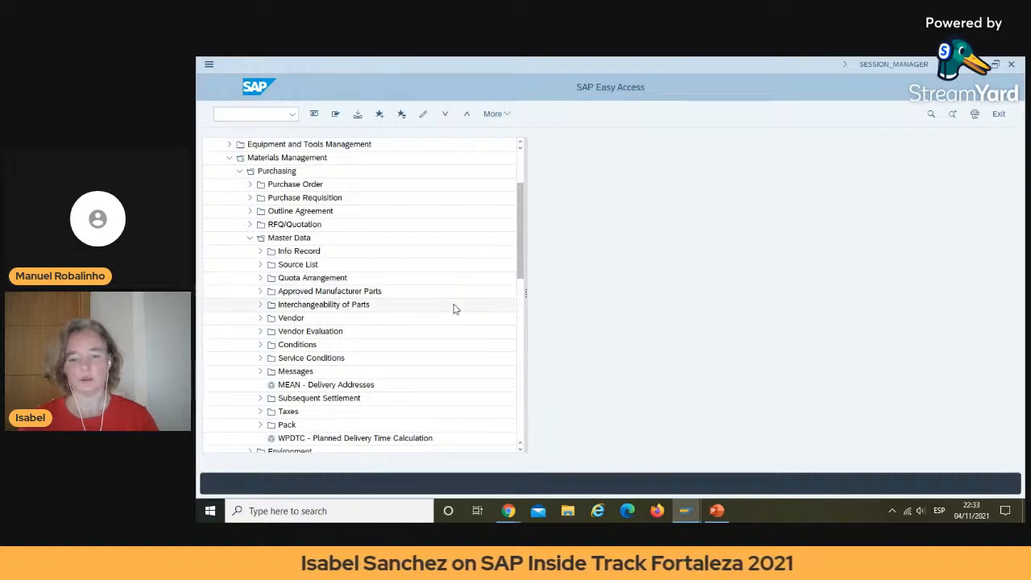
Step: Switch to the PowerPoint presentation and review the use case slide for the vendor consignment process
click(715, 511)
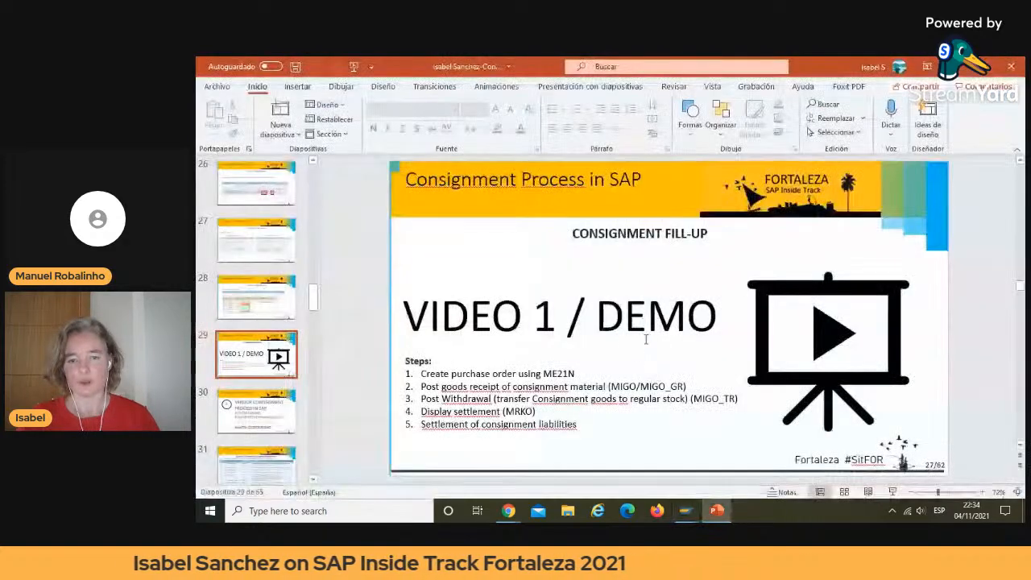
scroll(638, 335, down, 3)
scroll(636, 338, up, 10)
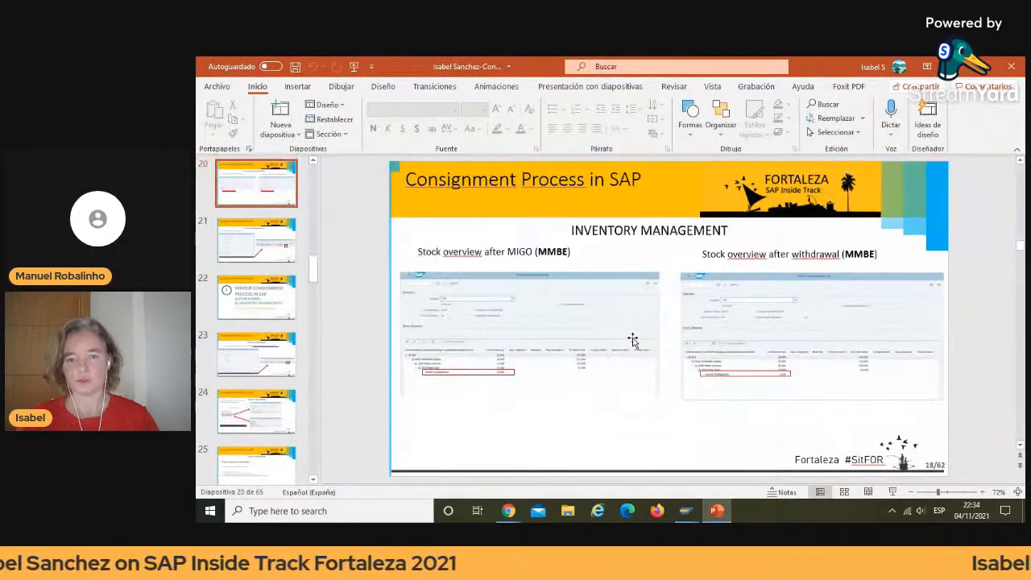
scroll(637, 333, up, 10)
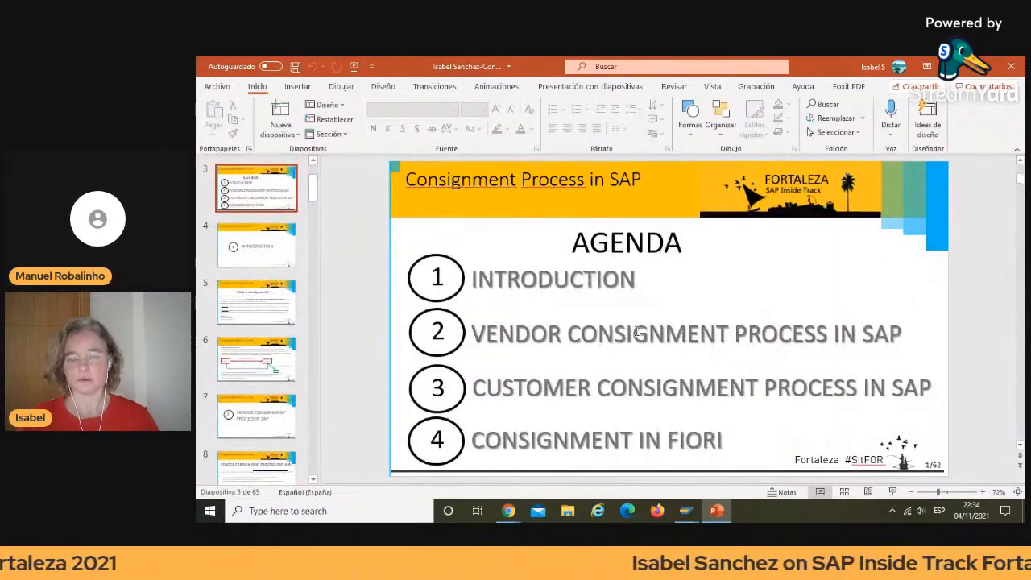
scroll(636, 332, up, 1)
scroll(637, 332, down, 1)
scroll(637, 332, down, 4)
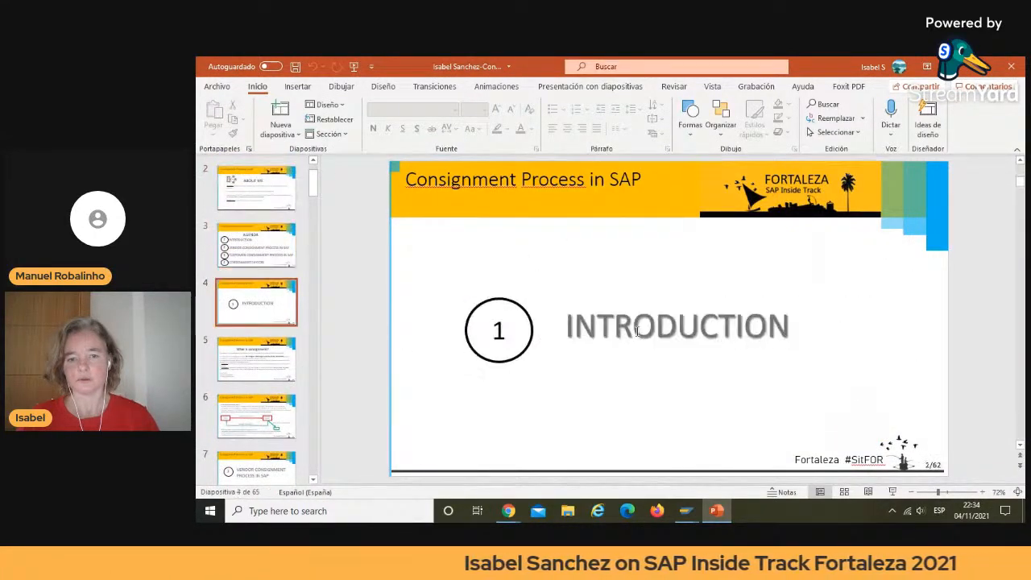
scroll(637, 333, down, 1)
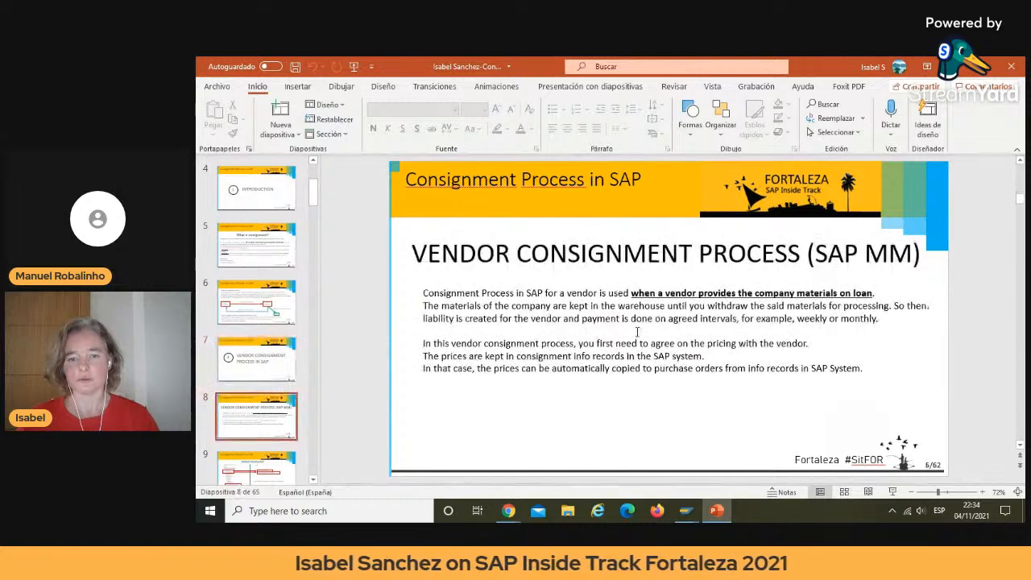
scroll(637, 332, down, 2)
scroll(637, 337, down, 1)
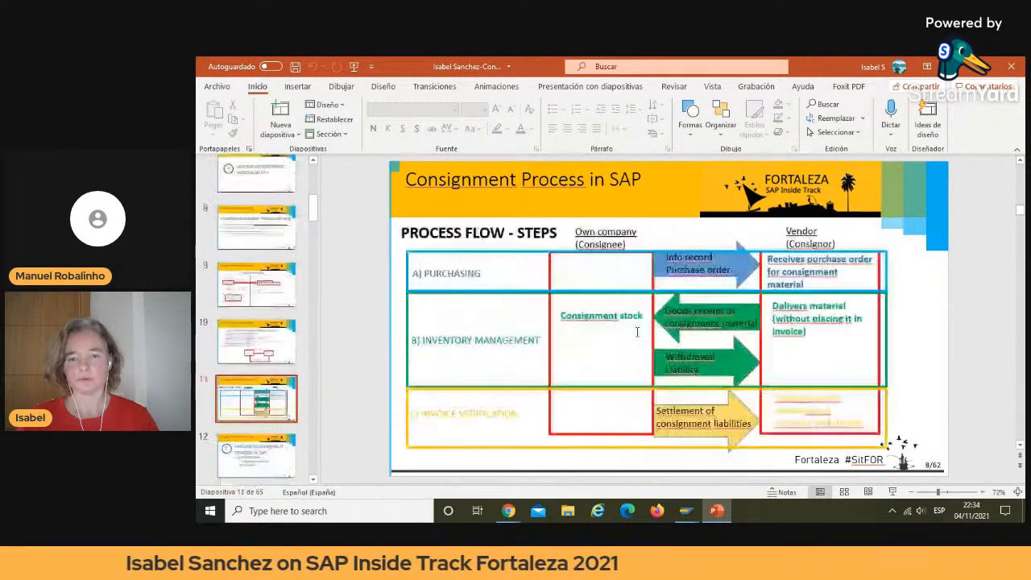
scroll(575, 270, up, 1)
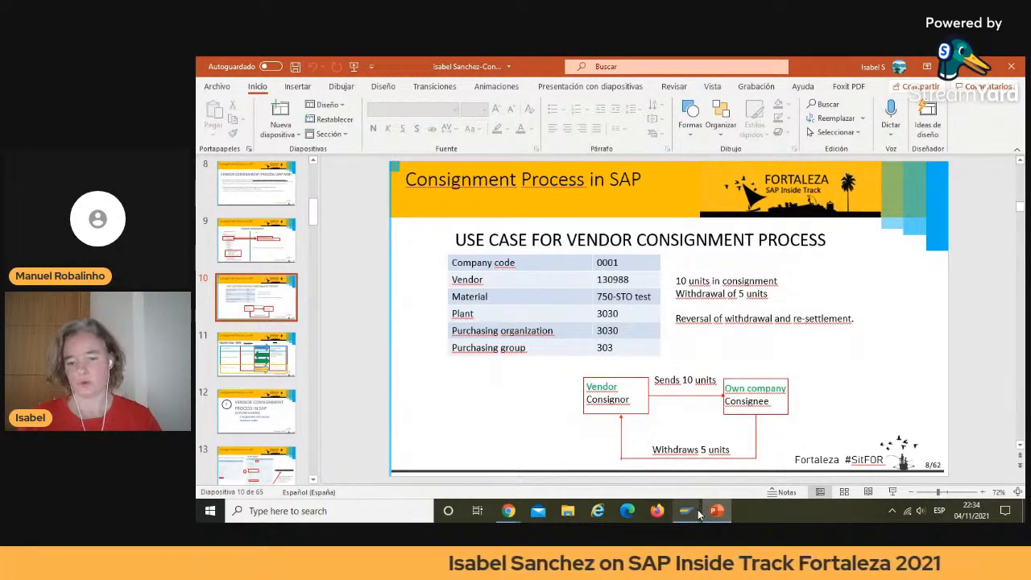
Step: Switch back to SAP, open the info record display (ME13) under purchasing master data, and enter the use case's supplier number
mouse_move(699, 513)
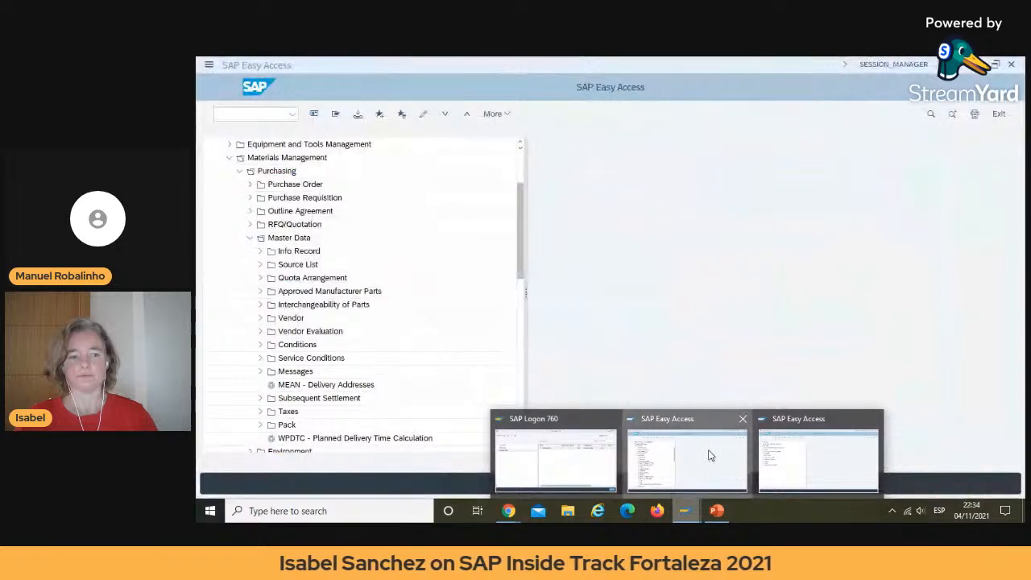
click(708, 456)
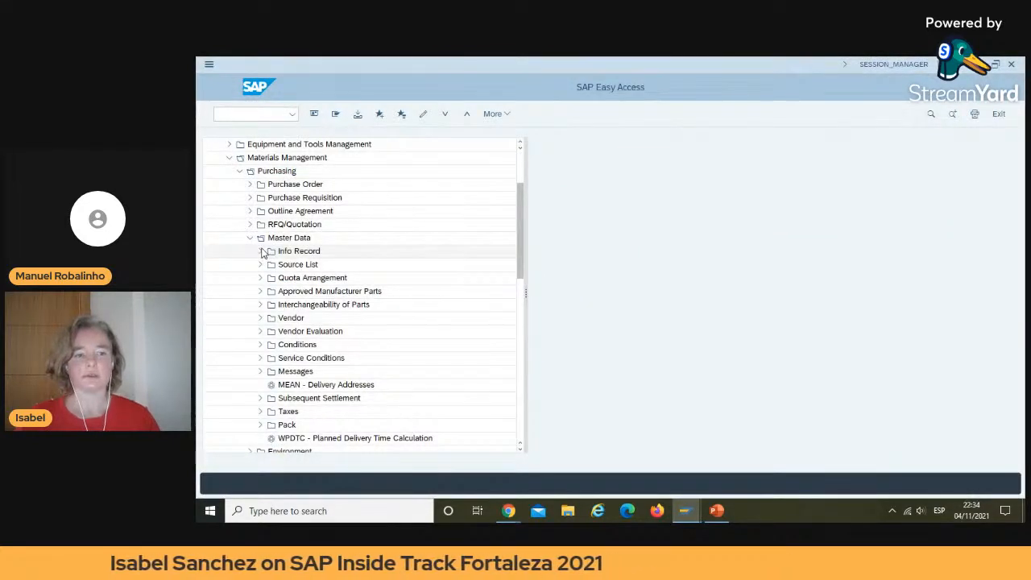
click(261, 252)
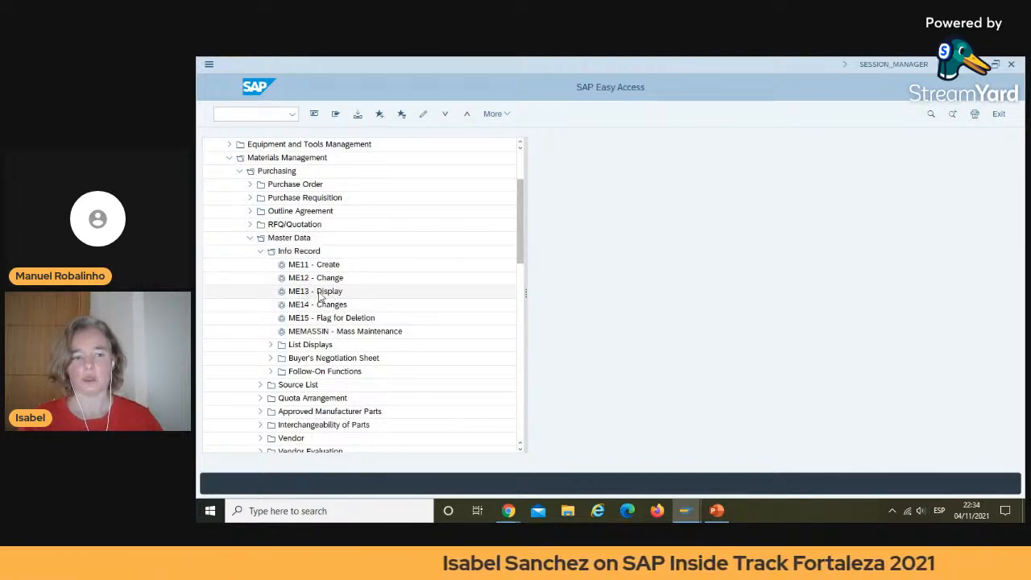
double_click(322, 292)
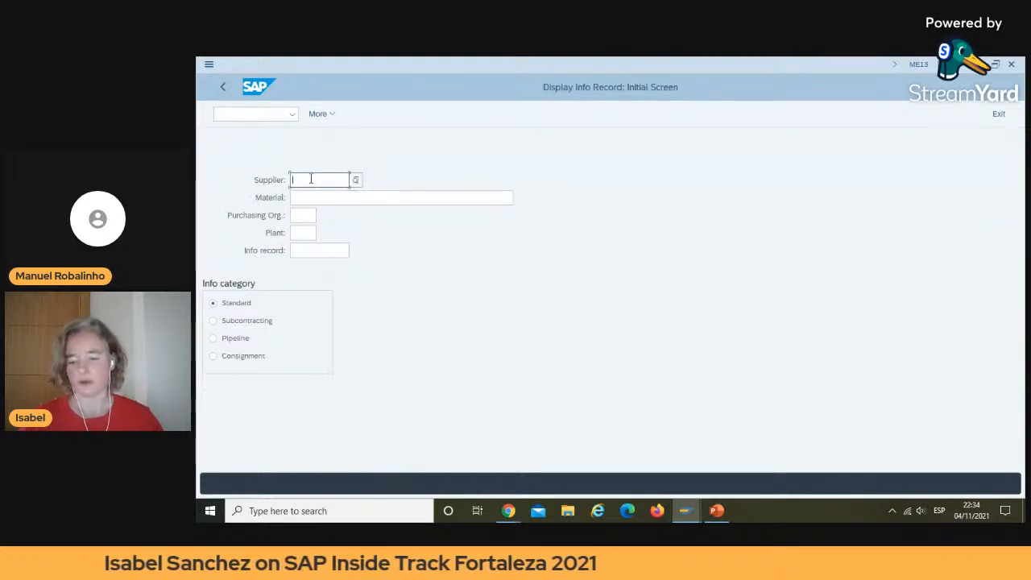
text(130)
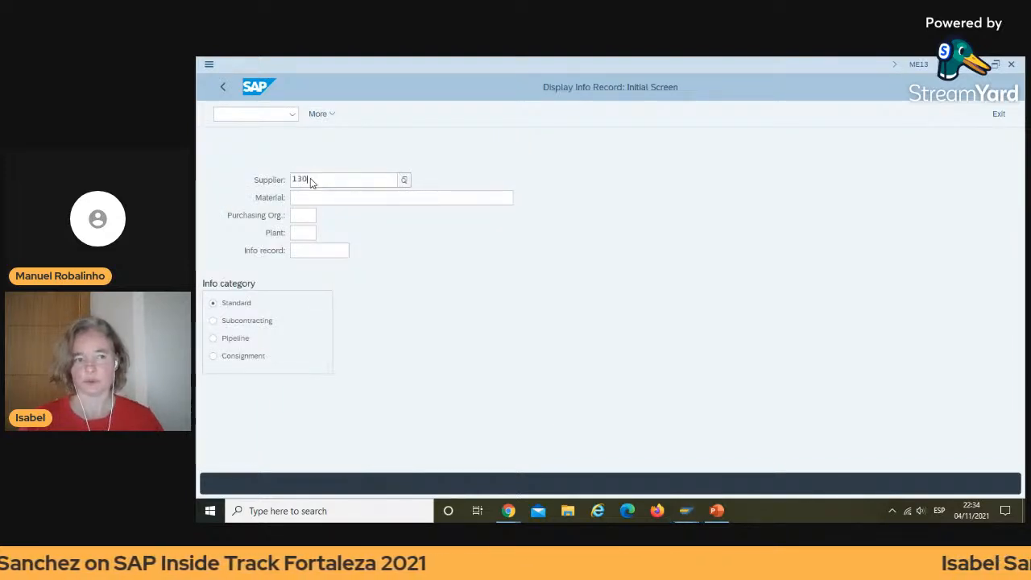
text(988)
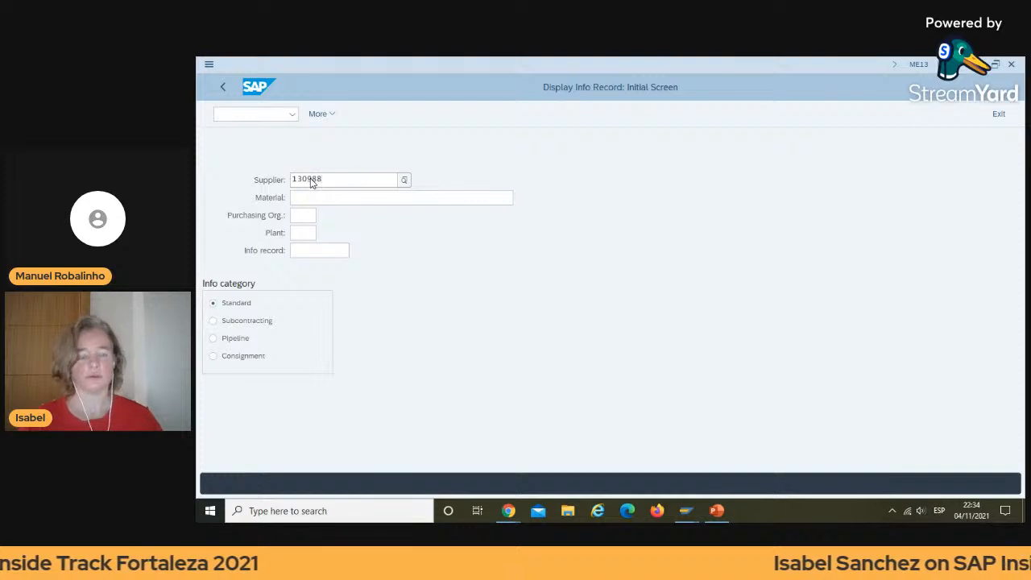
key(Return)
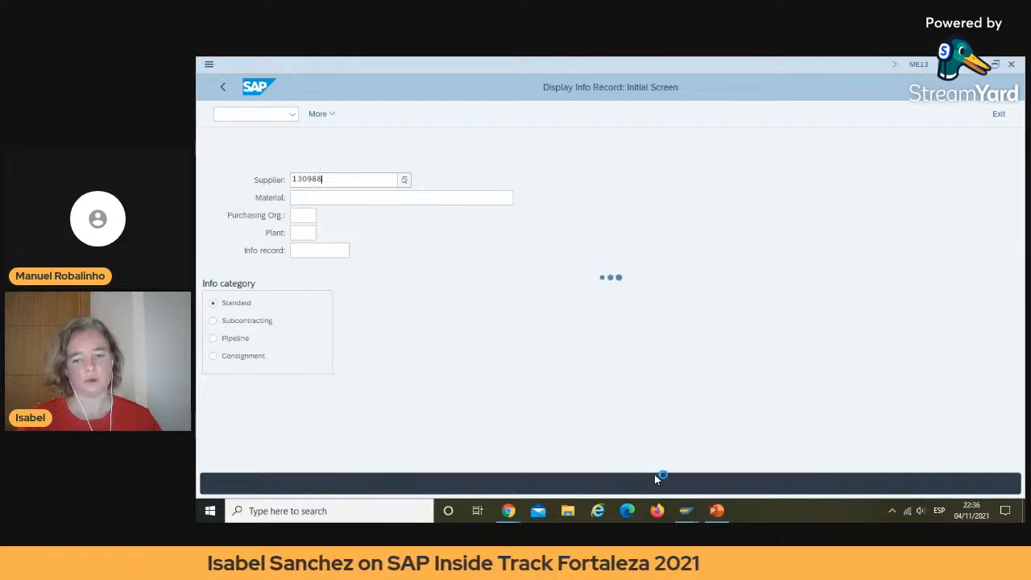
Step: Switch to the second SAP session and start the stock overview transaction mmbe
mouse_move(691, 517)
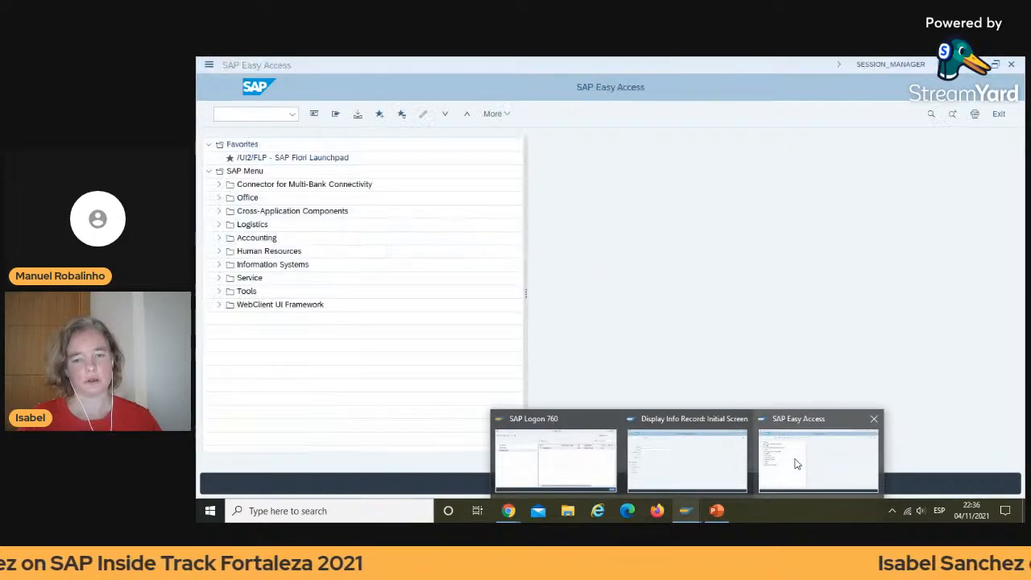
click(794, 461)
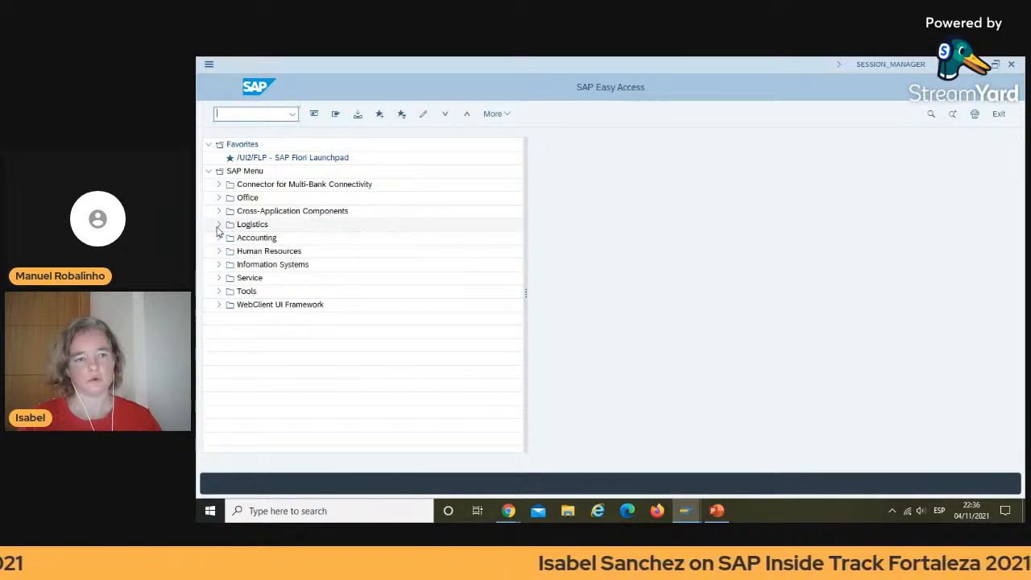
click(220, 225)
click(292, 113)
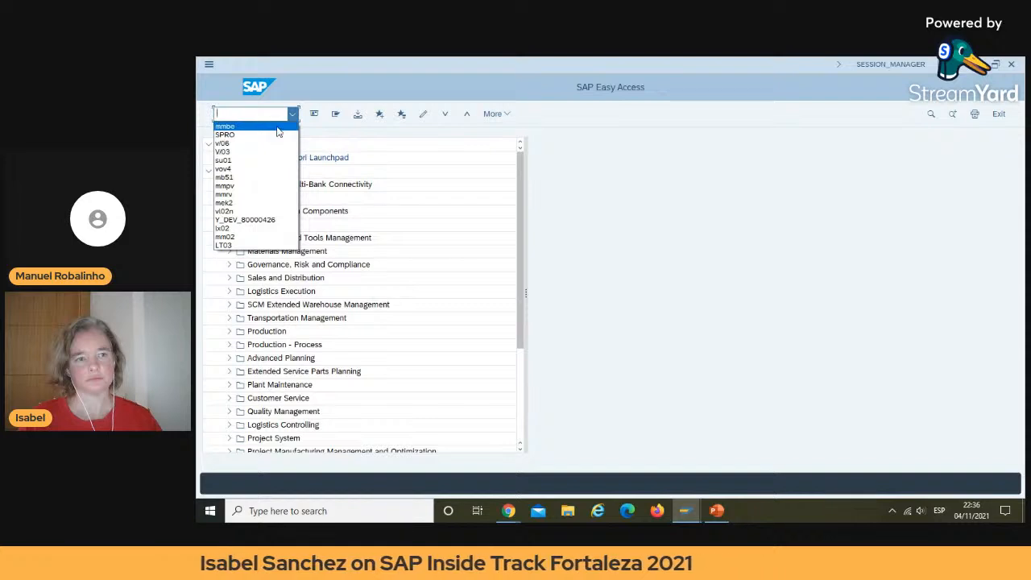
click(278, 128)
key(Return)
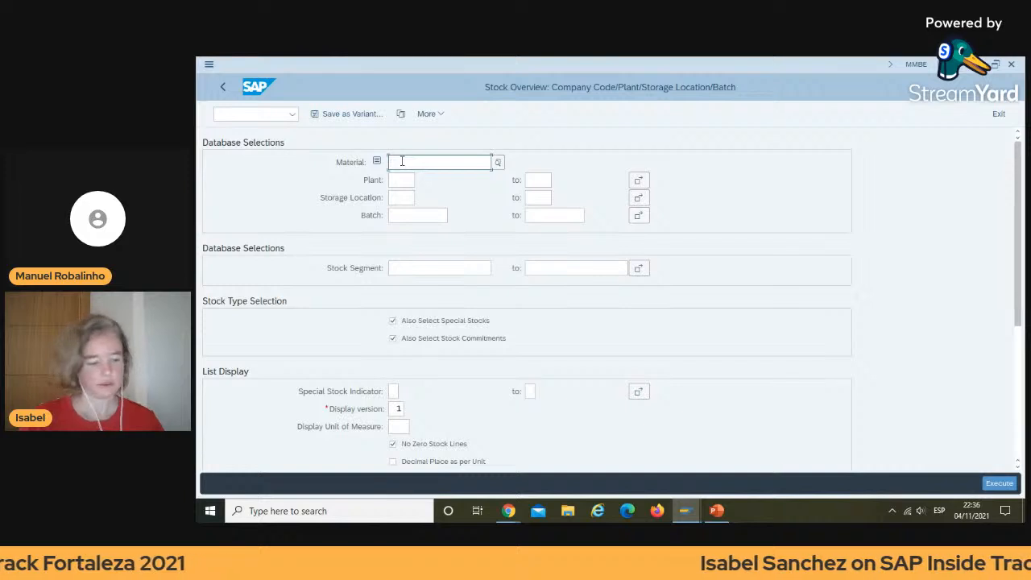
Step: Run the stock overview for material 750
text(75)
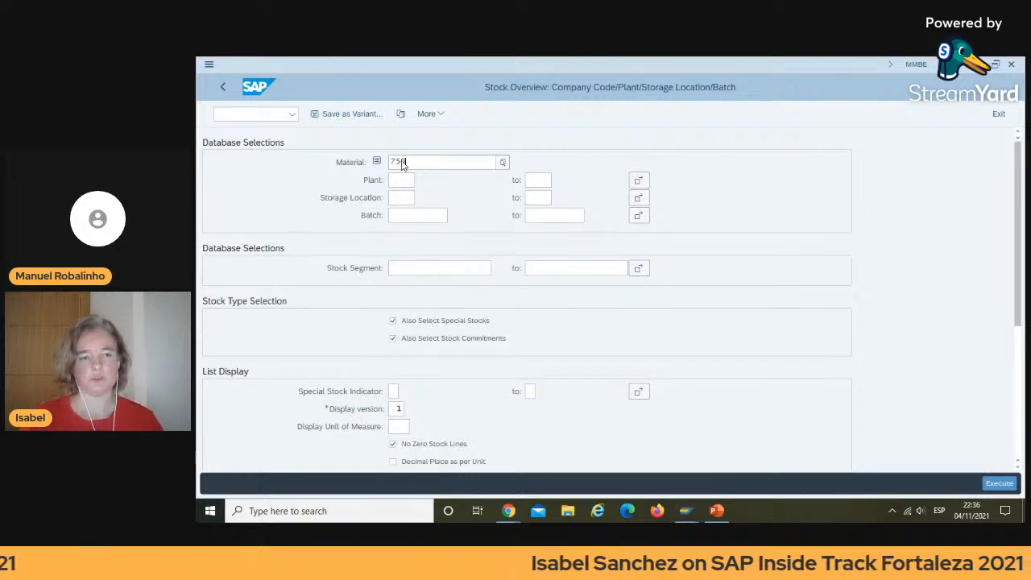
text(0)
key(F8)
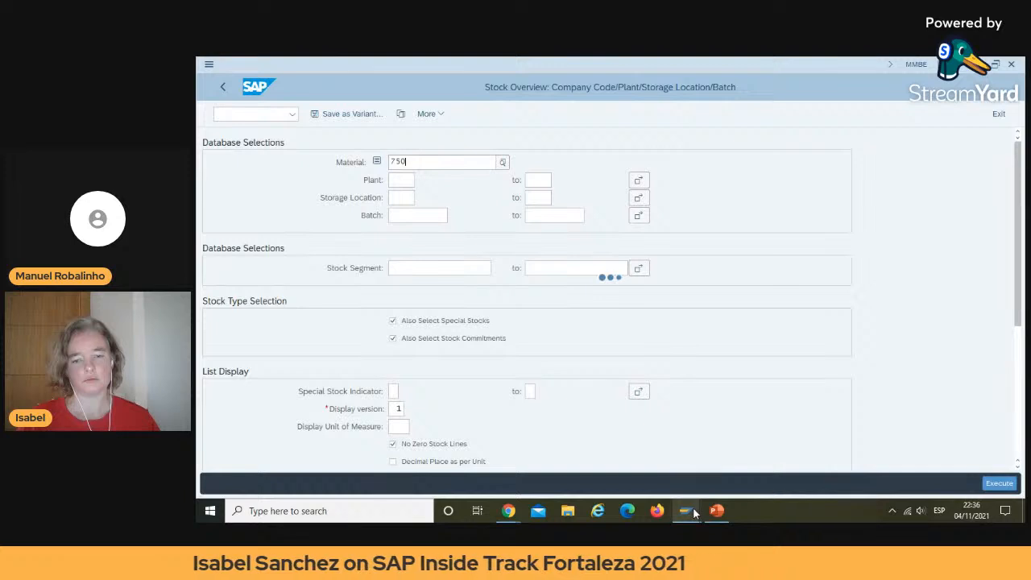
Step: Return to the info record display session and try to submit material 750 for the supplier
mouse_move(685, 507)
click(675, 457)
click(319, 196)
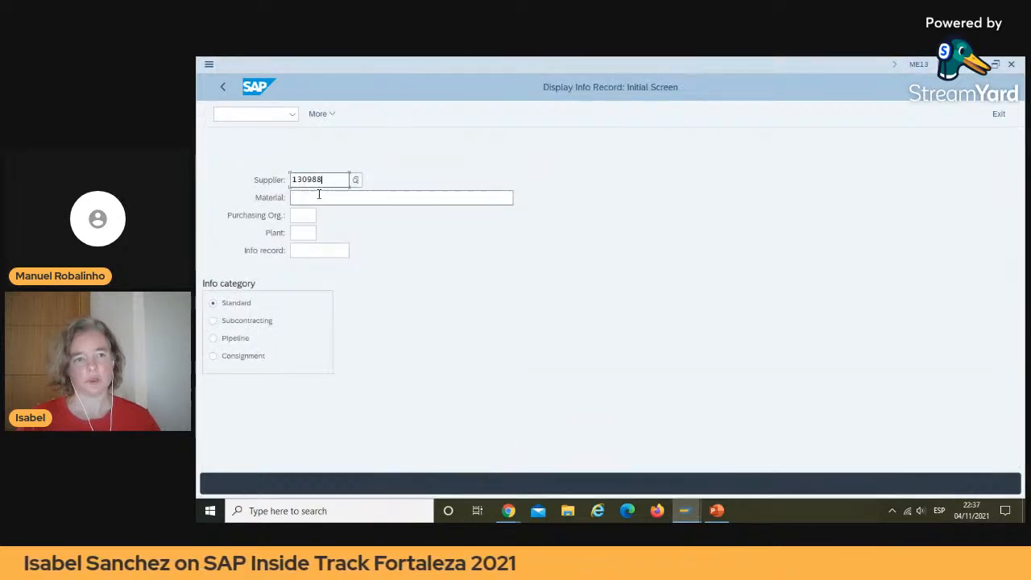
text(750)
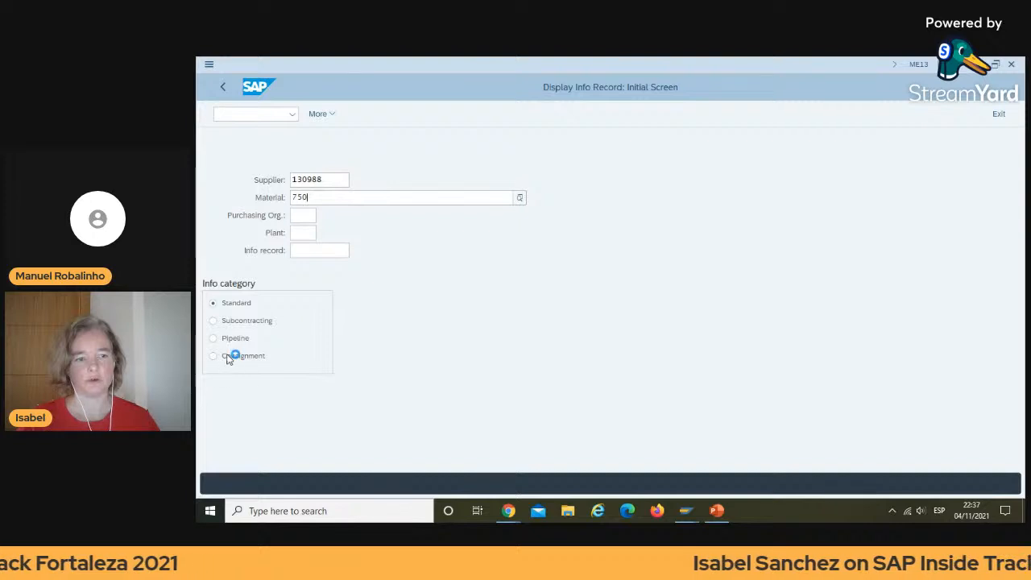
key(Return)
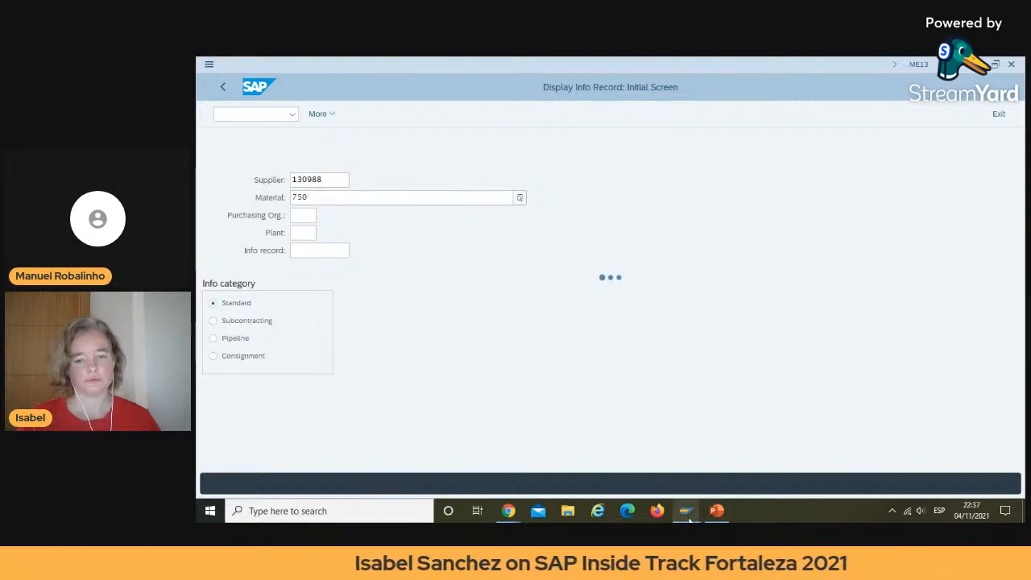
mouse_move(682, 509)
click(825, 453)
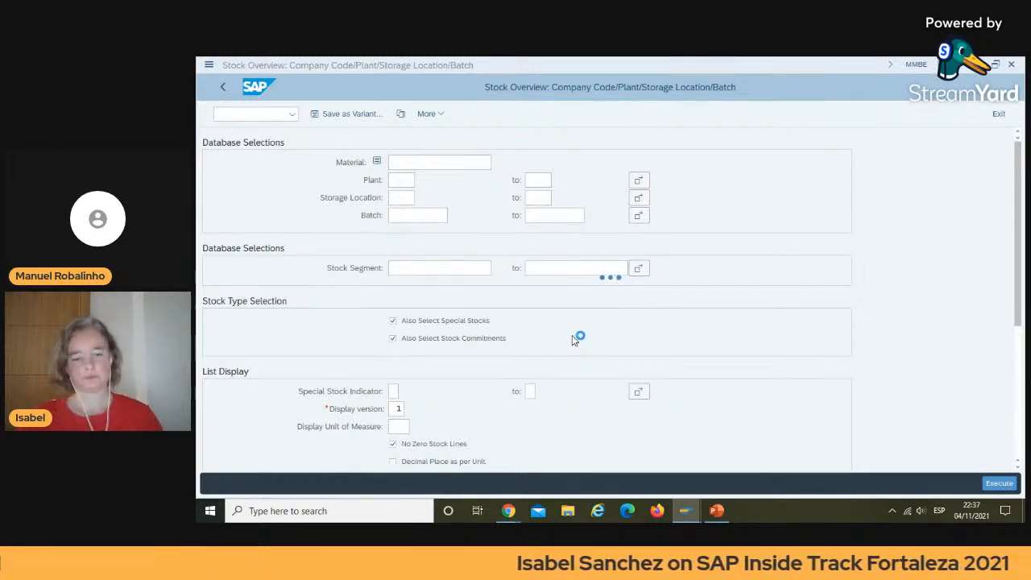
mouse_move(685, 514)
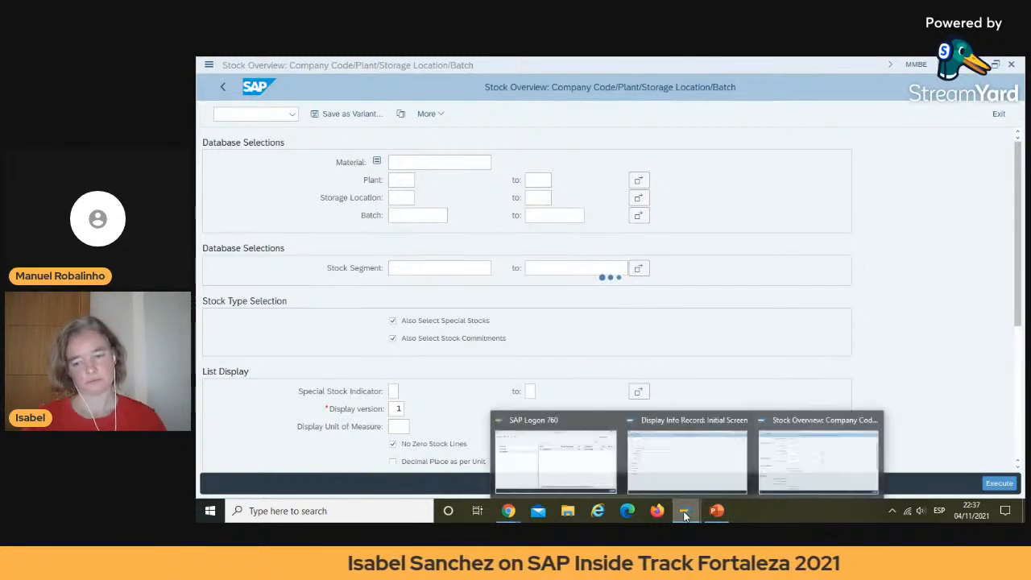
click(711, 458)
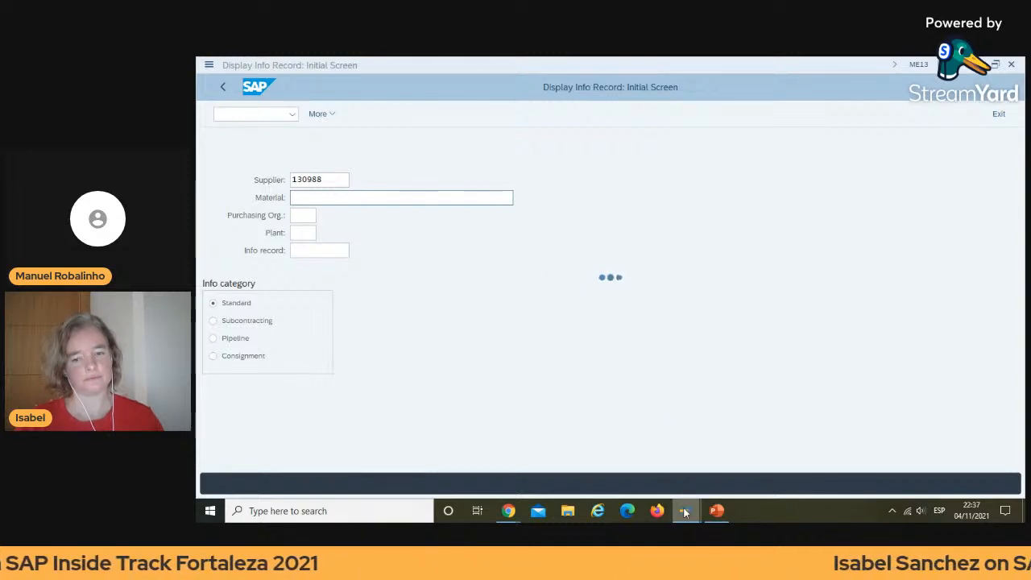
mouse_move(685, 514)
click(796, 466)
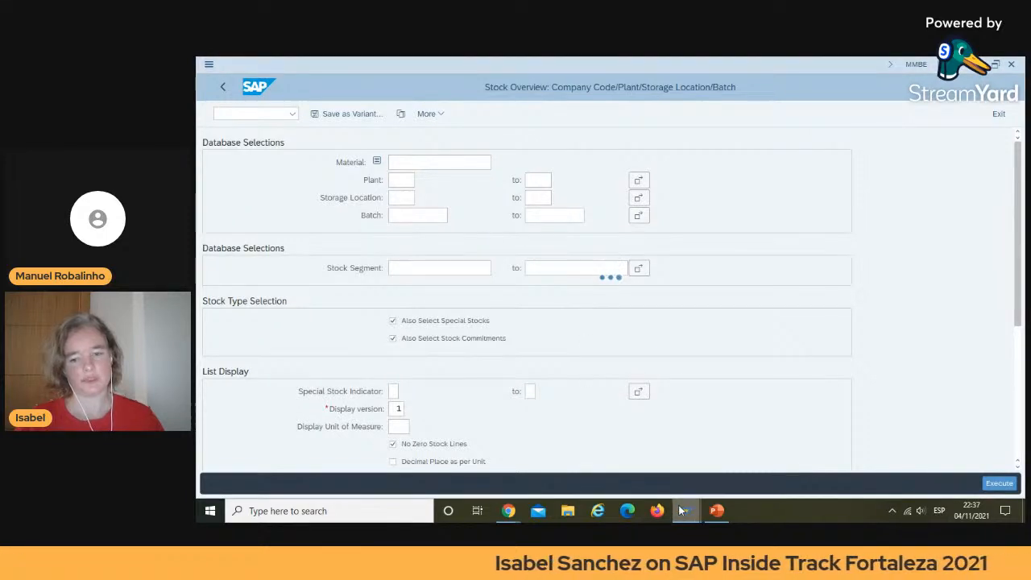
Step: In the info record display session, enter material 750 and set the info category to Consignment
mouse_move(681, 511)
click(677, 453)
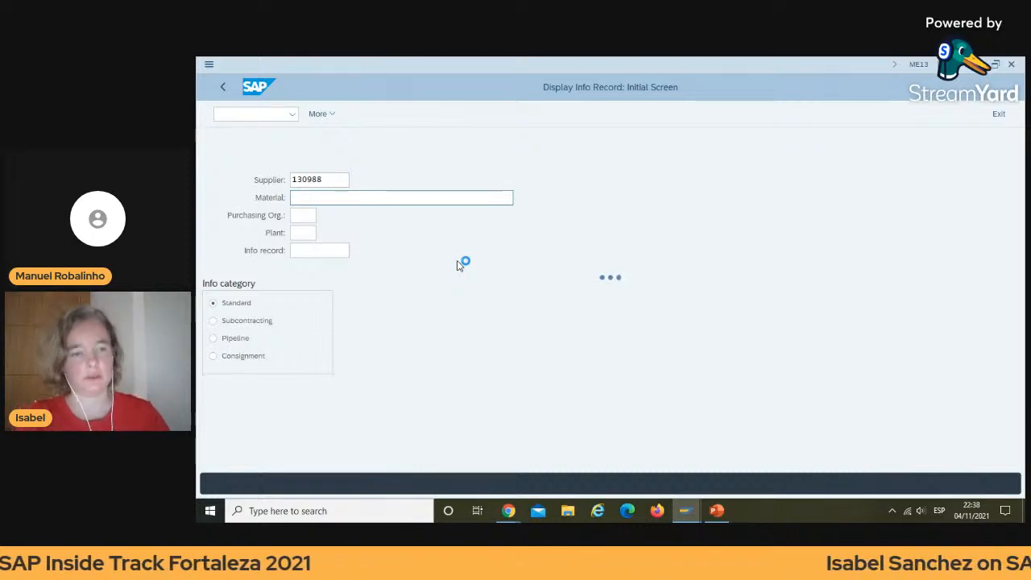
text(750)
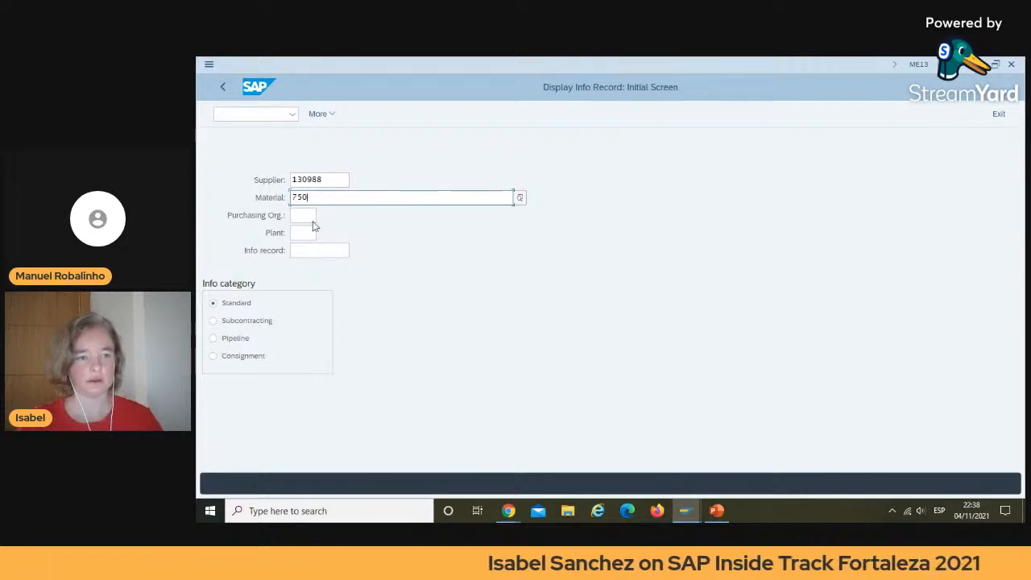
click(244, 357)
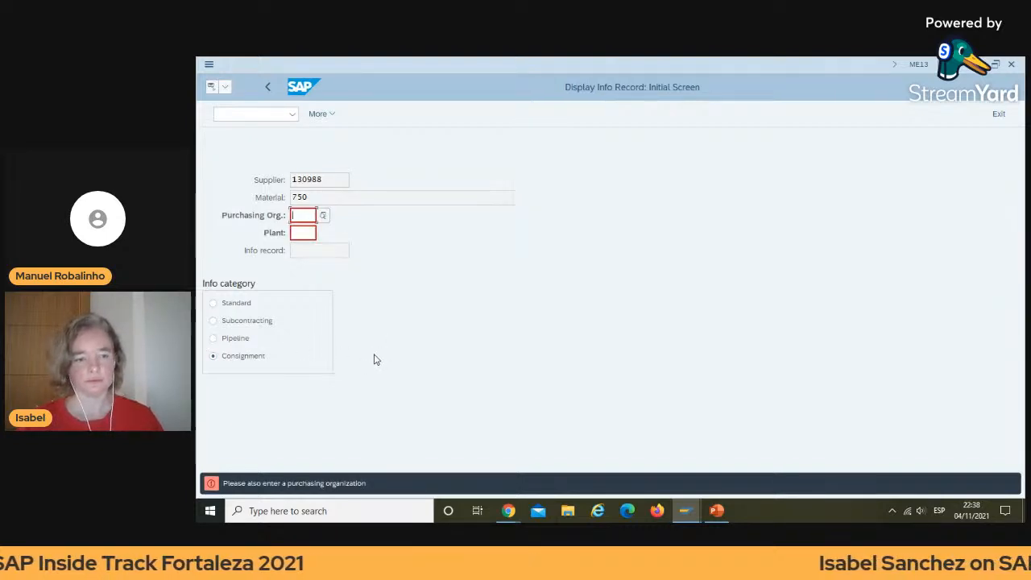
Step: Set the purchasing organization and plant to 3030, then display the consignment info record and review its general data
text(3030)
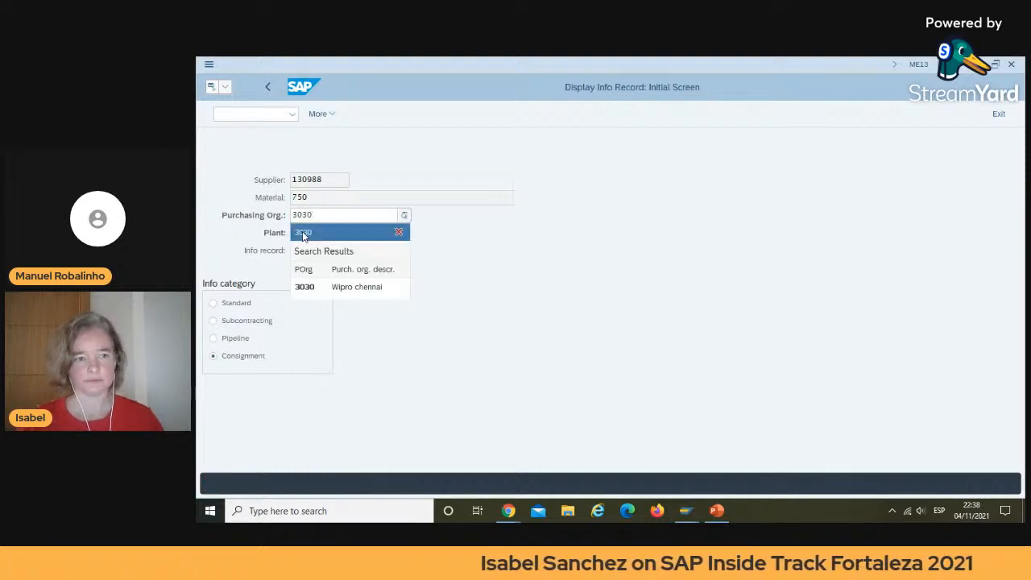
click(303, 232)
text(3030)
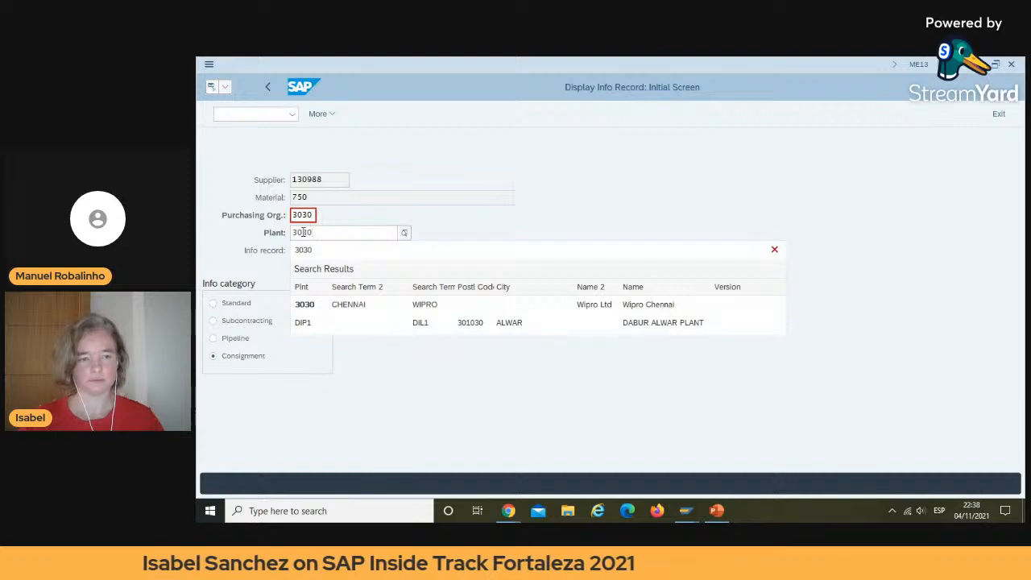
click(325, 248)
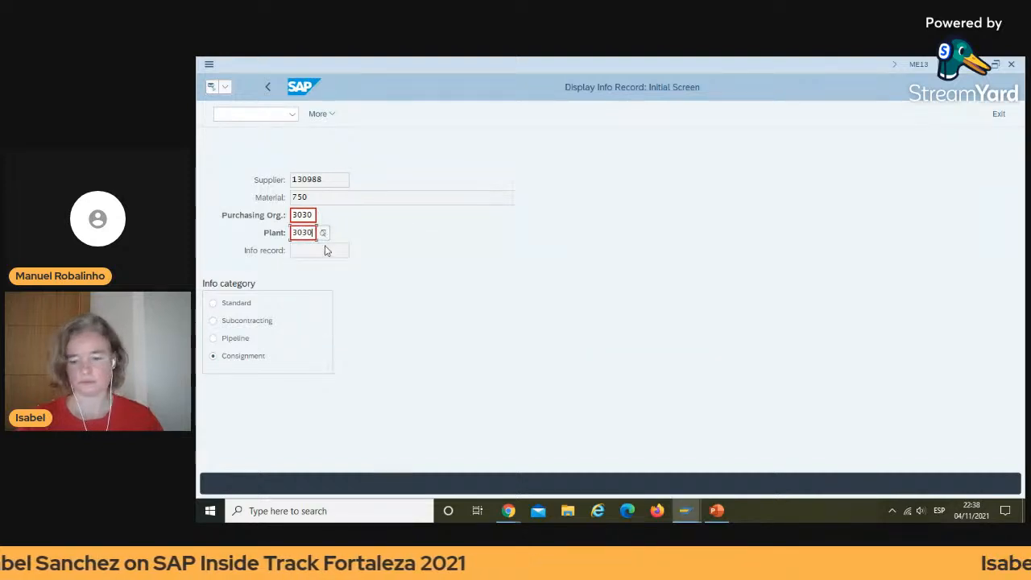
key(Return)
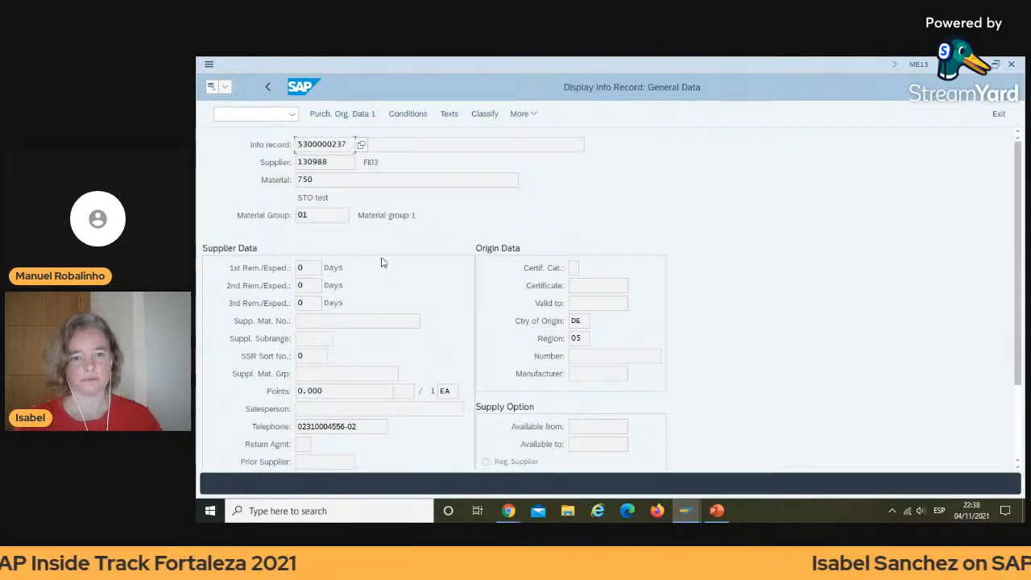
scroll(335, 283, down, 3)
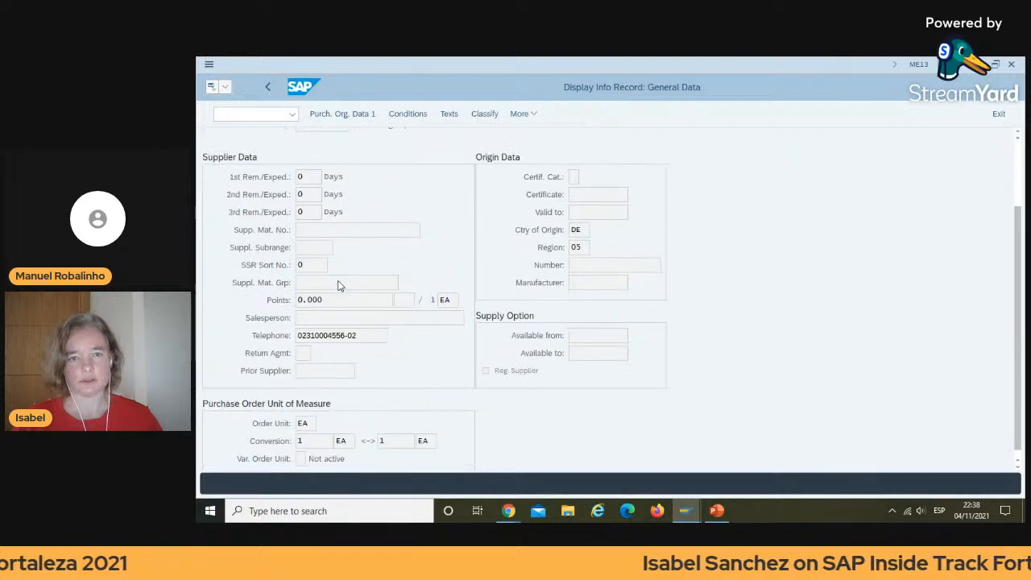
Step: Display the gross price conditions of the consignment info record and review all condition supplements
scroll(339, 289, up, 3)
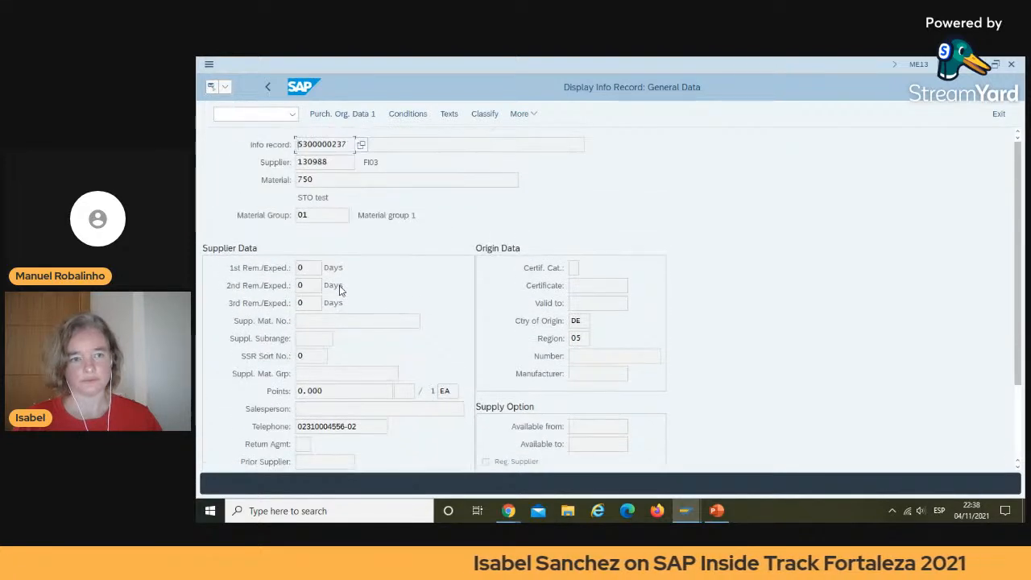
click(407, 115)
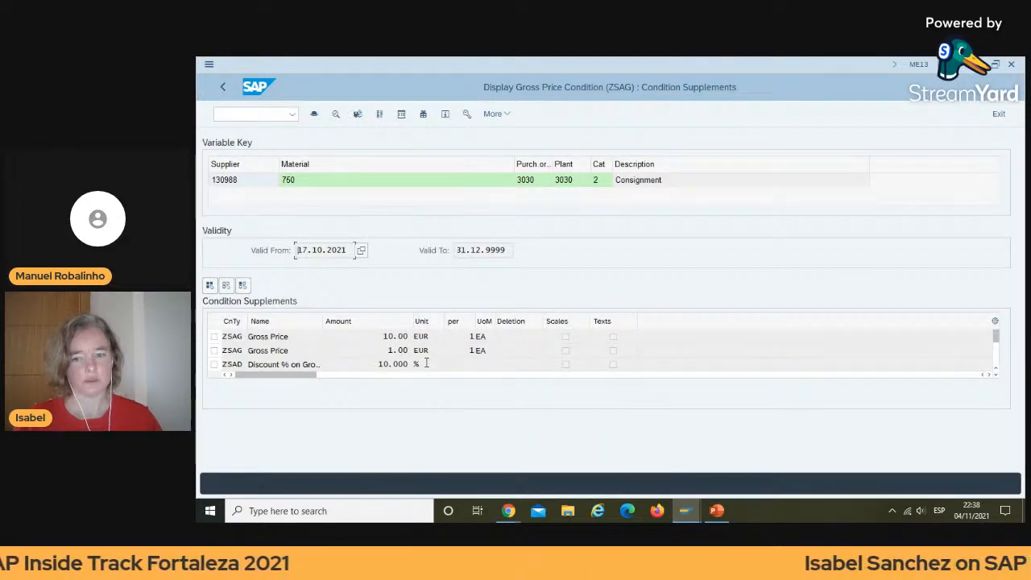
scroll(426, 364, down, 1)
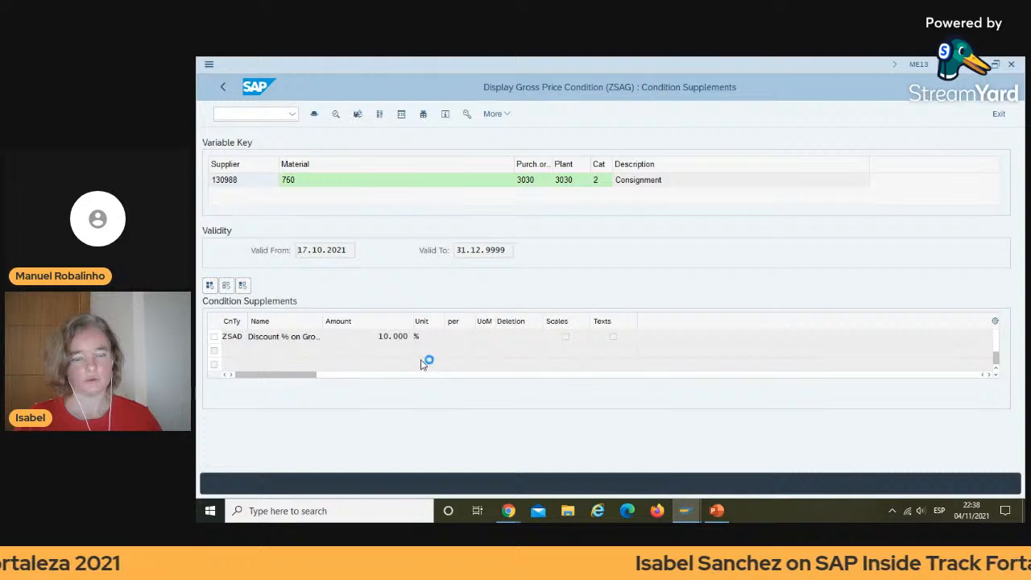
scroll(421, 359, up, 1)
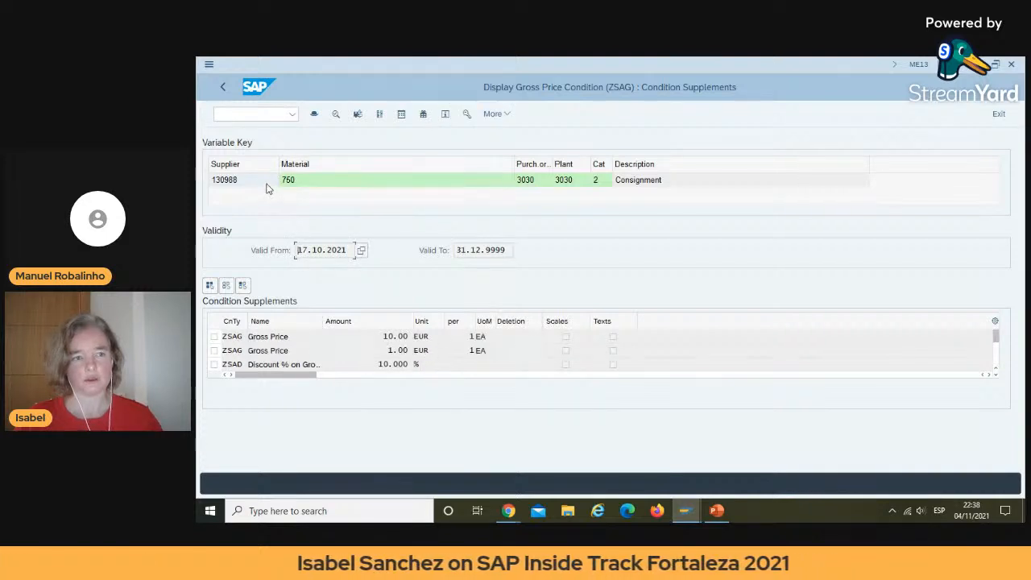
Step: Return to the info record's general data, review it, and go back to the initial info record selection
click(225, 87)
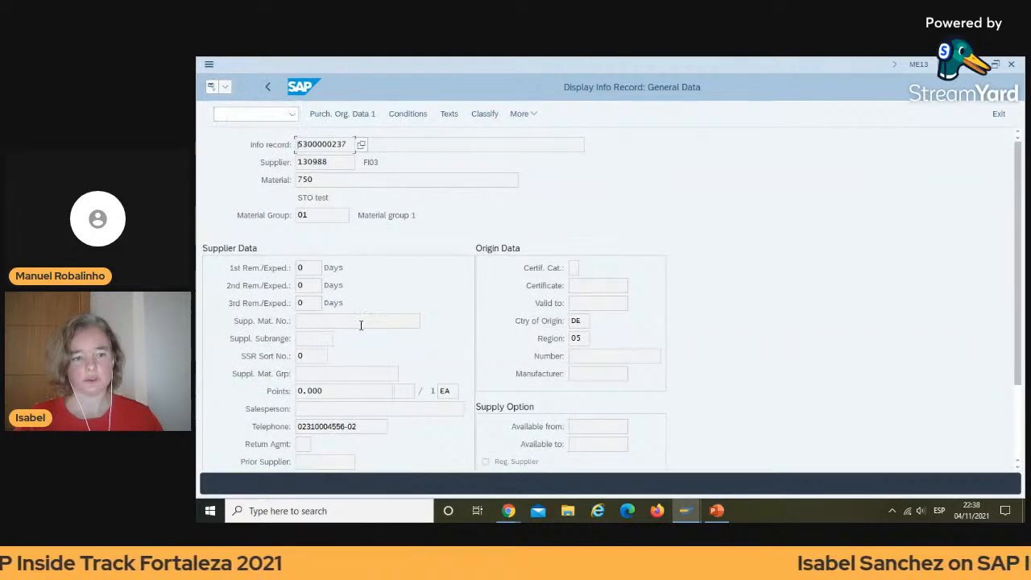
scroll(356, 329, down, 1)
scroll(353, 342, down, 2)
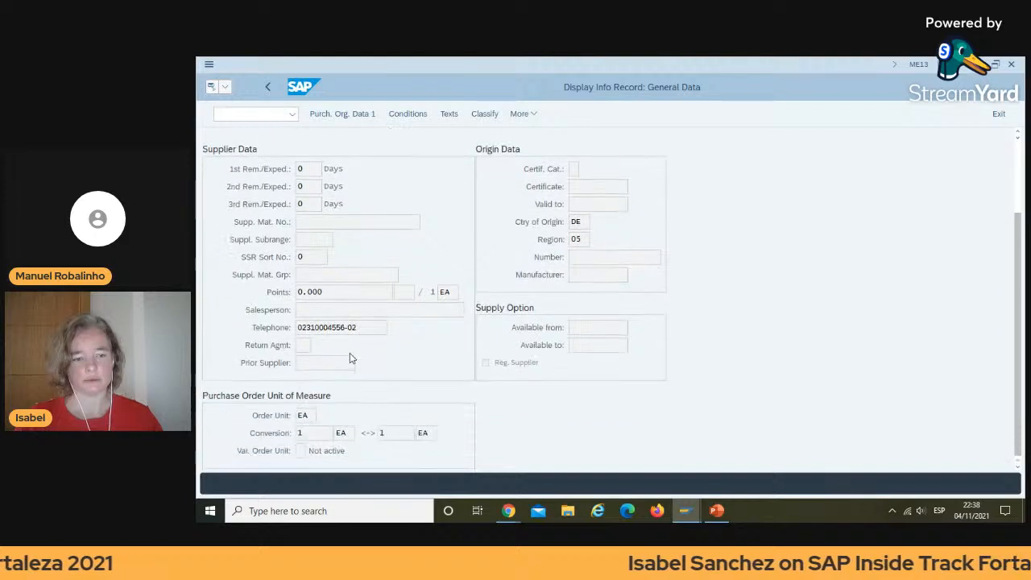
scroll(348, 351, up, 3)
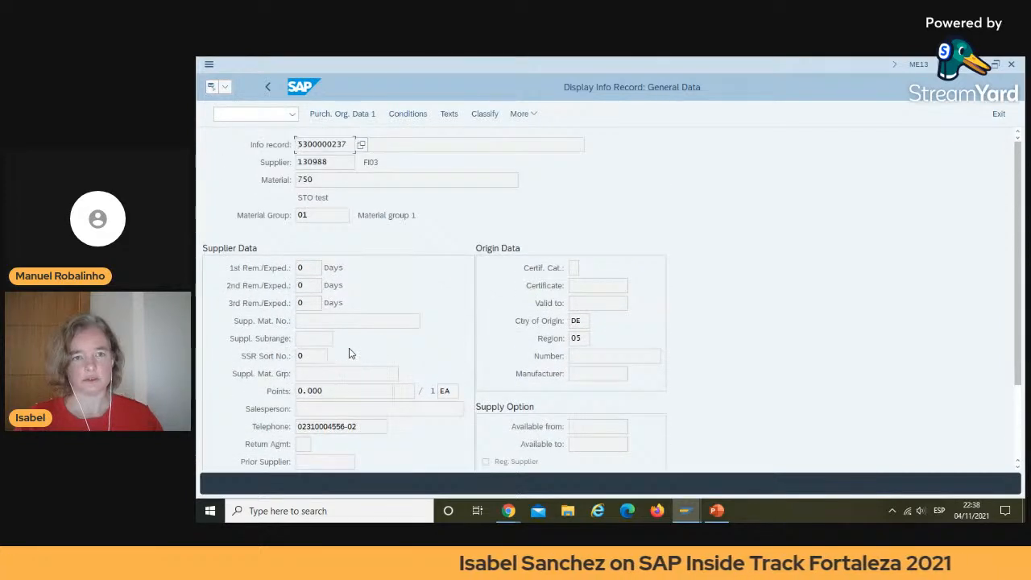
click(270, 87)
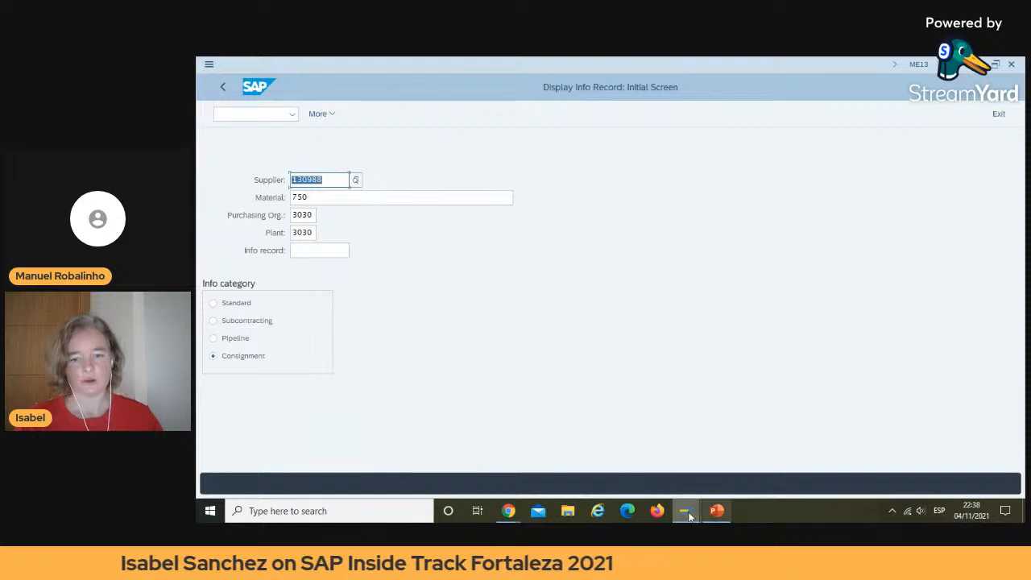
Step: Switch to the stock overview session and run the overview for material 750 restricted to plant 3030
mouse_move(700, 497)
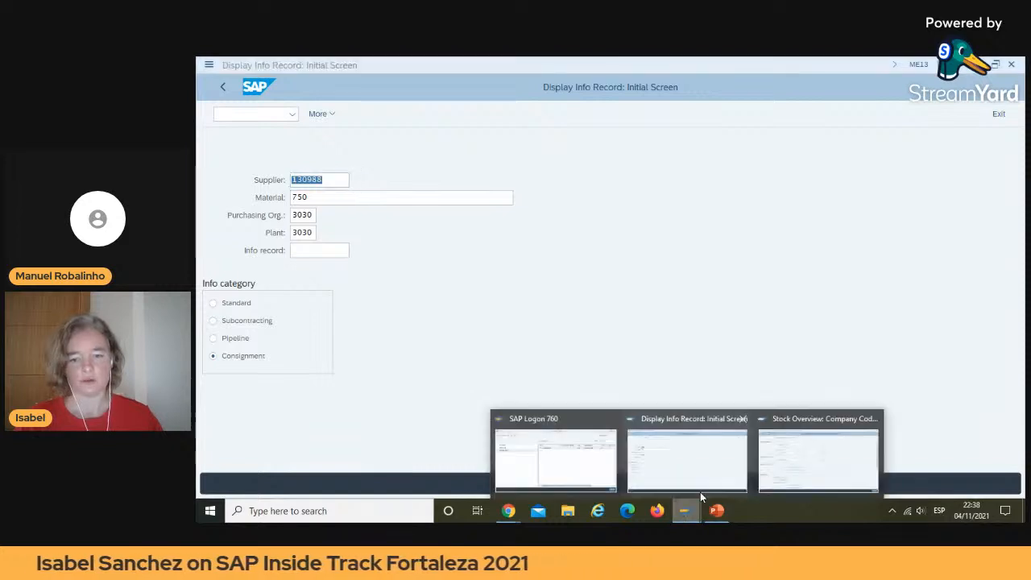
click(798, 460)
click(397, 185)
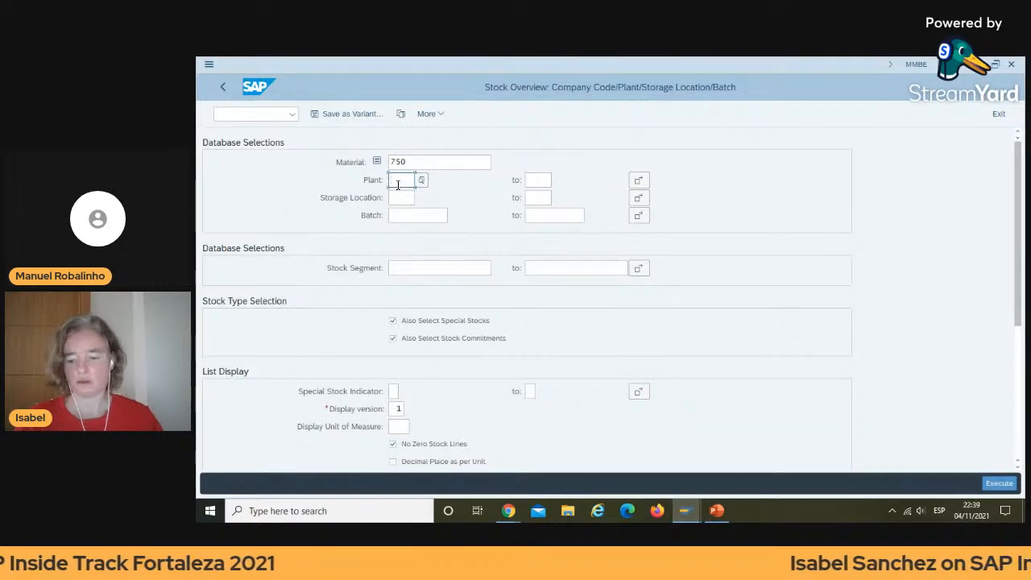
text(3030)
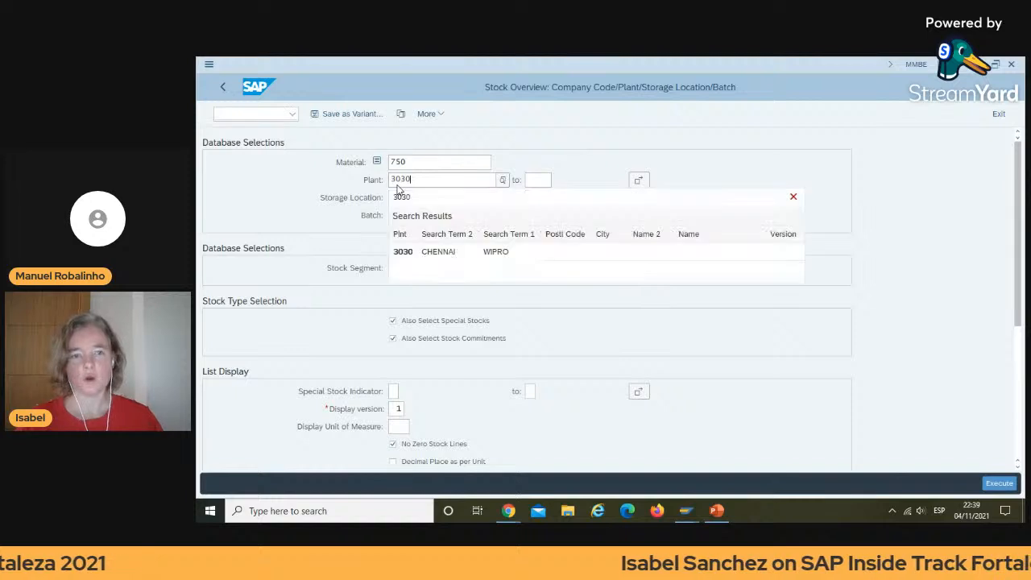
click(530, 200)
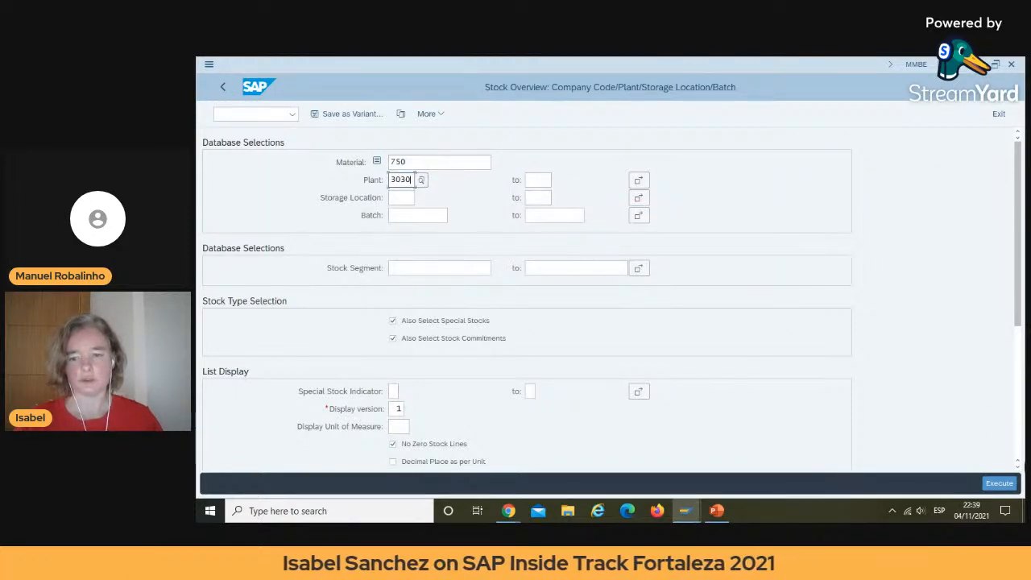
click(999, 482)
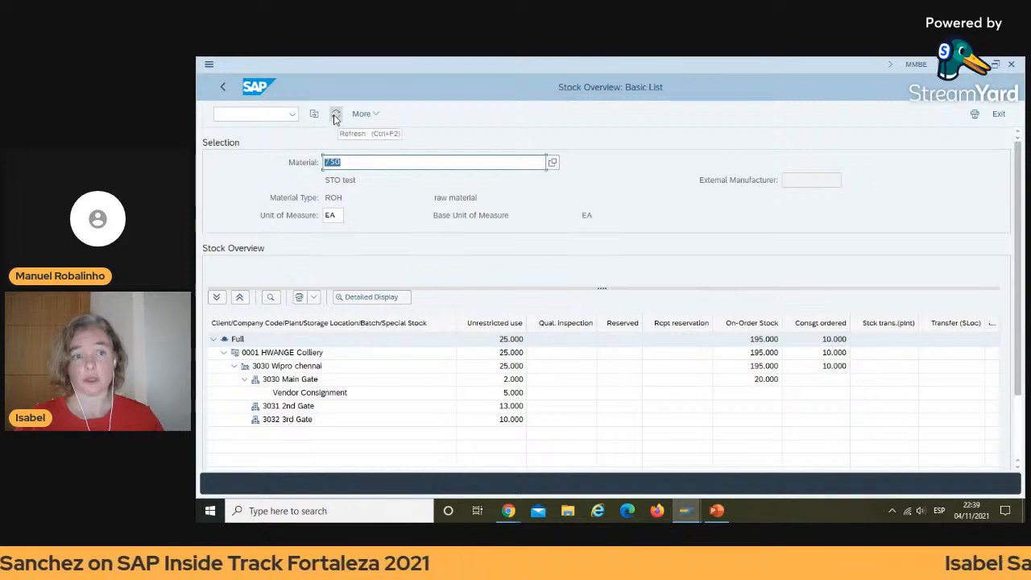
Step: Return to the info record session, then switch to PowerPoint and view the consignment process flow steps slide
click(687, 511)
click(663, 458)
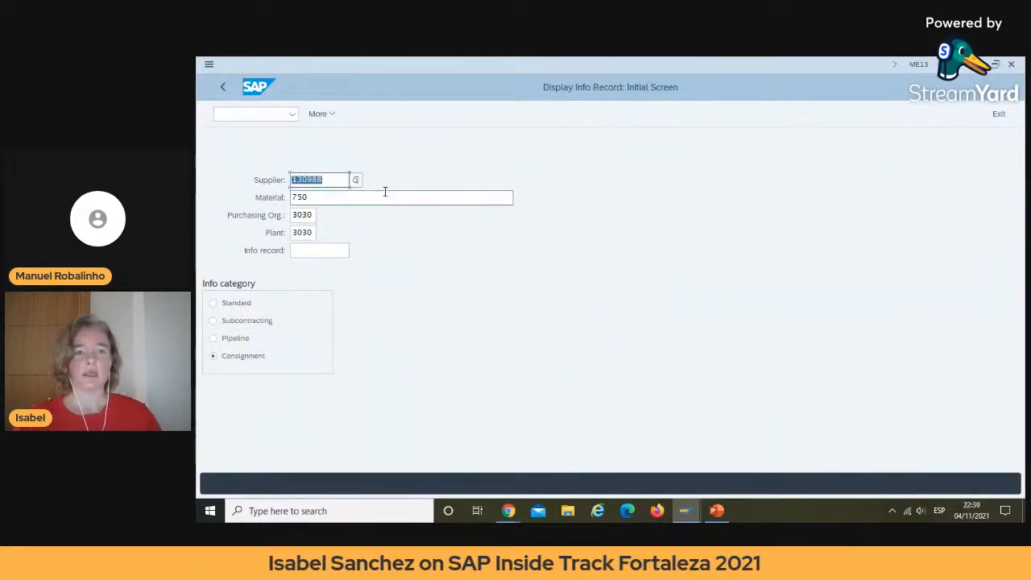
click(349, 179)
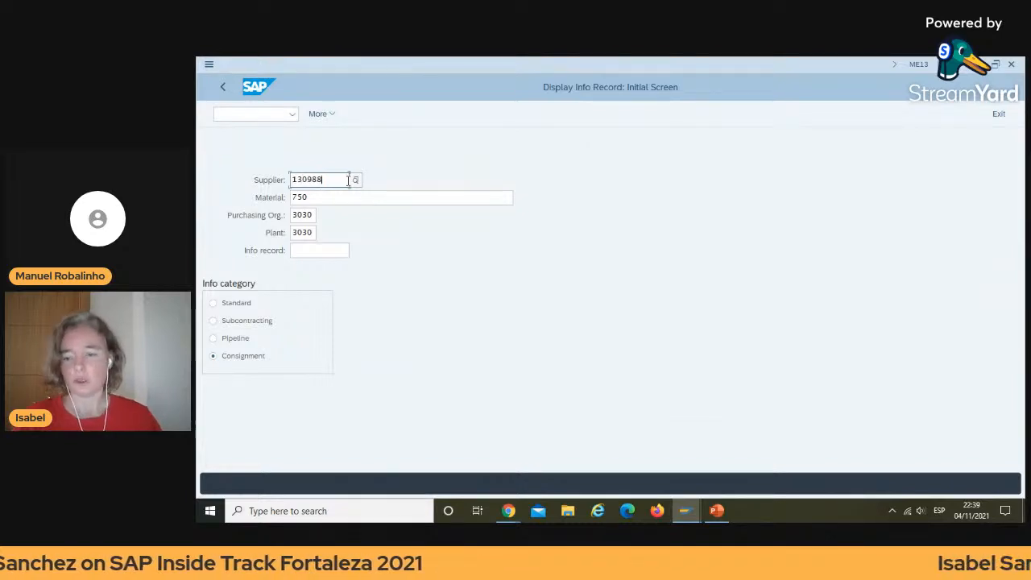
click(716, 510)
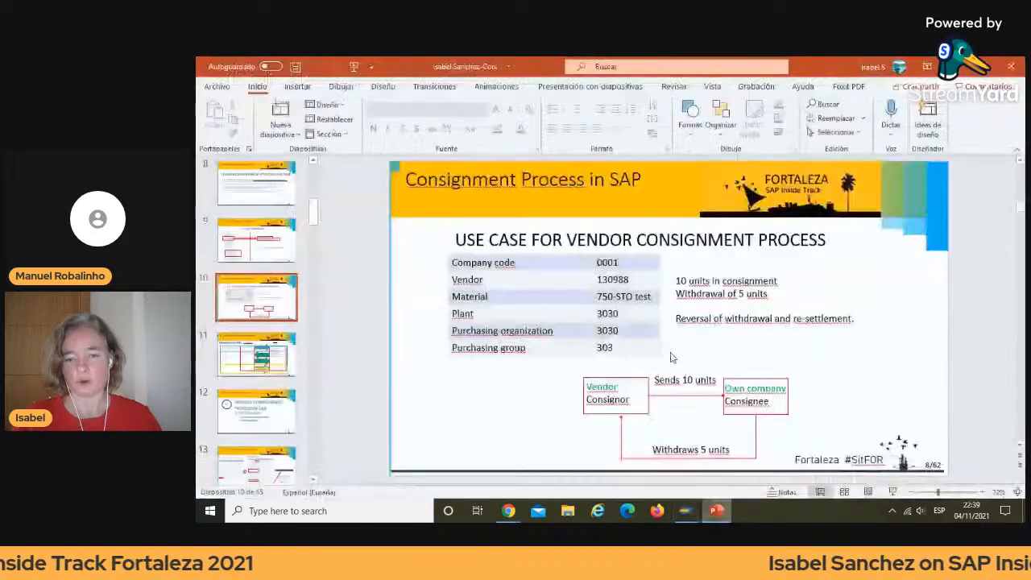
scroll(676, 351, down, 1)
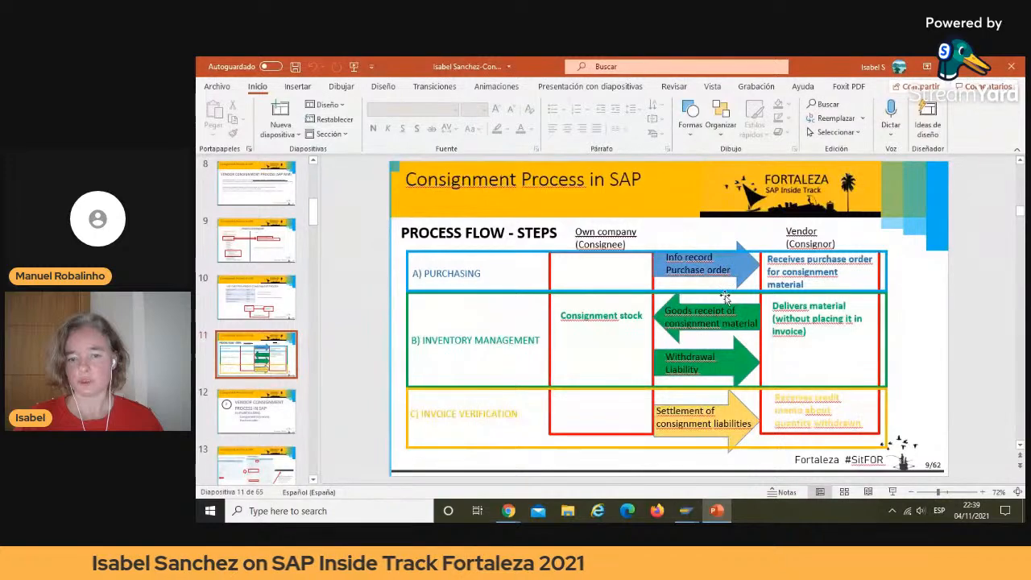
Step: Switch back to the SAP info record session and leave it for the SAP Easy Access menu
click(695, 514)
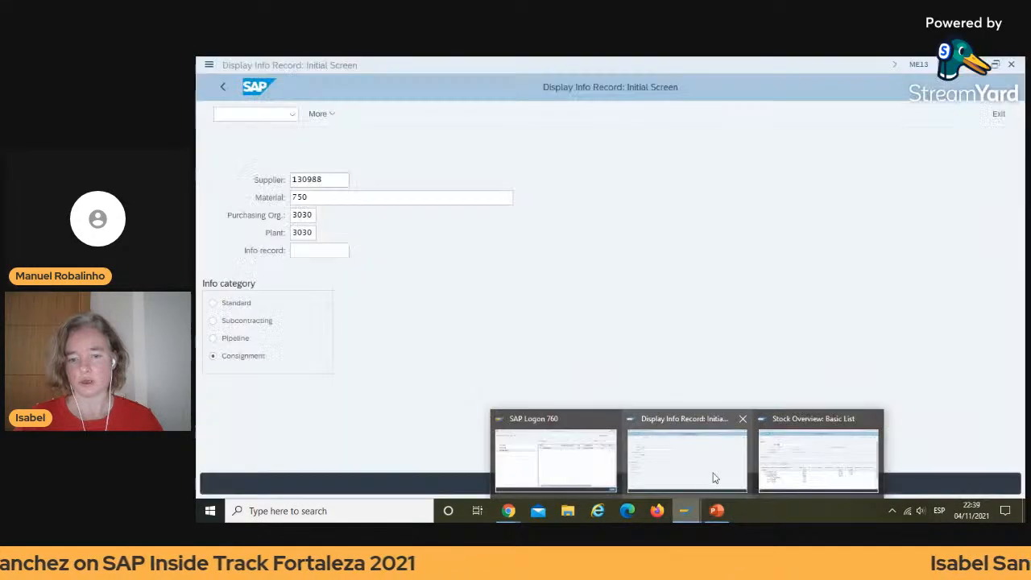
click(714, 478)
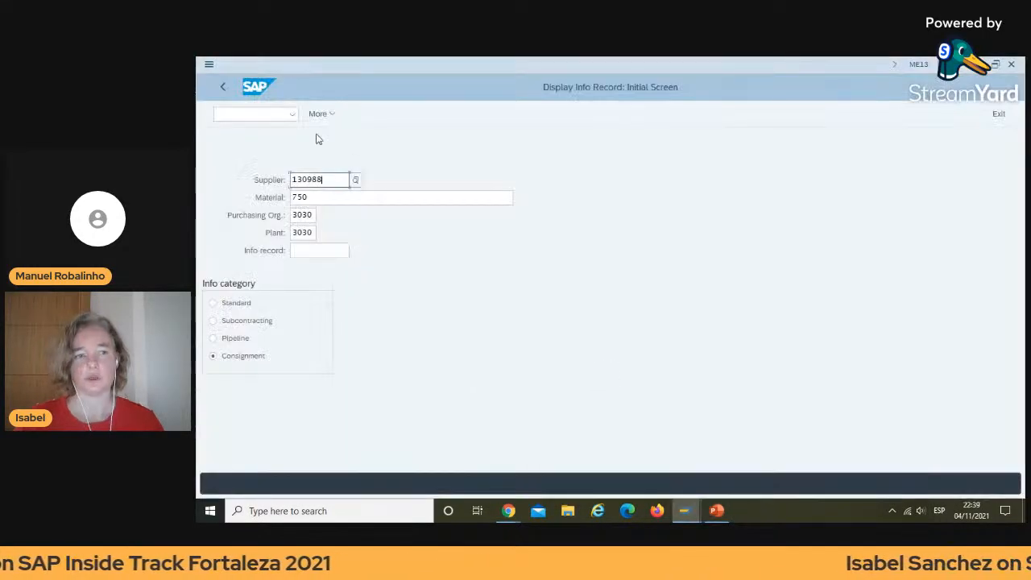
click(224, 88)
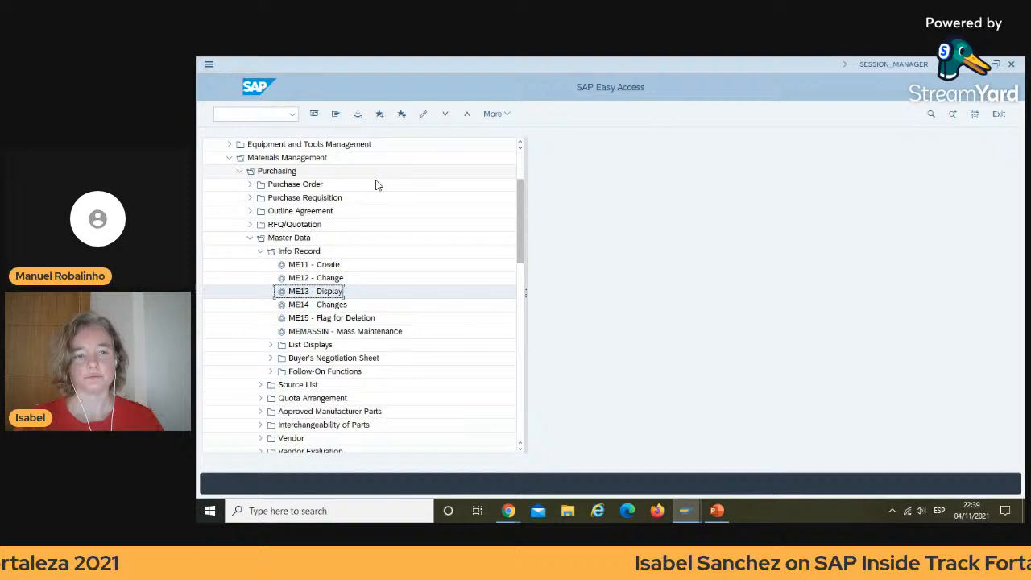
Step: Start transaction ME21N from the Purchase Order creation transactions to create an order with a known vendor
click(250, 237)
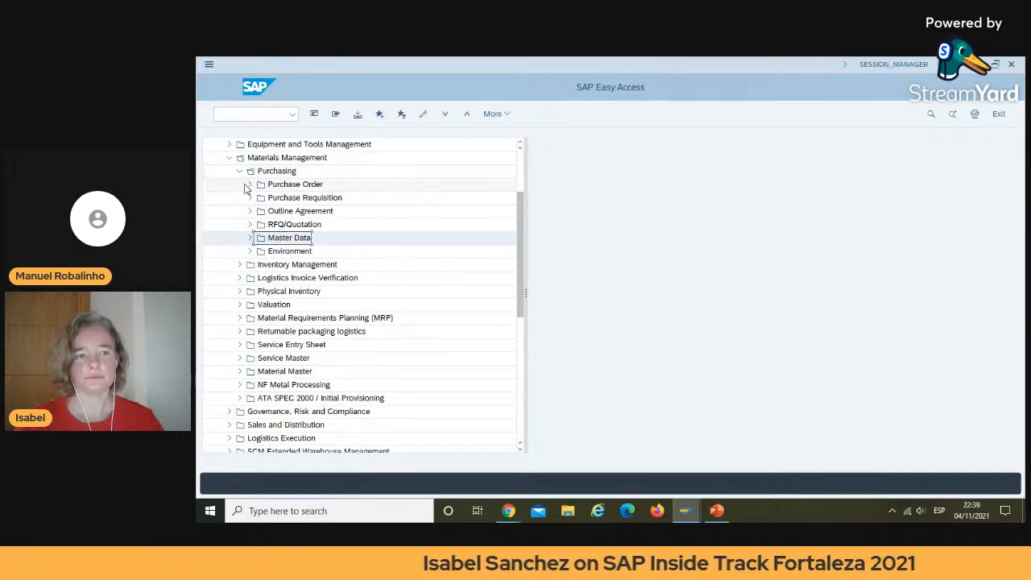
click(250, 185)
click(261, 198)
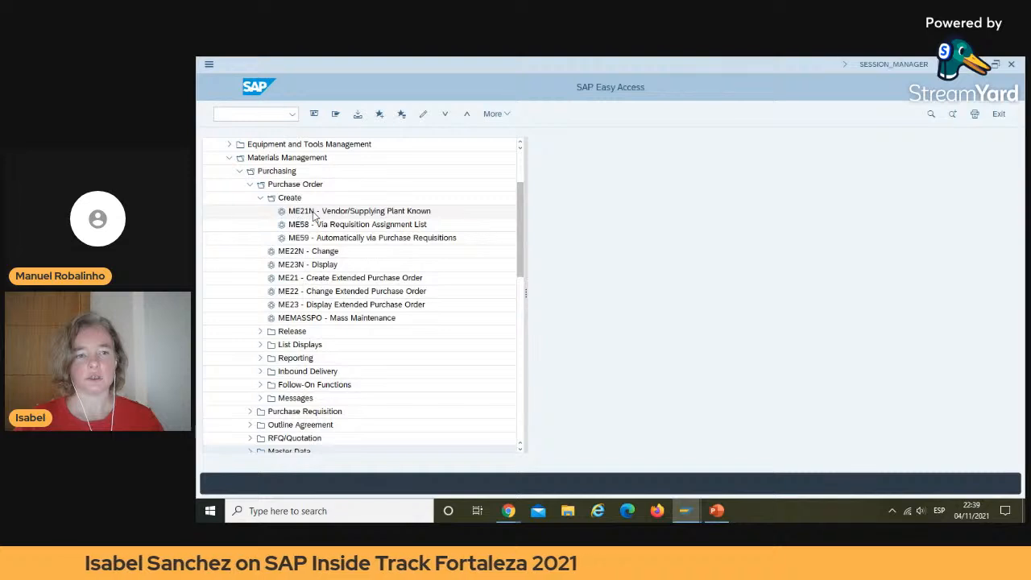
click(259, 115)
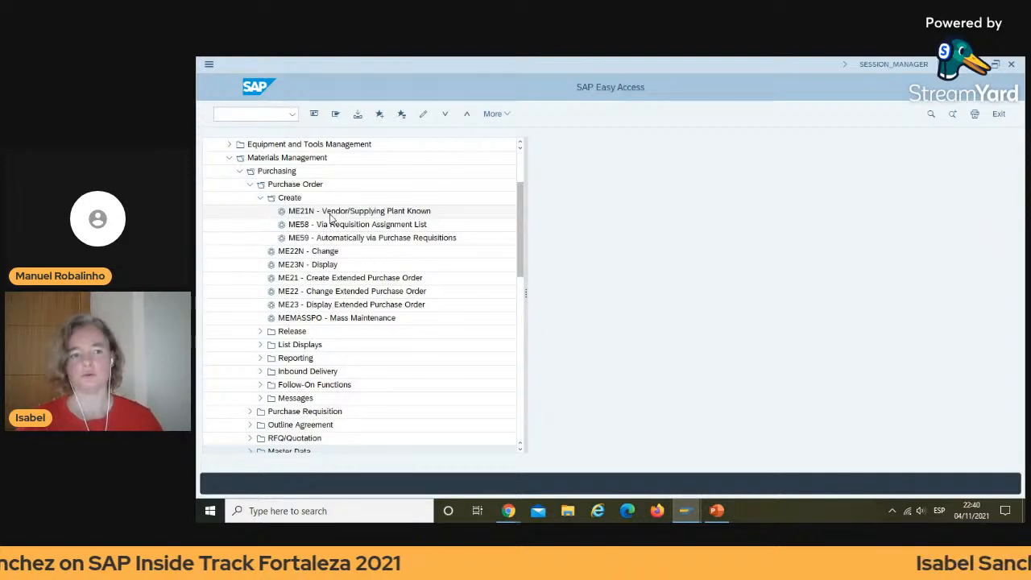
click(331, 213)
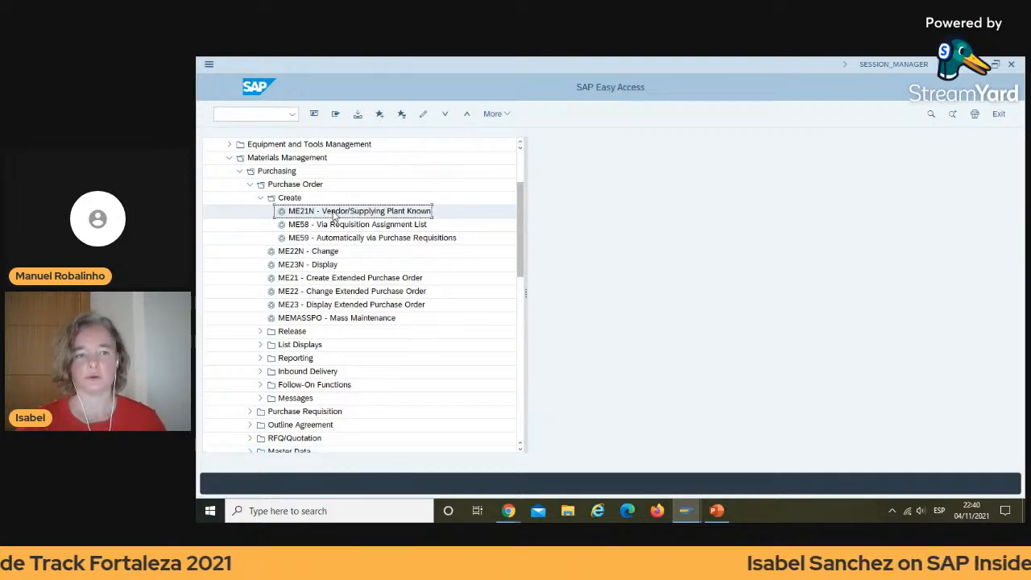
double_click(333, 213)
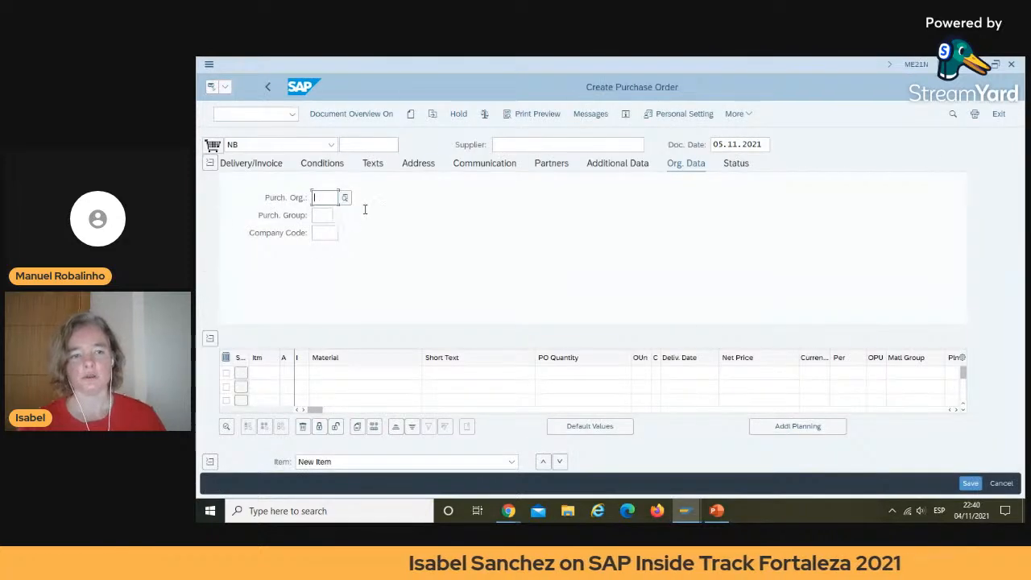
Step: Set the purchase order's purchasing organization to 3030, purchasing group to 303 and company code to 0001
click(516, 144)
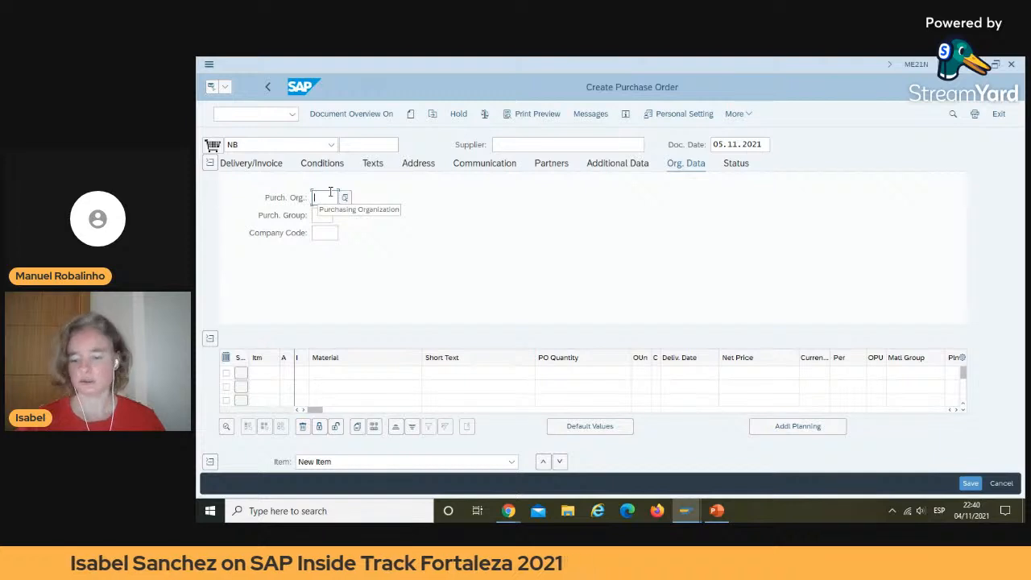
text(303)
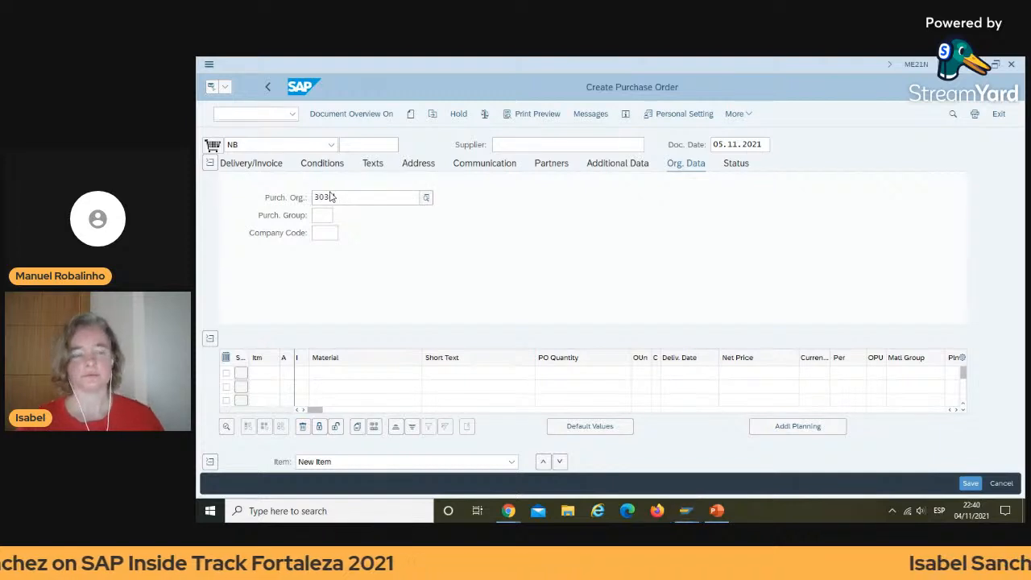
text(0)
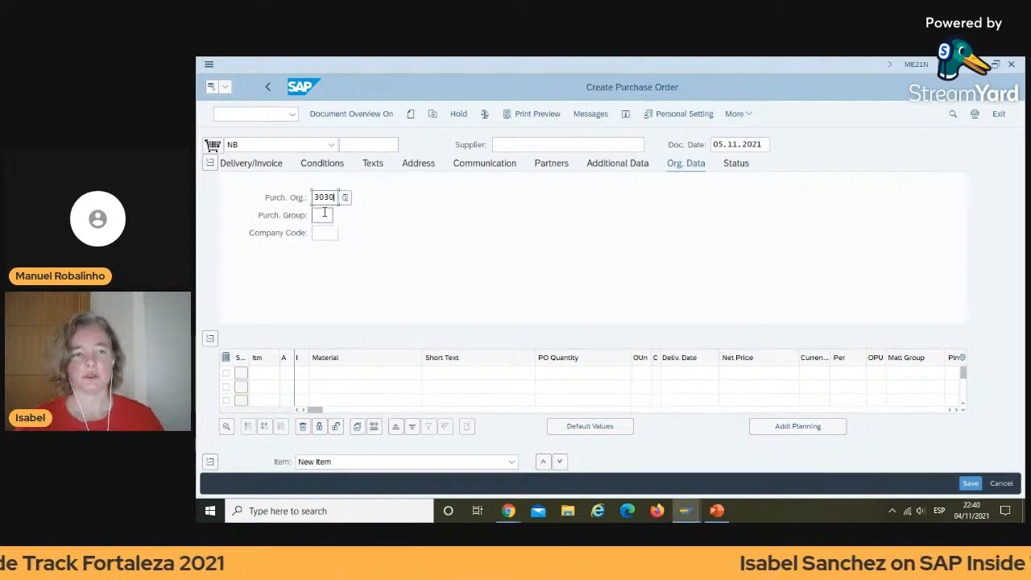
click(322, 215)
text(30)
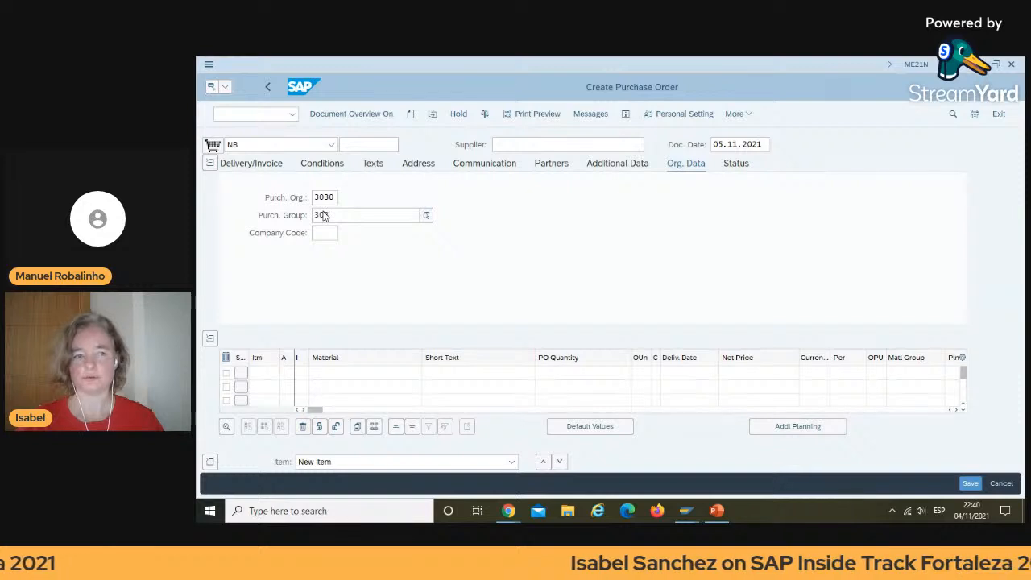
text(3)
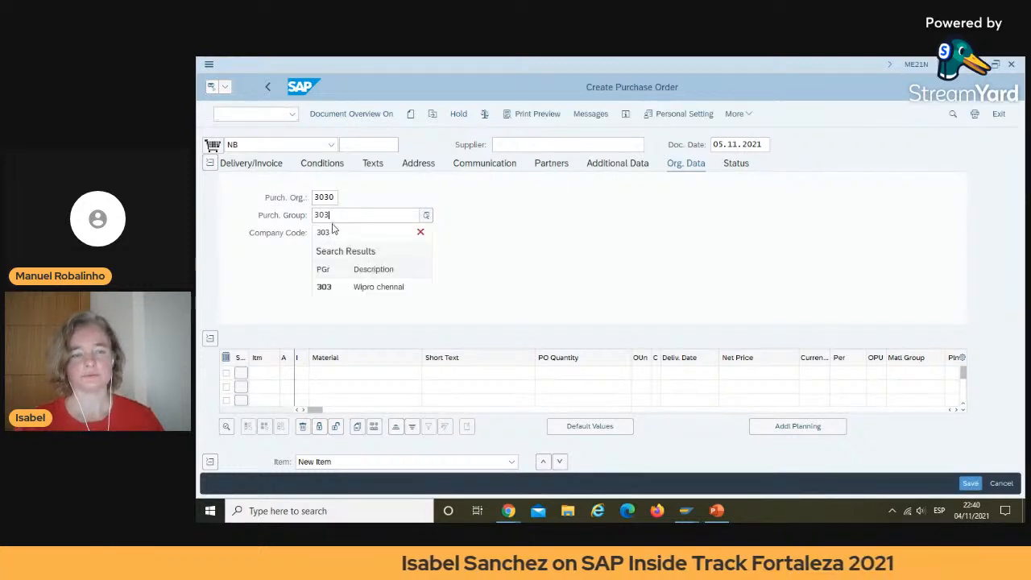
click(330, 231)
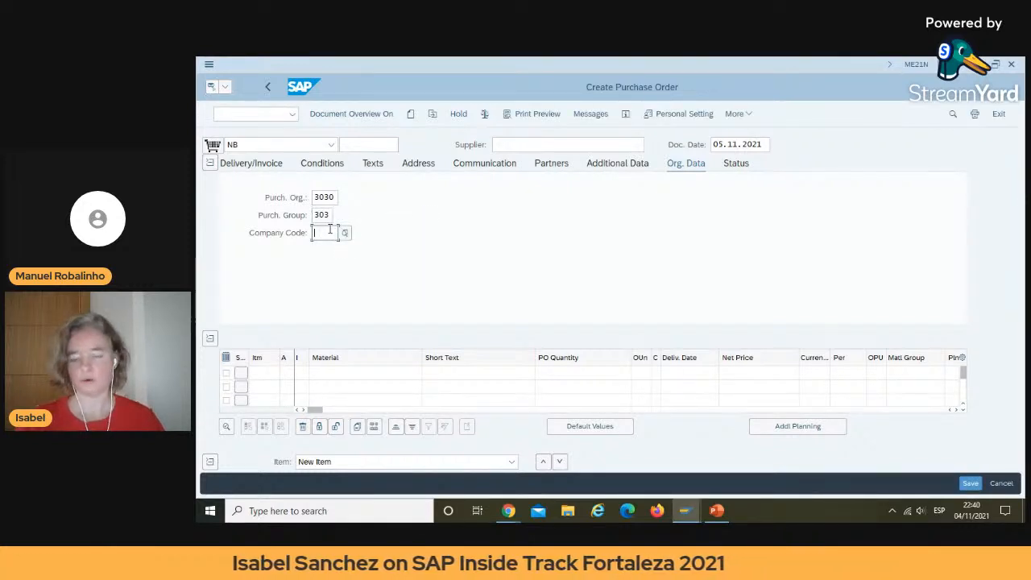
text(000)
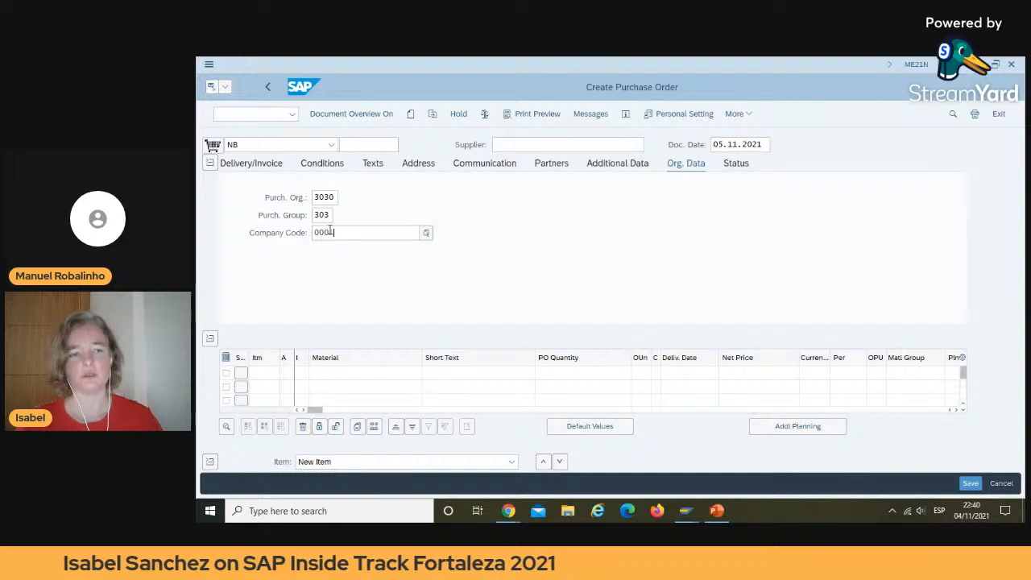
text(1)
click(362, 251)
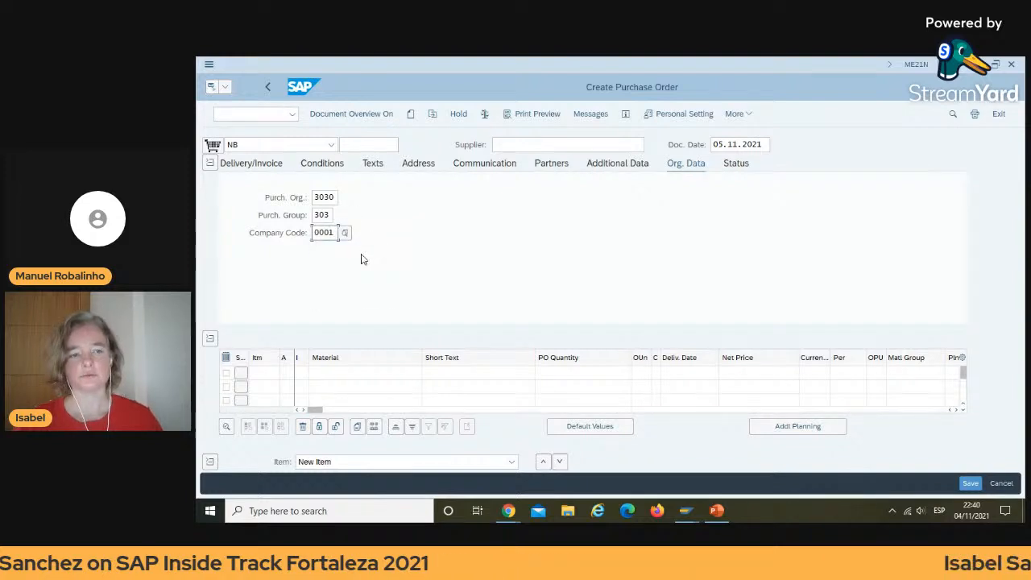
Step: Enter the supplier number in the purchase order header and material 750 in the first item line
click(510, 144)
text(0988)
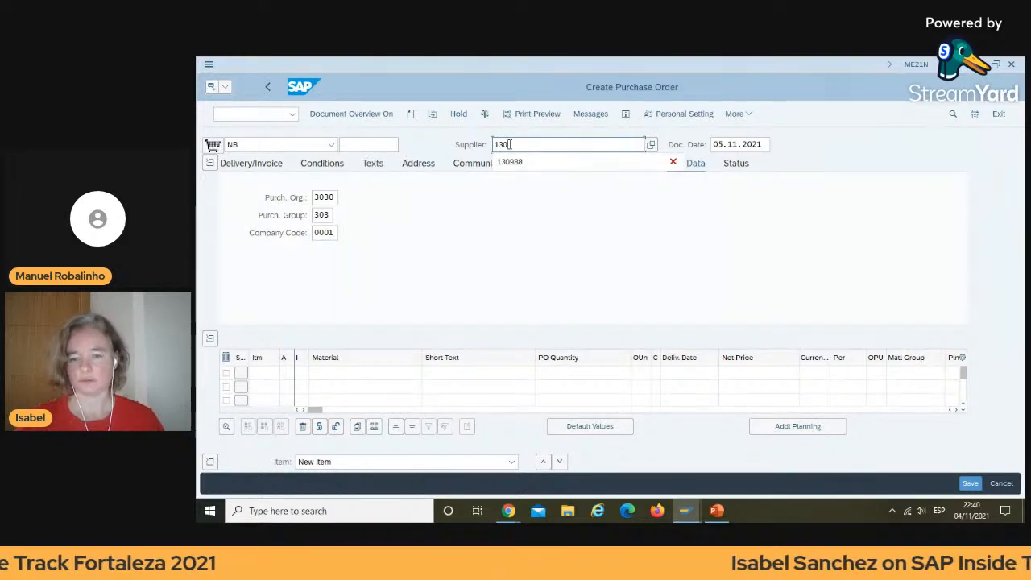
click(330, 372)
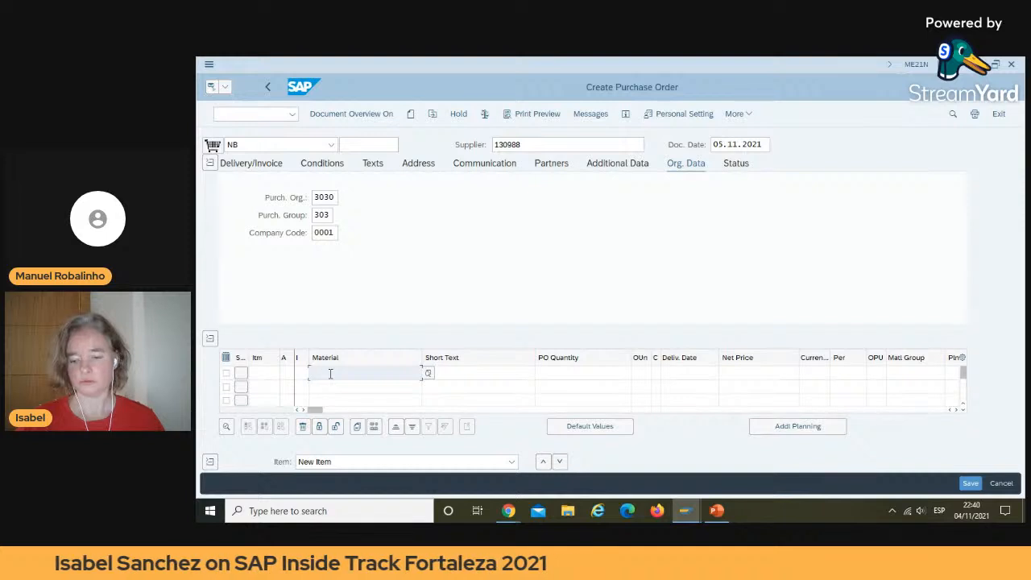
text(750)
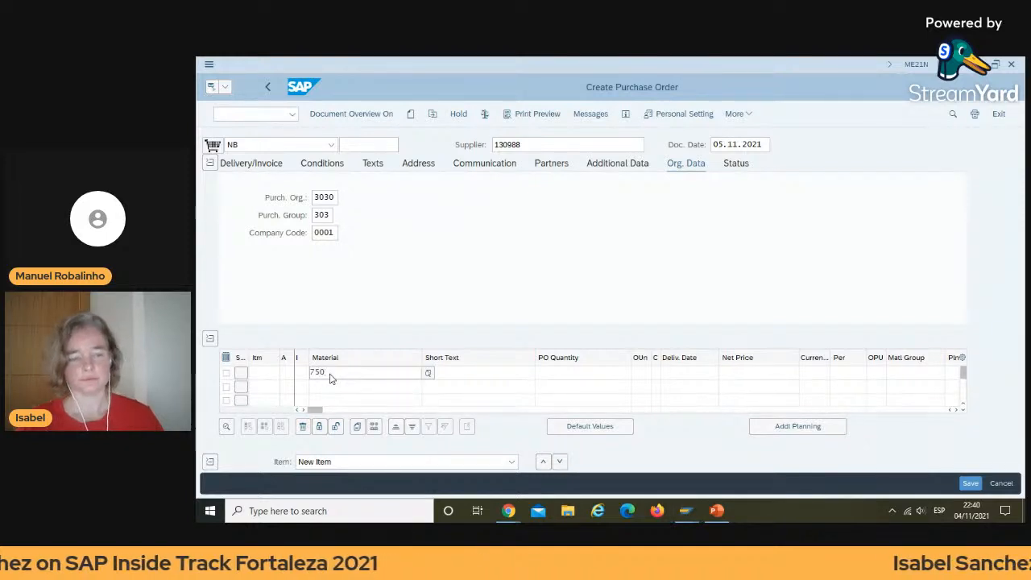
key(Return)
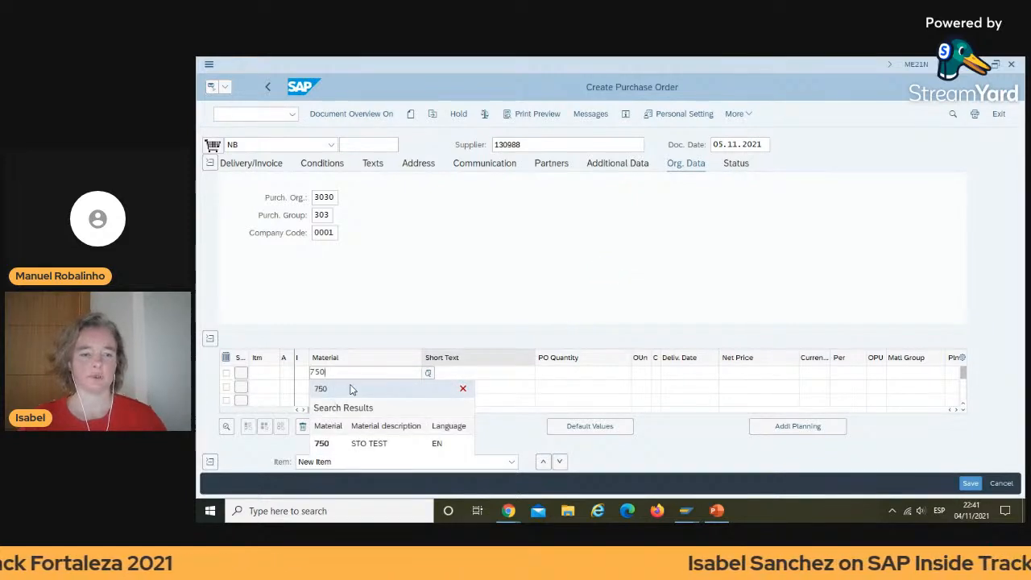
click(351, 390)
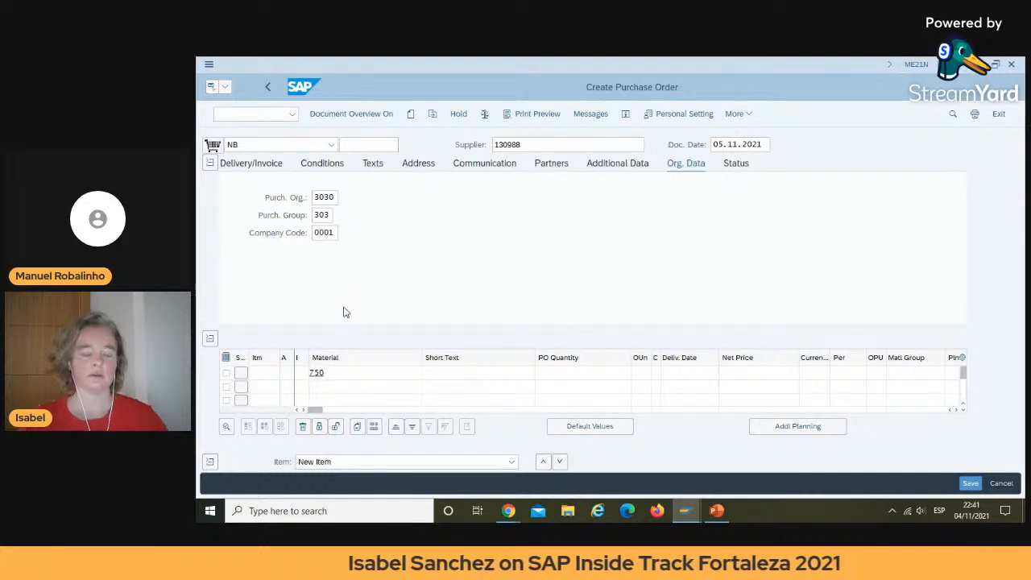
Step: Set the material 750 item's category to K (Consignment) and its order quantity to 10
key(F4)
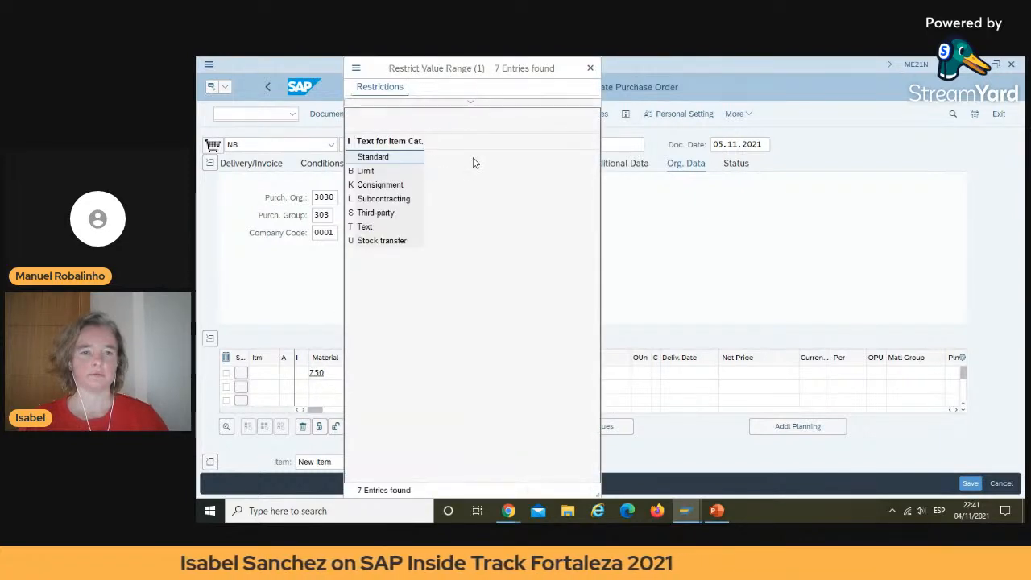
click(391, 186)
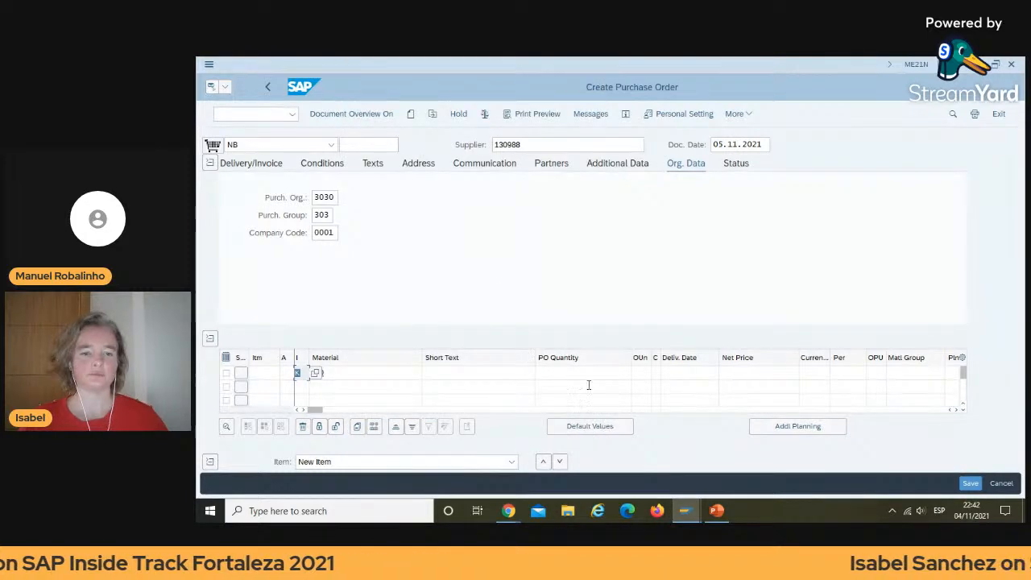
click(585, 374)
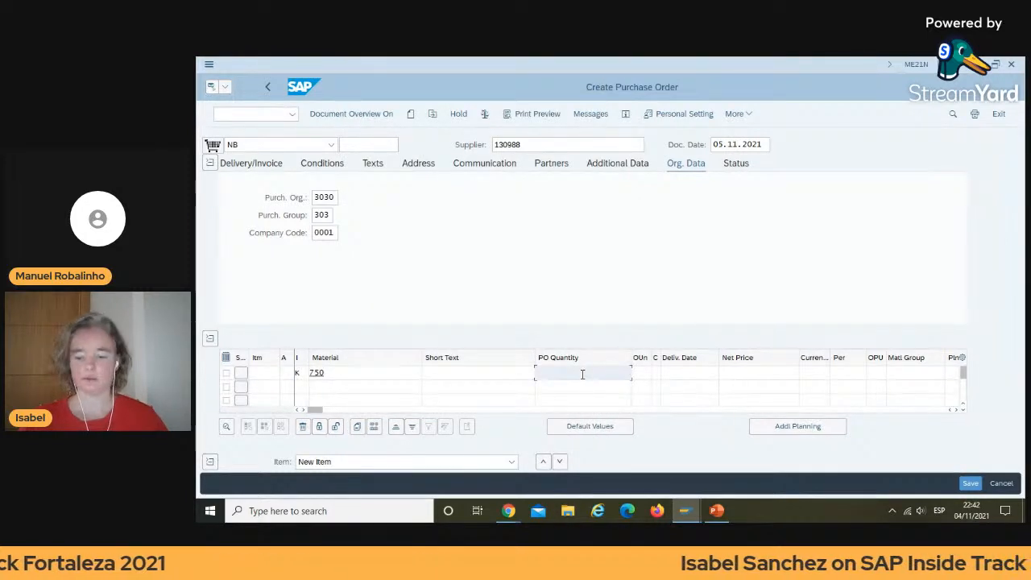
text(10)
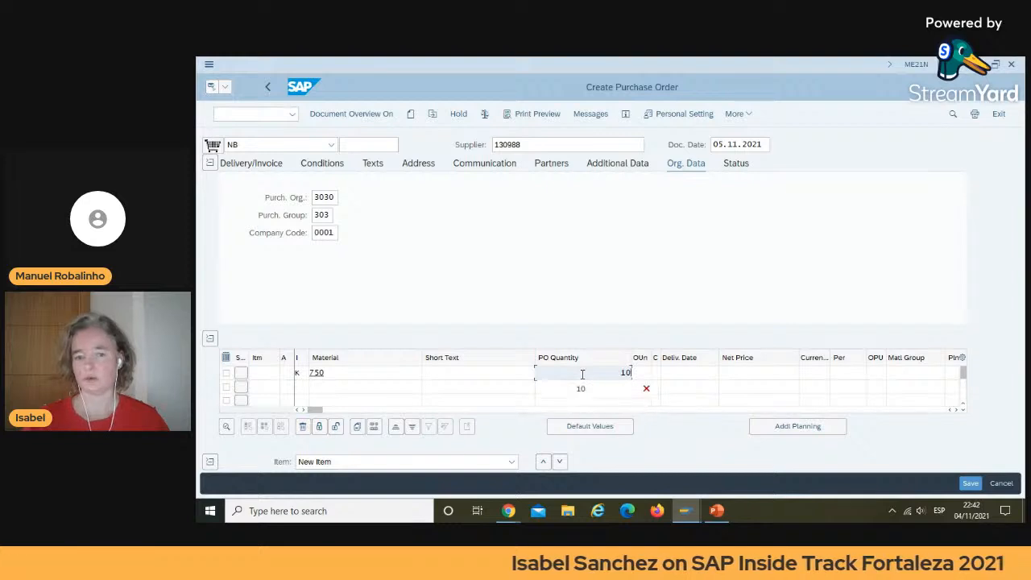
click(589, 390)
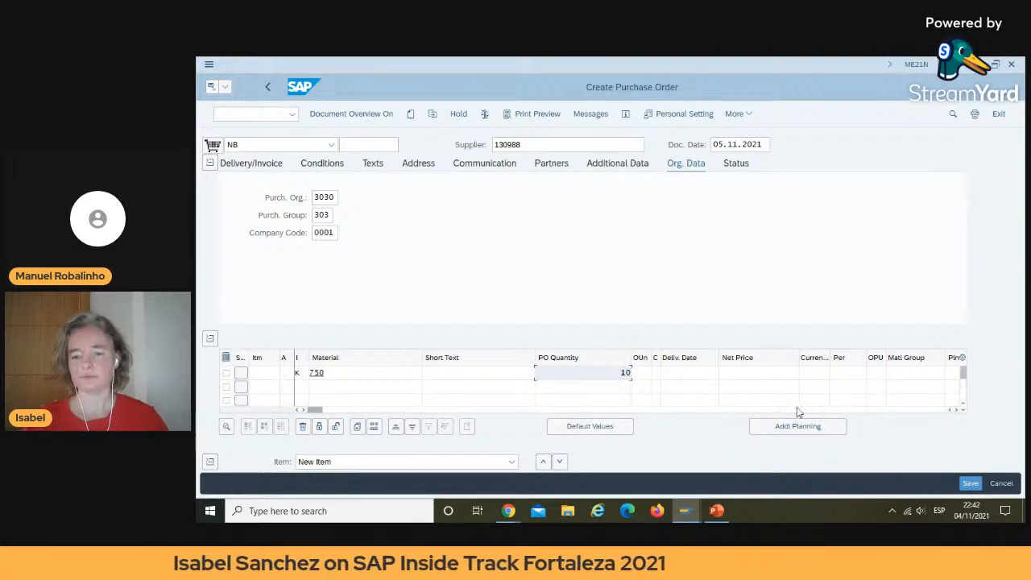
Step: Set the item's plant to 3030 and confirm the entries, accepting the warnings
click(413, 410)
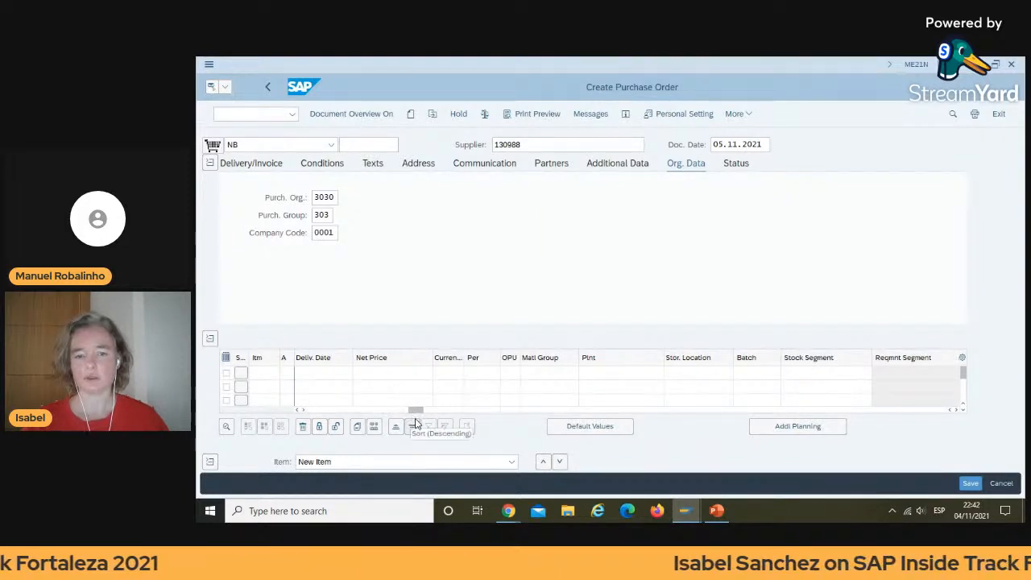
click(589, 371)
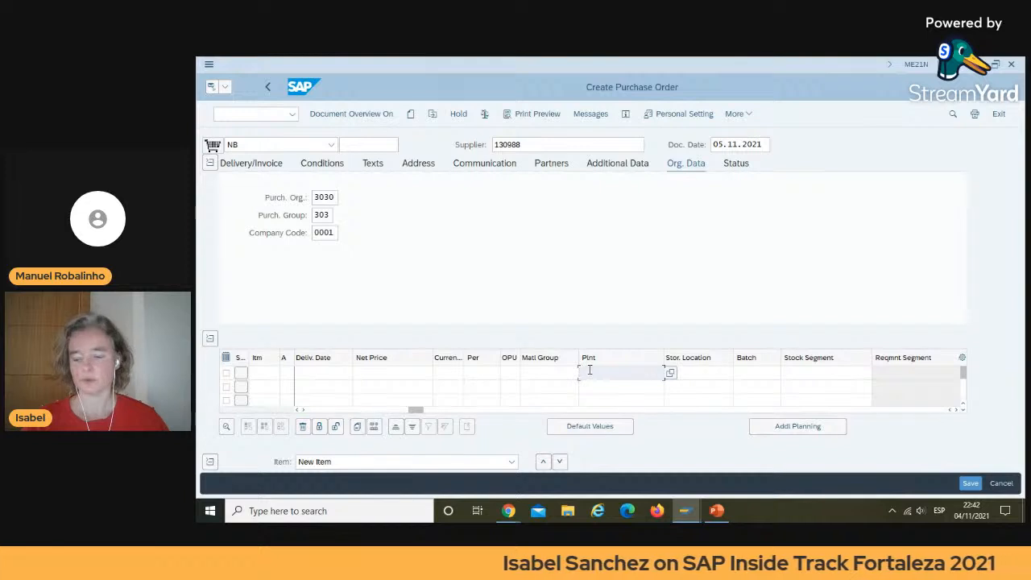
text(3030)
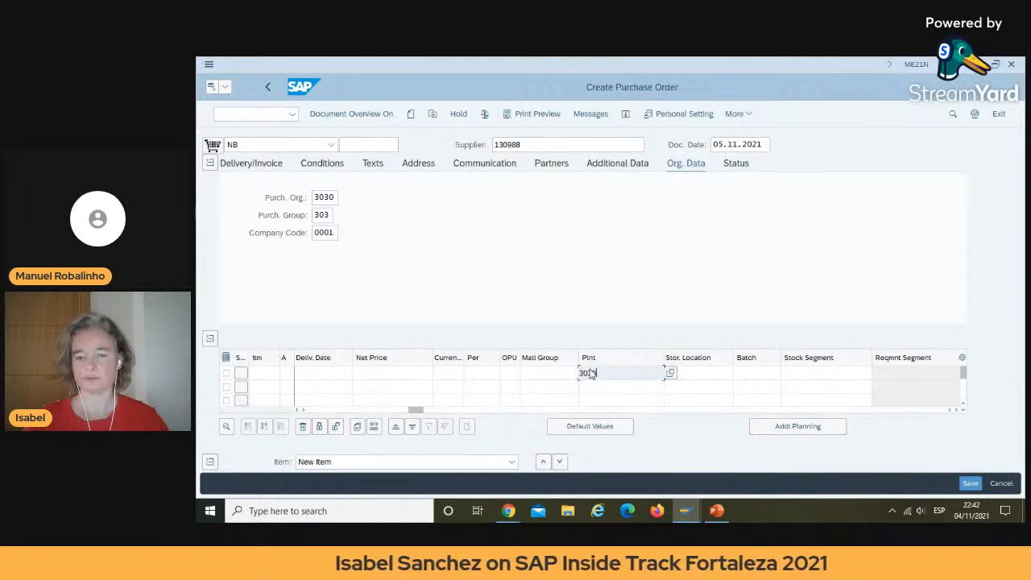
key(Return)
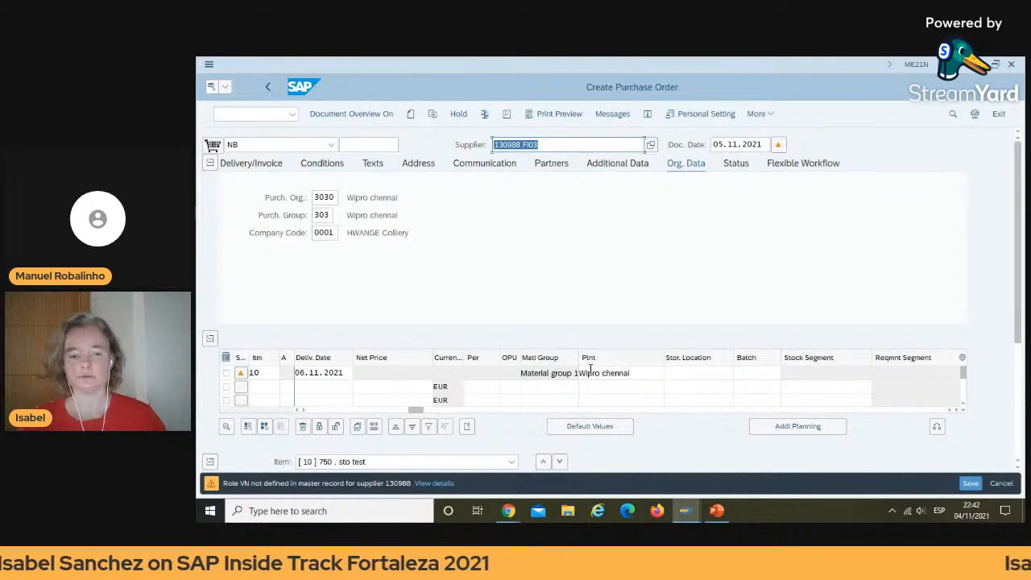
key(Return)
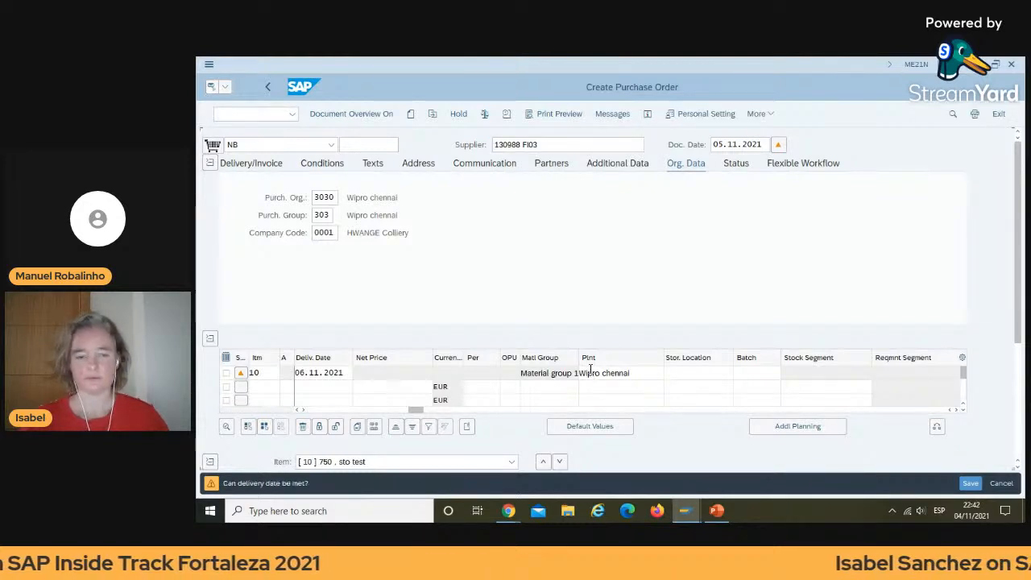
key(Return)
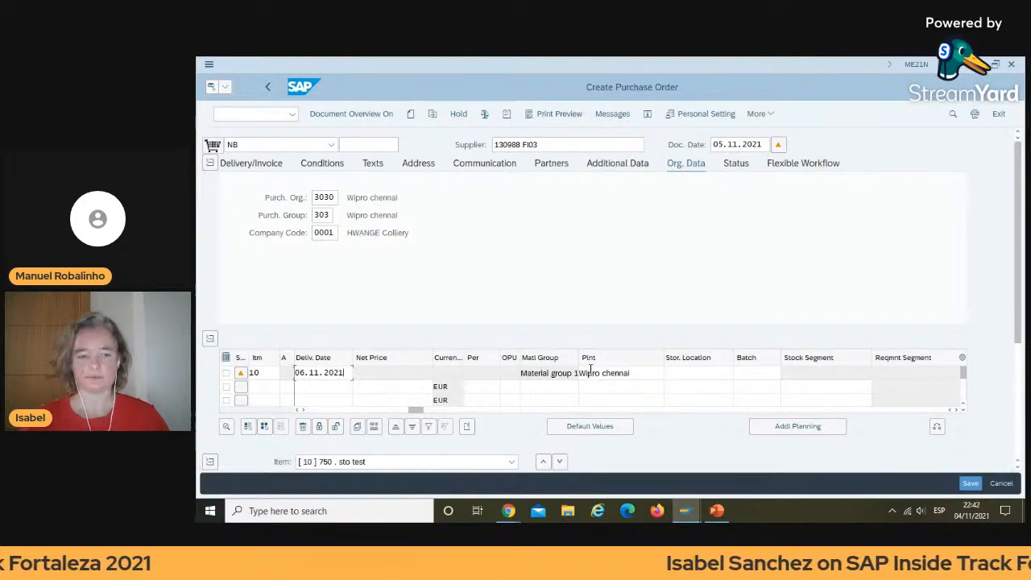
Step: Check the consignment purchase order, close the message log and save the order despite the warnings
click(486, 115)
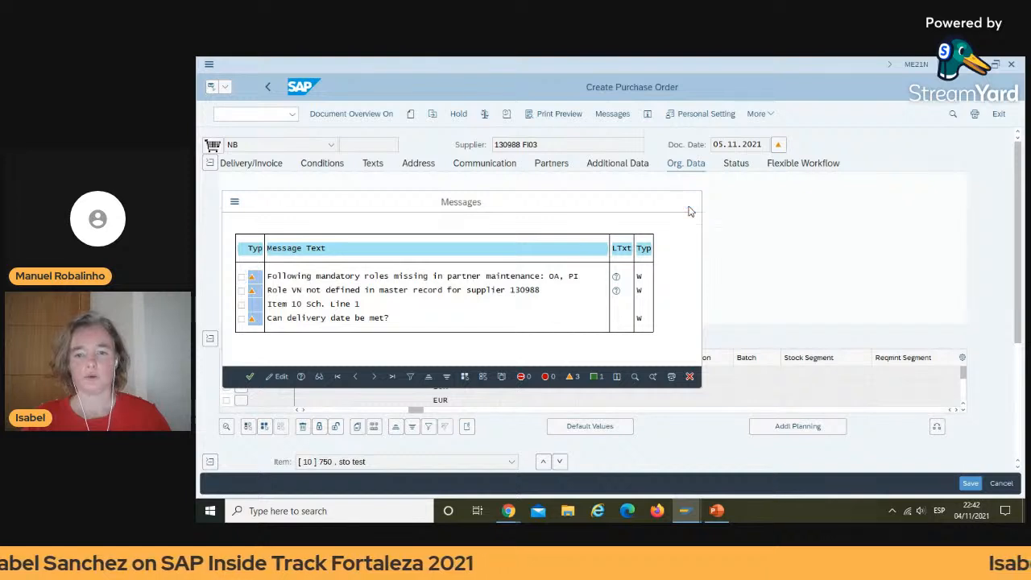
click(691, 202)
click(970, 483)
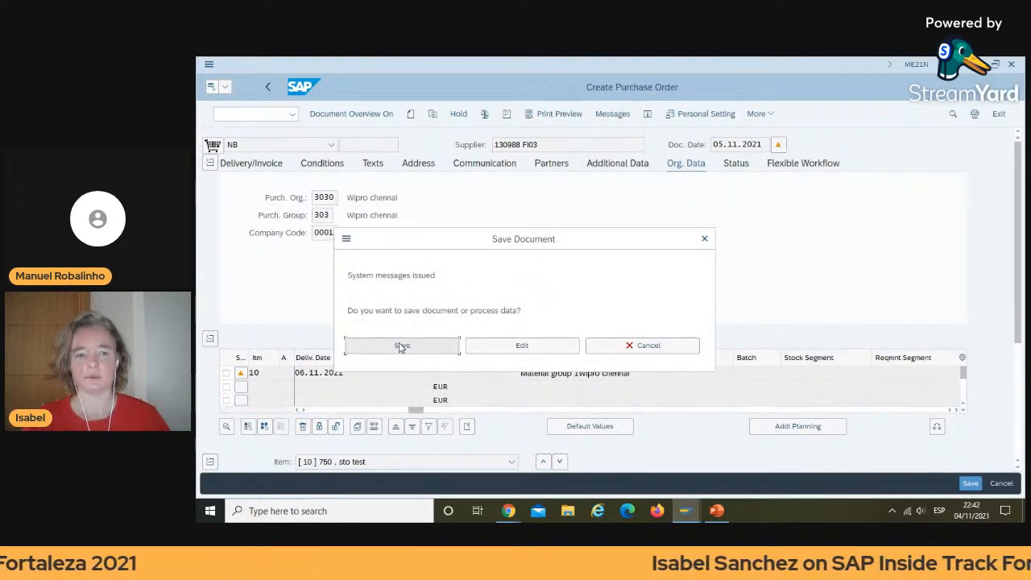
click(401, 346)
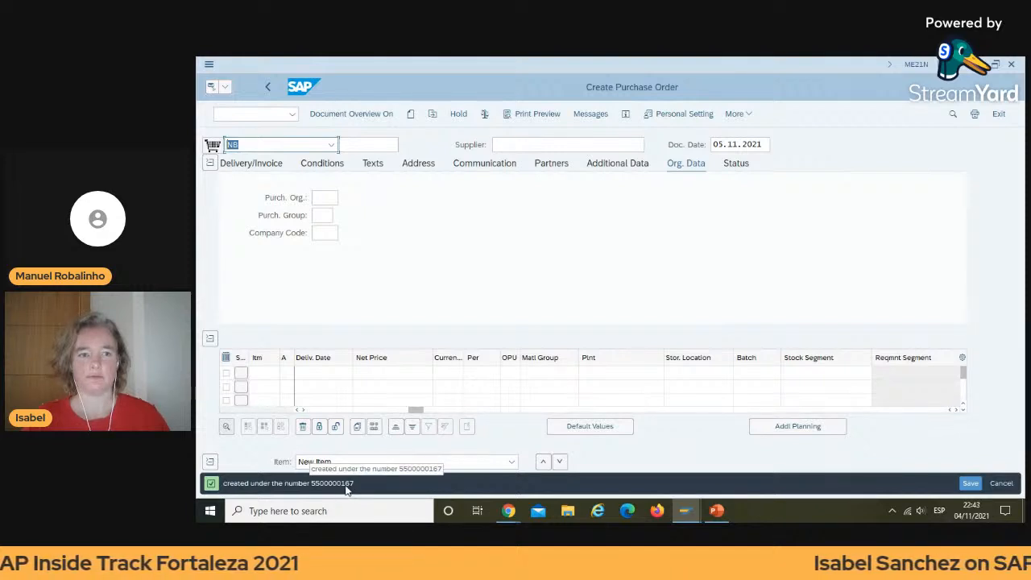
Step: Return to SAP Easy Access and start transaction MIGO from the Inventory Management goods movement transactions
click(273, 90)
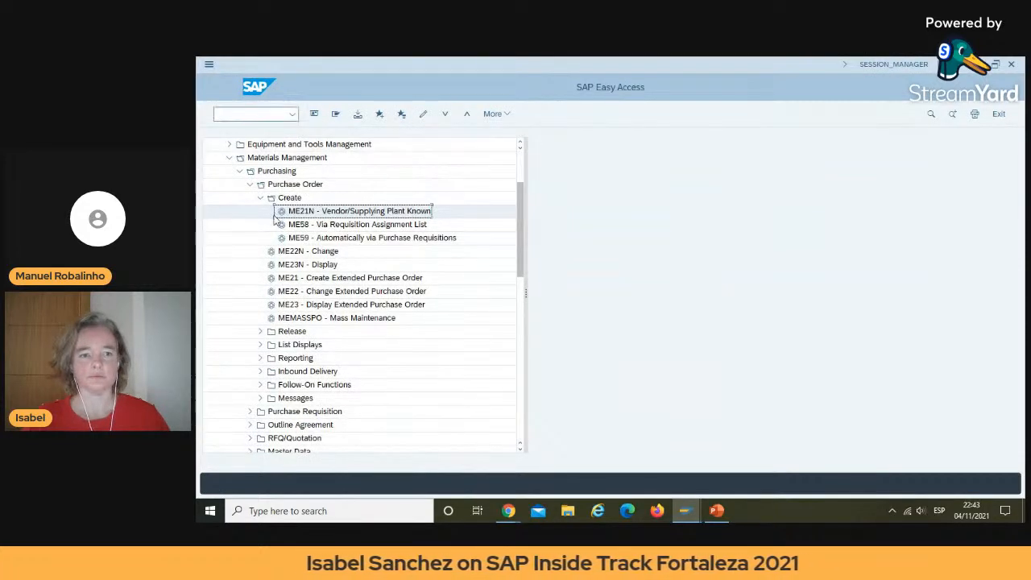
click(251, 185)
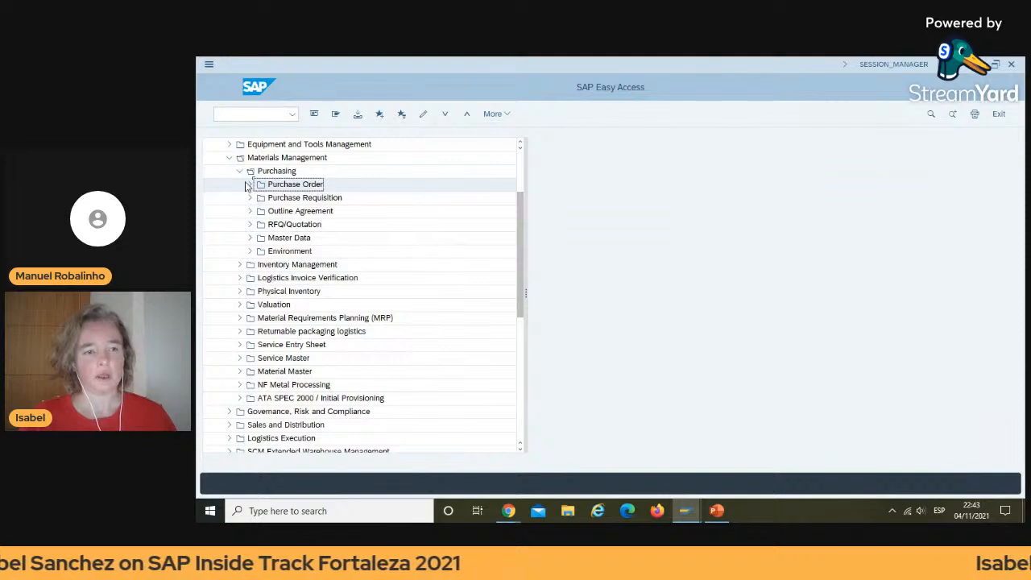
click(239, 267)
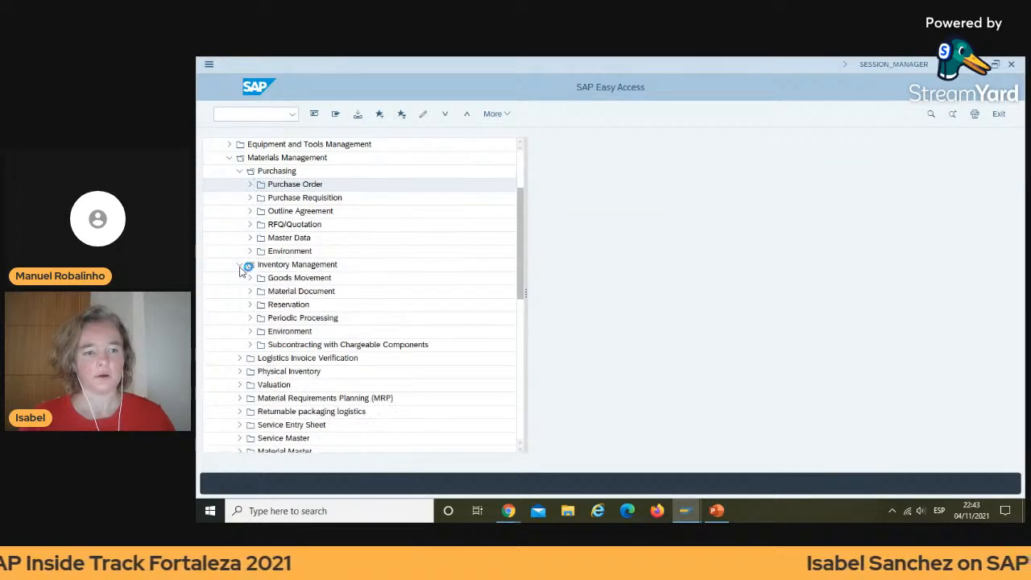
click(250, 278)
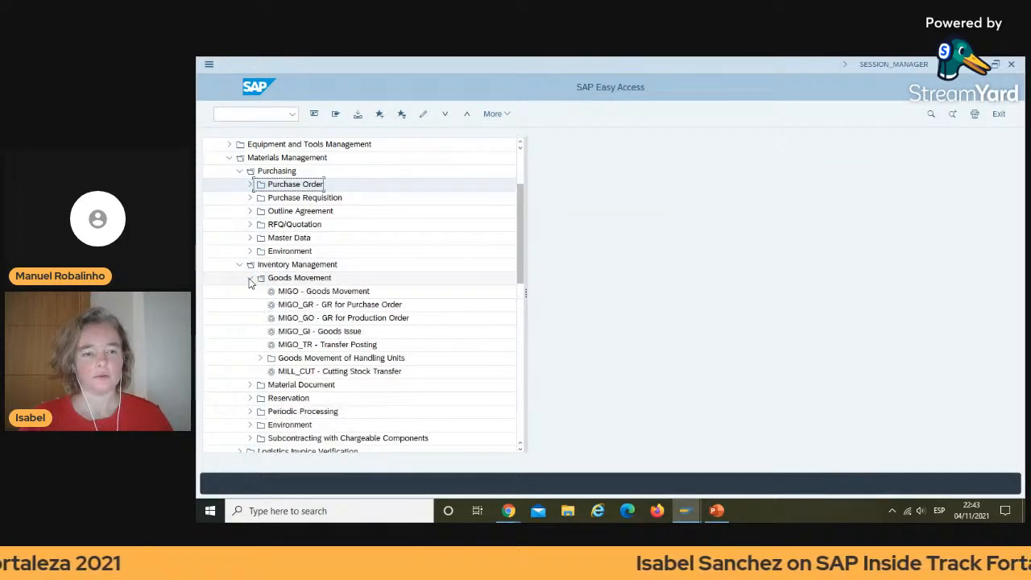
double_click(315, 292)
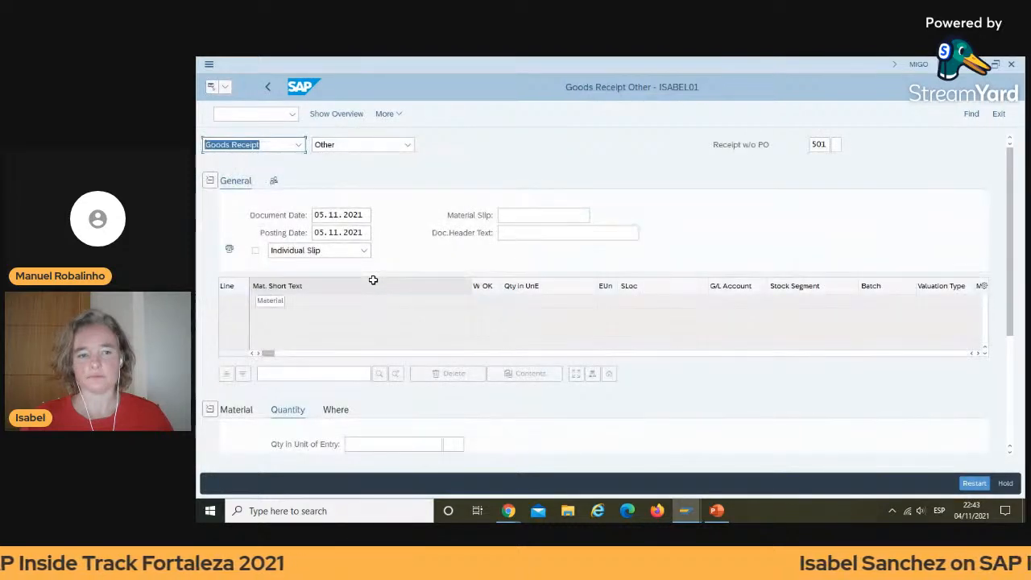
Step: Set the goods movement to Goods Receipt with reference to a Purchase Order
click(298, 145)
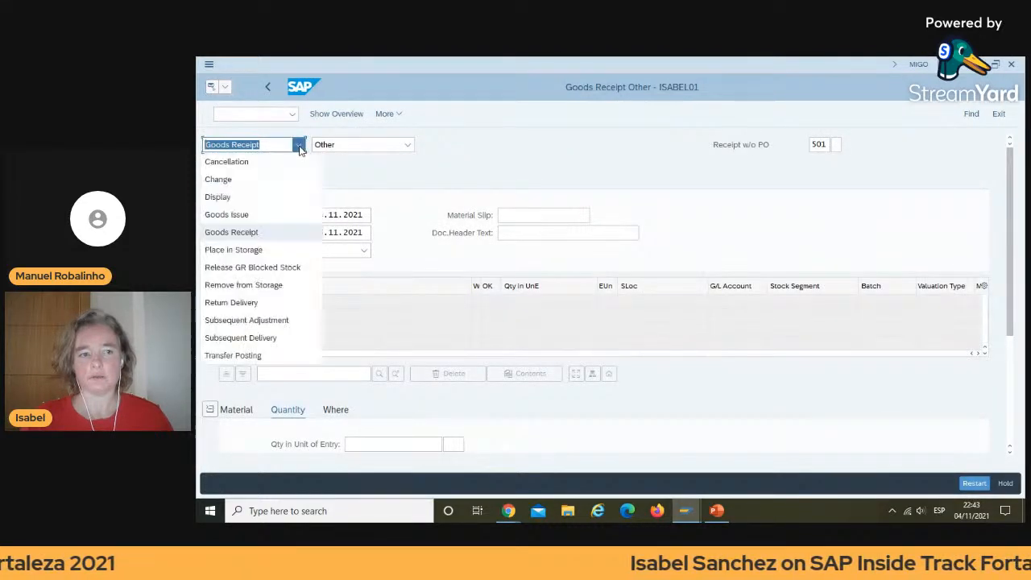
click(289, 230)
click(375, 146)
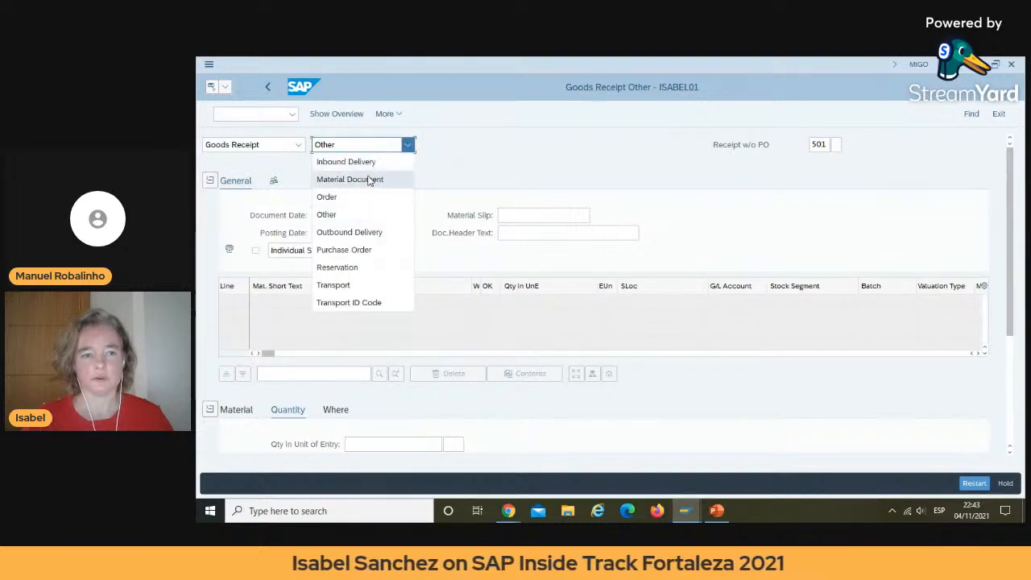
click(365, 252)
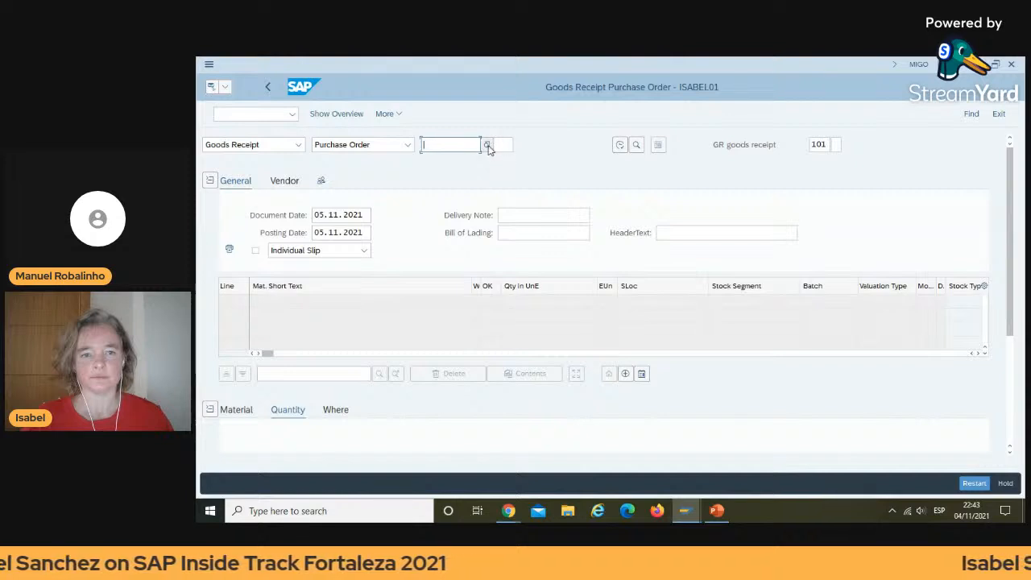
Step: Search purchasing documents for material 750 at plant 3030 and load the newly created consignment order into the goods receipt
click(487, 146)
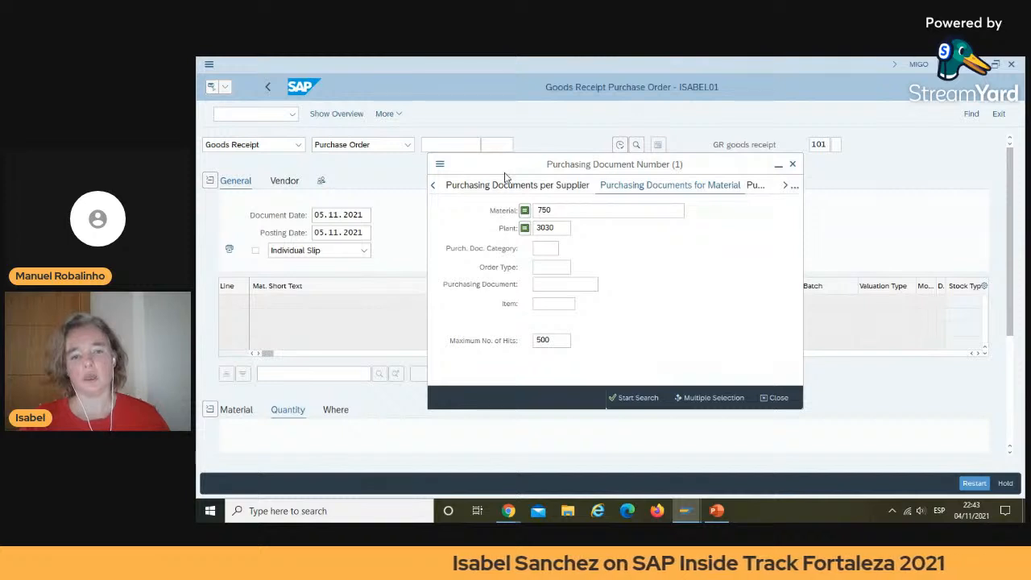
click(650, 401)
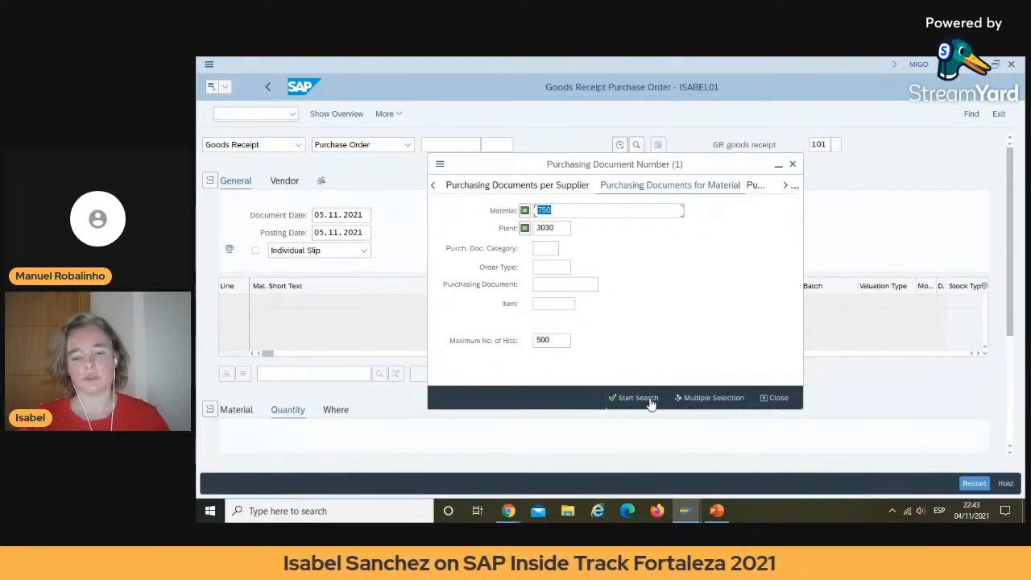
click(636, 398)
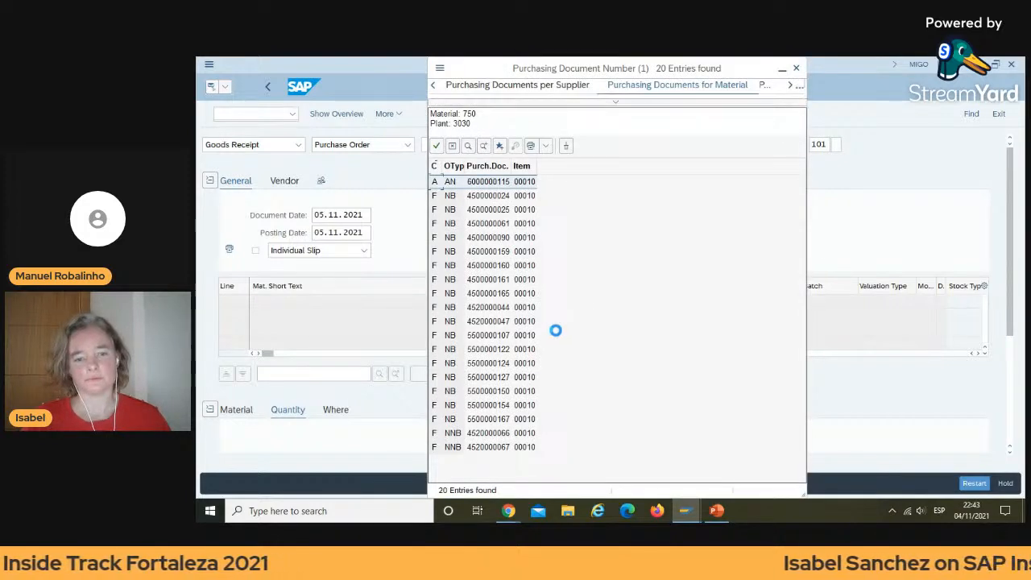
double_click(510, 419)
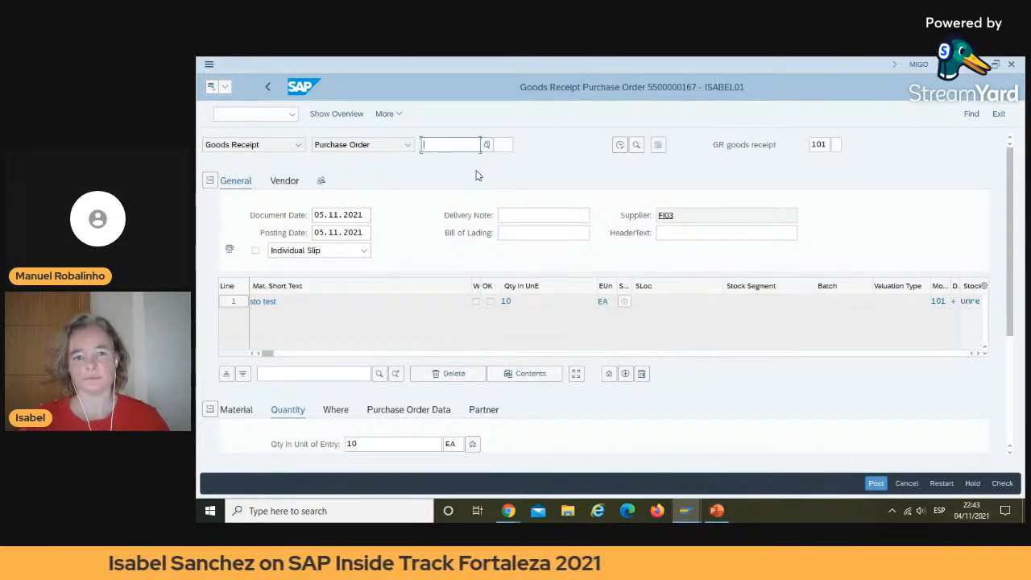
Step: Set the storage location of the goods receipt item to 3030 in its Where details
scroll(583, 402, down, 3)
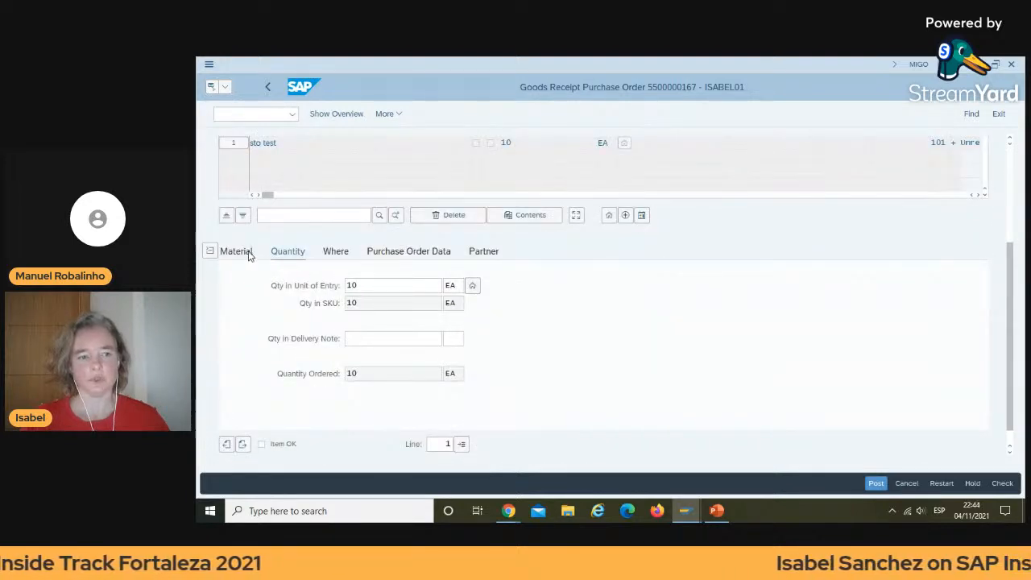
click(335, 252)
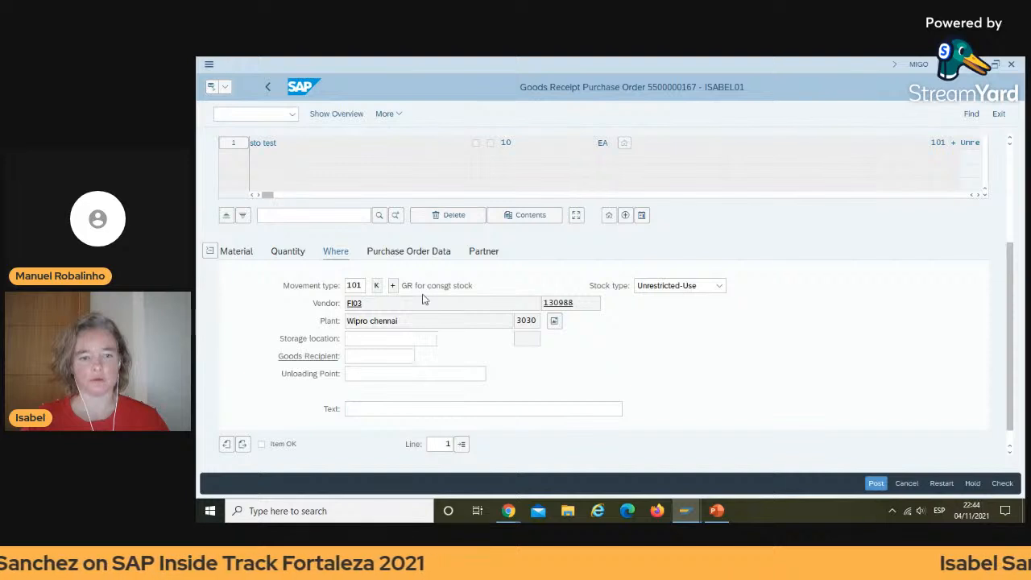
click(384, 339)
text(3)
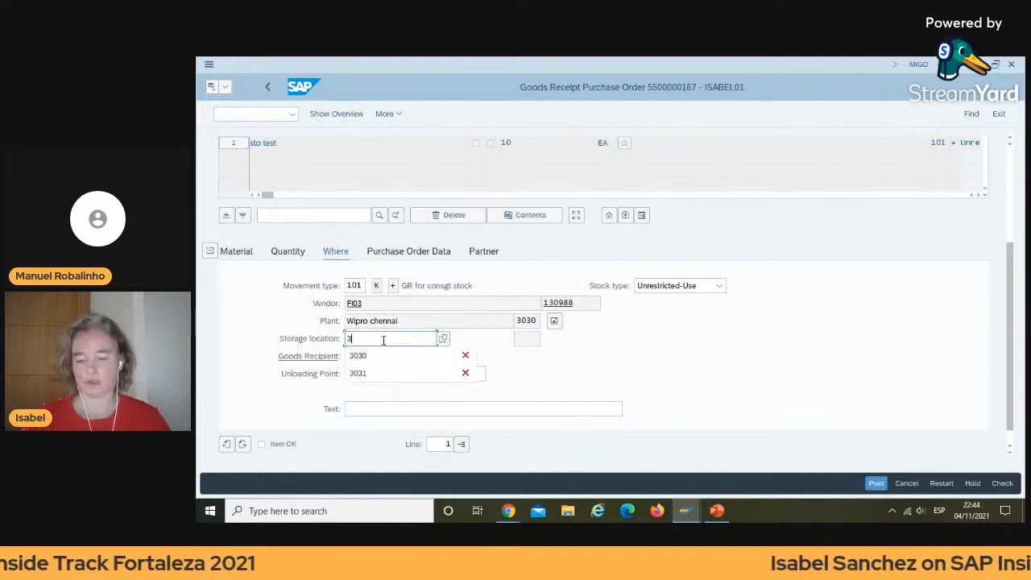
text(030)
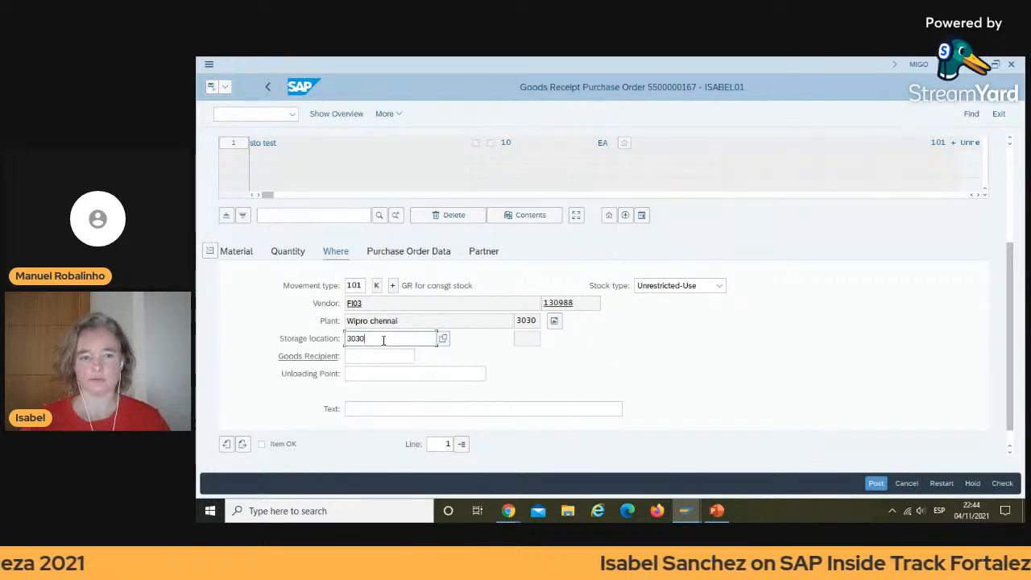
Step: Mark the consignment goods receipt item as OK and post the goods receipt
click(261, 444)
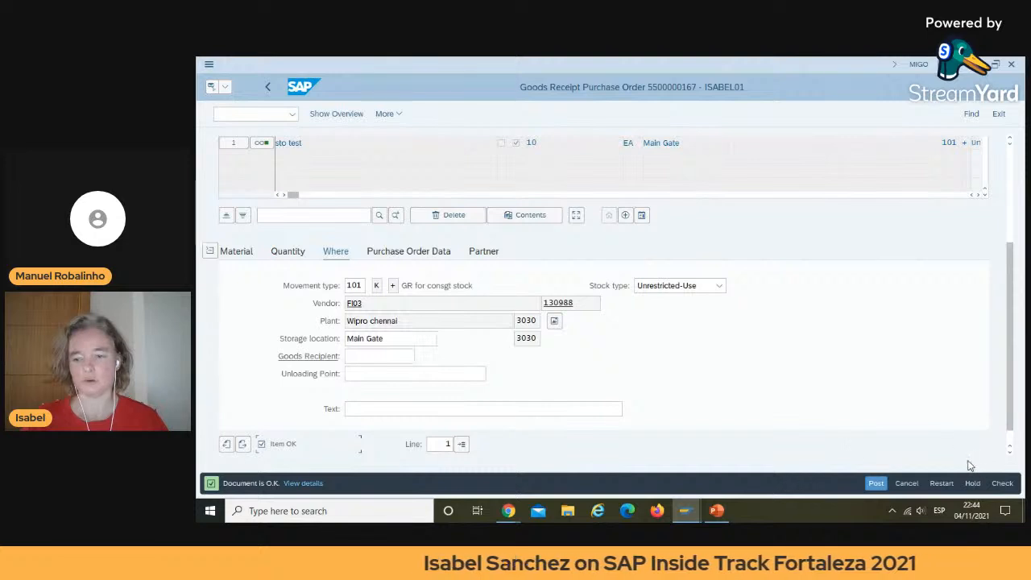
click(875, 482)
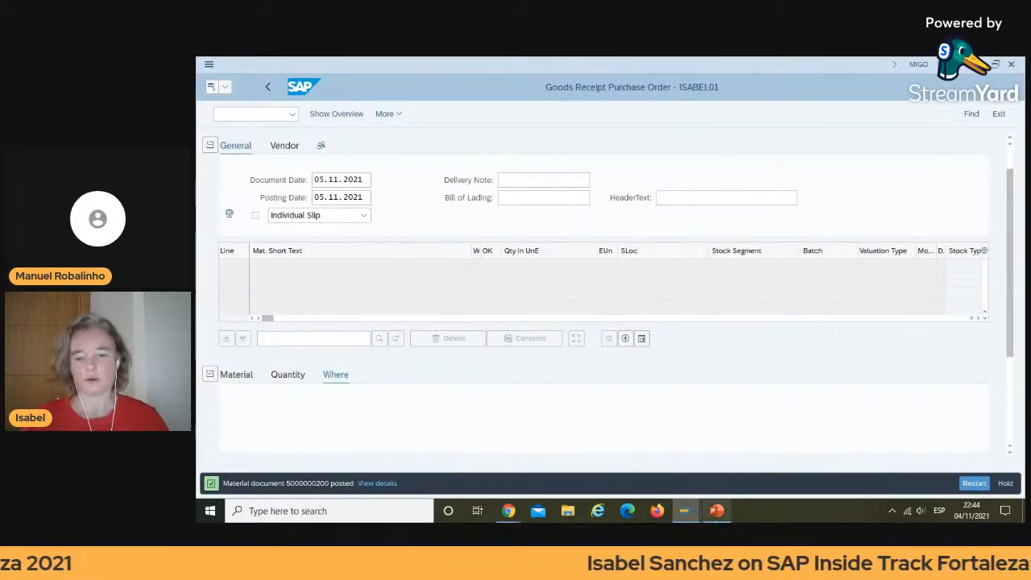
Step: Refresh the stock overview of material 750 to review its vendor consignment stock, and consult the consignment process slide in PowerPoint
click(716, 510)
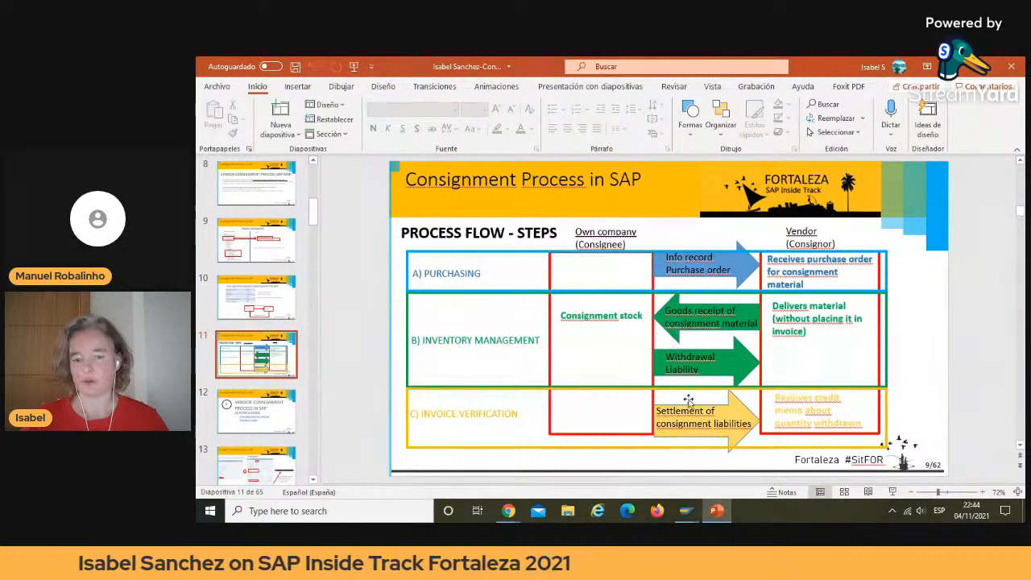
click(681, 517)
click(337, 114)
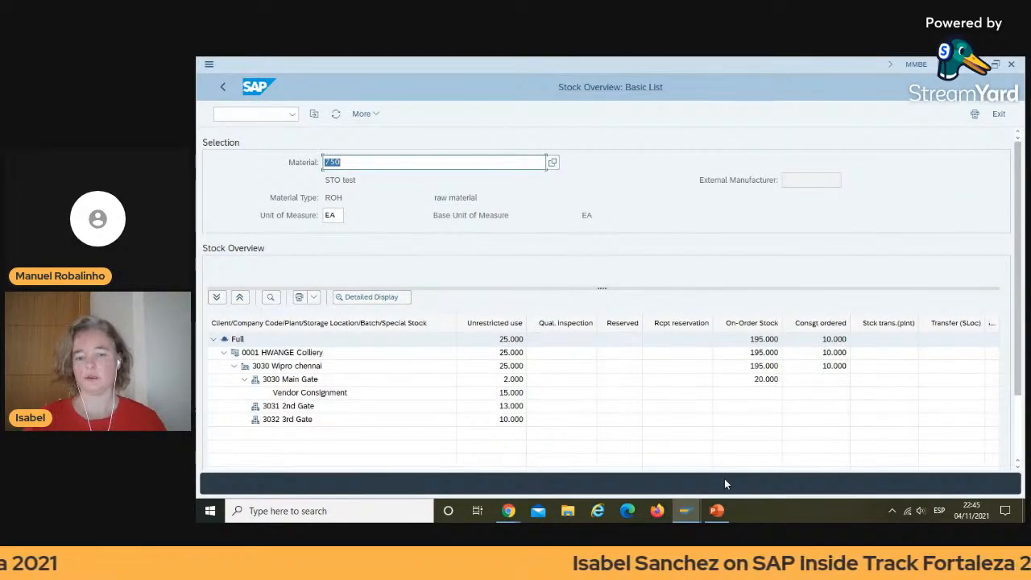
click(715, 512)
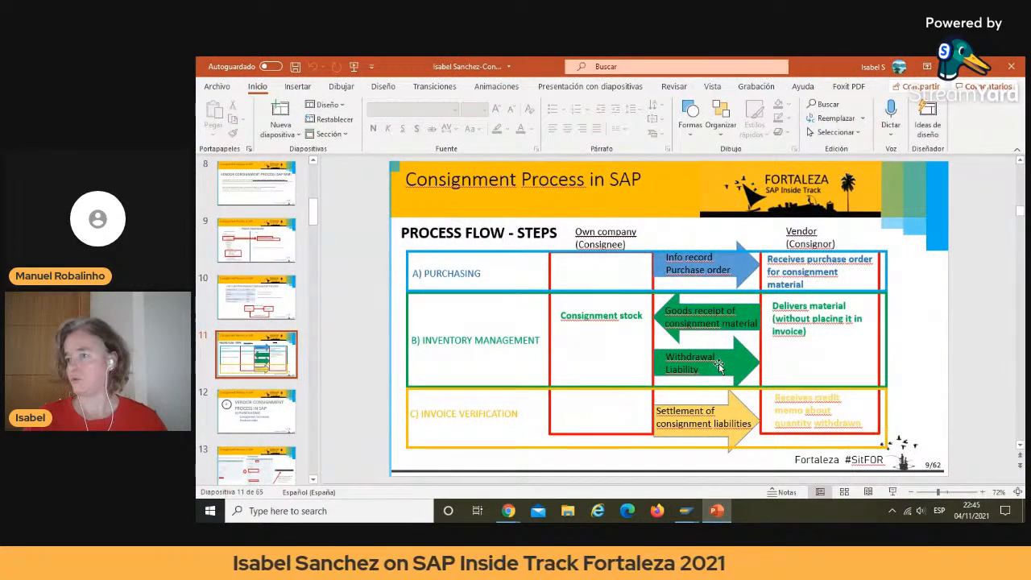
Step: Switch back to the SAP goods receipt session, return to SAP Easy Access and start transaction MIGO_TR - Transfer Posting
click(694, 517)
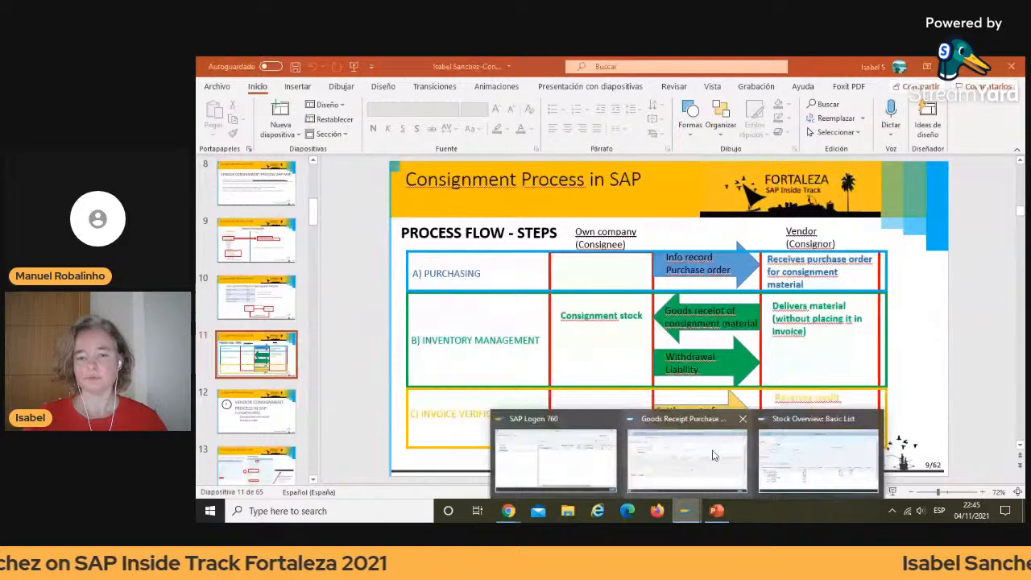
click(713, 456)
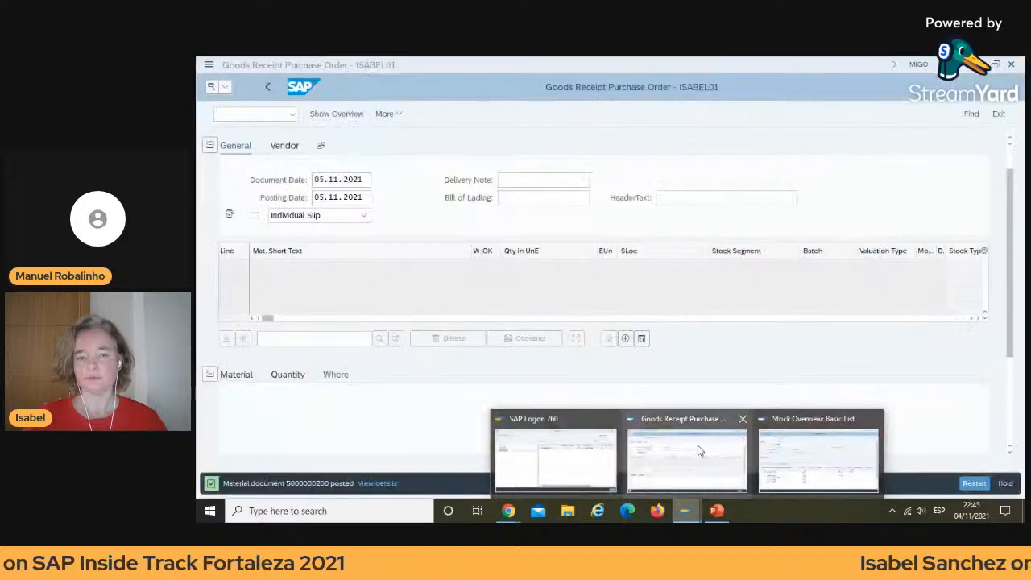
click(268, 86)
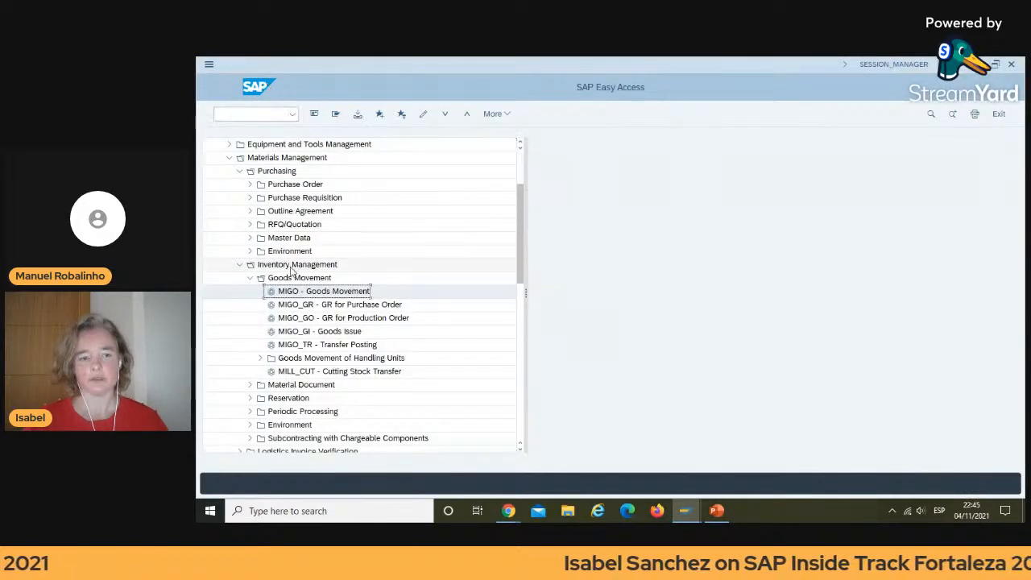
click(321, 345)
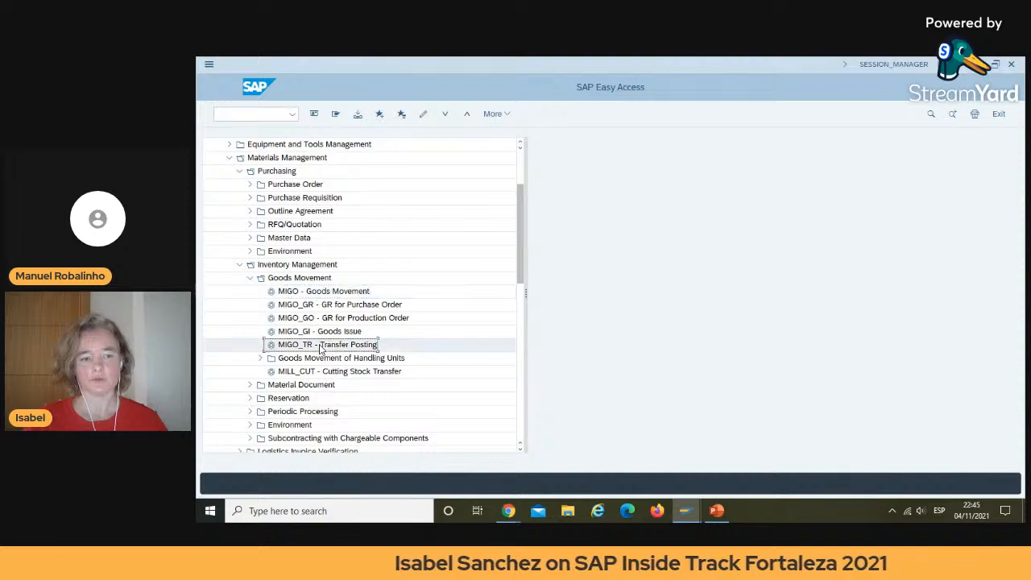
double_click(321, 345)
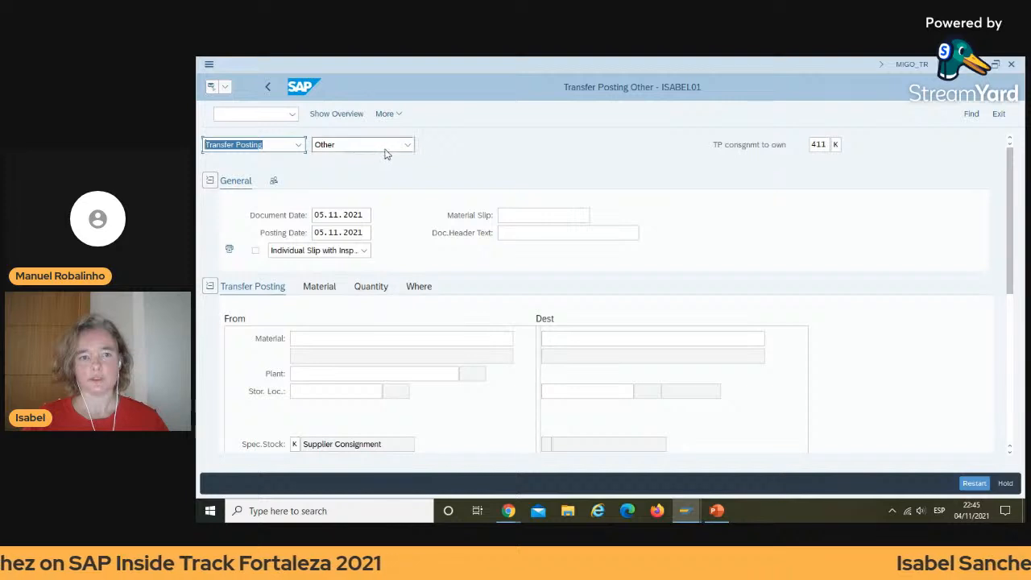
Step: Set the source of the transfer posting to material 750, plant 3030 and storage location 3030
click(342, 338)
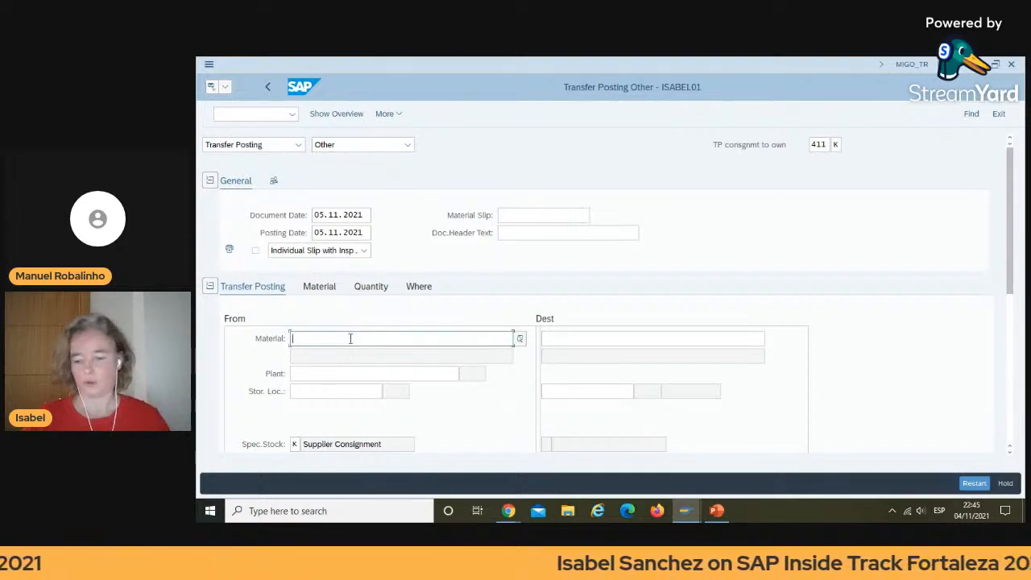
text(75)
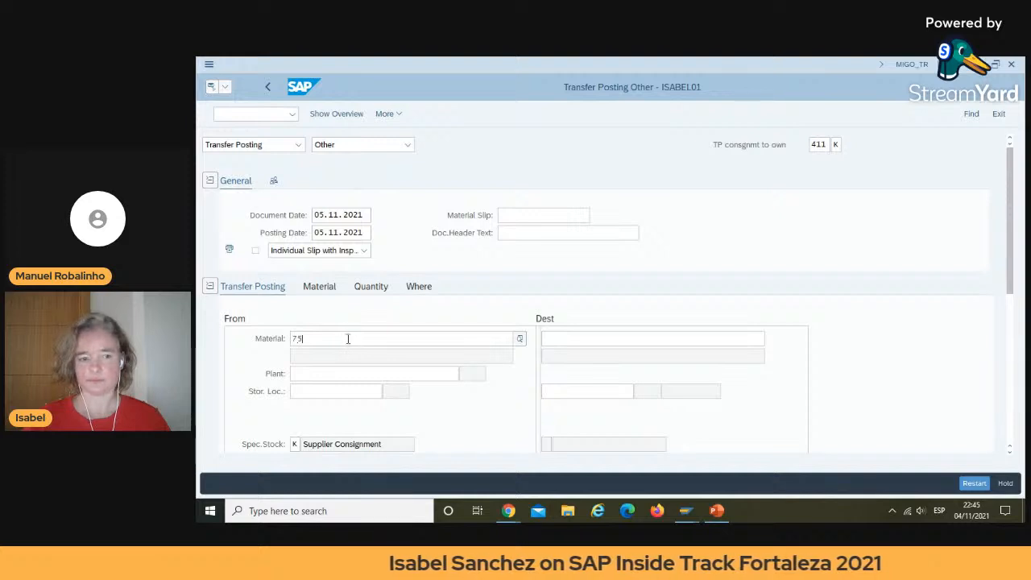
text(0)
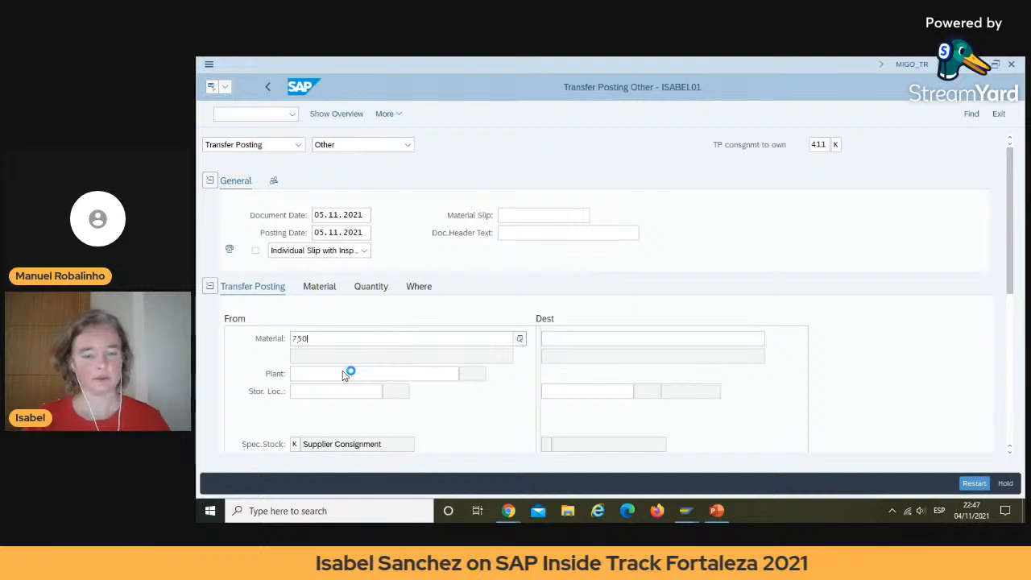
click(334, 338)
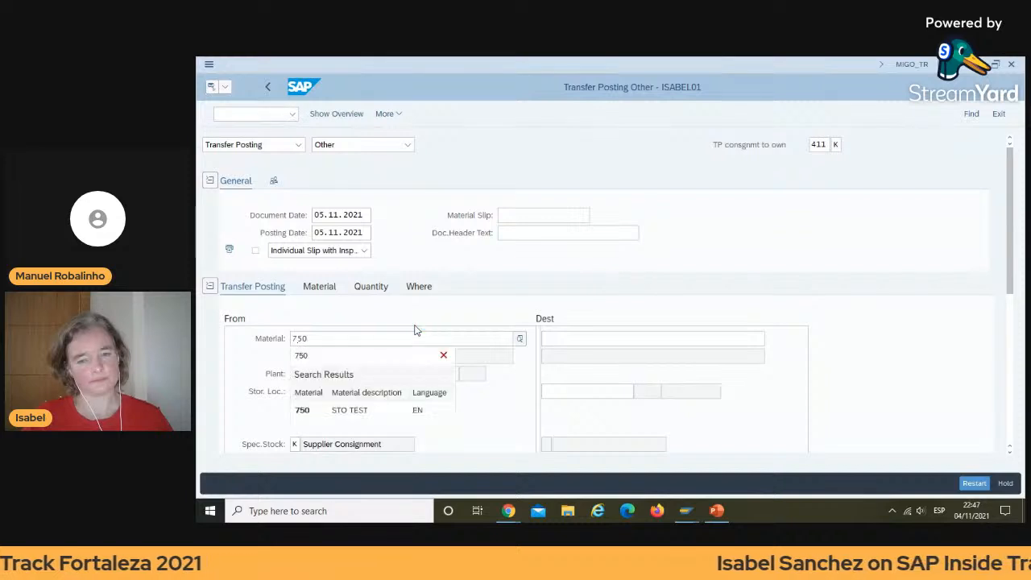
click(384, 356)
click(331, 372)
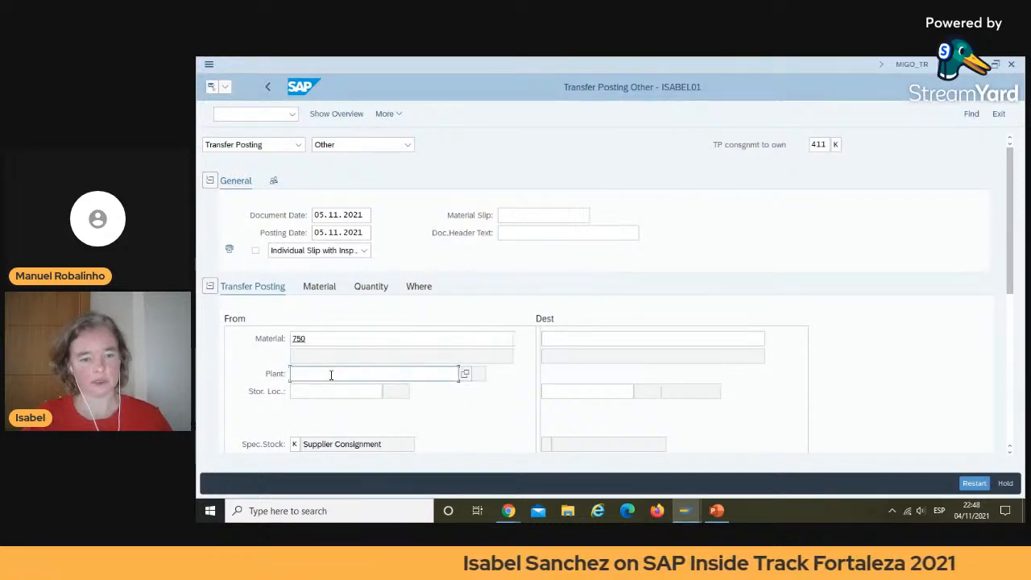
text(3030)
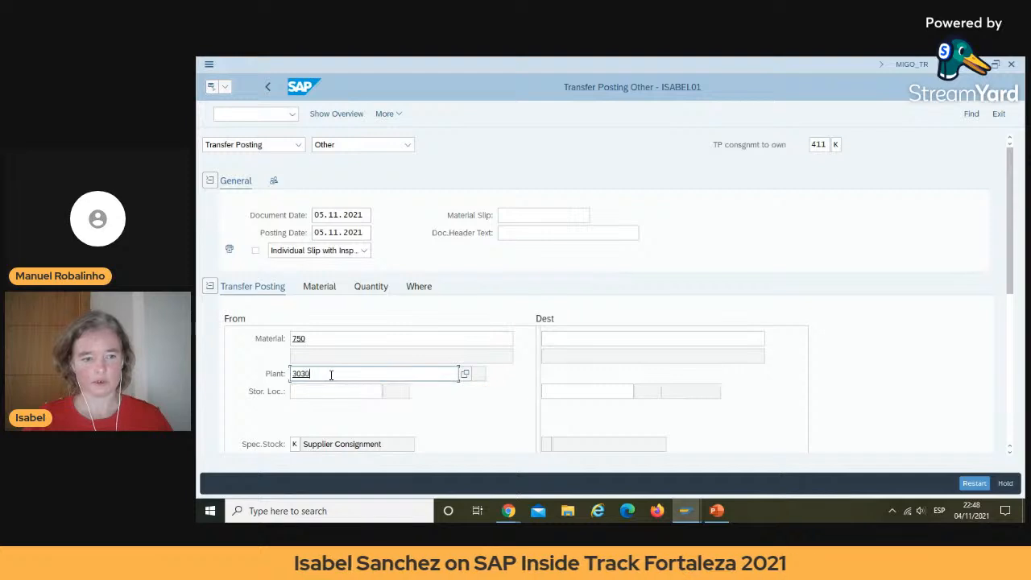
click(330, 391)
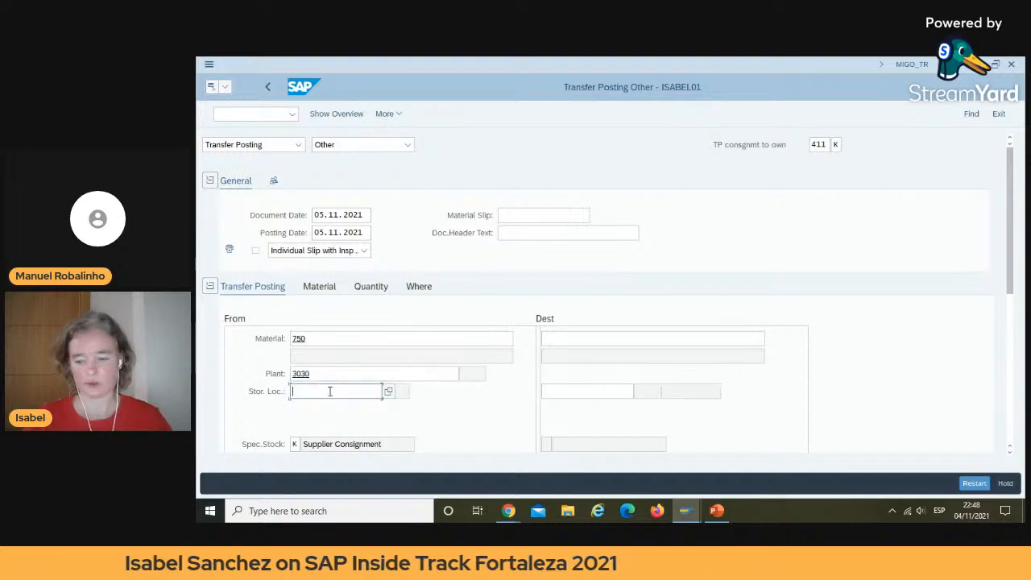
text(3030)
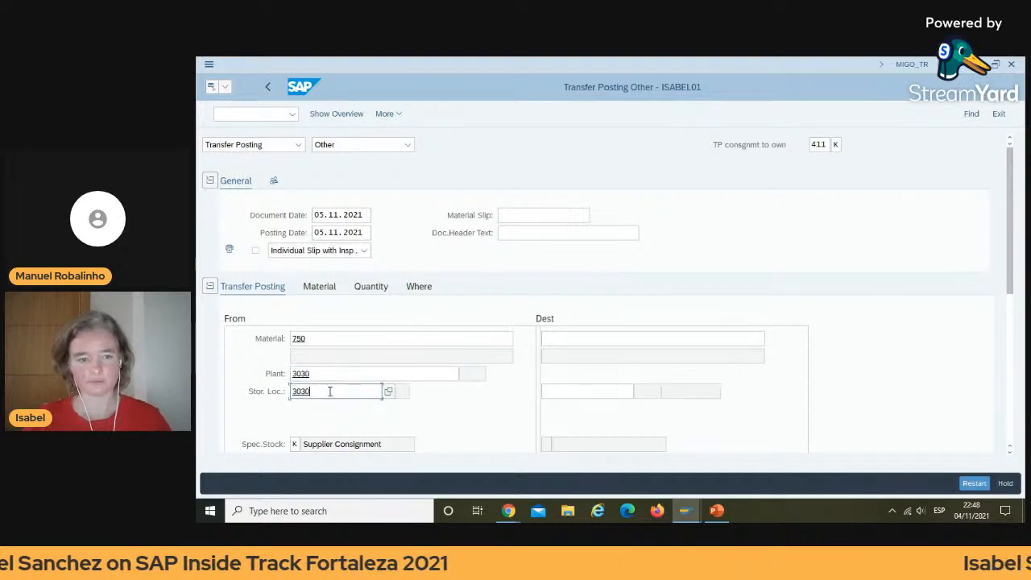
Step: Set the destination of the transfer posting to material 750 and storage location 3030
click(582, 338)
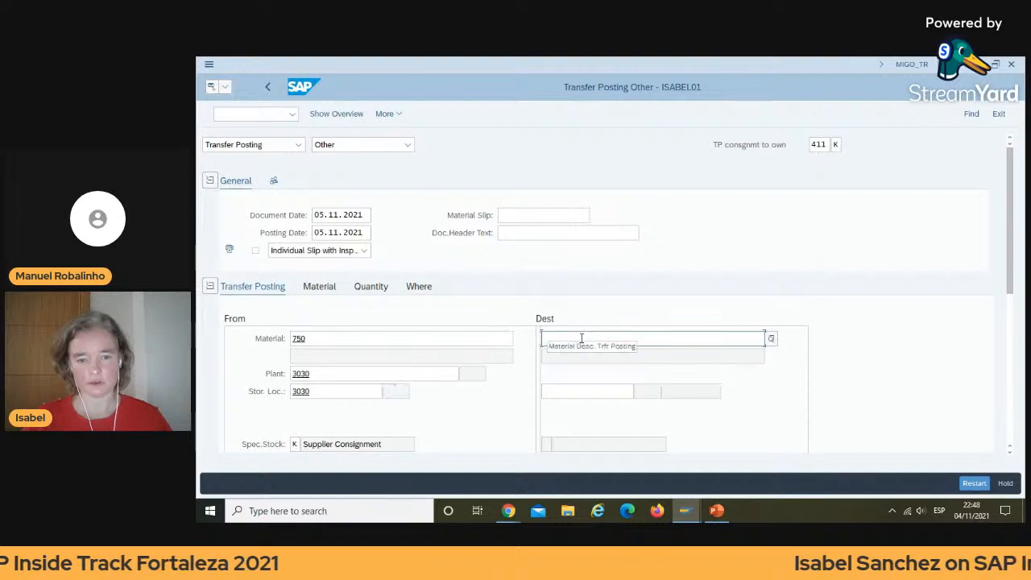
text(750)
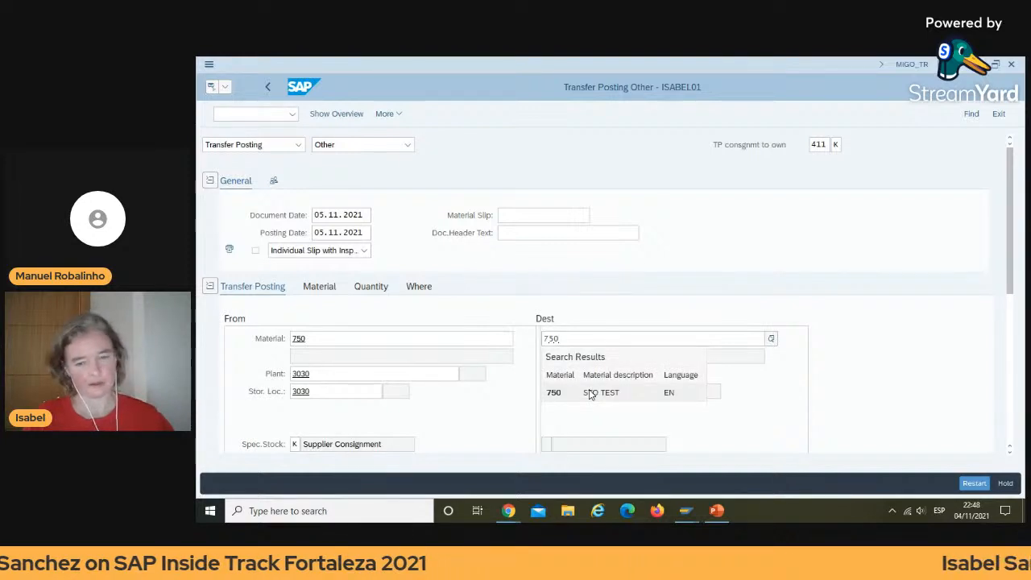
click(604, 394)
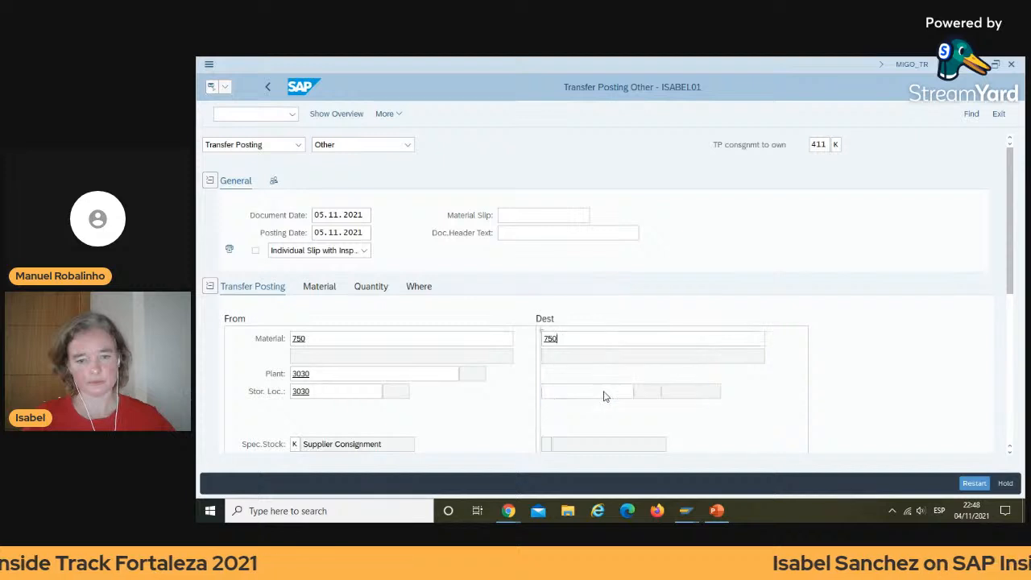
click(568, 392)
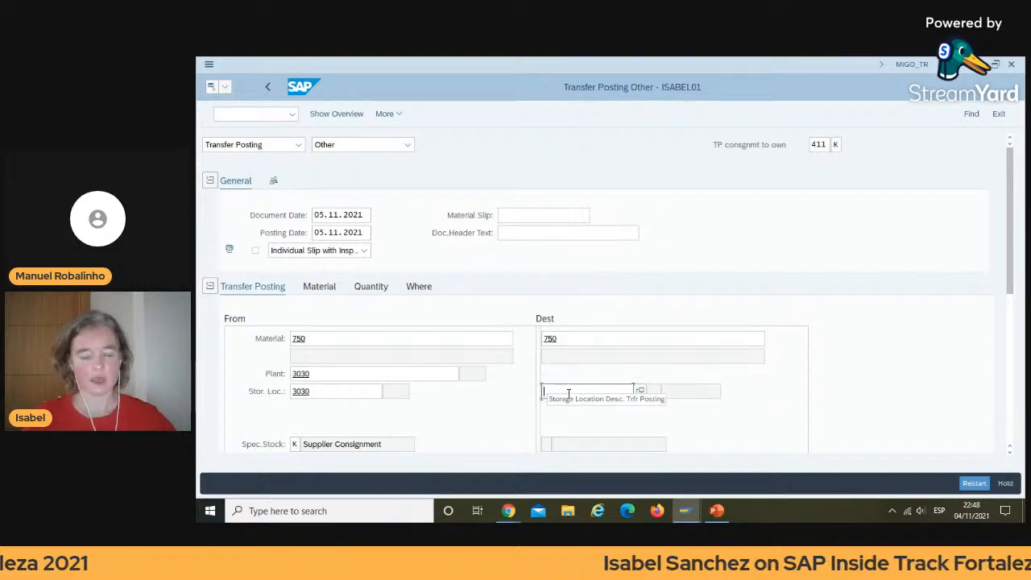
text(3030)
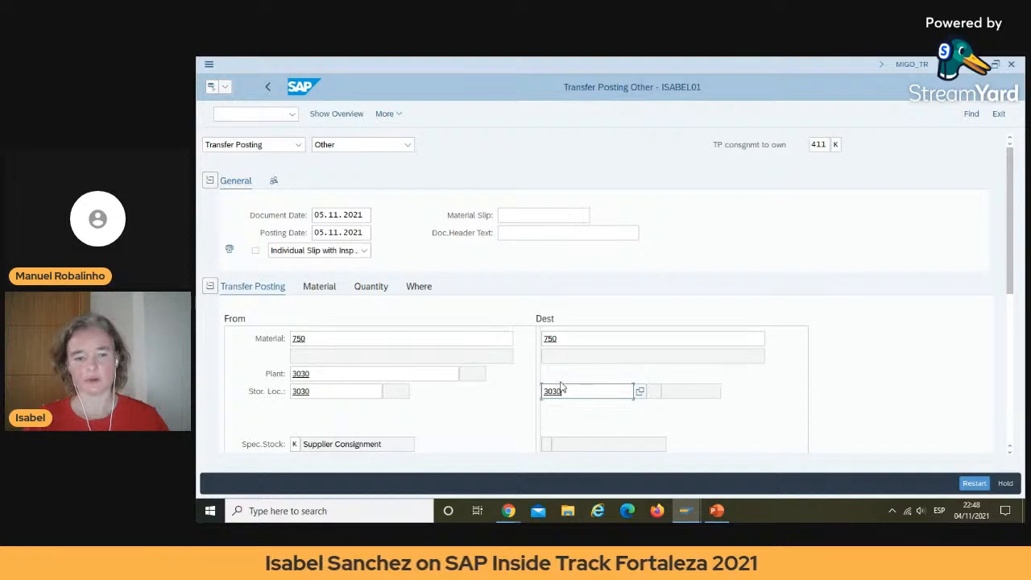
Step: Choose the previously used supplier FI03 for the supplier consignment stock and set the transfer quantity to 5
scroll(559, 384, down, 3)
click(345, 303)
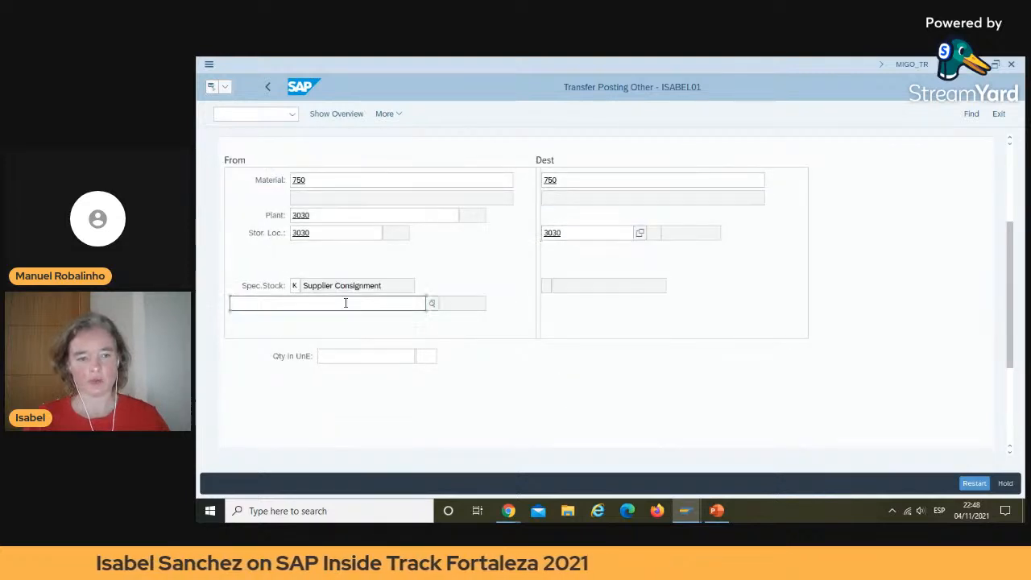
key(F4)
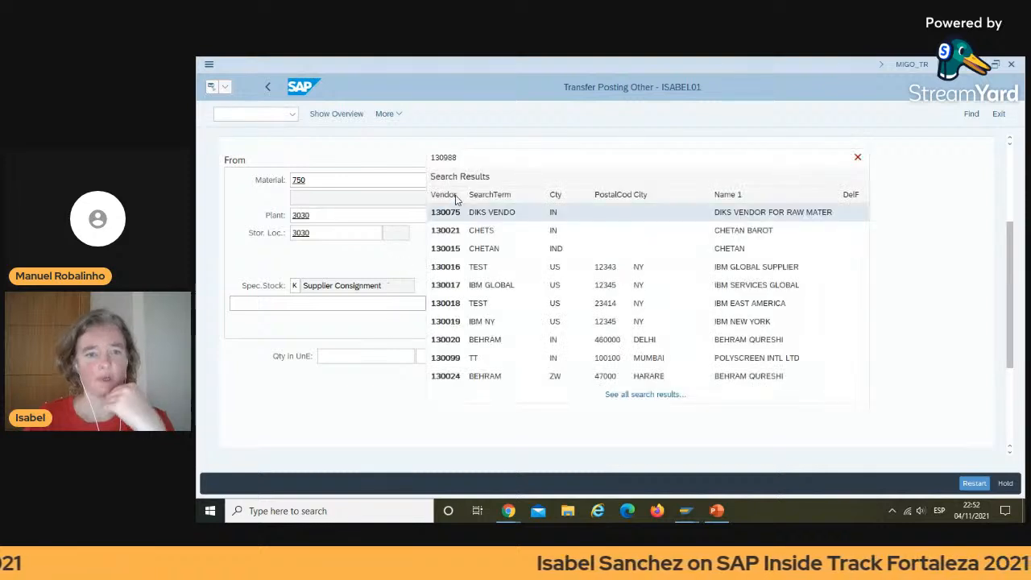
click(489, 160)
click(380, 356)
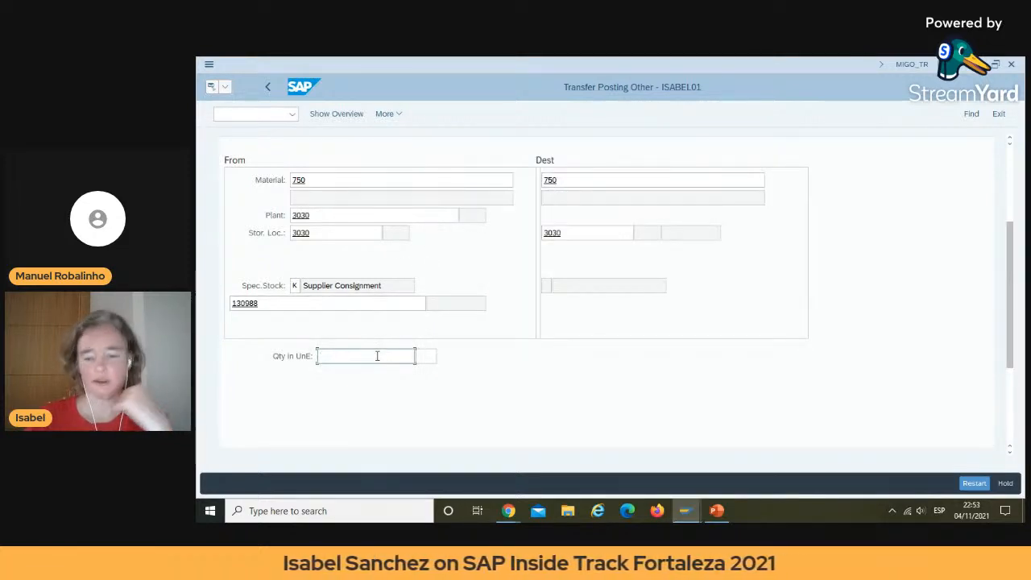
text(5)
key(Return)
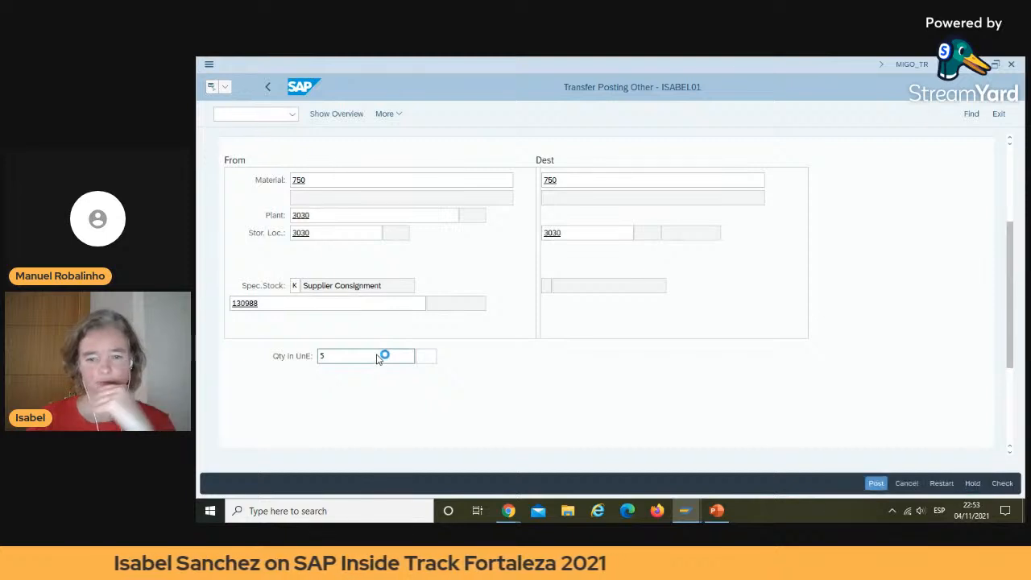
Step: Check the consignment-to-own transfer posting document and post it
click(1007, 484)
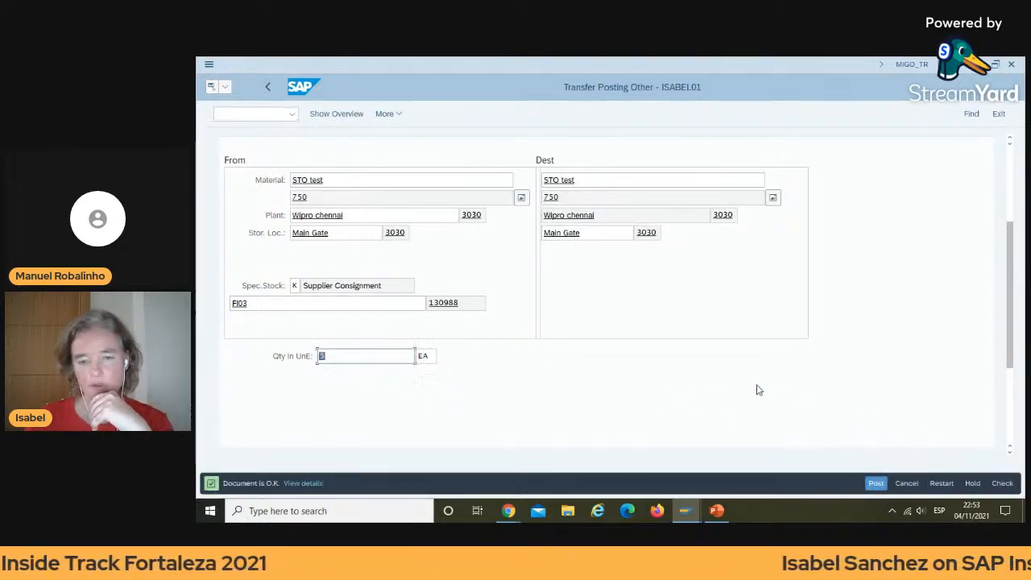
click(876, 483)
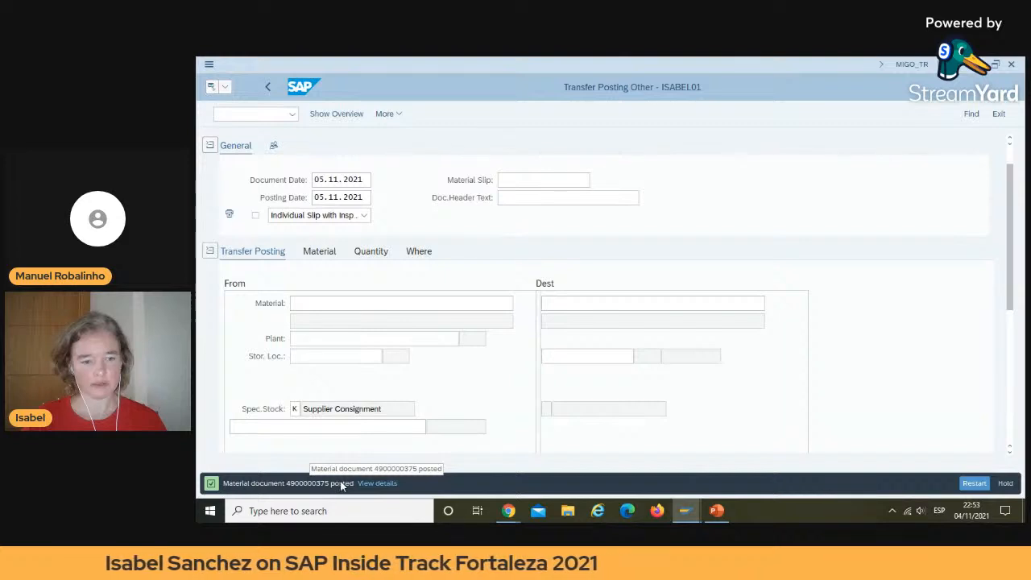
Step: Refresh material 750's stock overview to compare own and vendor consignment stock after the transfer, and return to the process slide in PowerPoint
click(686, 511)
click(337, 113)
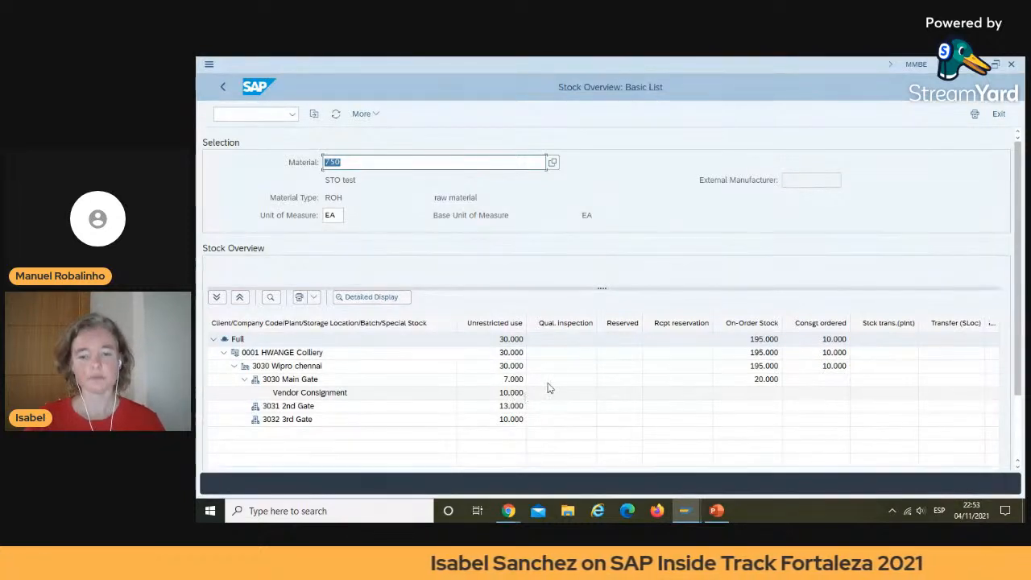
click(690, 513)
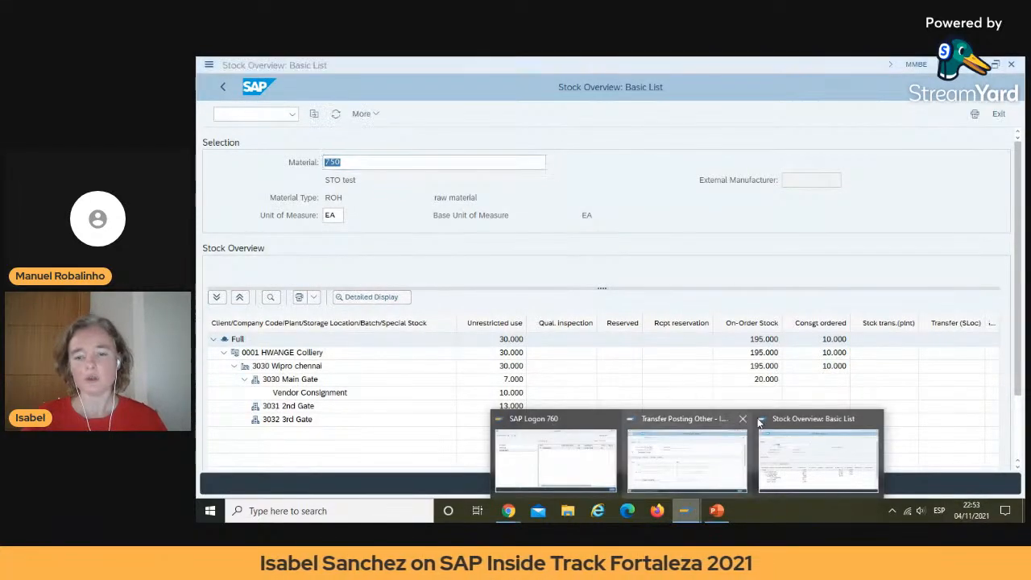
click(716, 513)
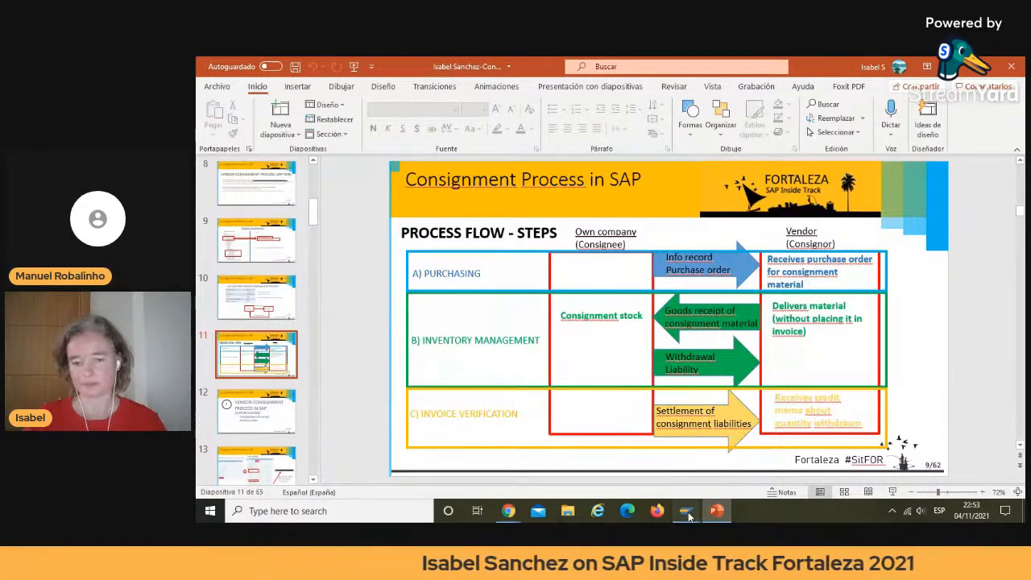
Step: Switch to SAP and leave the transfer posting to return to the Easy Access menu
mouse_move(686, 509)
click(700, 458)
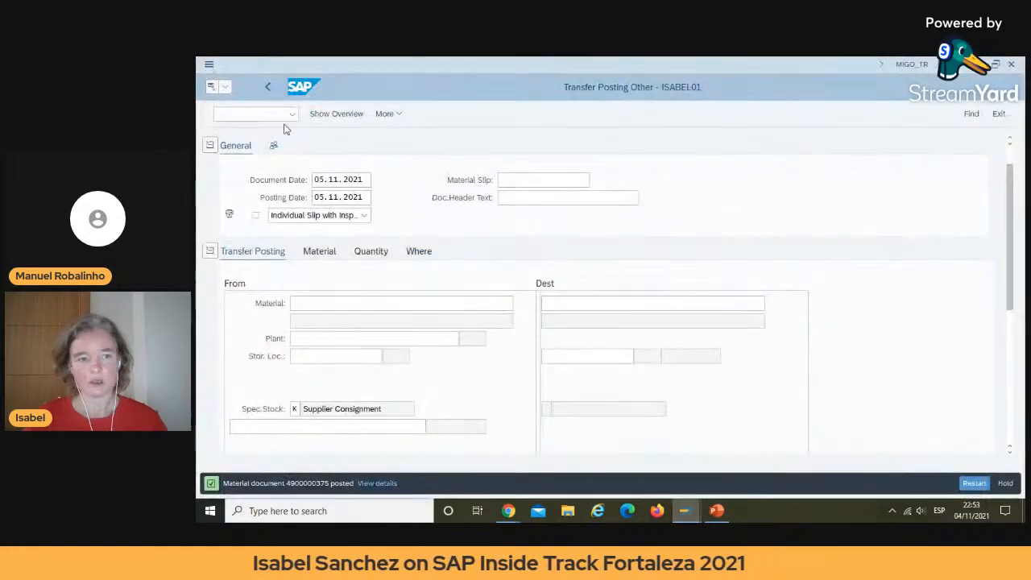
click(271, 90)
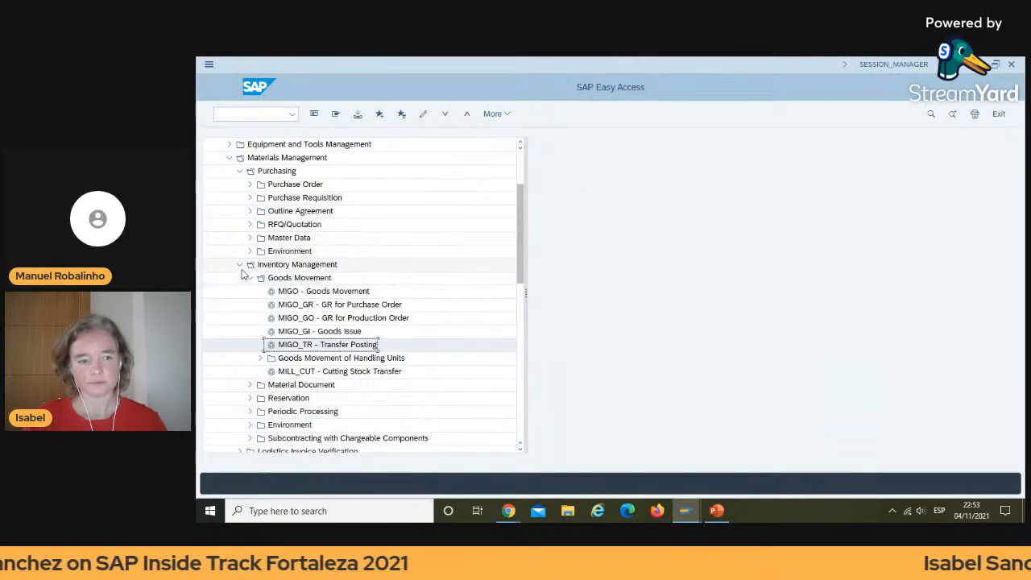
Step: Open the supplier consignment liability transaction MRKO from the Inventory Management environment functions
scroll(253, 302, down, 1)
scroll(252, 305, down, 2)
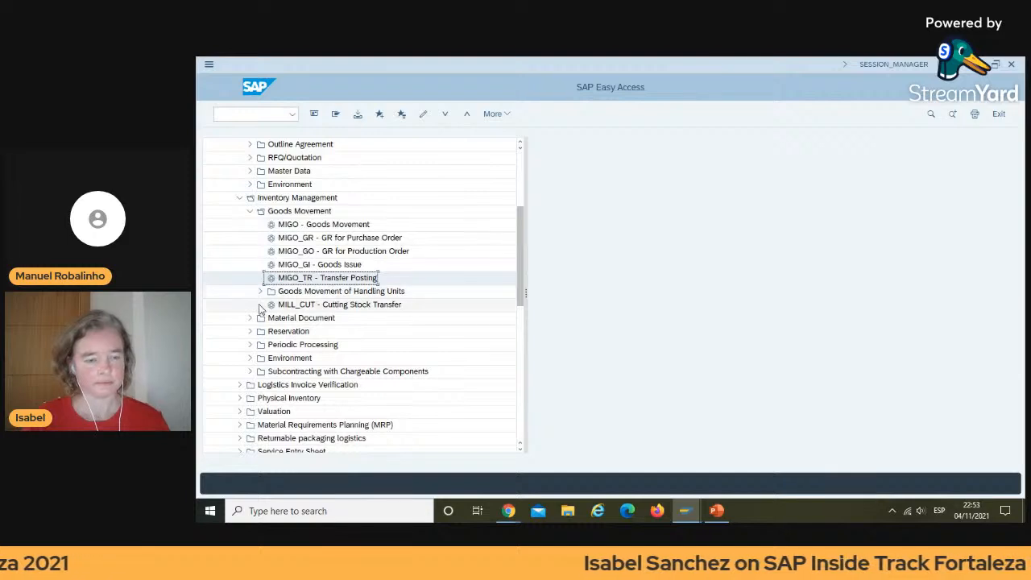
click(241, 198)
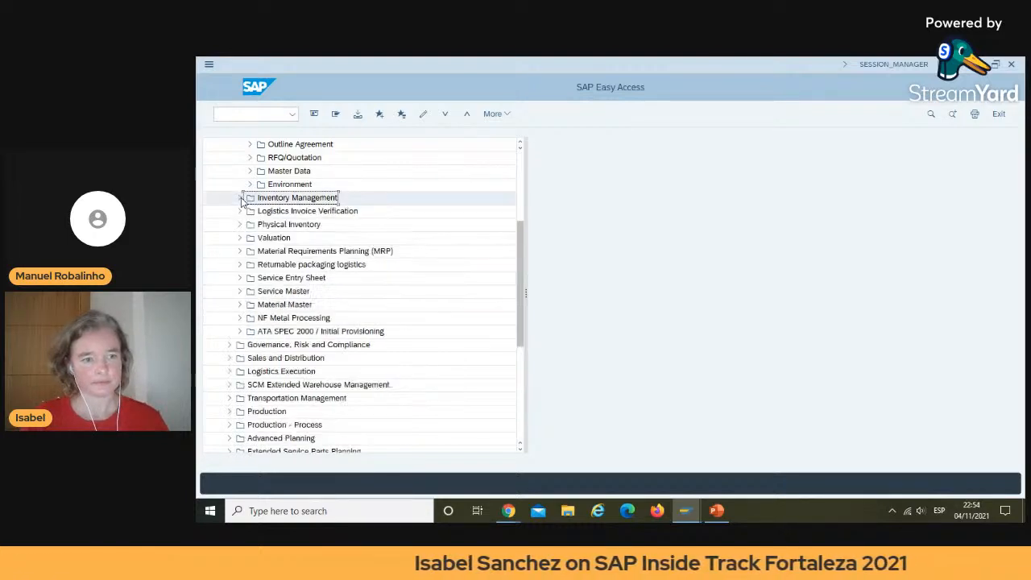
click(241, 198)
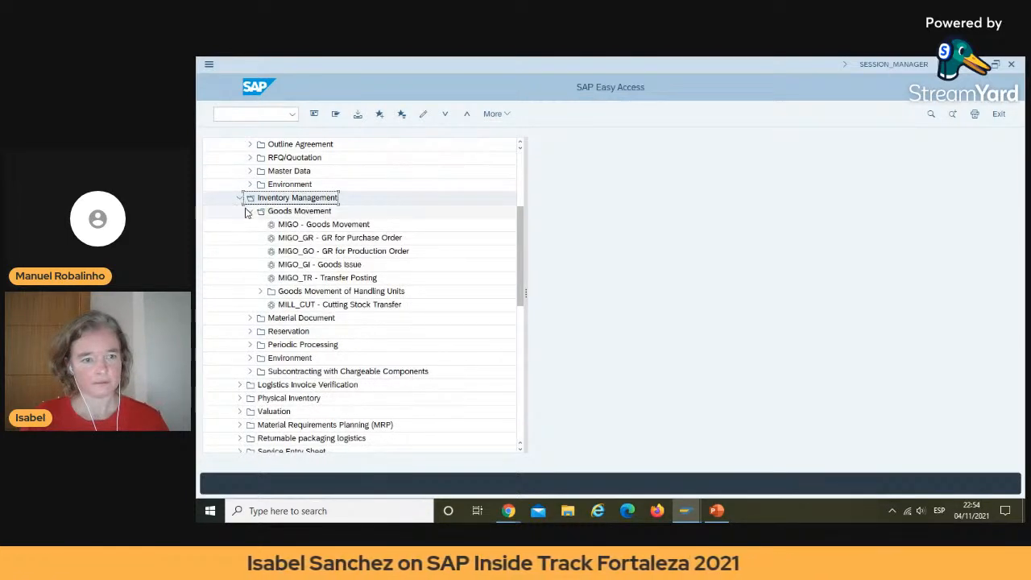
click(251, 212)
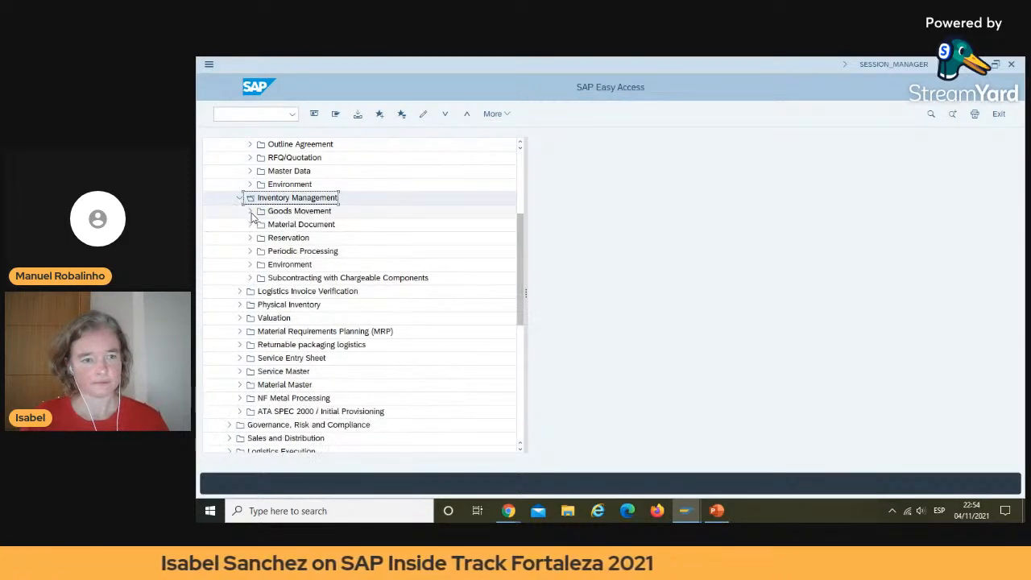
click(250, 265)
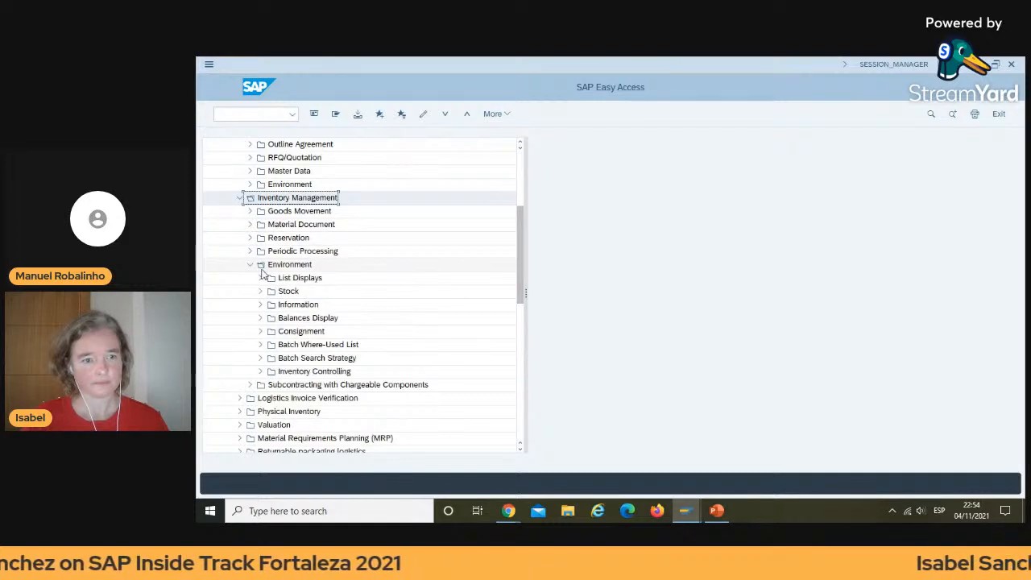
click(261, 331)
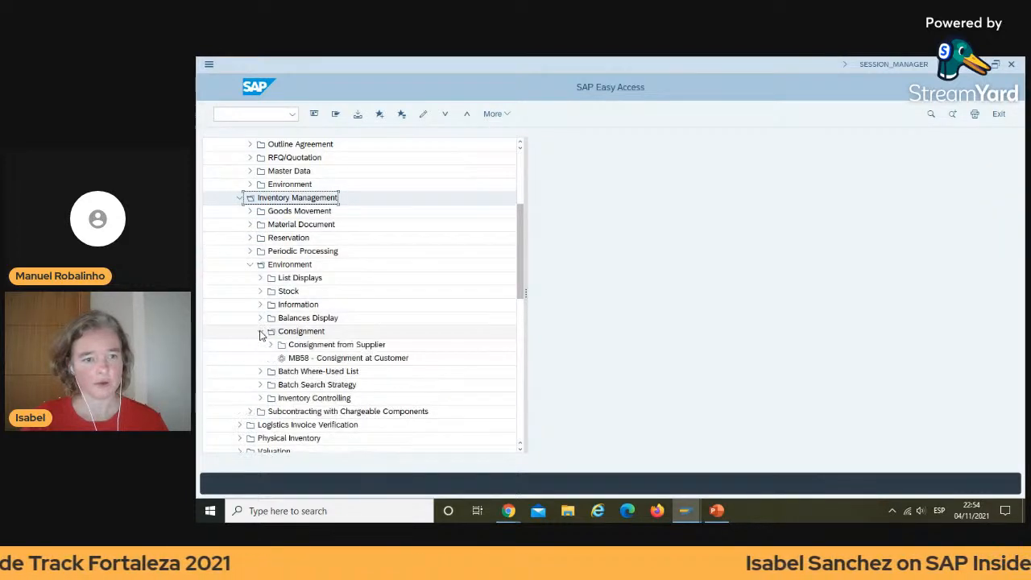
click(272, 346)
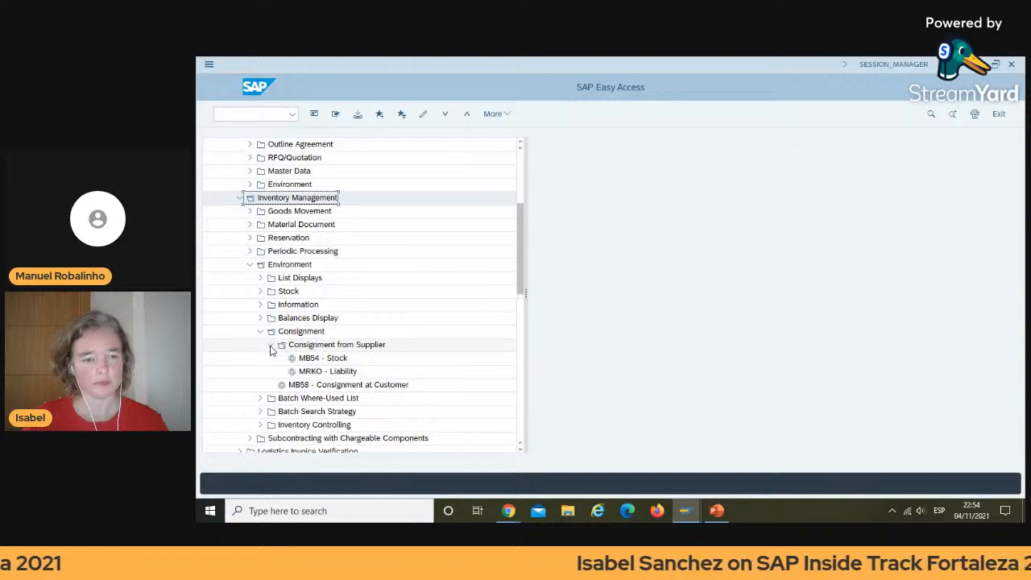
click(321, 372)
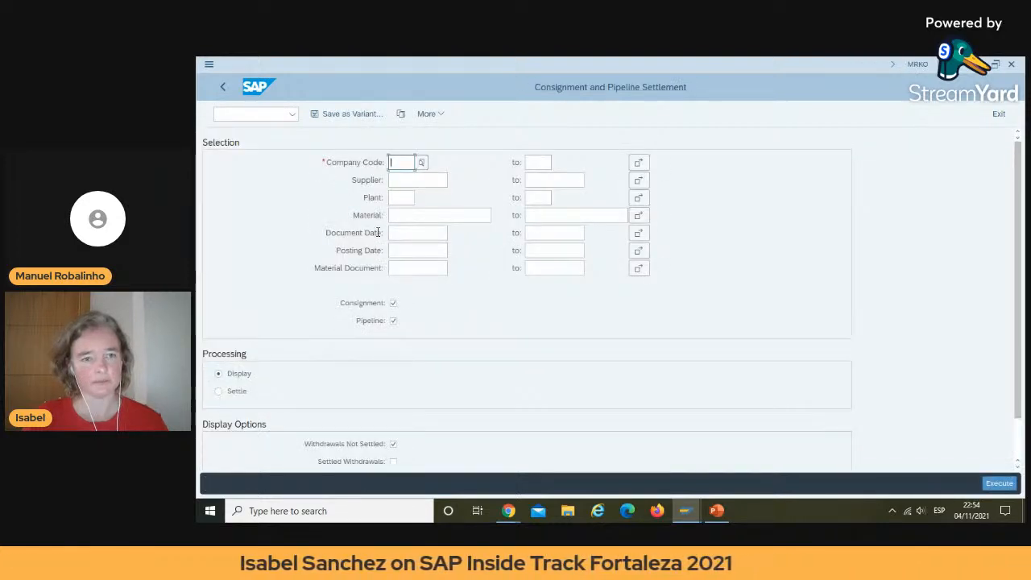
Step: Display the unsettled consignment and pipeline withdrawals for company code 0001 and supplier FI03
text(0001)
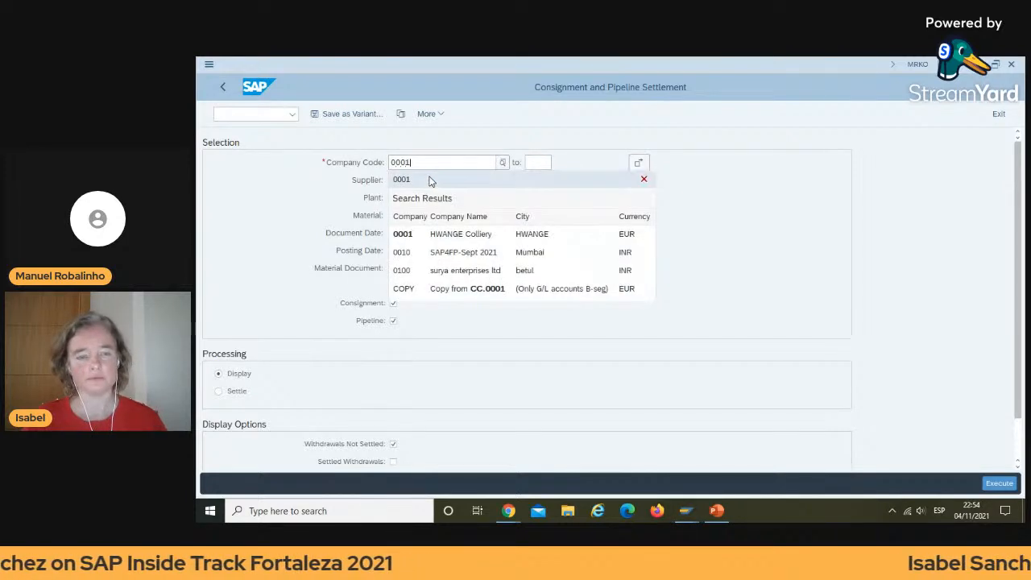
click(419, 178)
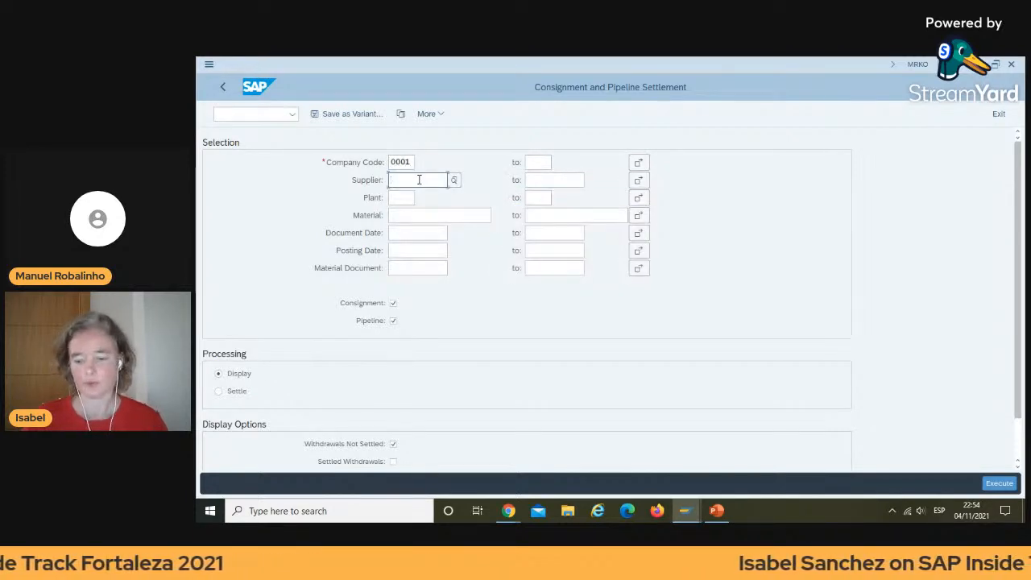
text(130988)
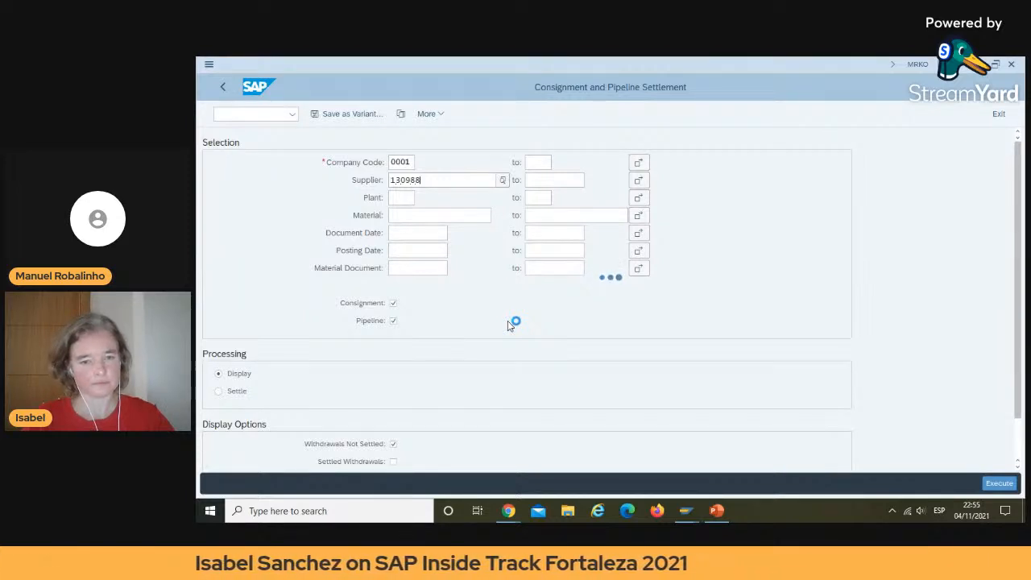
click(717, 510)
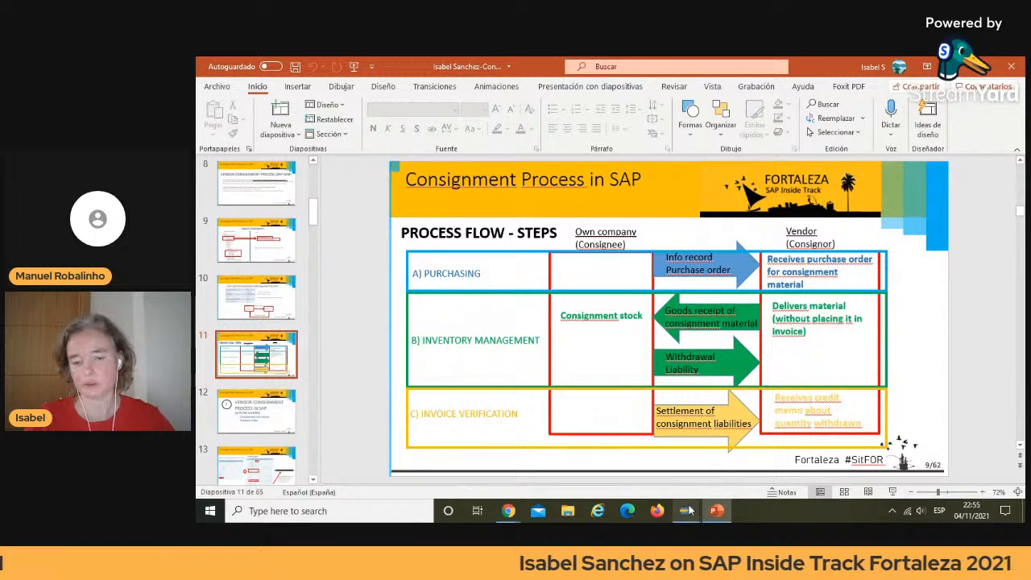
mouse_move(685, 511)
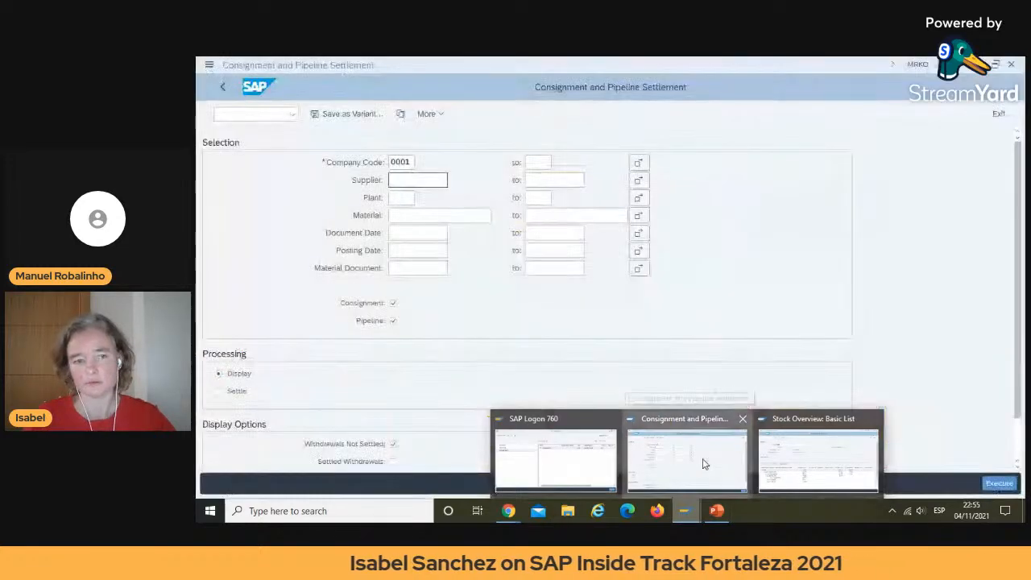
click(727, 462)
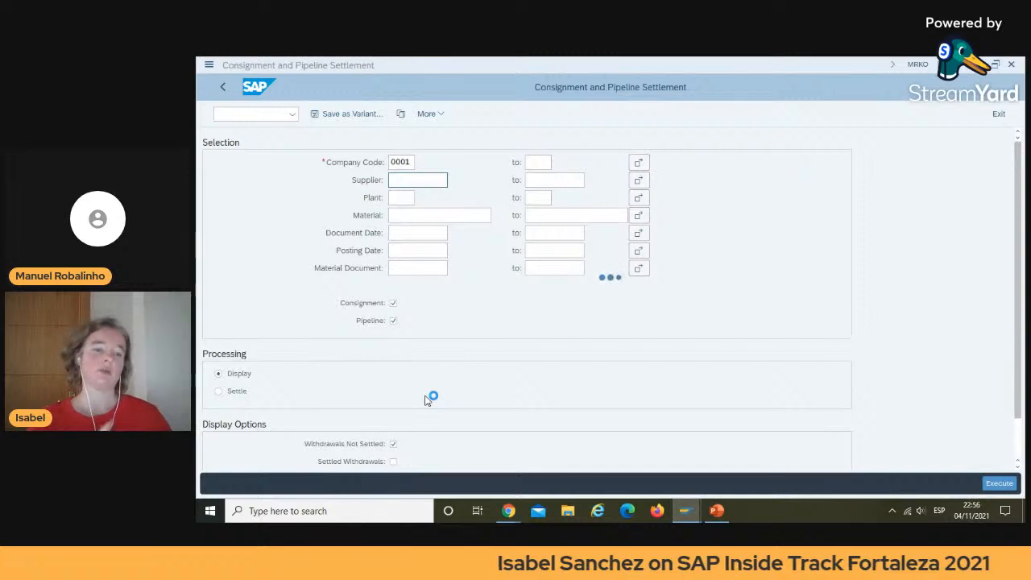
text(130988)
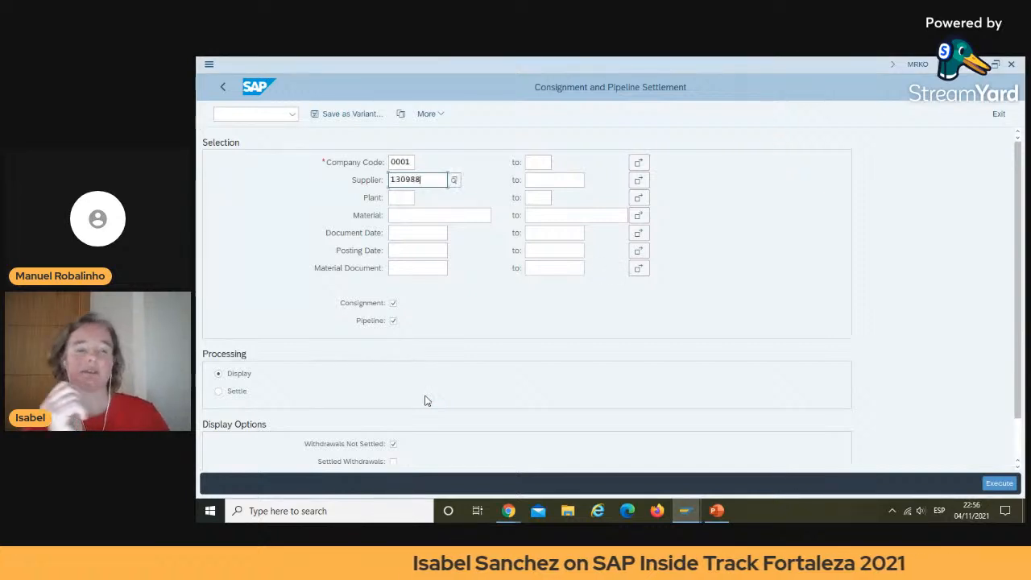
click(1008, 484)
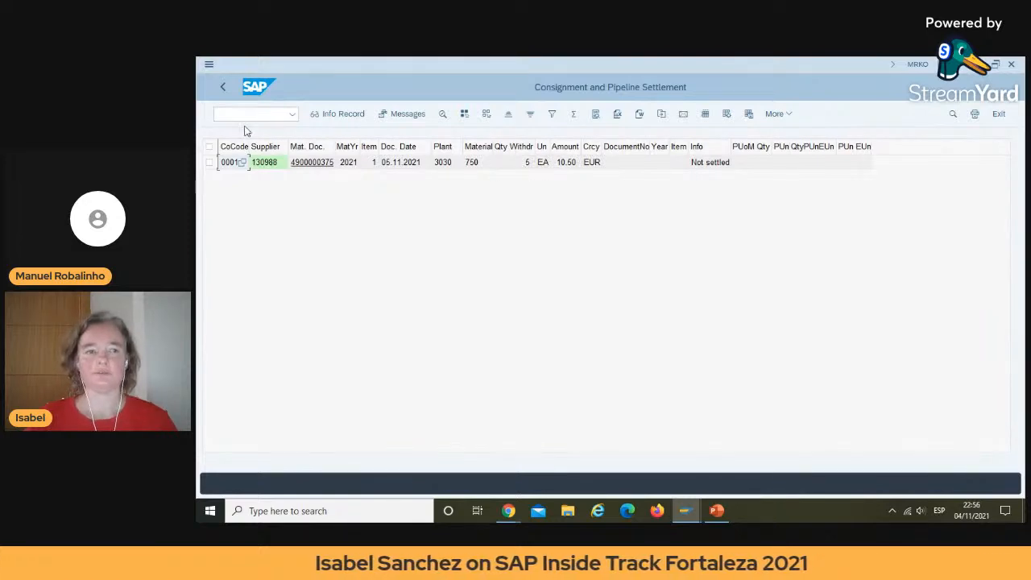
Step: Return to the selection, change the processing to Settle and run the settlement of supplier FI03's consignment withdrawal
click(222, 90)
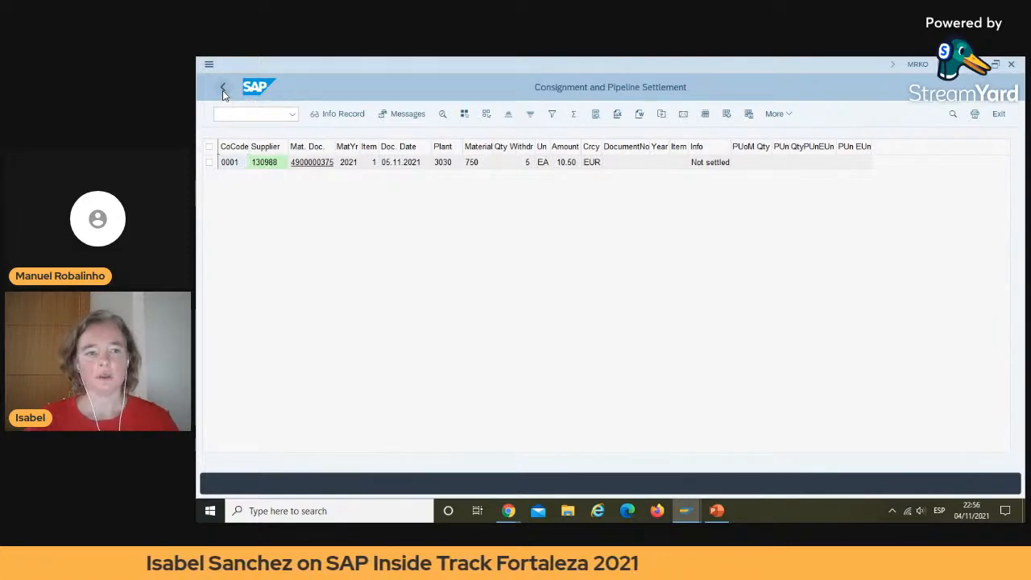
click(237, 392)
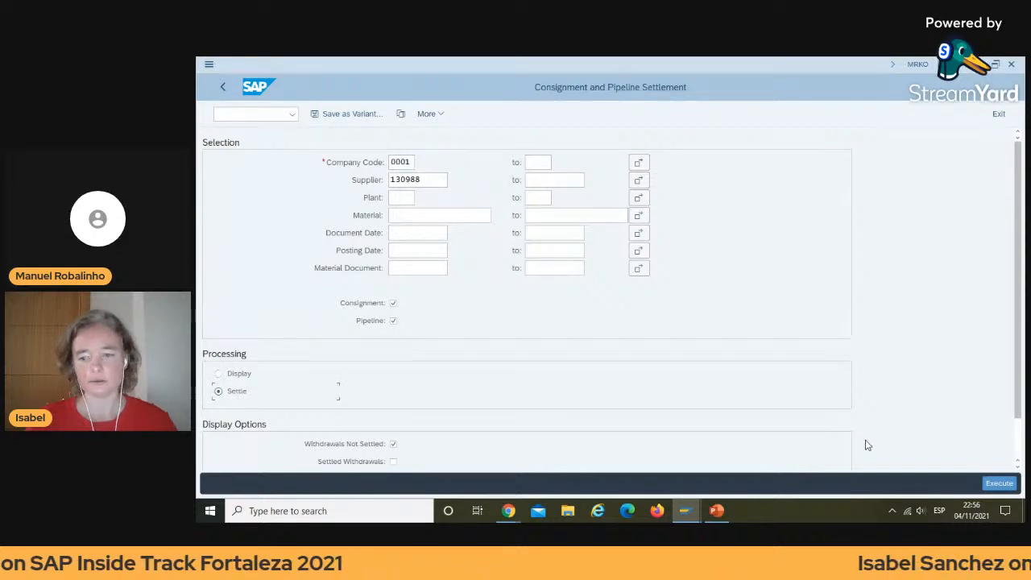
click(999, 484)
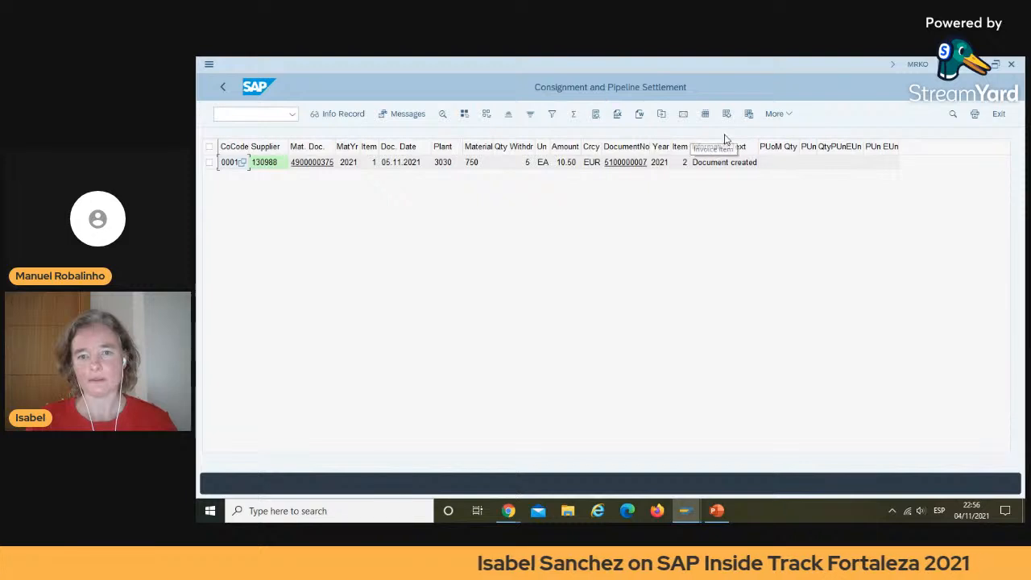
Step: View the accounting document of the consignment settlement and go back to the settlement selection
click(634, 163)
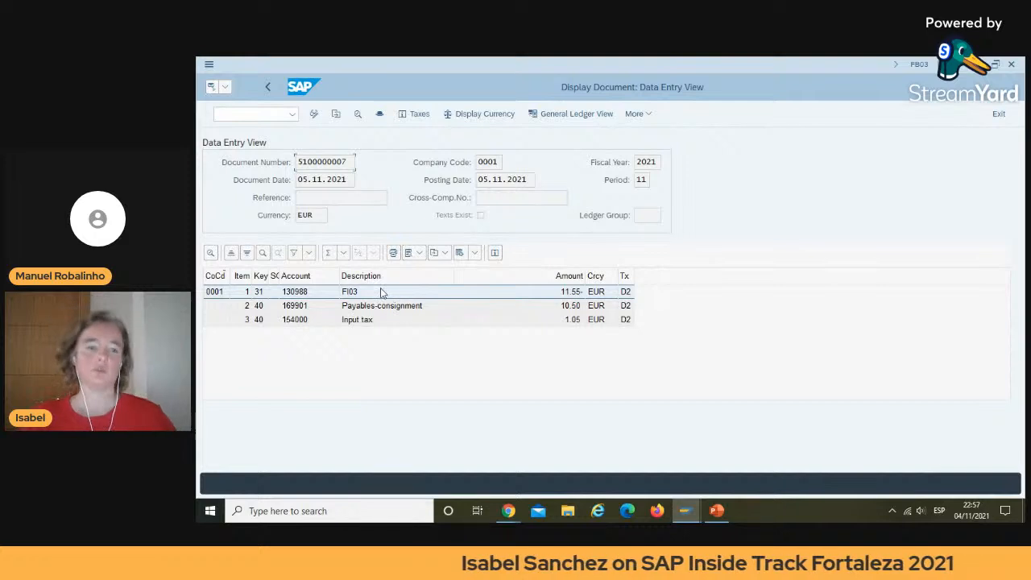
click(266, 86)
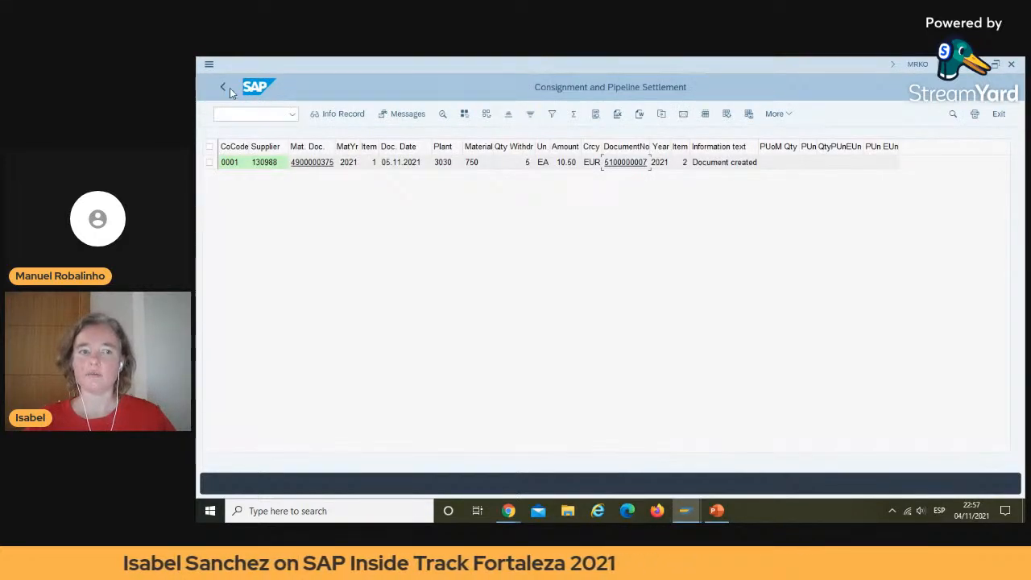
click(224, 86)
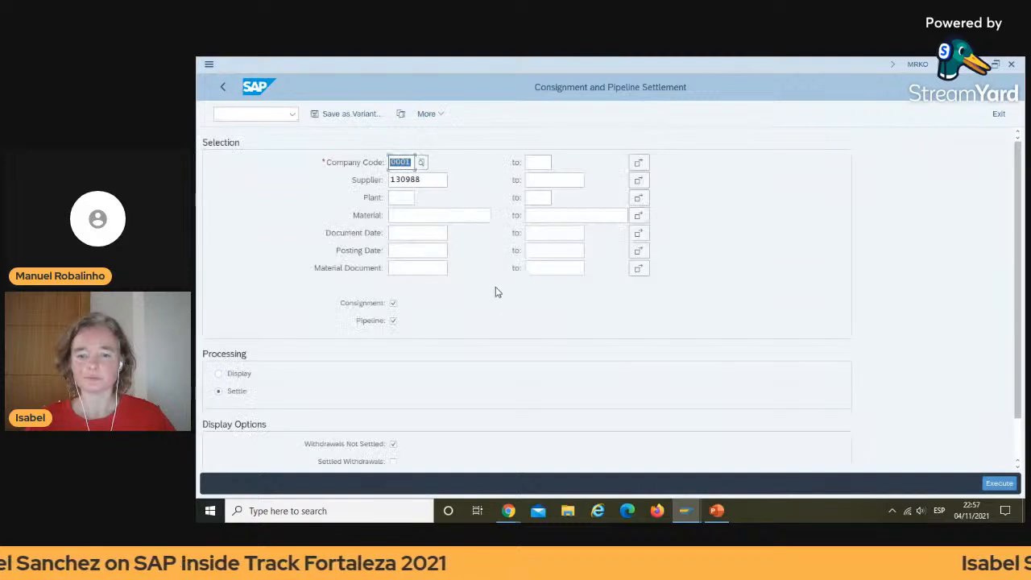
Step: Check supplier FI03's withdrawals in Display mode, first only those not settled and again with Settled Withdrawals included
click(240, 375)
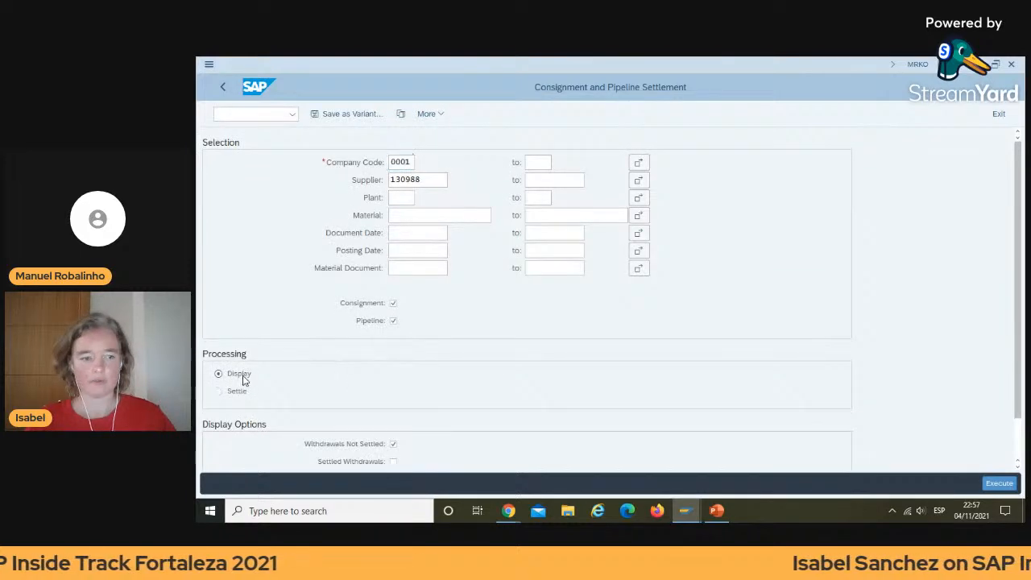
click(999, 483)
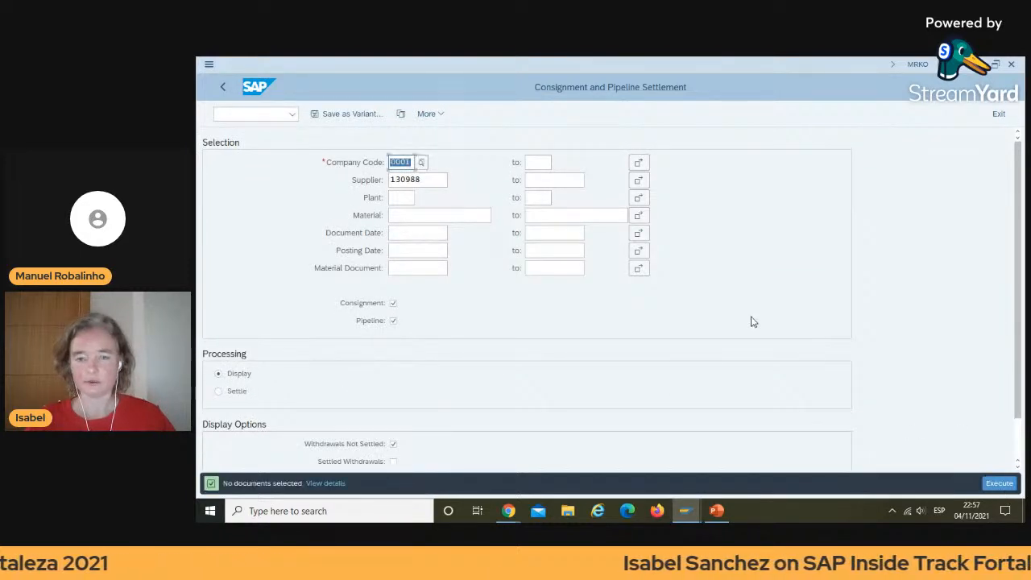
click(393, 462)
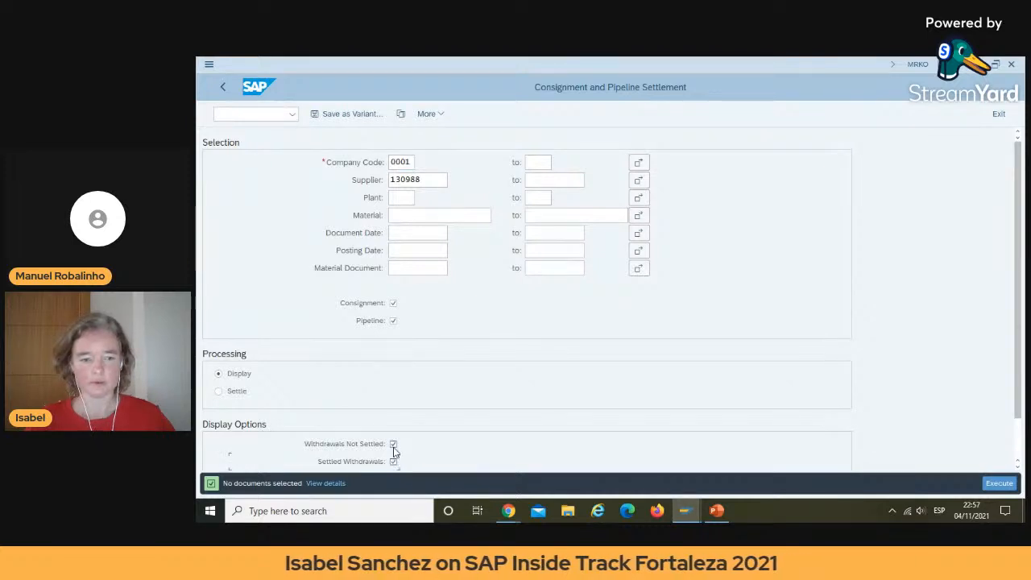
click(1005, 485)
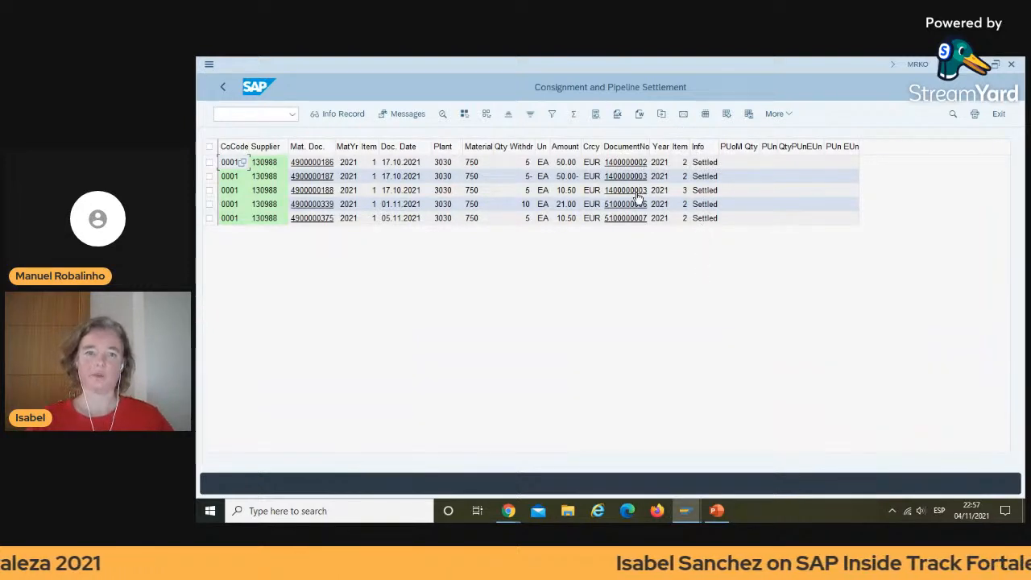
Step: Leave the settlement transaction and switch to PowerPoint, advancing to the Inventory Management slide on displaying consignment stocks (MB54)
click(229, 84)
click(217, 87)
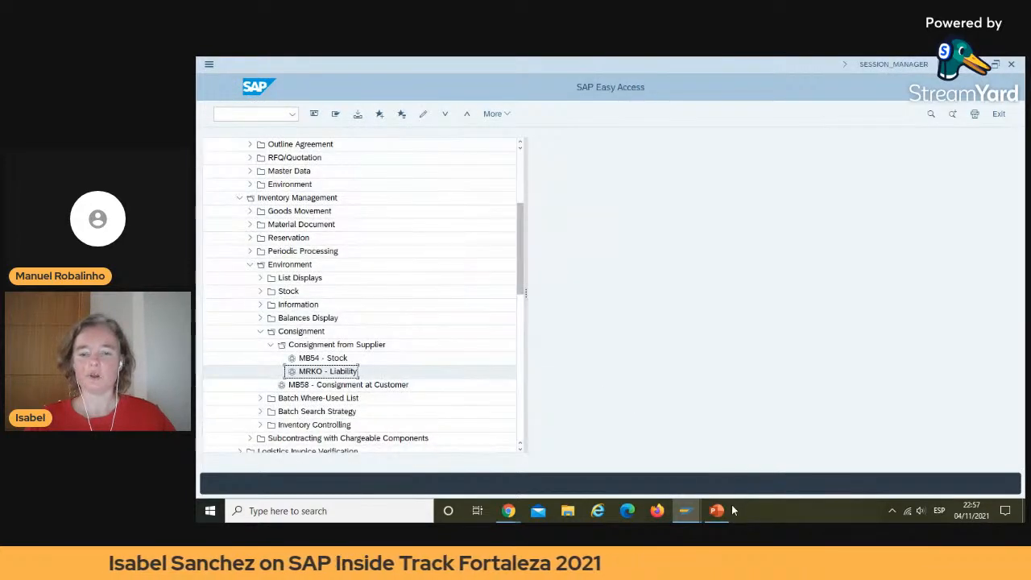
mouse_move(726, 516)
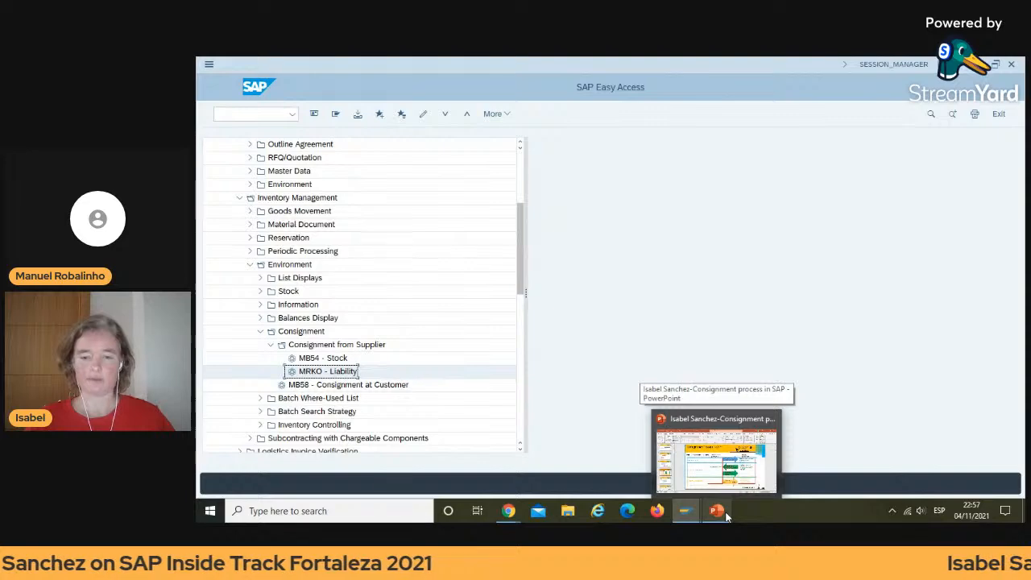
click(726, 516)
scroll(605, 311, down, 3)
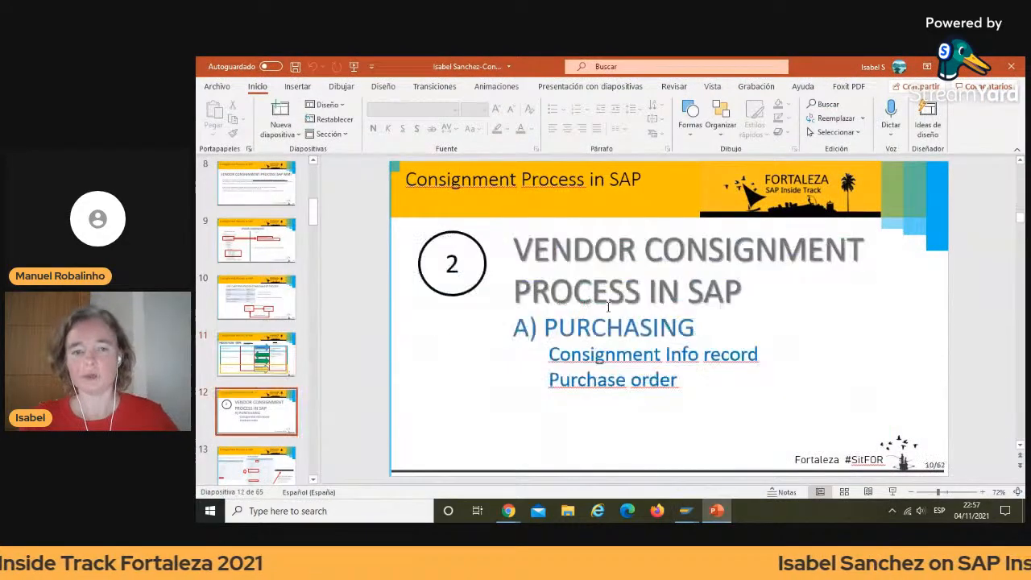
scroll(606, 311, down, 10)
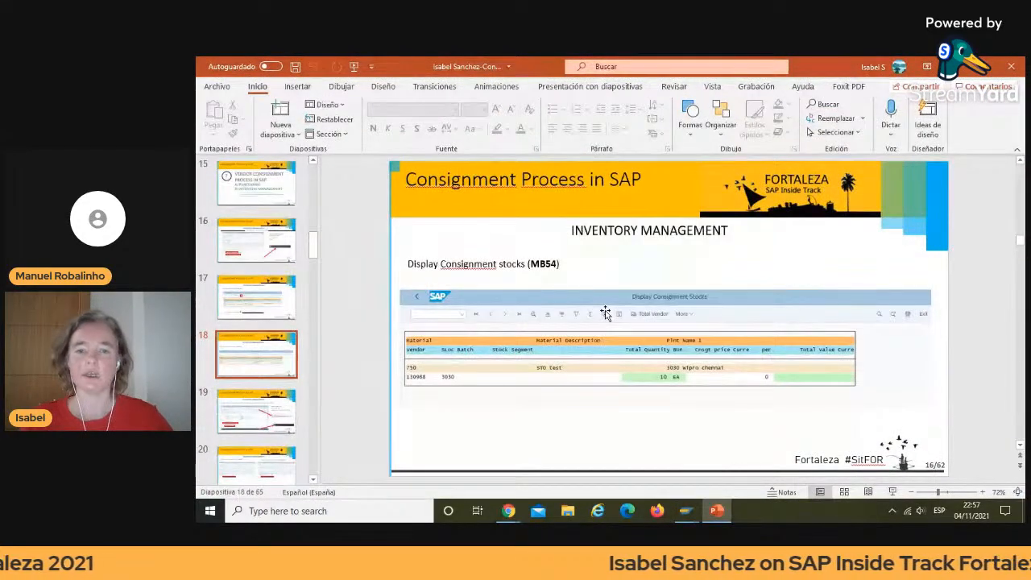
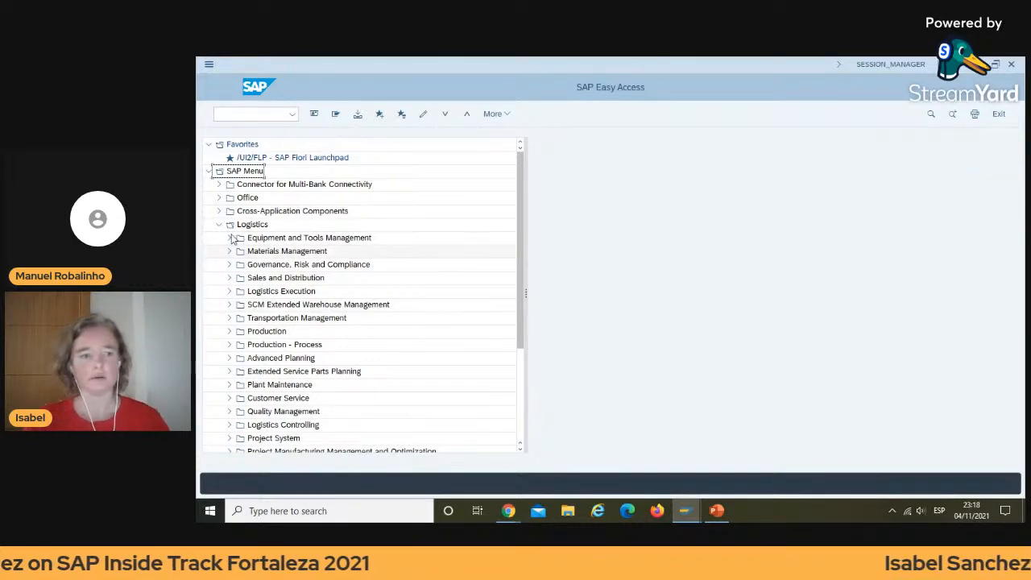
Step: Switch to PowerPoint and go back to the Use Case for Customer Consignment Process slide
click(715, 512)
key(Page_Up)
key(Page_Up)
key(Page_Up)
key(Page_Up)
key(Page_Up)
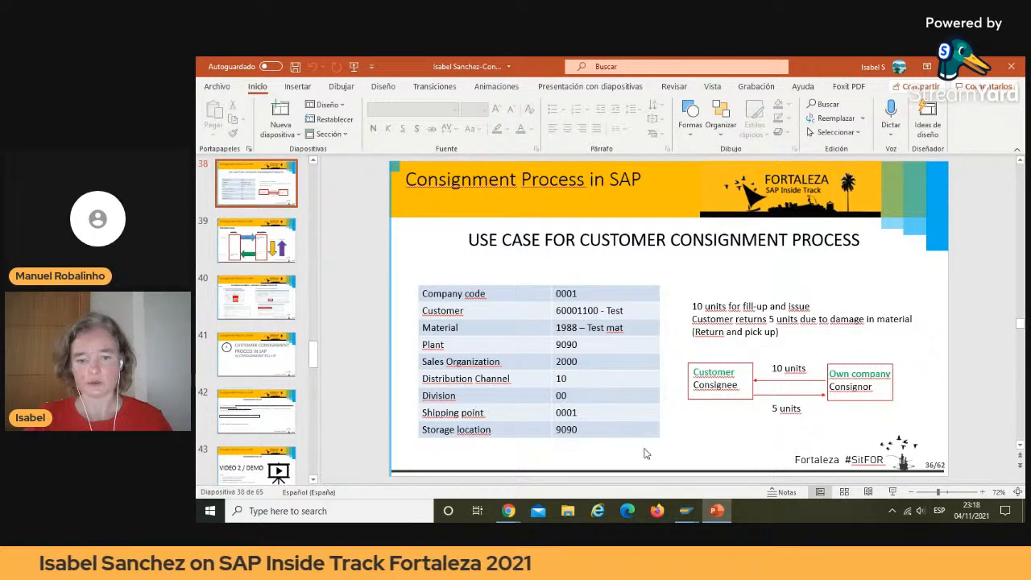
Step: Switch to the first SAP Easy Access session and collapse the Consignment folder under Inventory Management's Environment
mouse_move(686, 511)
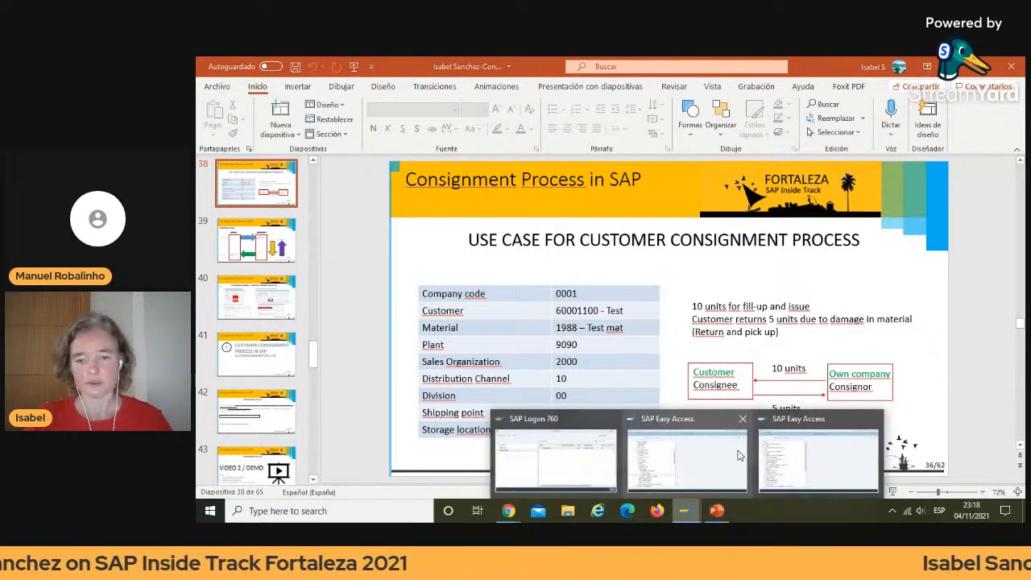
click(679, 455)
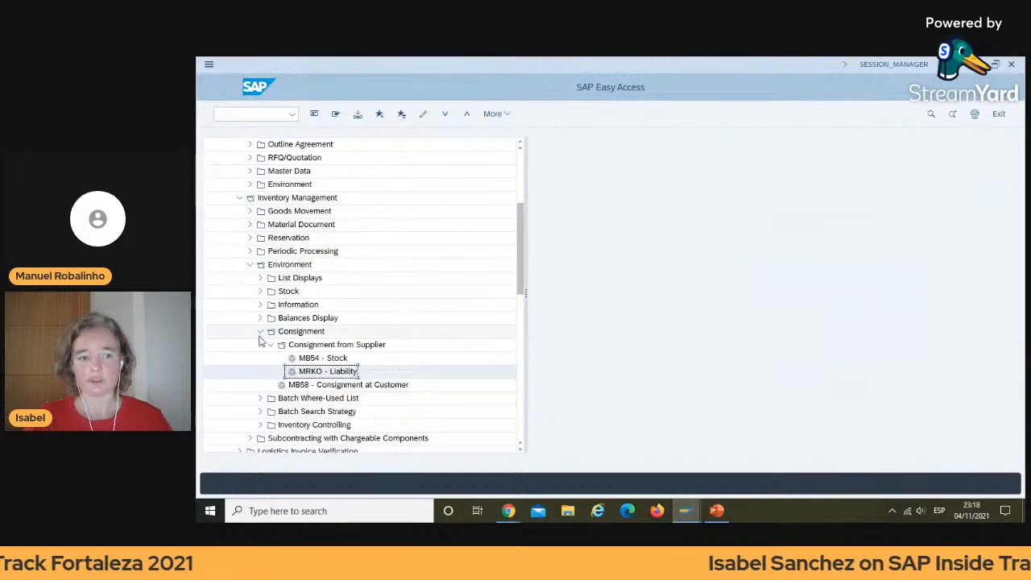
click(260, 331)
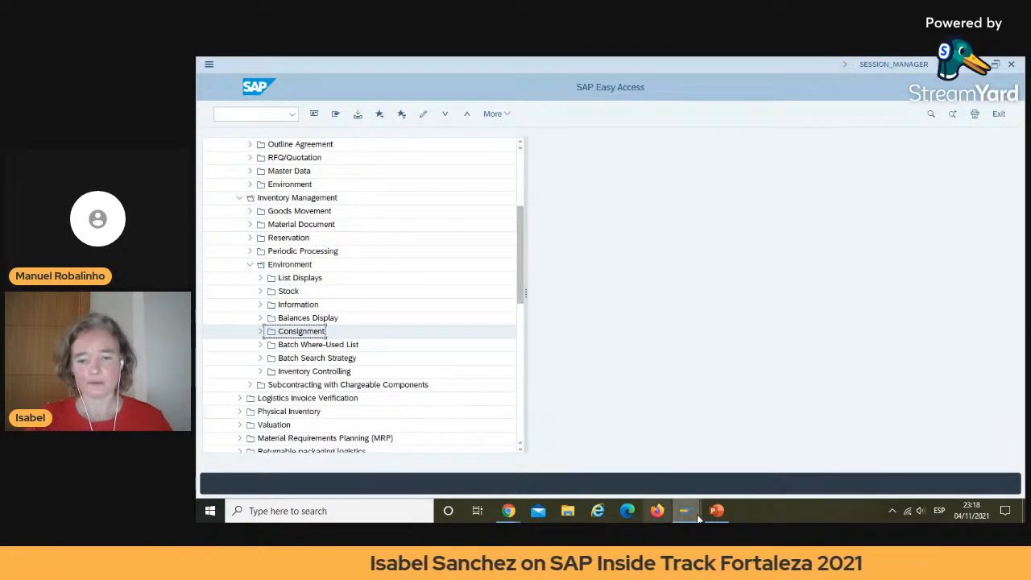
Step: Open the stock overview transaction MMBE in the second SAP session and set the material to 1988
mouse_move(699, 518)
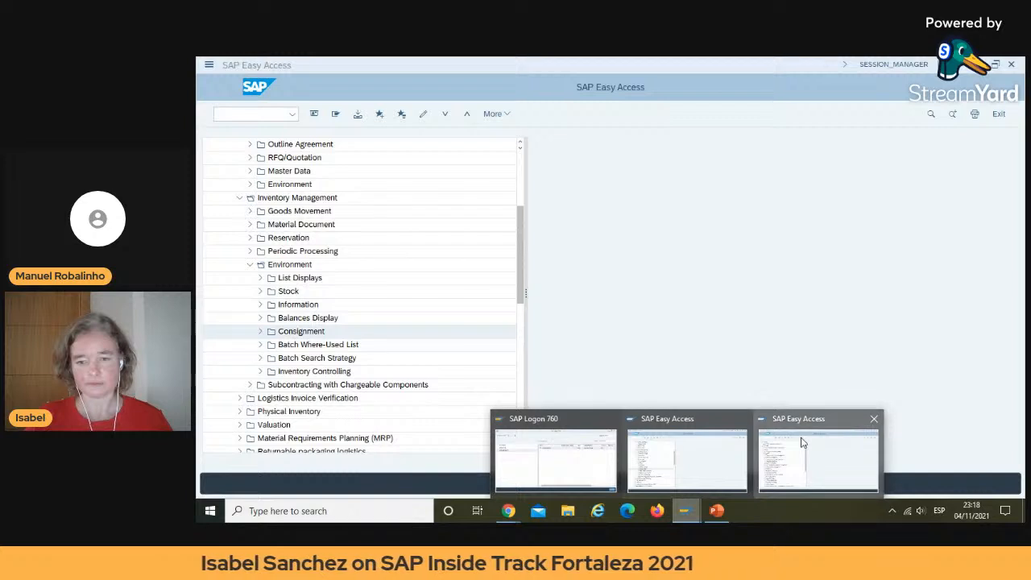
click(818, 451)
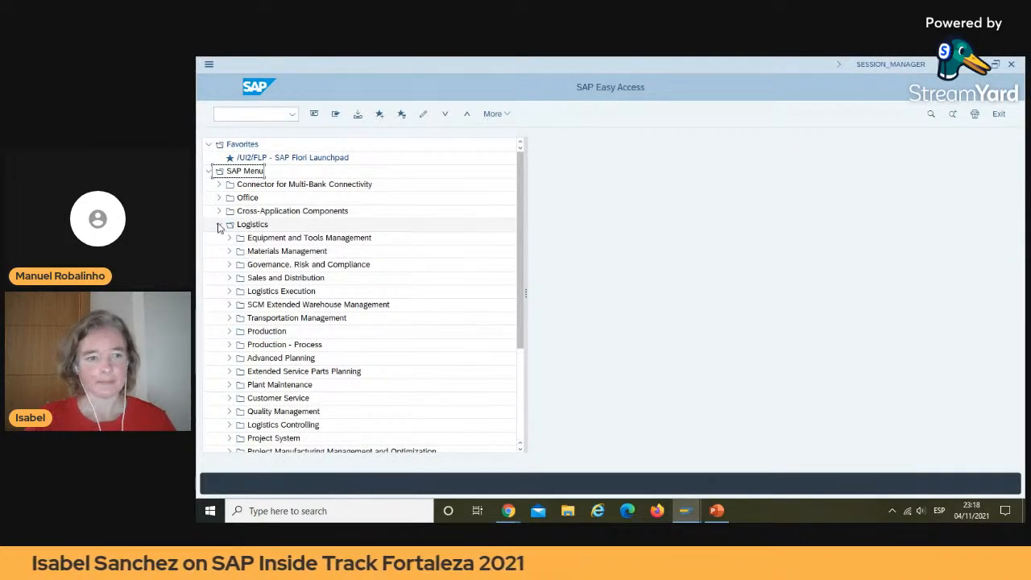
click(219, 226)
click(219, 226)
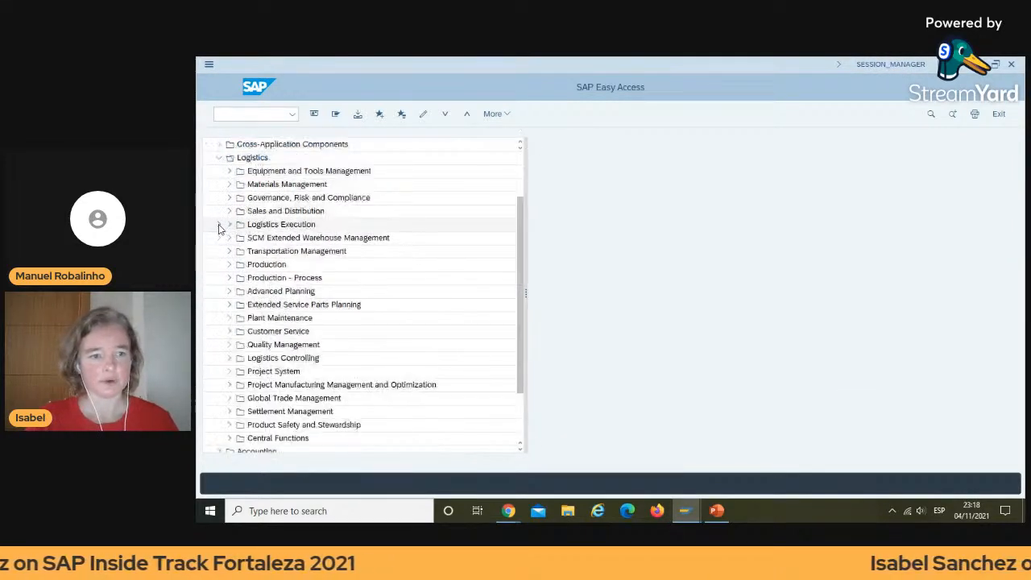
click(291, 113)
click(287, 128)
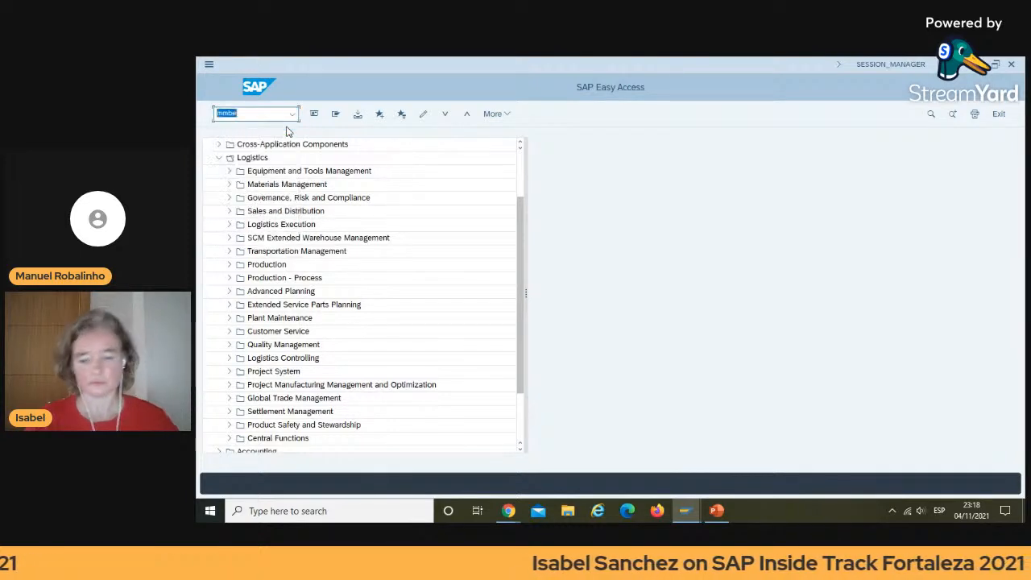
key(Return)
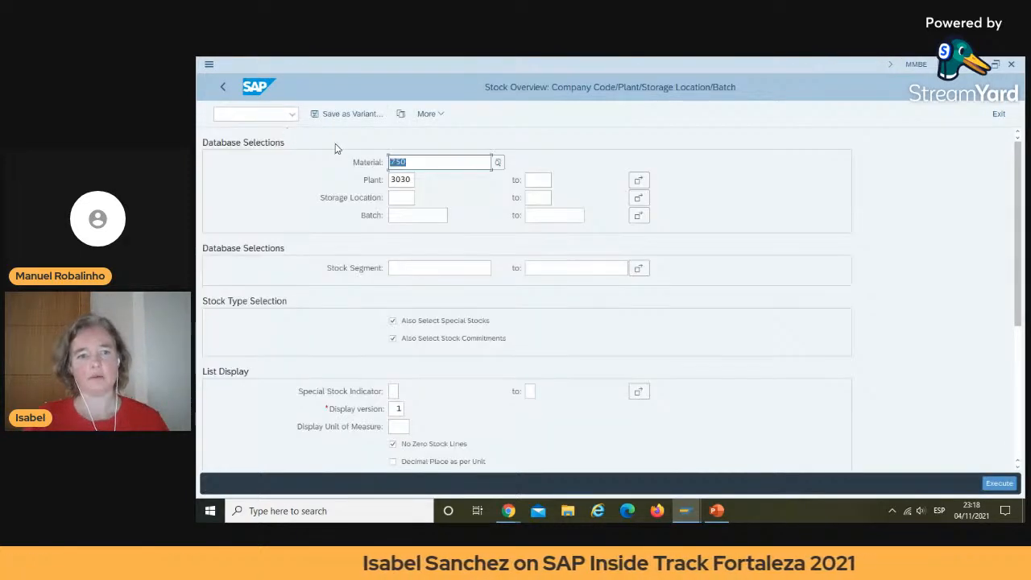
key(Delete)
text(1988)
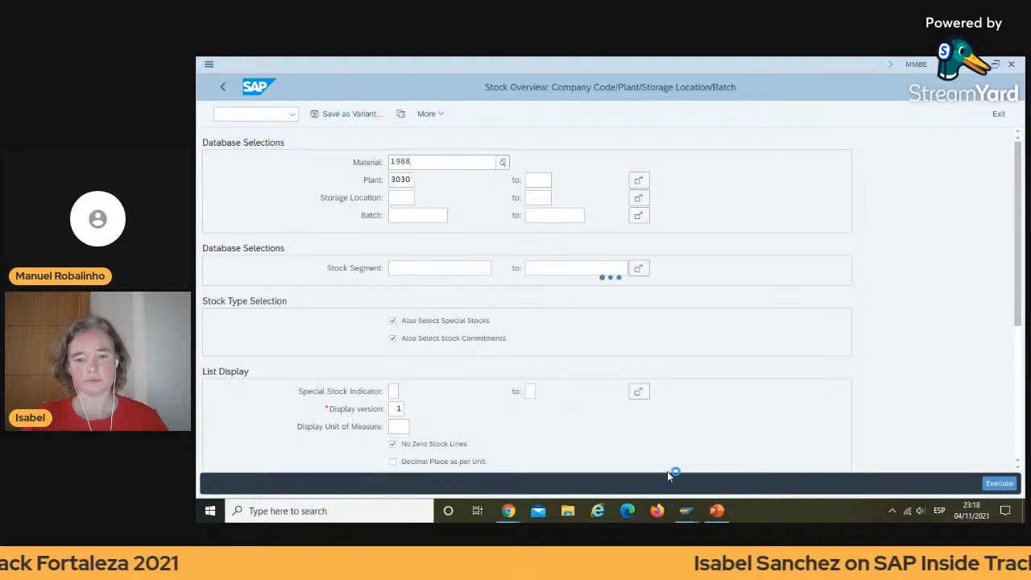
Step: Return to the first SAP session and collapse Inventory Management's Environment folder and the Purchasing folder, glancing at the stock overview session in between
mouse_move(691, 514)
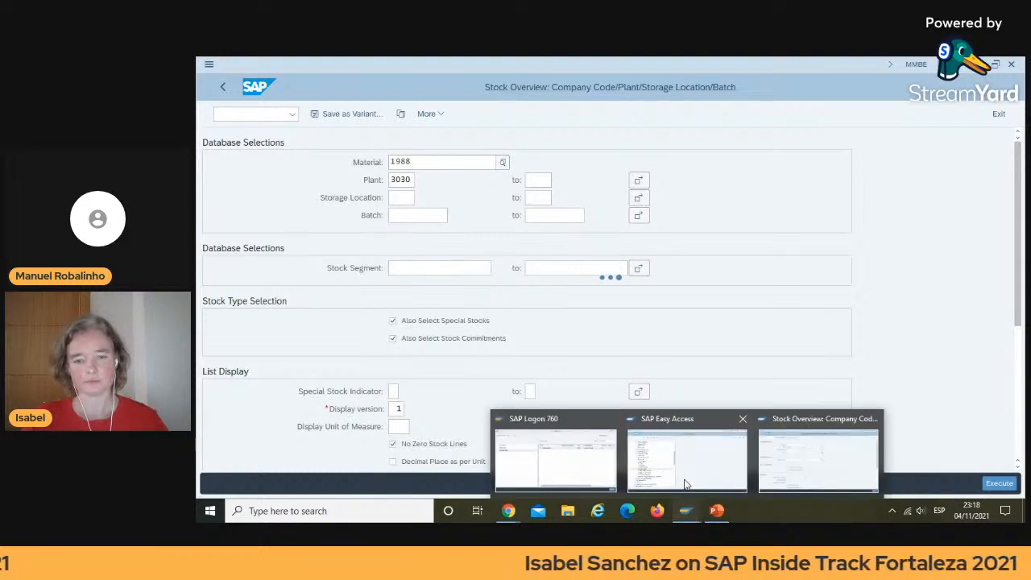
click(684, 482)
click(250, 265)
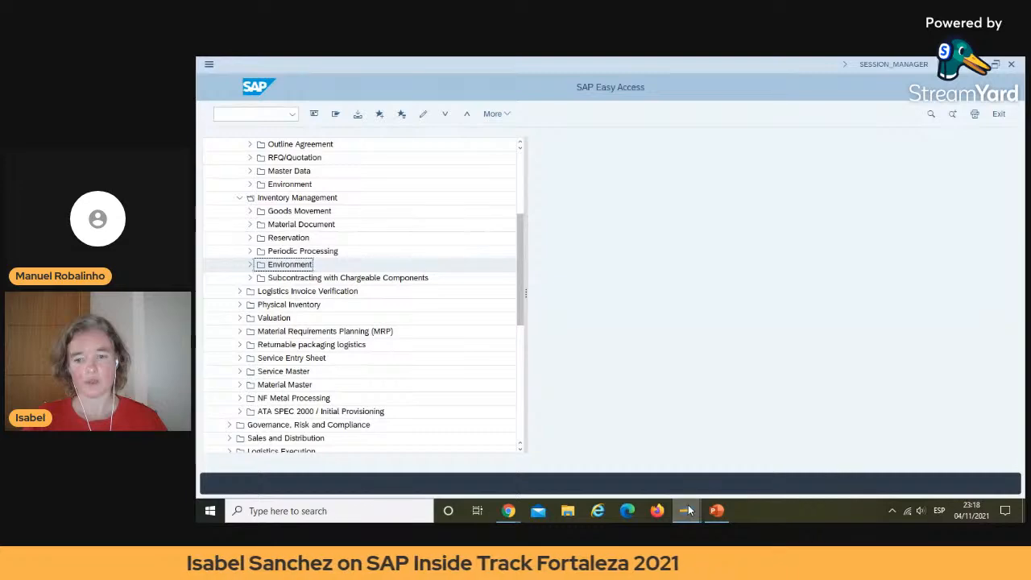
mouse_move(691, 510)
click(769, 451)
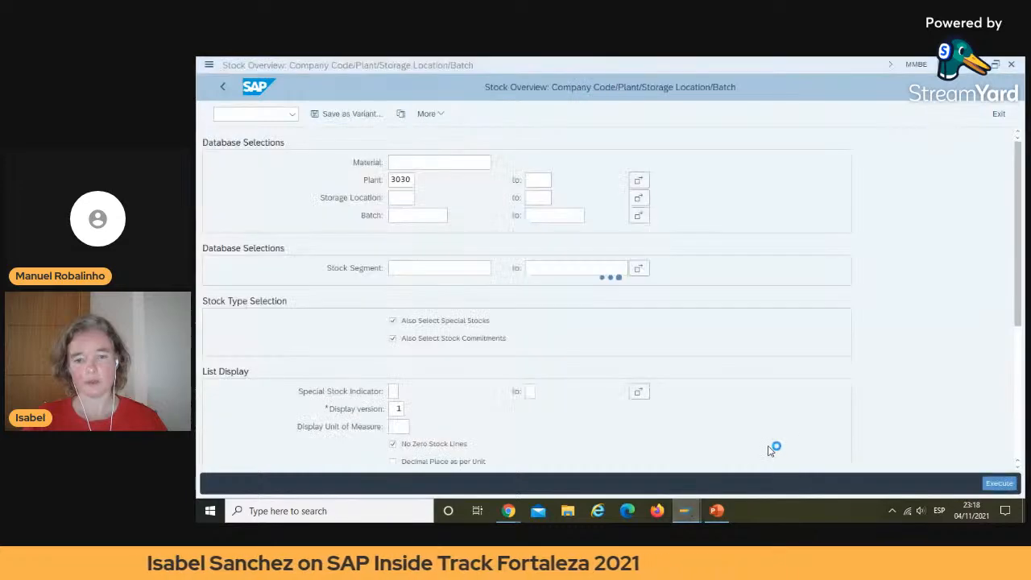
click(697, 514)
scroll(258, 218, up, 3)
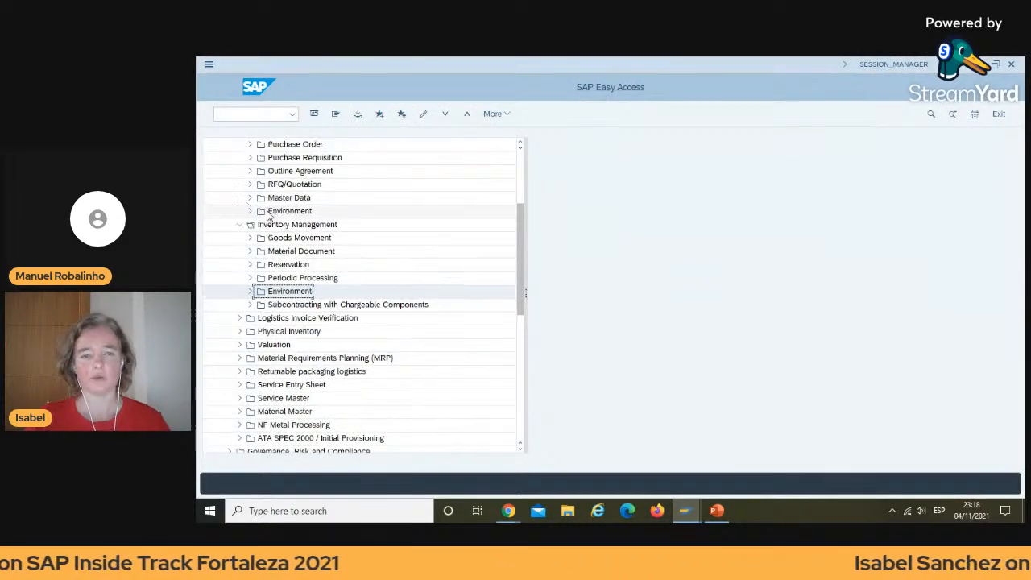
scroll(272, 232, up, 2)
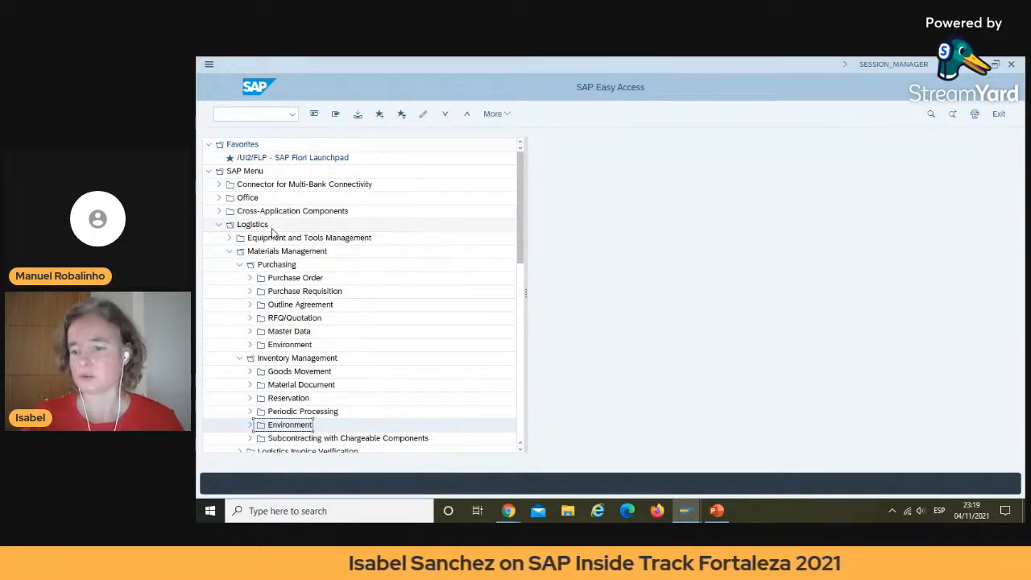
click(240, 267)
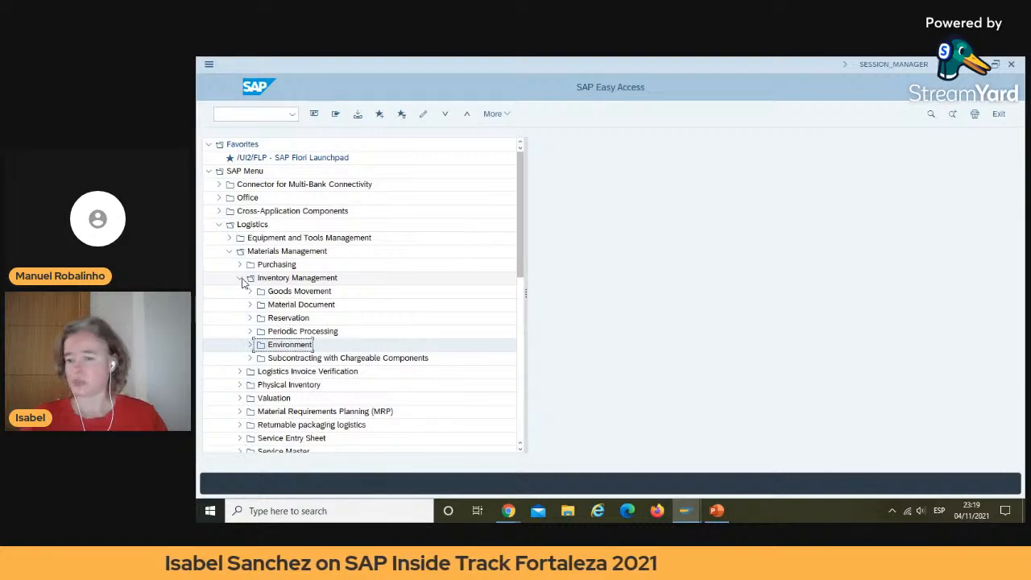
Step: Glance at the customer consignment slide in PowerPoint, then collapse SAP's Materials Management folder and expand Sales and Distribution down to the sales Order folder
click(716, 510)
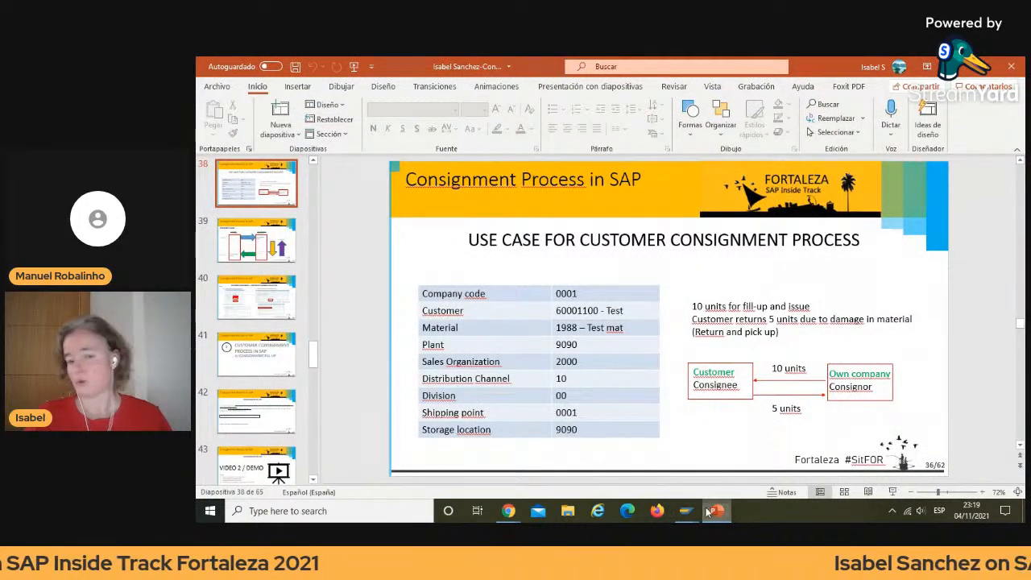
mouse_move(685, 511)
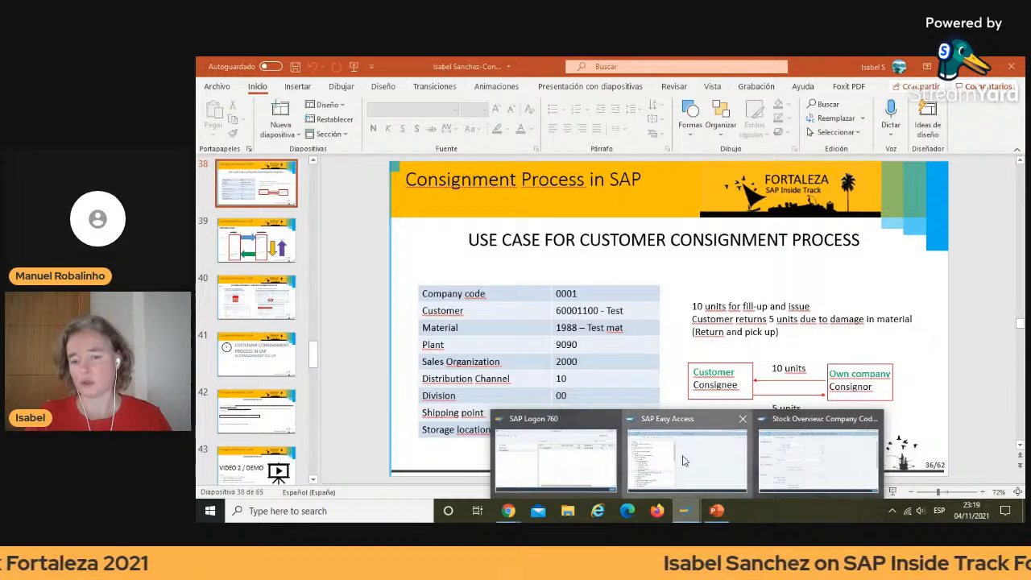
click(683, 460)
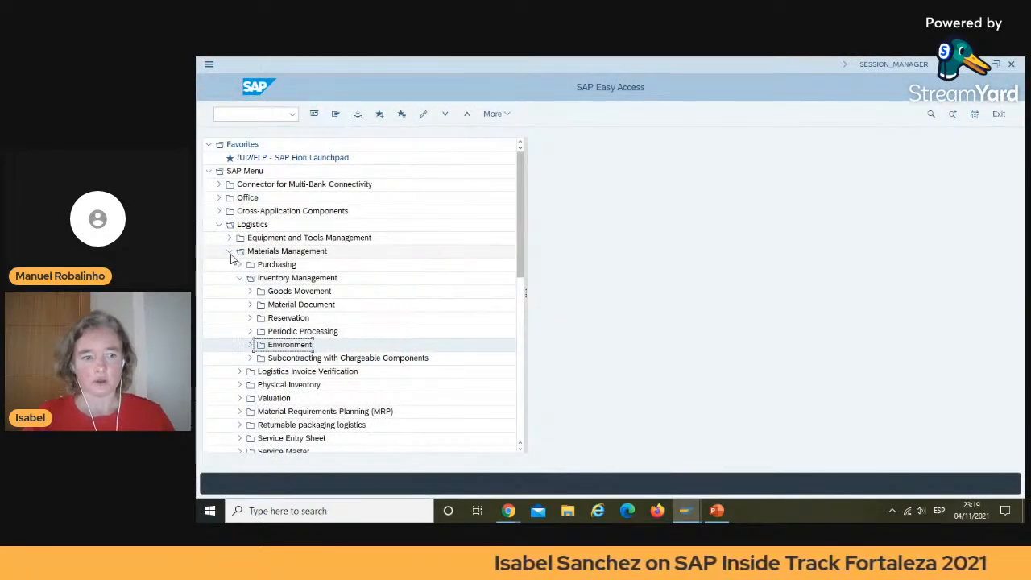
click(231, 253)
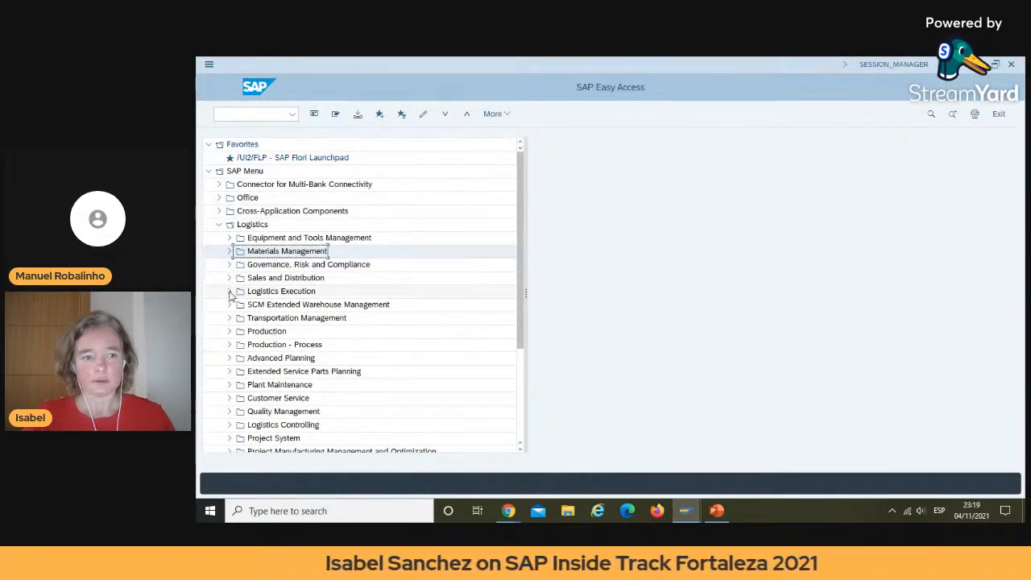
click(230, 279)
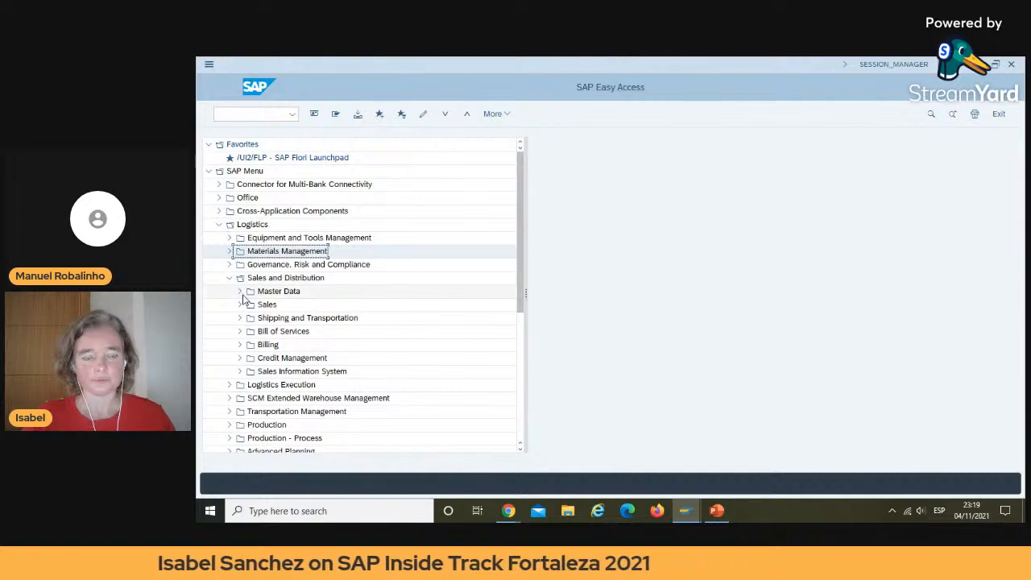
click(239, 306)
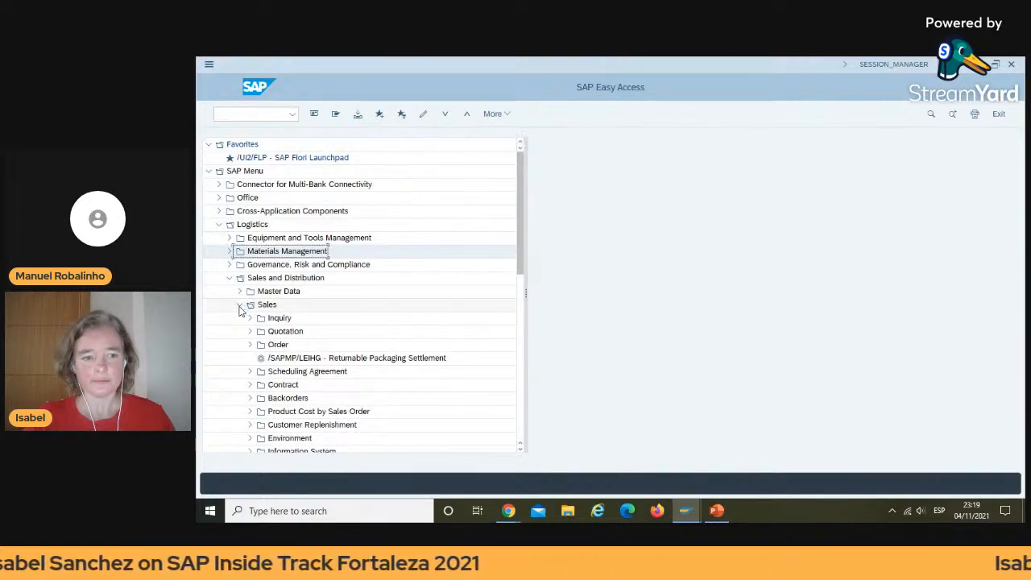
click(250, 344)
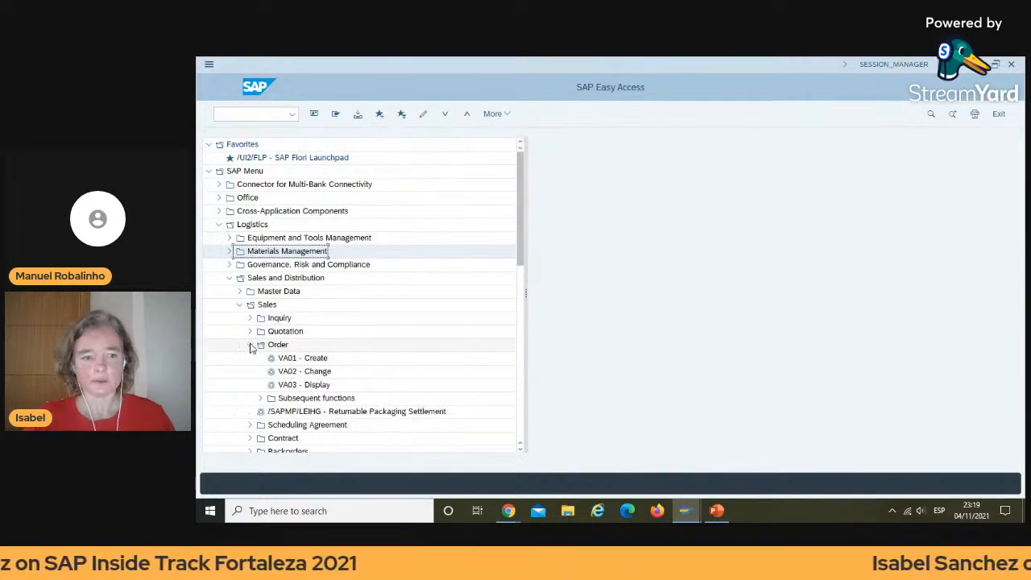
Step: Show the consignment Process Flow slide in PowerPoint, then return to the SAP menu and select VA01 - Create
click(718, 510)
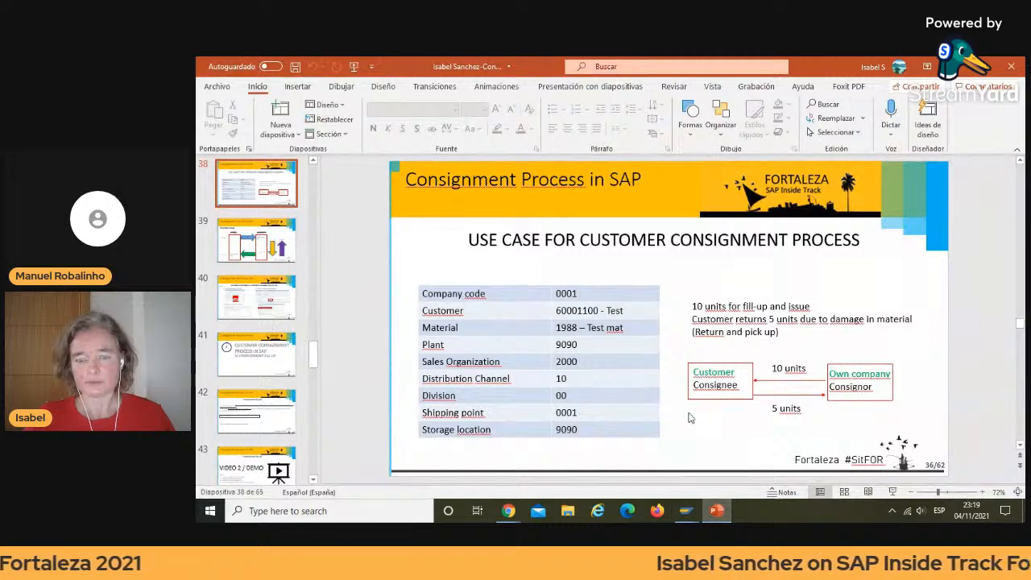
scroll(709, 417, down, 1)
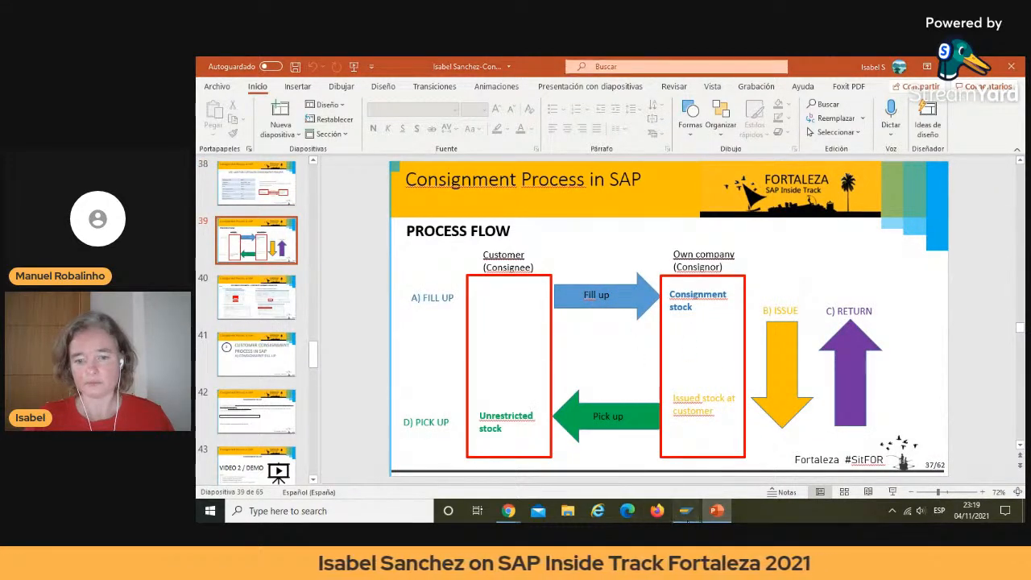
mouse_move(685, 511)
click(700, 456)
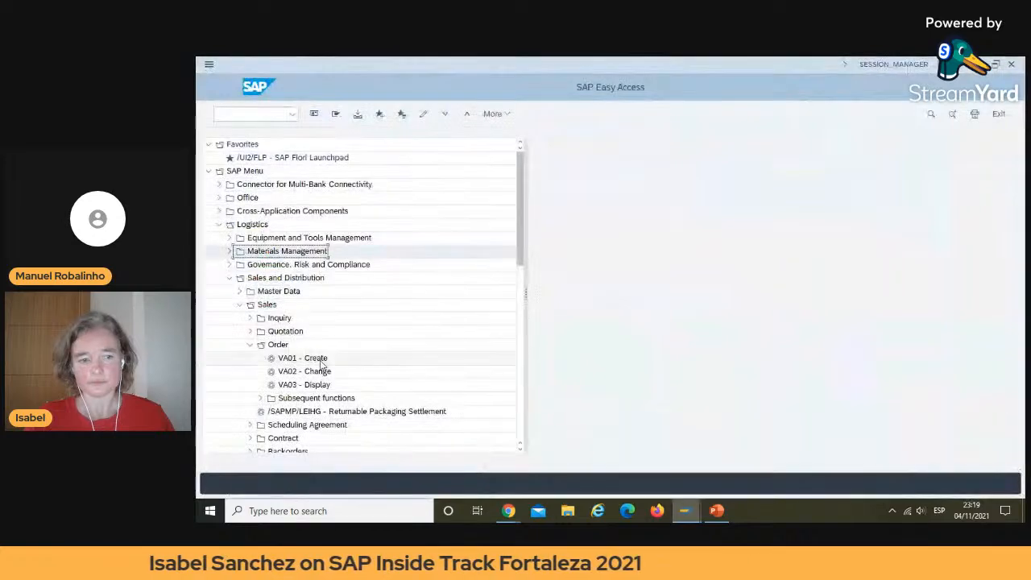
click(314, 359)
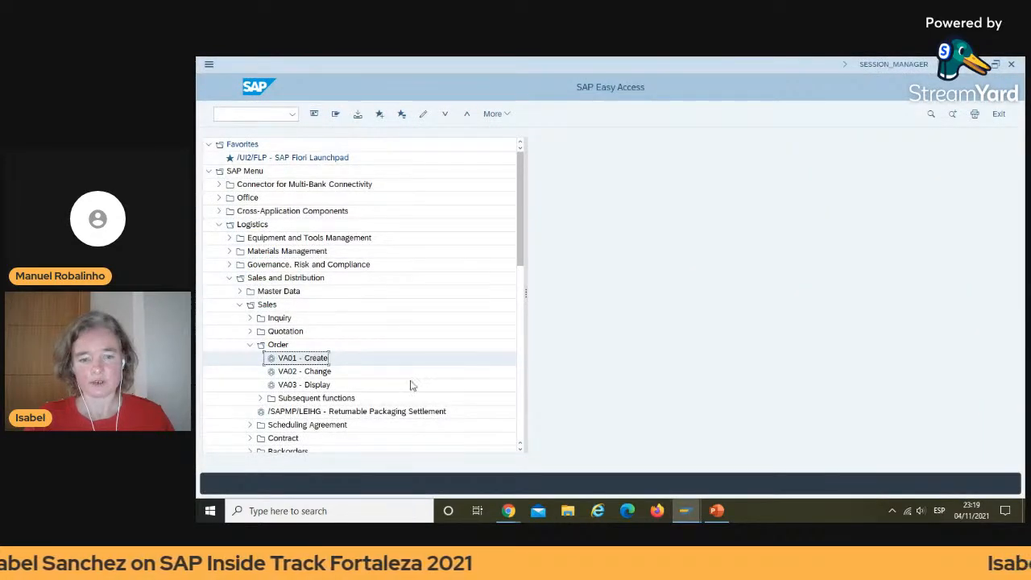
Step: Show PowerPoint's screenshot summary slide of the customer consignment steps, then return to the SAP Easy Access menu
click(712, 512)
scroll(713, 401, down, 1)
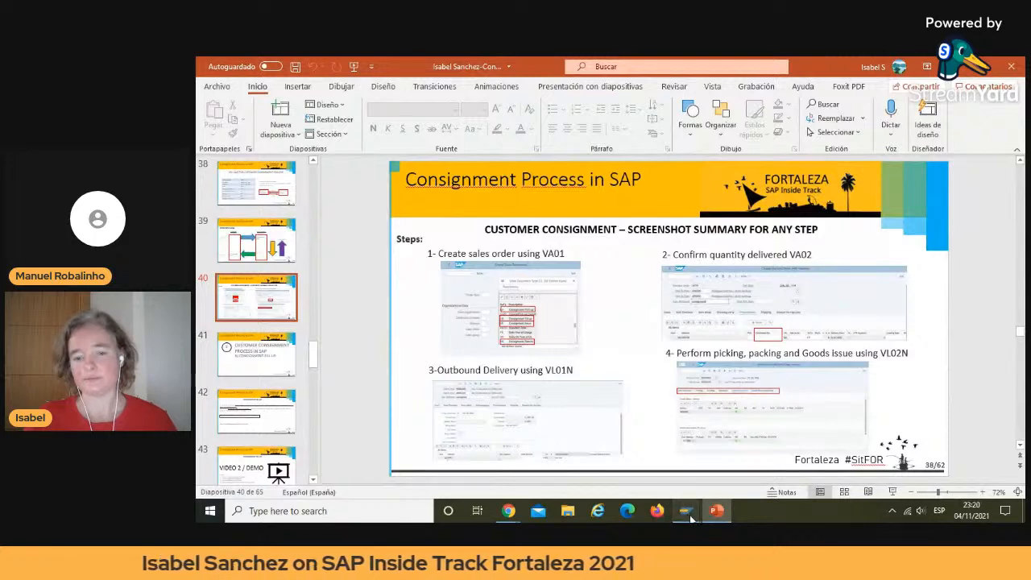
mouse_move(686, 511)
click(689, 486)
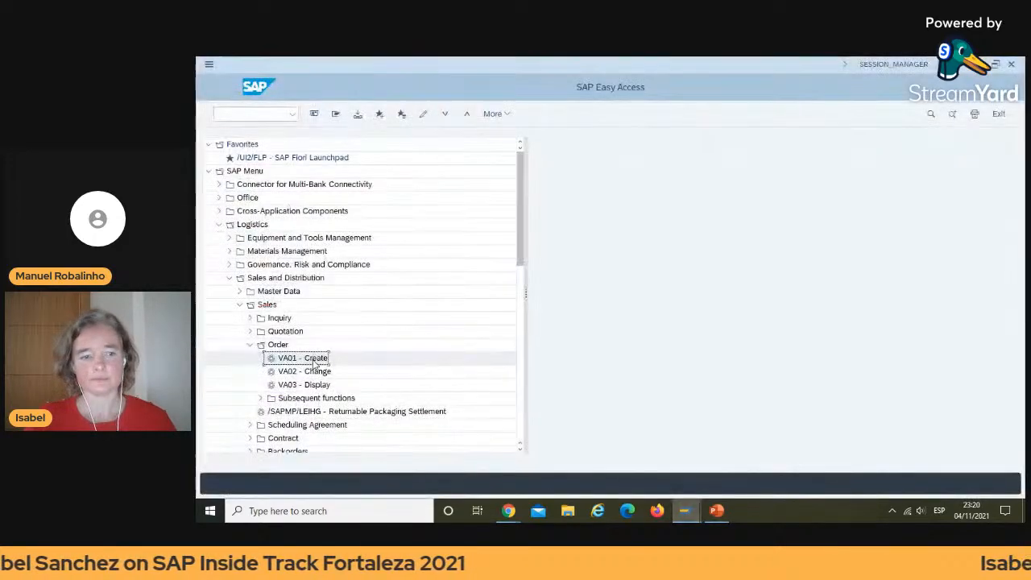
Step: Start the VA01 transaction for creating a sales document and choose order type KB, Consignment Fill-up
double_click(316, 360)
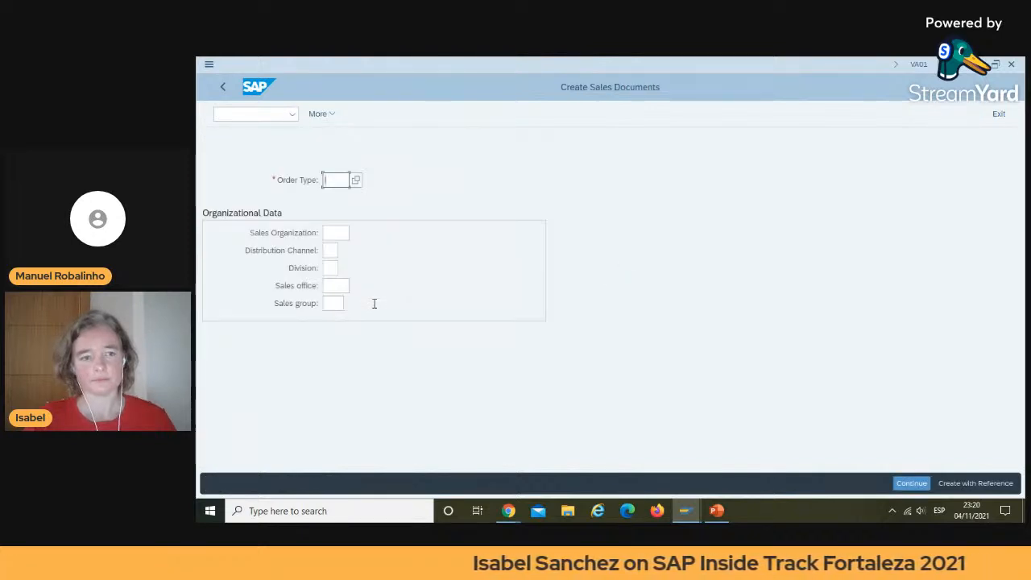
click(356, 181)
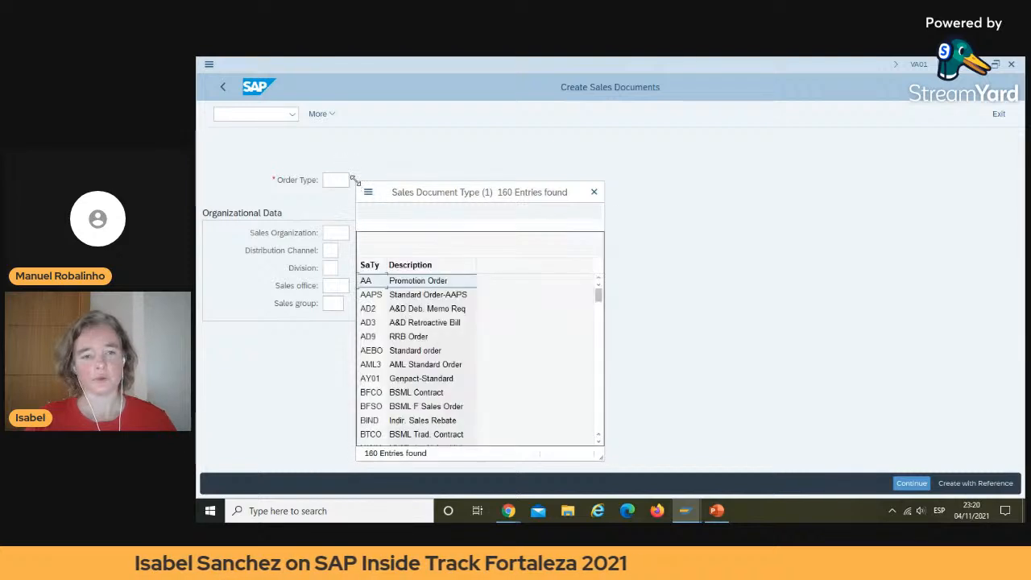
scroll(458, 333, down, 10)
scroll(457, 334, down, 10)
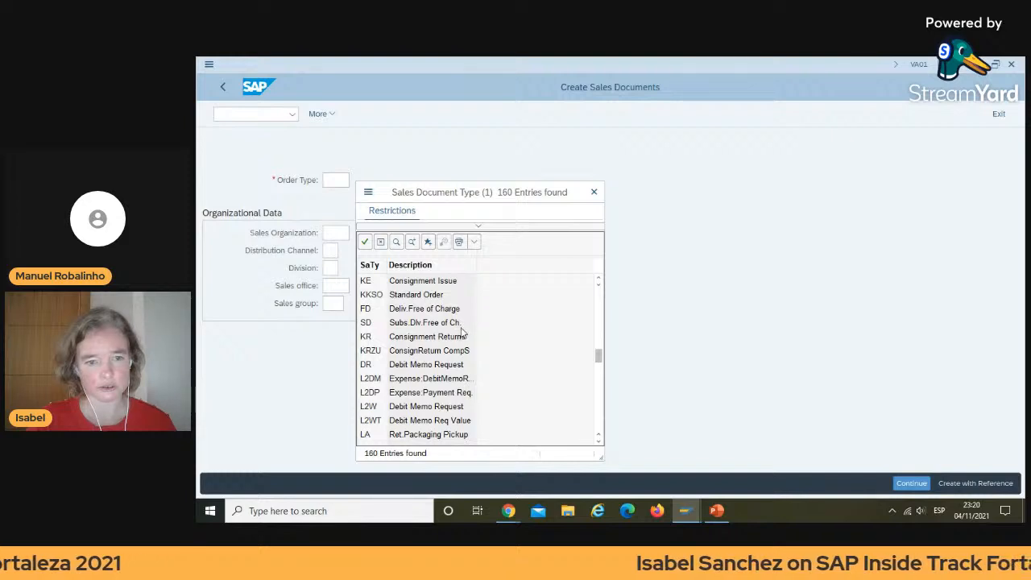
scroll(463, 332, up, 1)
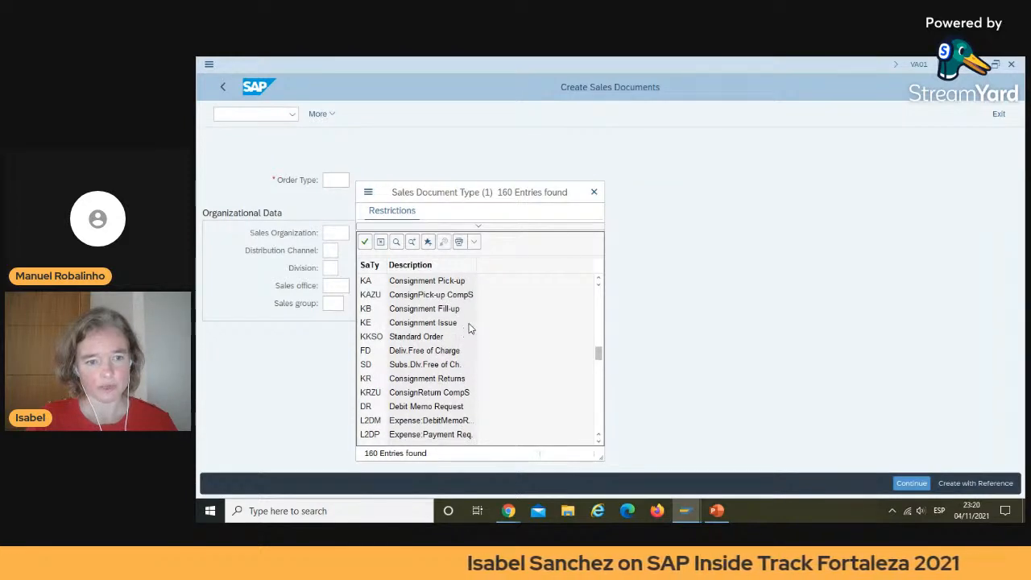
click(440, 311)
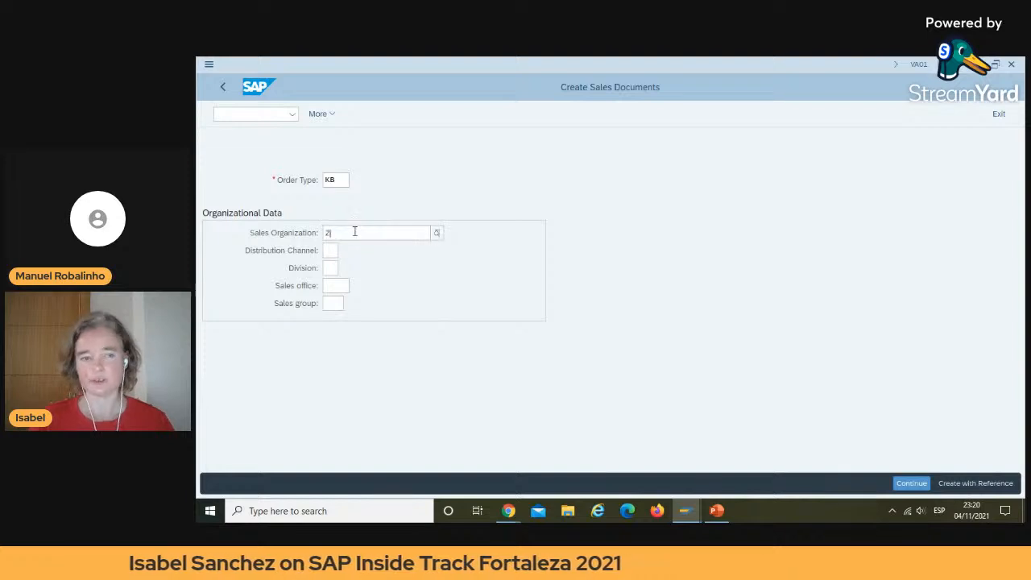
Step: Enter sales organization 2000, distribution channel 10 and division 00, and continue to the fill-up order overview
text(2000)
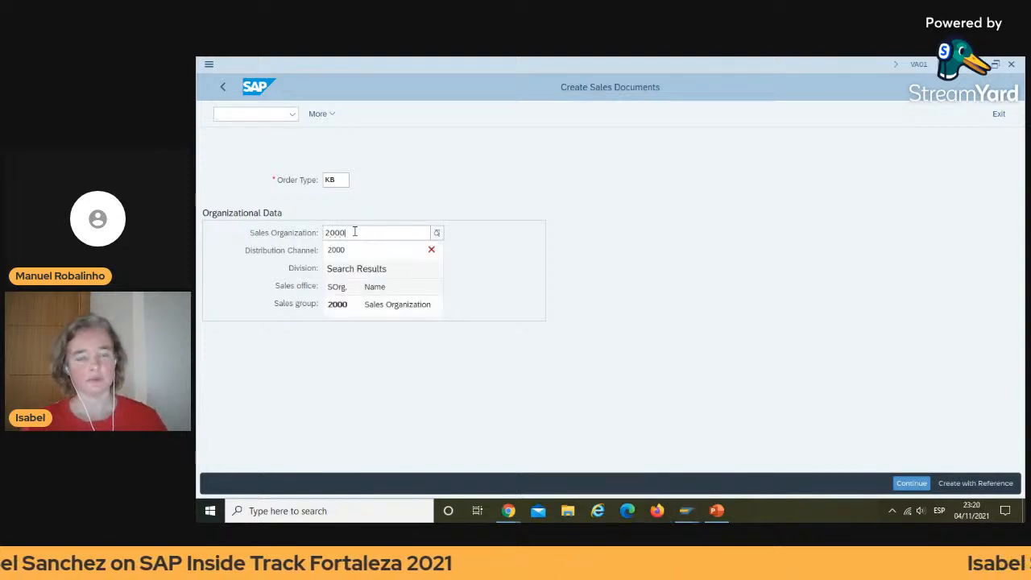
click(360, 252)
click(325, 250)
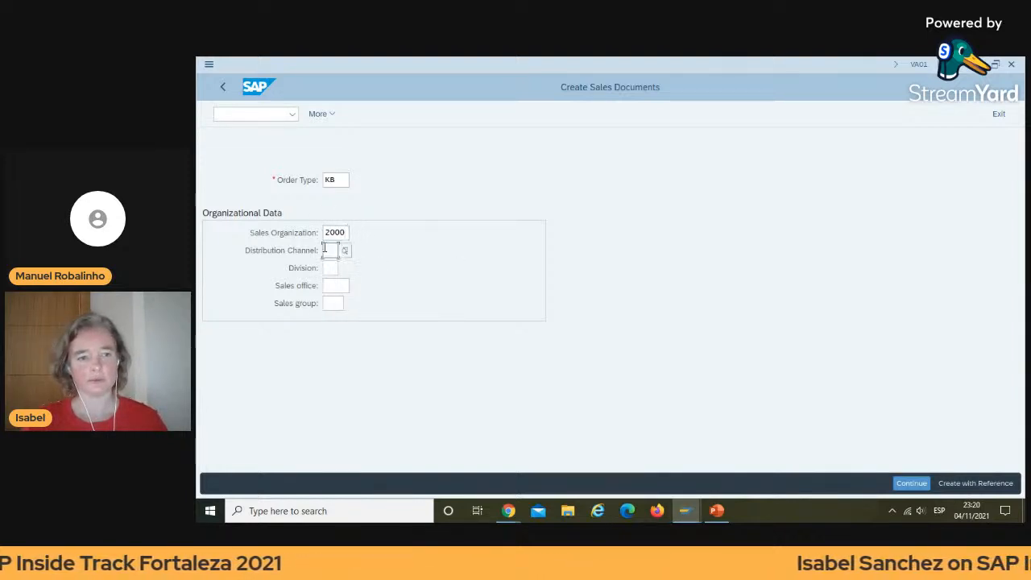
text(10)
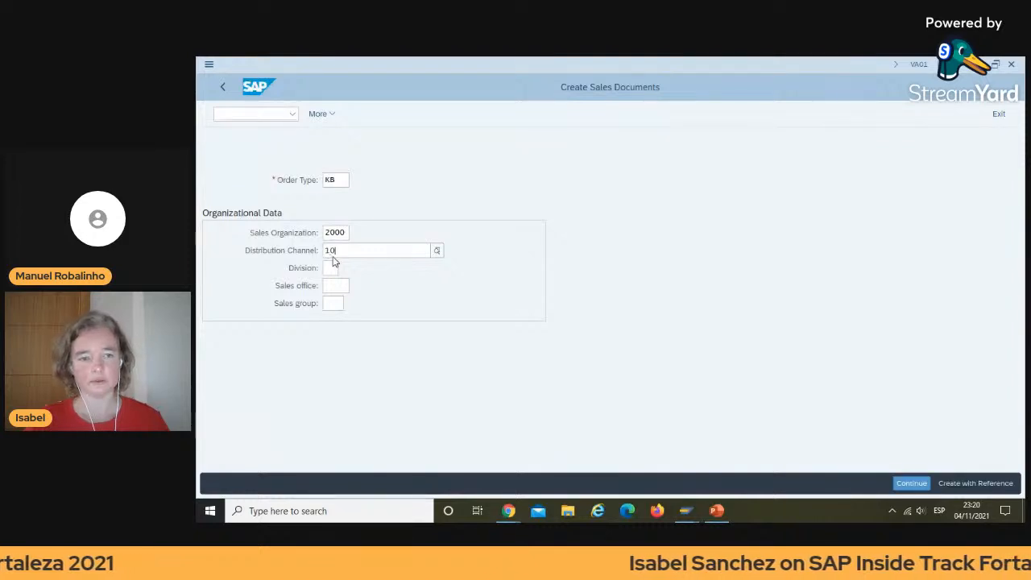
click(330, 267)
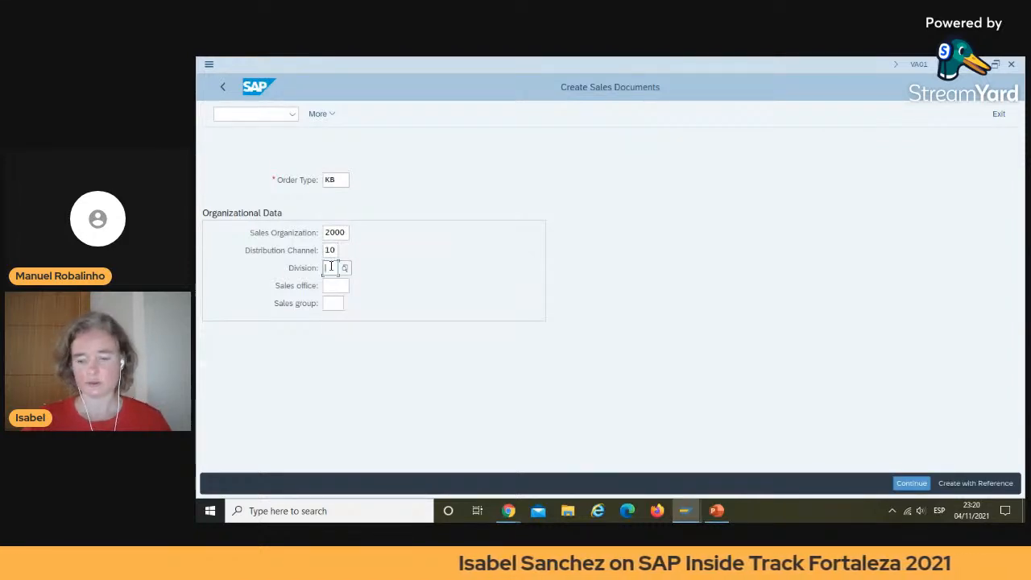
text(00)
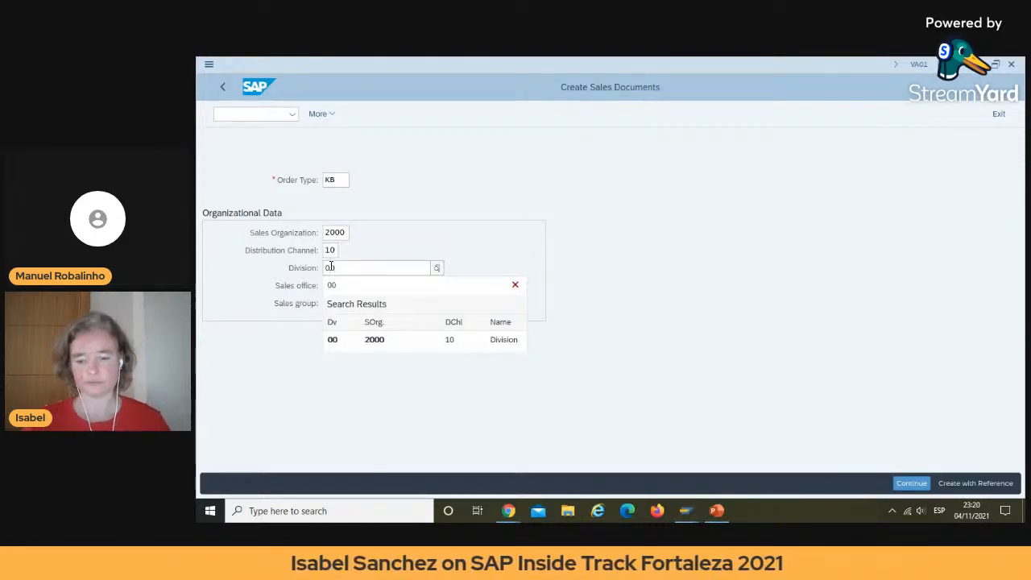
key(Return)
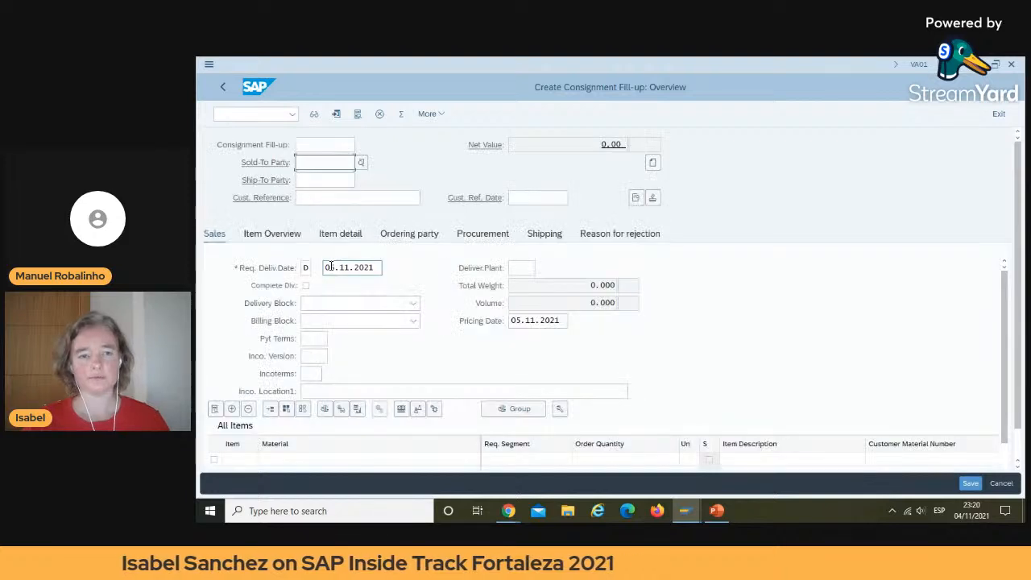
Step: Enter the customer number as both the sold-to party and the ship-to party of the fill-up order
text(6)
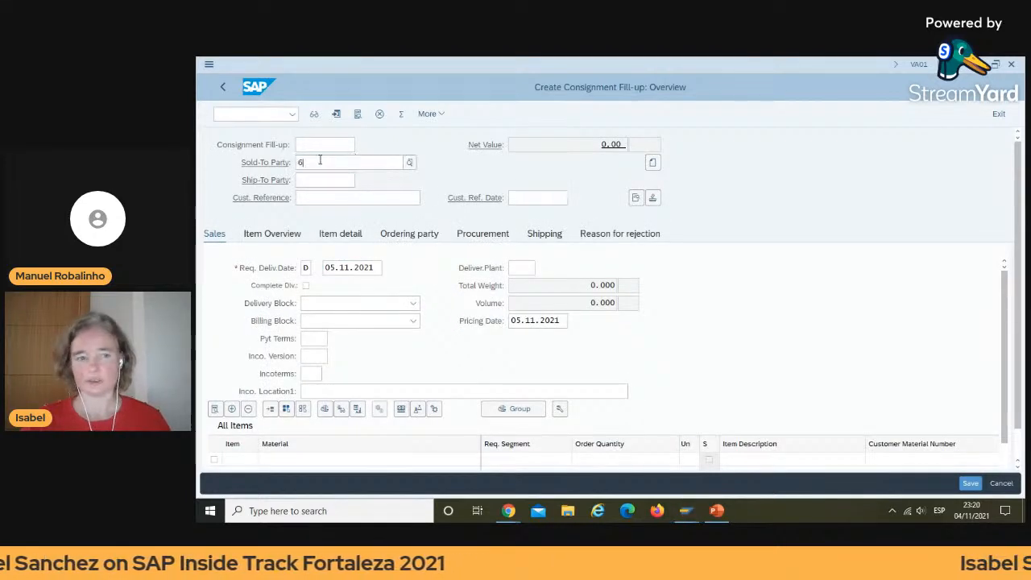
text(0001100)
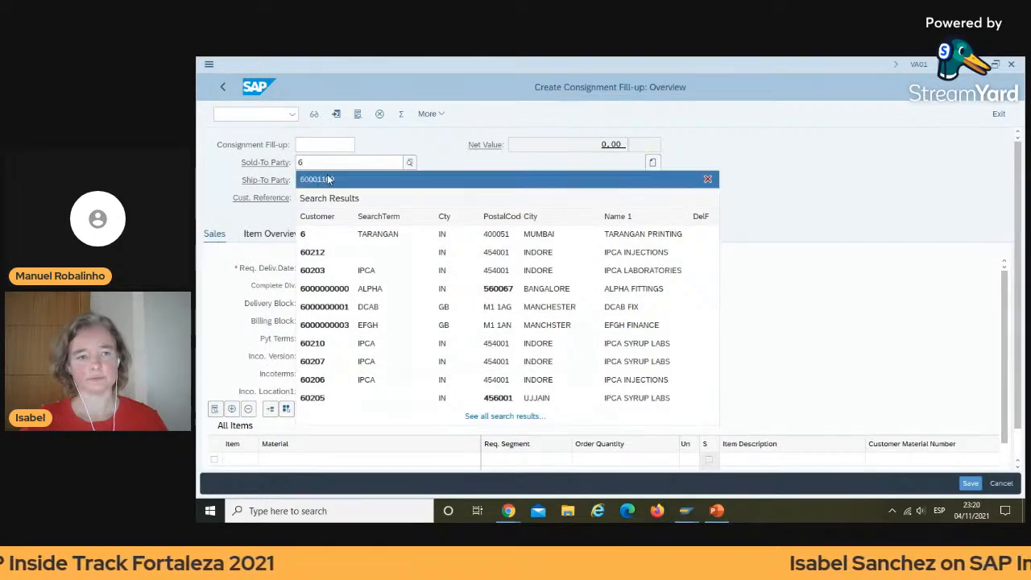
key(Tab)
text(6)
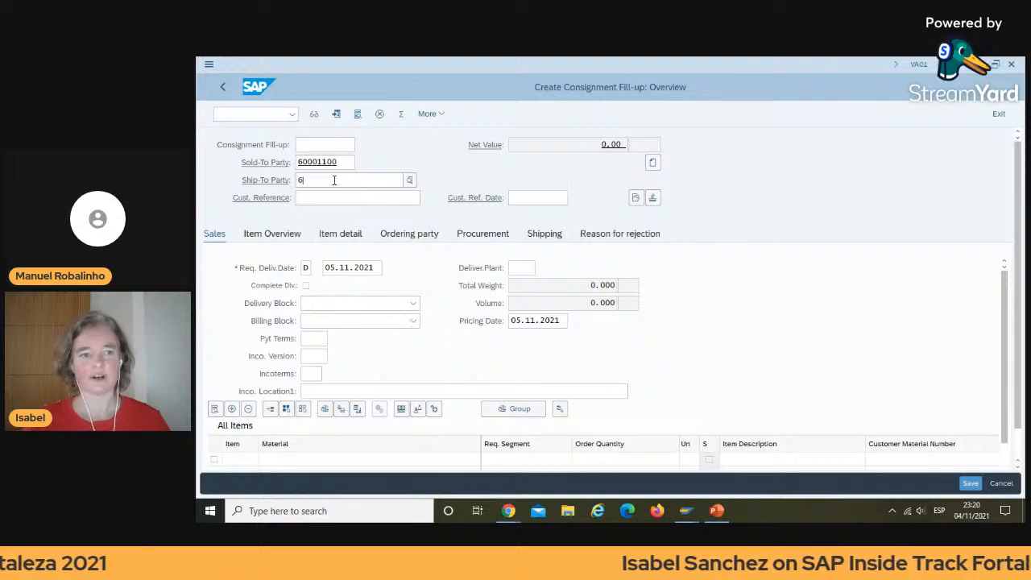
text(0001100)
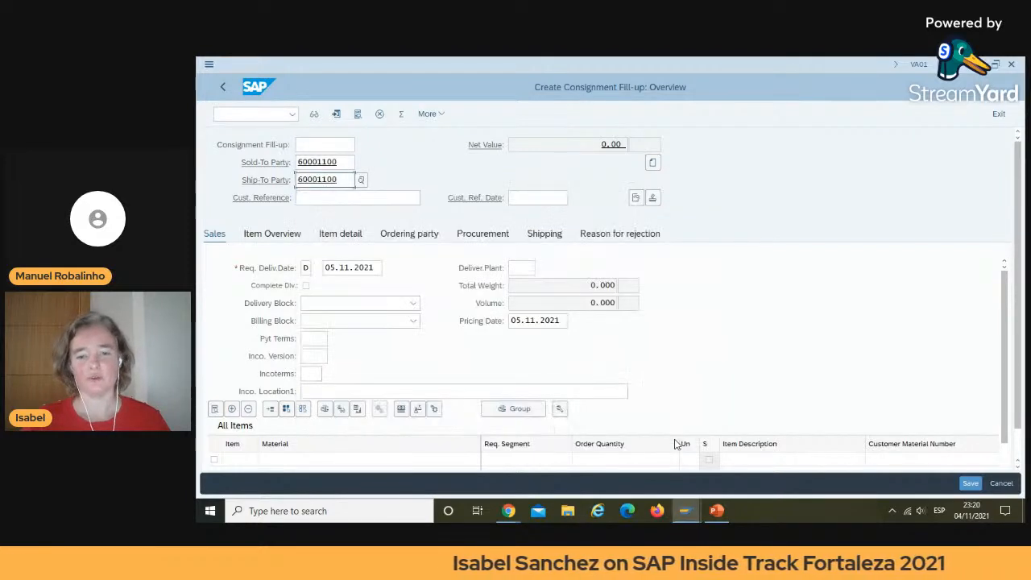
Step: Switch to the stock overview session and display the stock of material 1988 in plant 9090
mouse_move(693, 516)
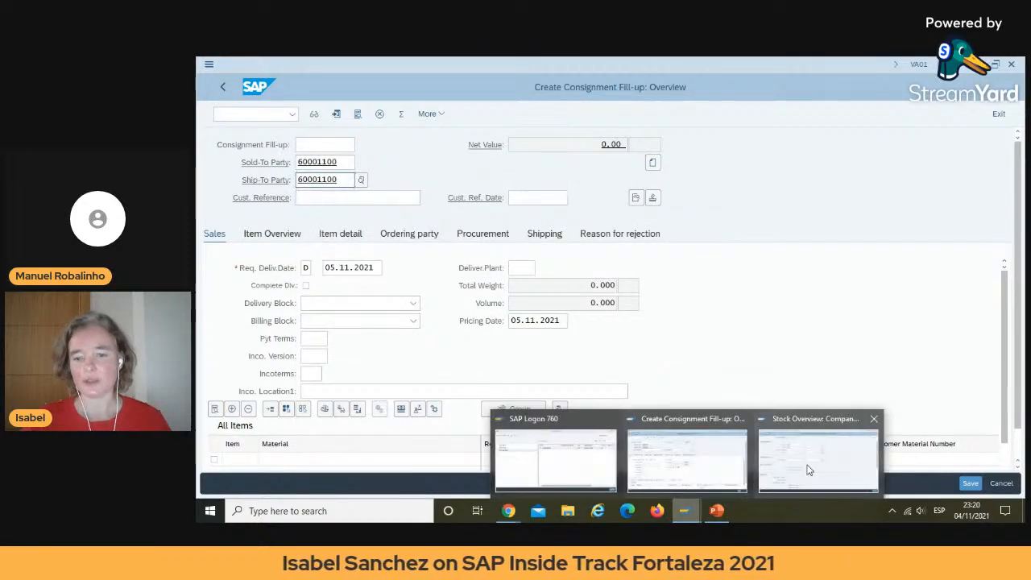
click(824, 455)
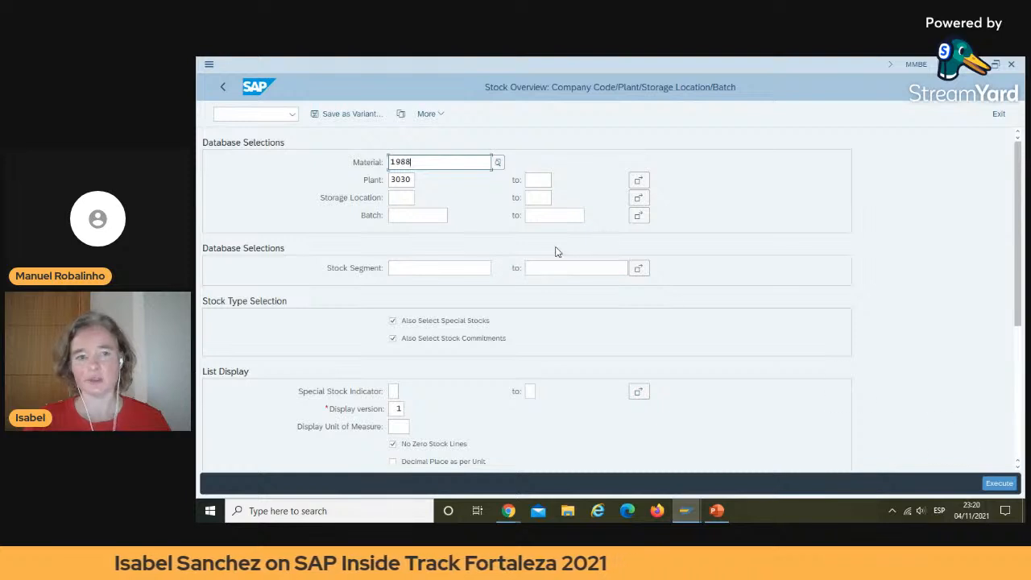
drag(416, 178, 390, 179)
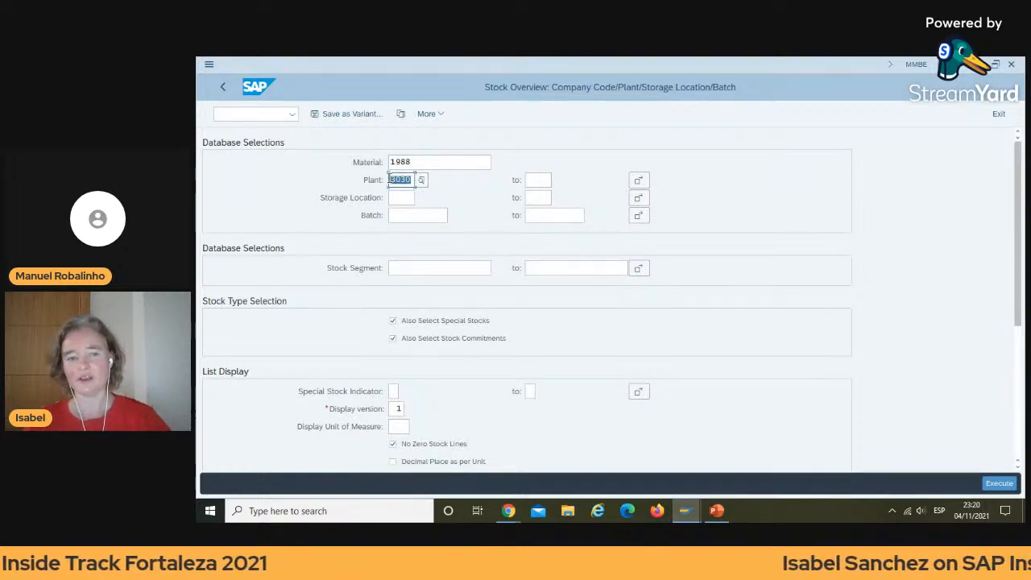
text(9090)
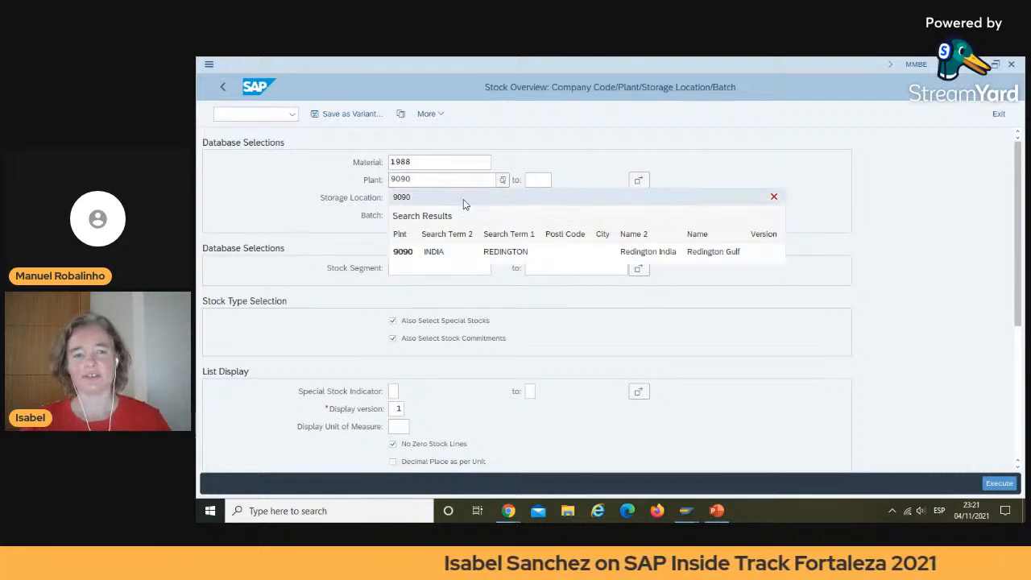
click(464, 198)
click(1003, 483)
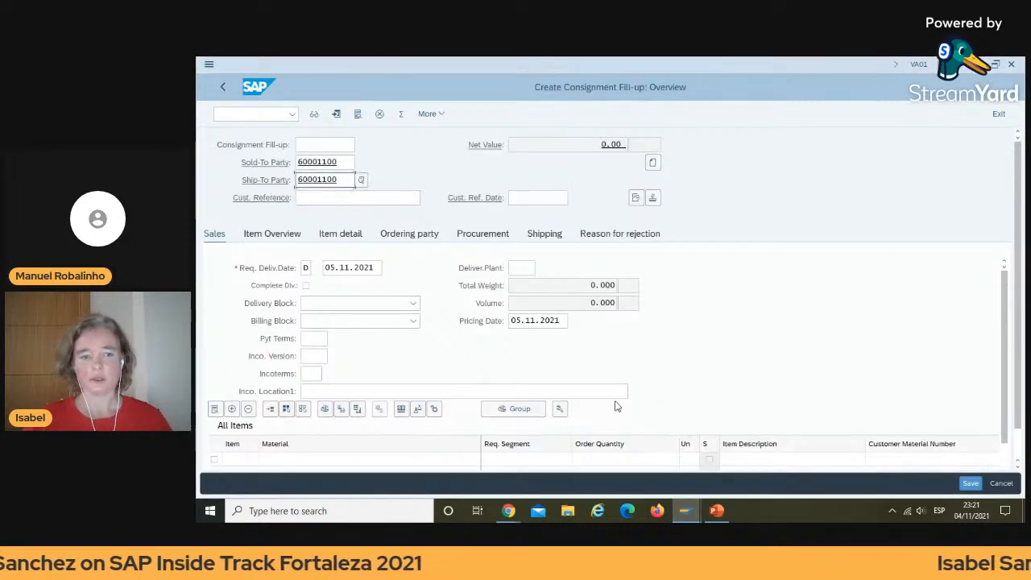
Step: Set the fill-up order's customer reference to "consignment"
click(326, 197)
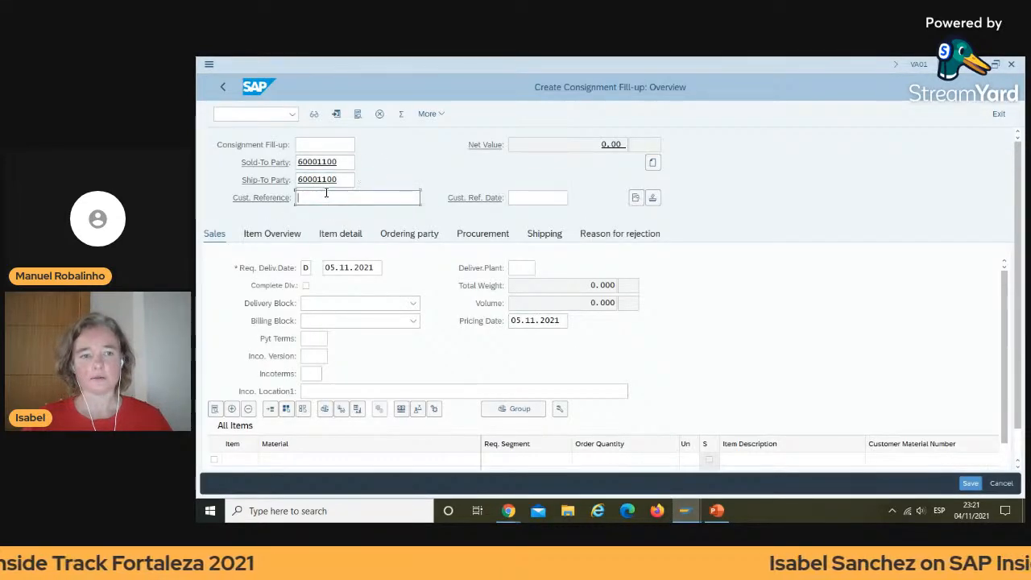
text(c)
click(323, 214)
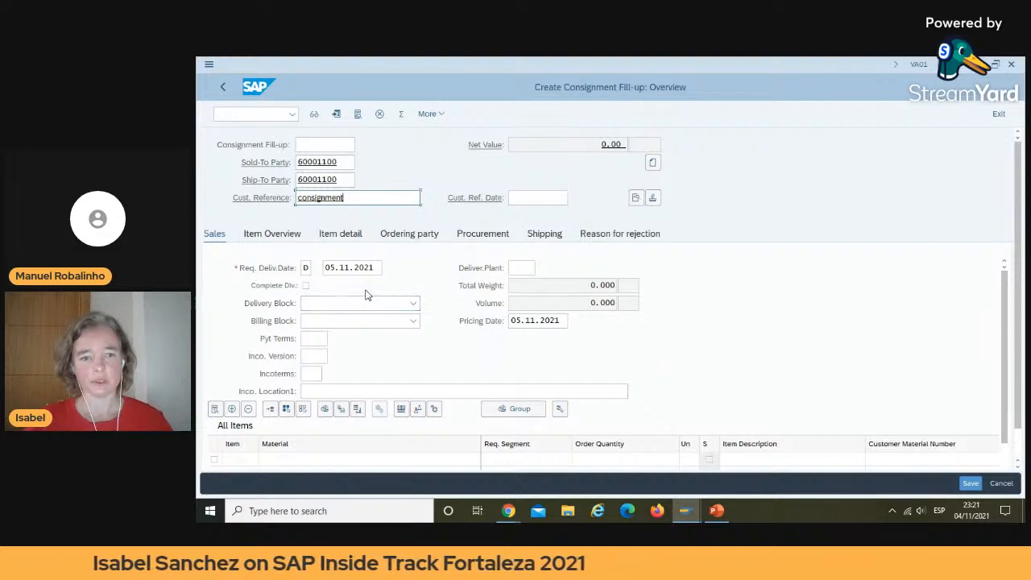
Step: Add material 1988 with an order quantity of 10 as the first item of the fill-up order
scroll(285, 463, down, 1)
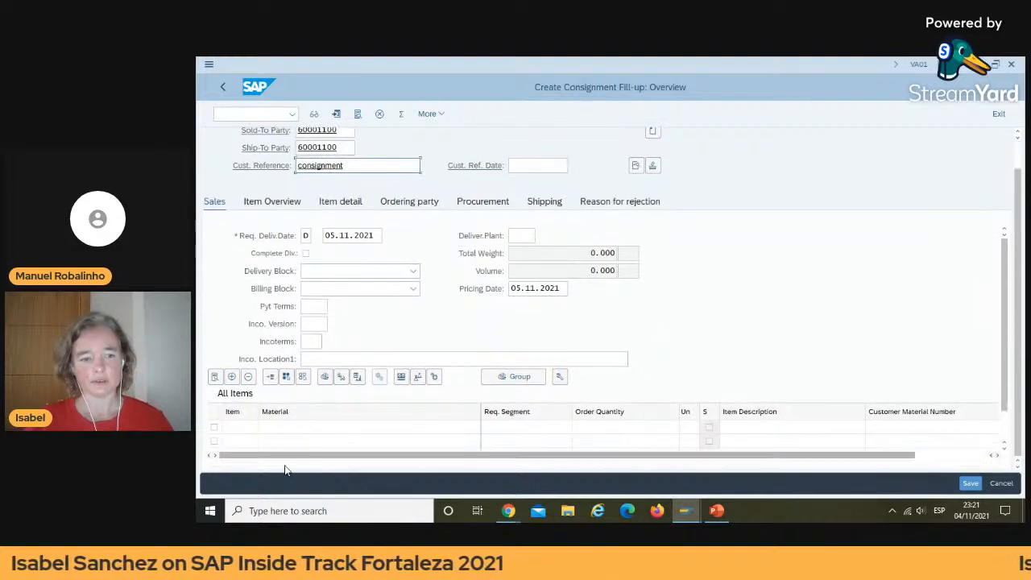
click(294, 424)
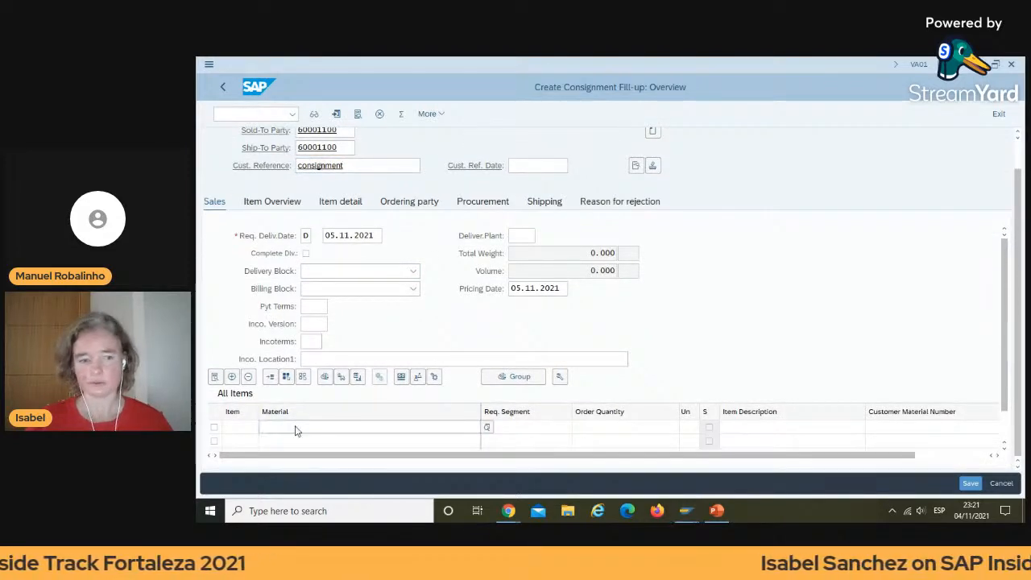
key(space)
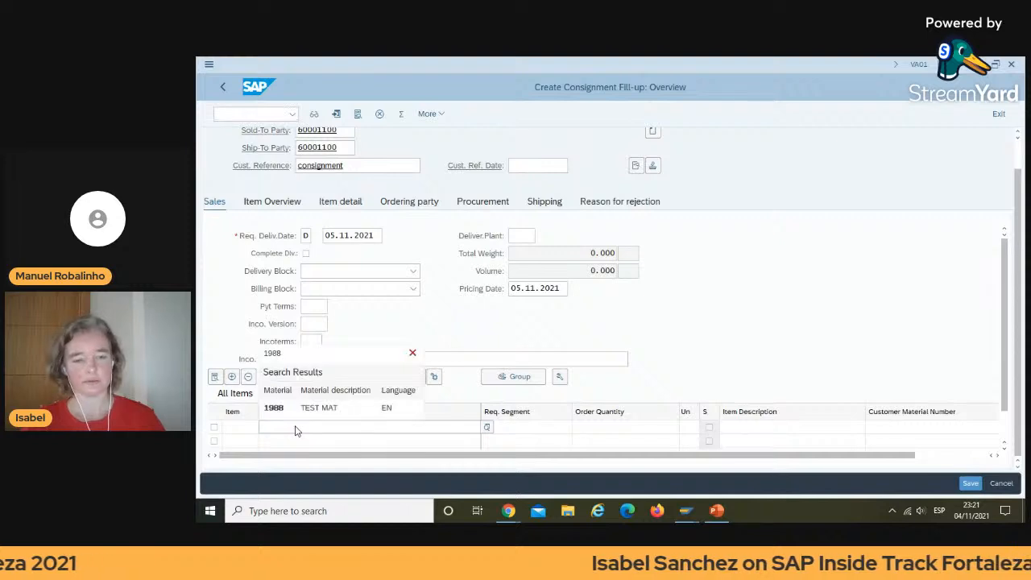
click(344, 408)
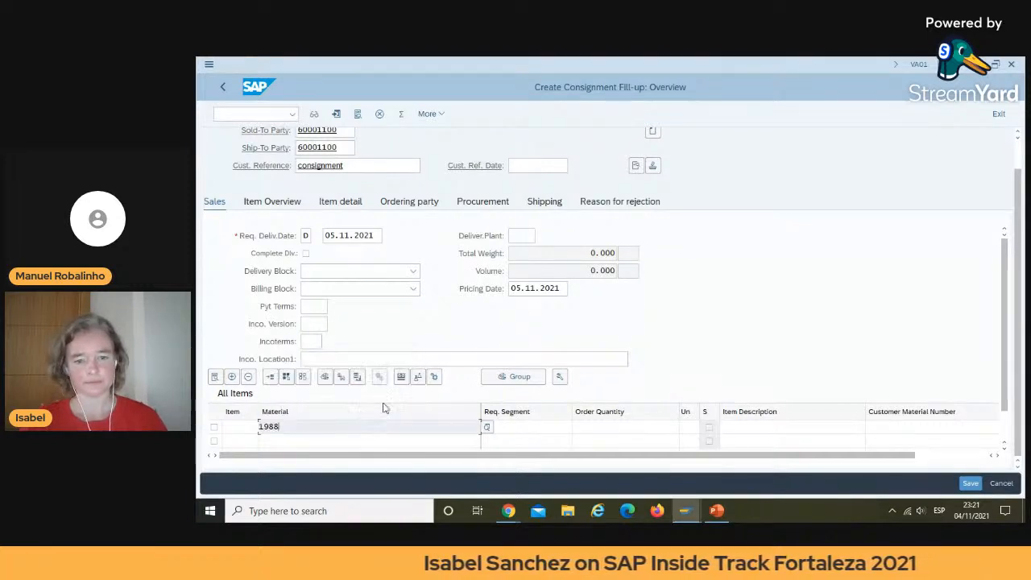
click(582, 430)
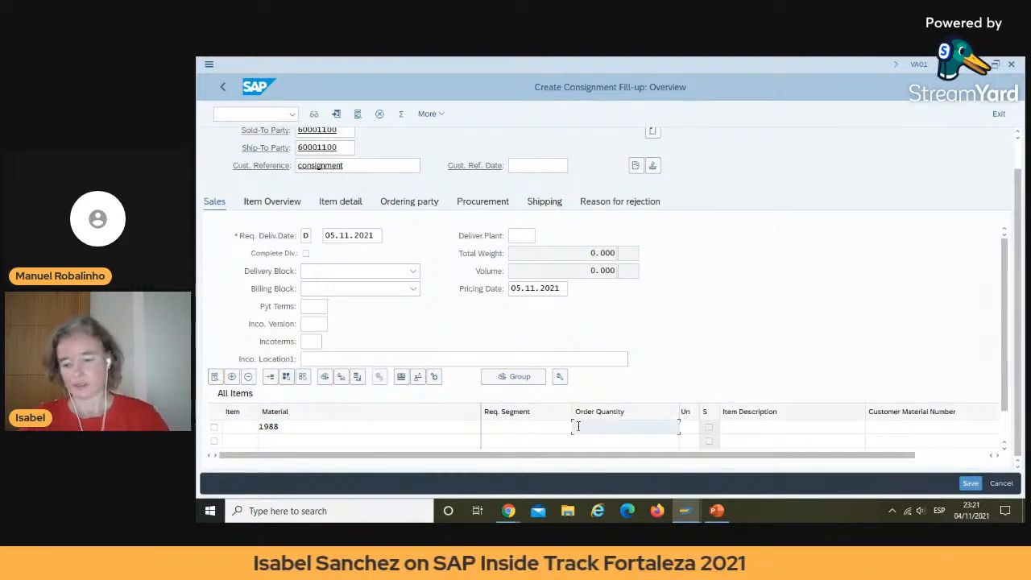
text(10)
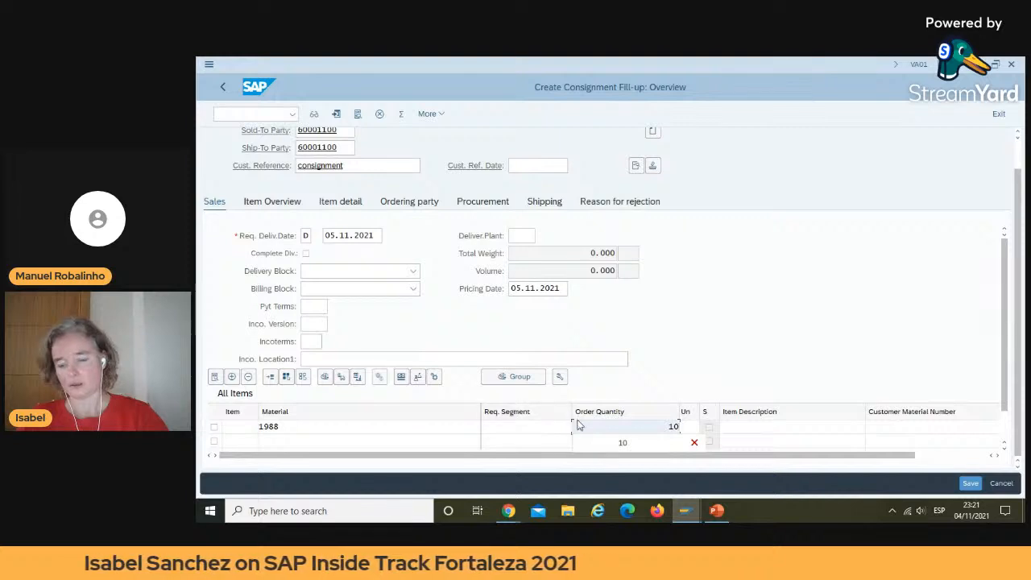
key(Return)
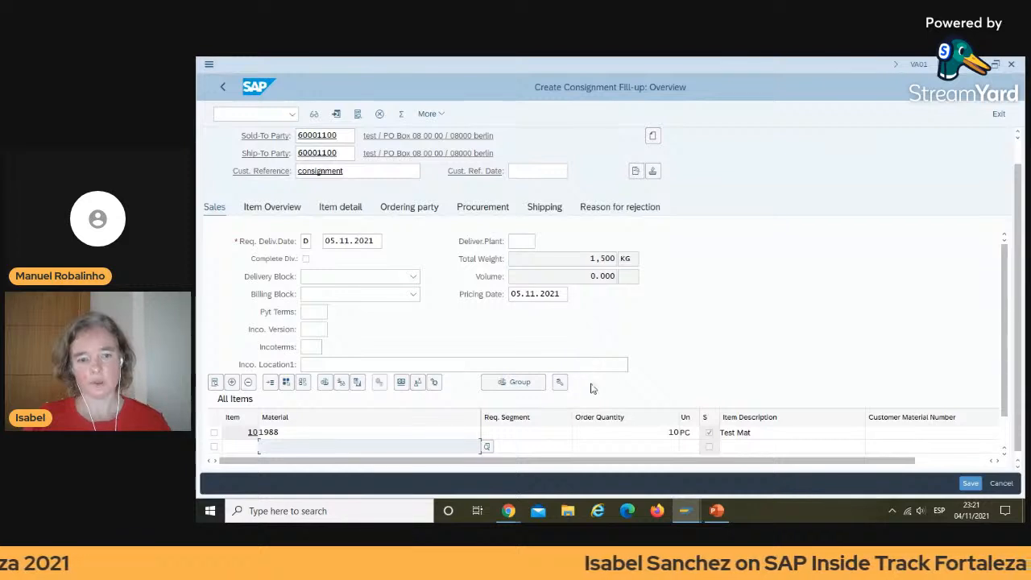
Step: Try to save the order, and from the incompletion log's Plant entry set plant 9090 and storage location 9090 for item 10
click(971, 483)
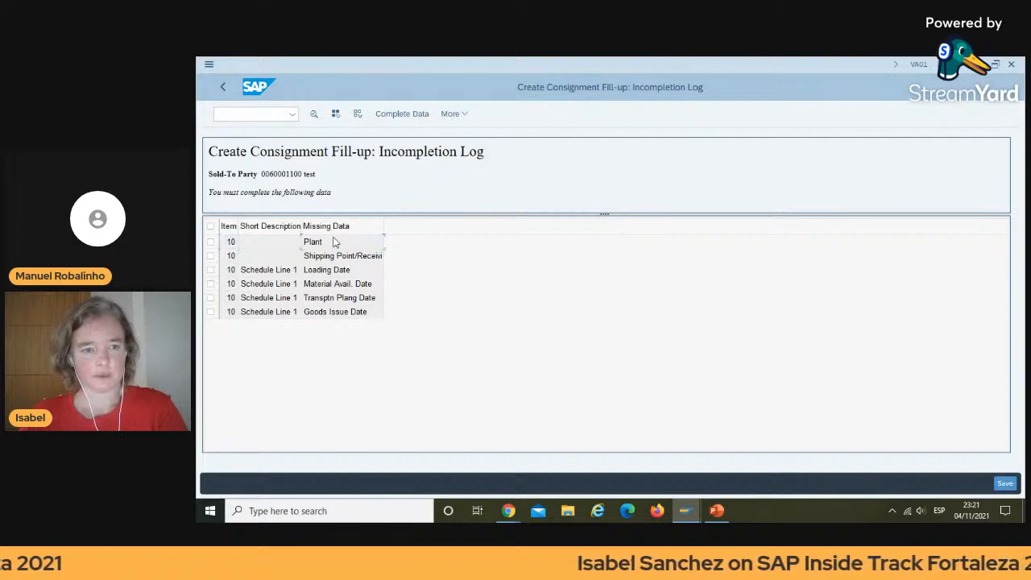
double_click(318, 242)
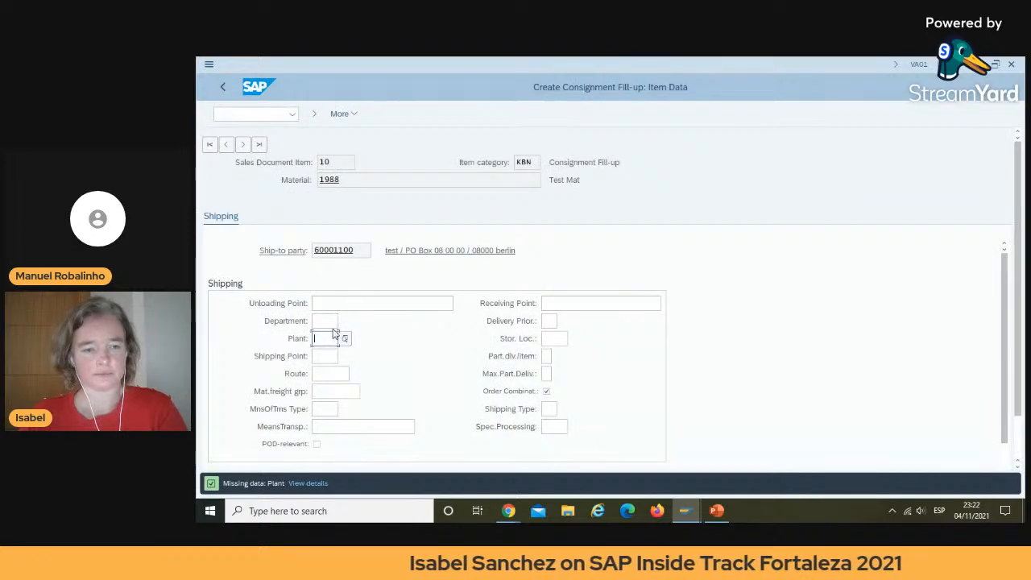
text(9090)
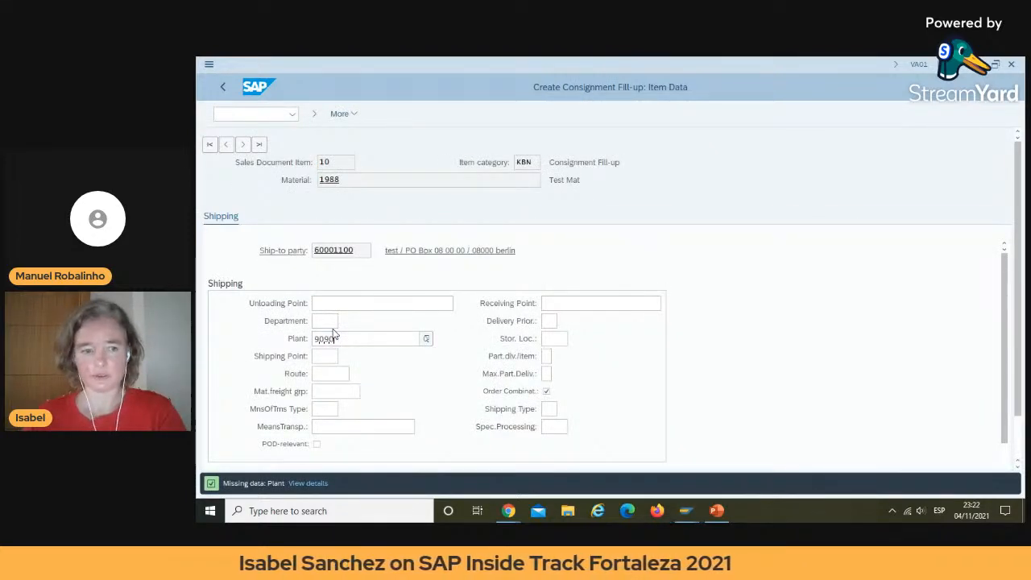
click(384, 355)
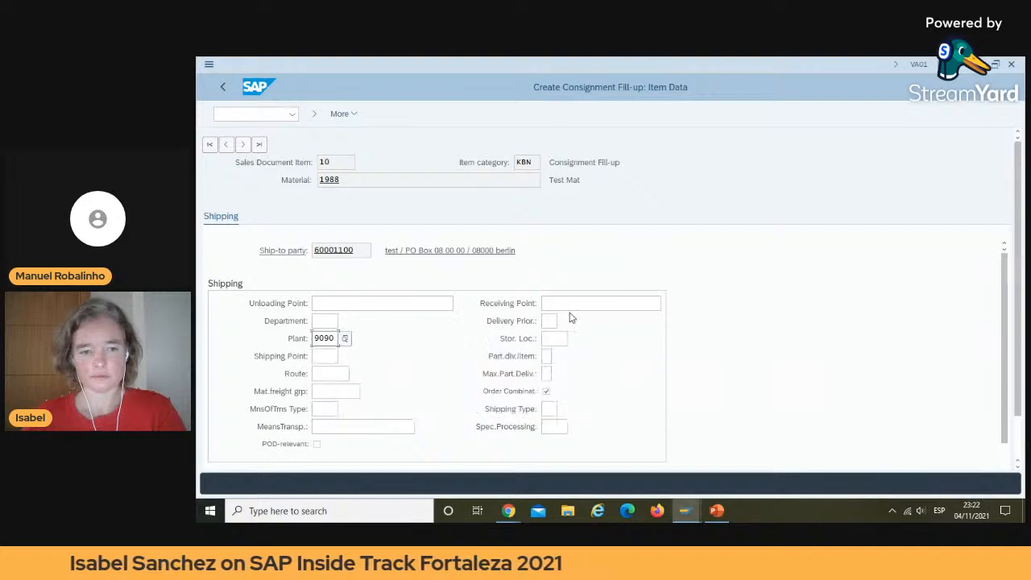
click(565, 340)
text(90)
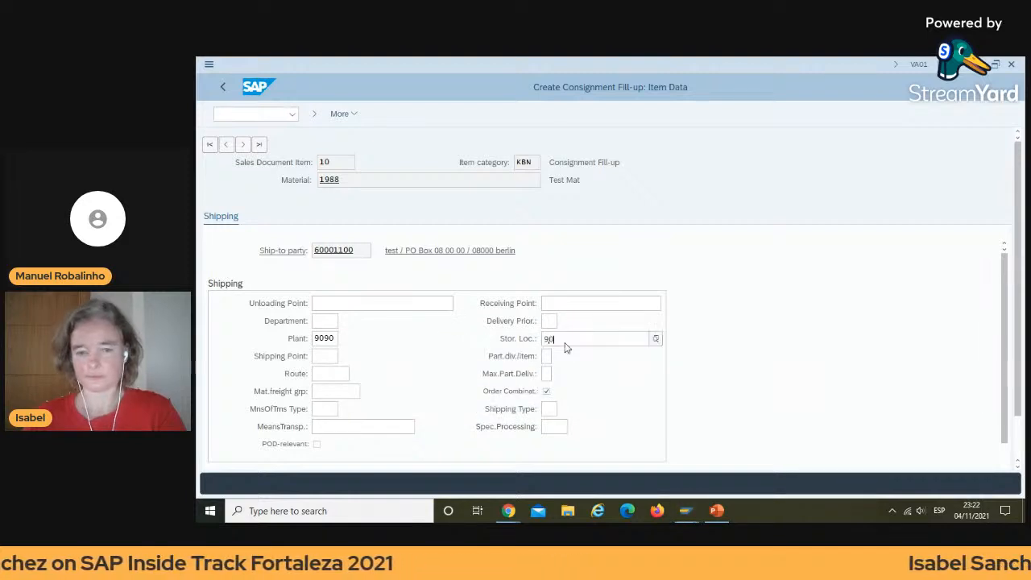
text(90)
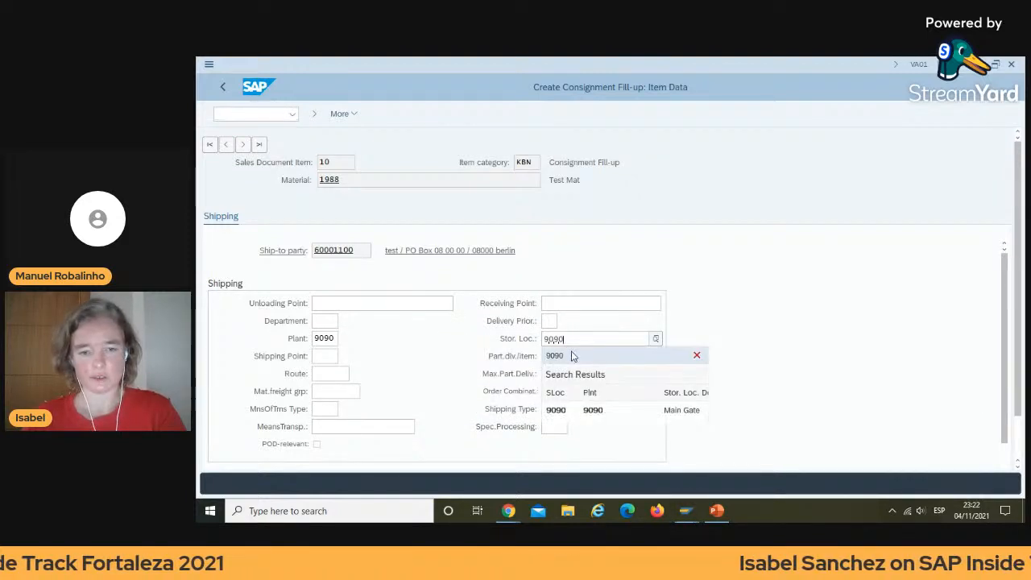
Step: Accept storage location 9090 for item 10 and return to the order's incompletion log
click(570, 353)
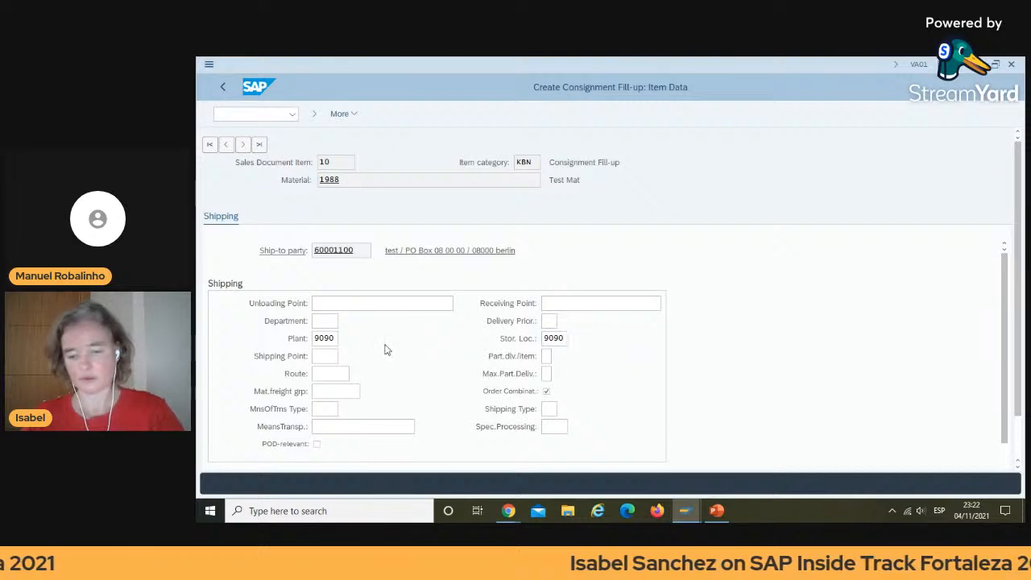
key(Return)
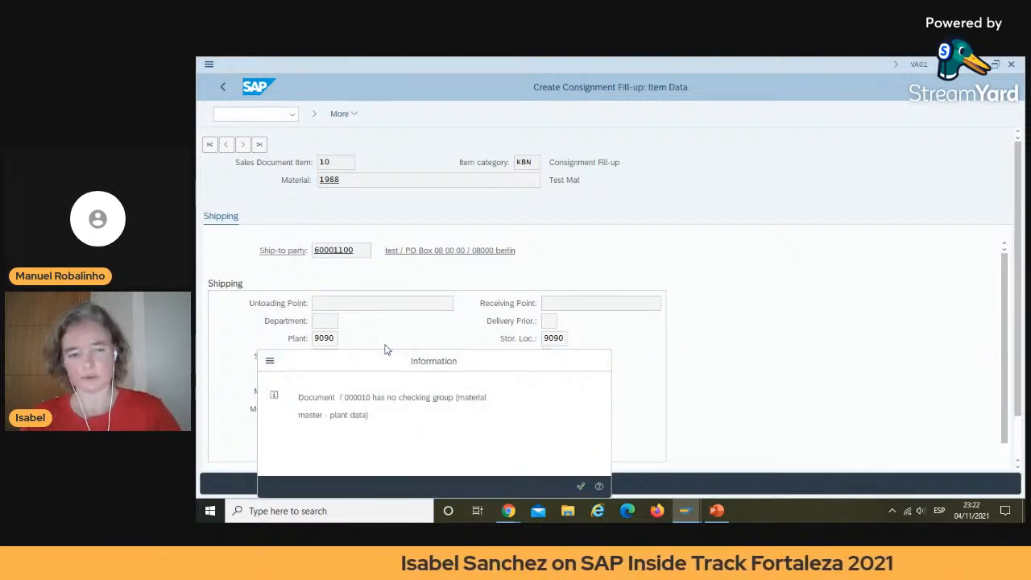
key(Return)
click(233, 86)
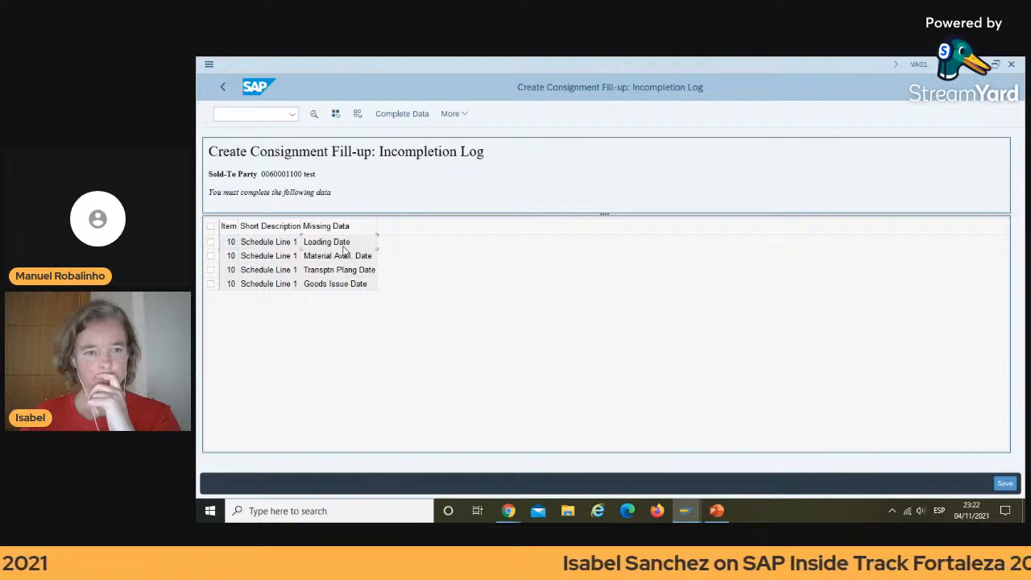
Step: Complete item 10's schedule line with 05.11.2021 as goods issue, loading, material availability and transportation planning date, and return to the order overview
double_click(344, 247)
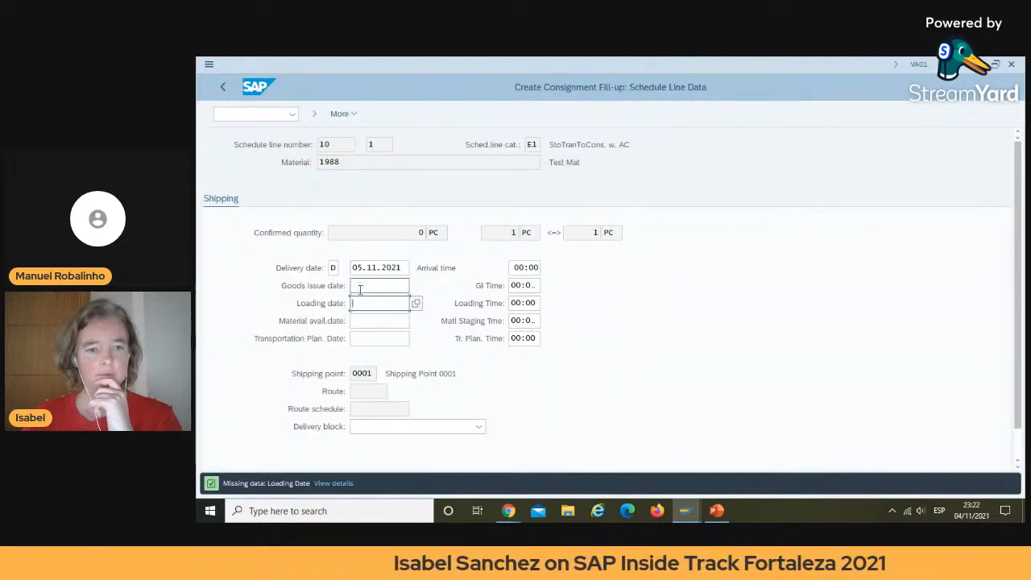
text(05.11.2021)
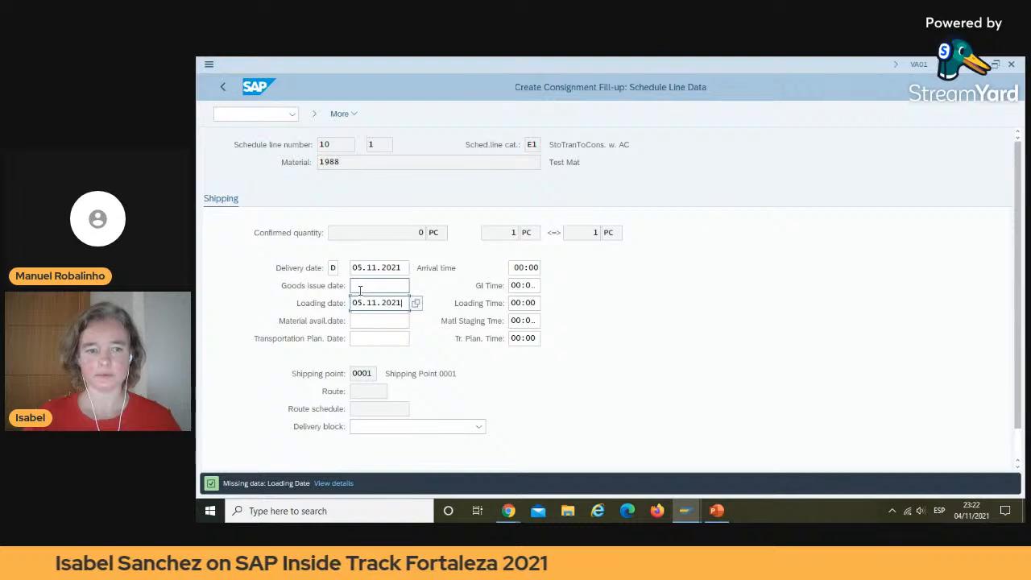
click(361, 288)
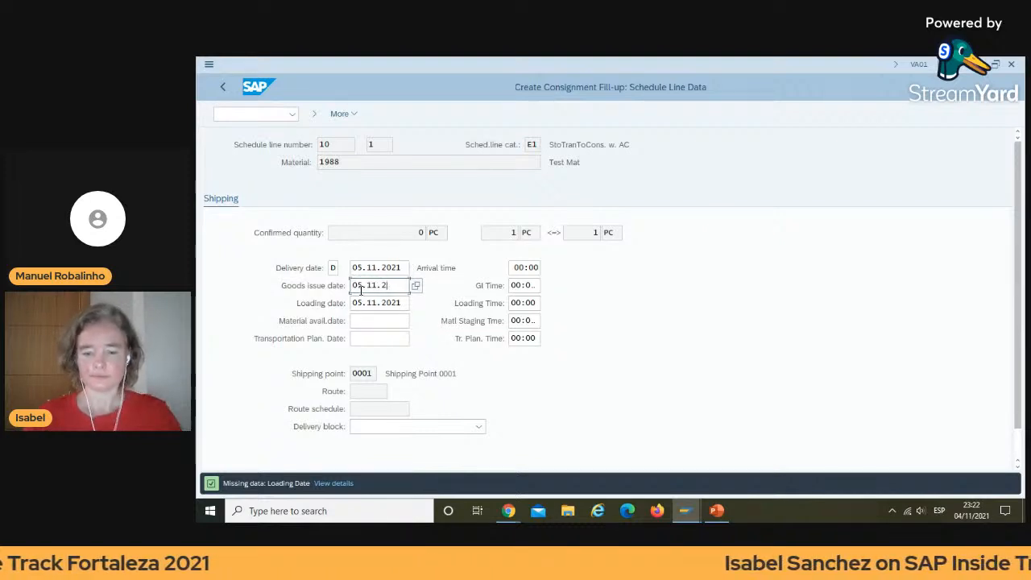
click(354, 320)
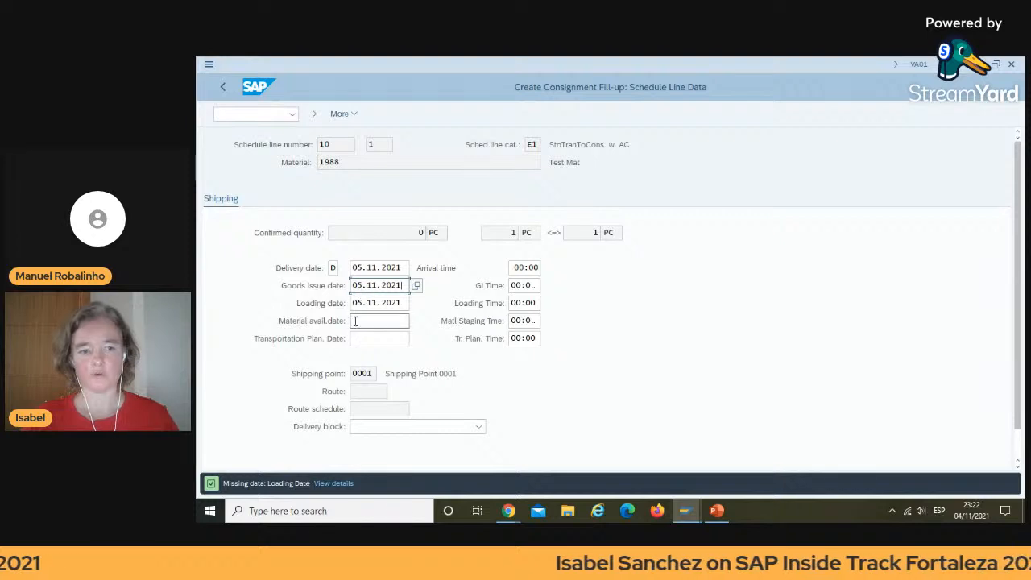
text(05.11.2021)
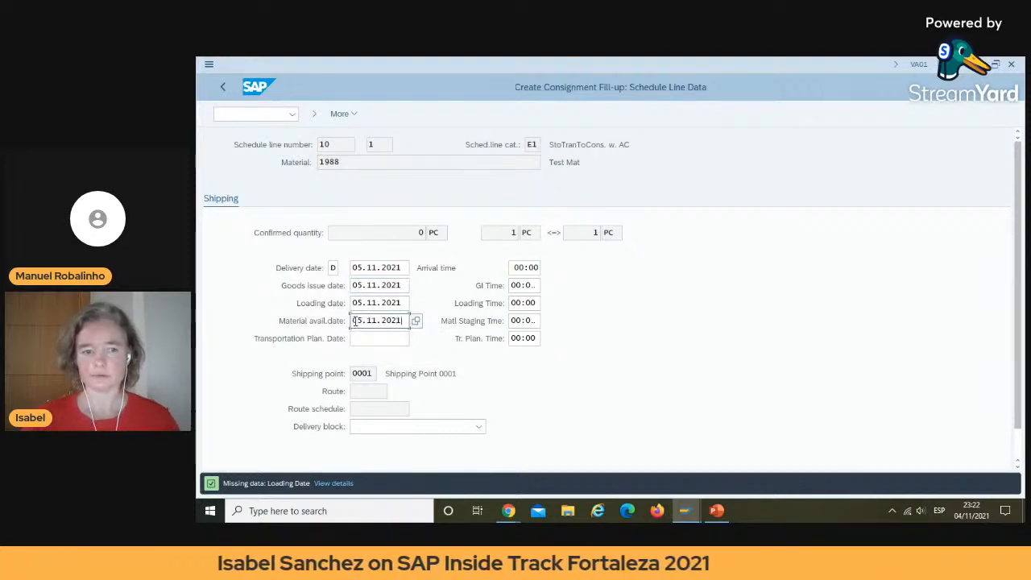
click(363, 336)
text(05)
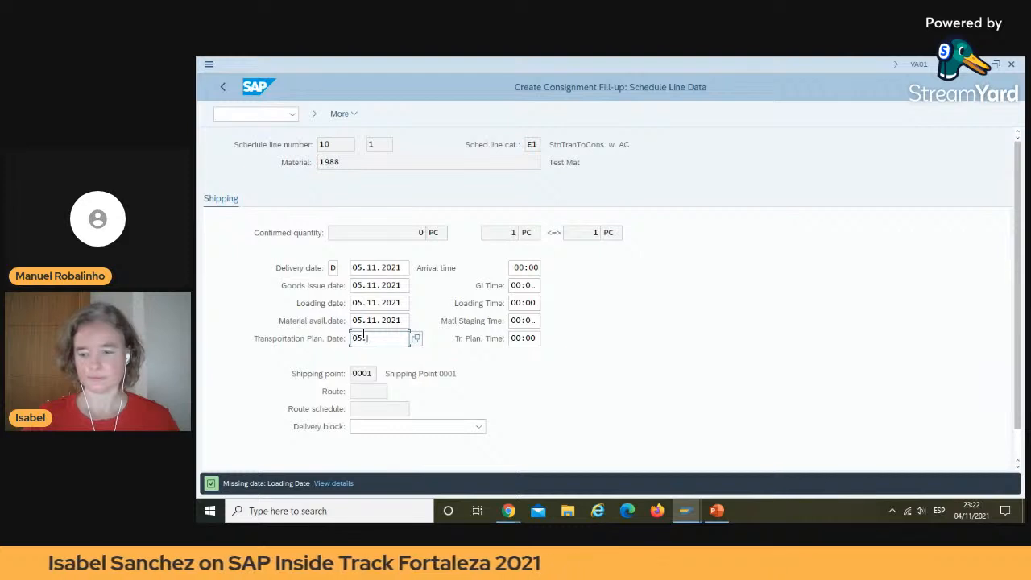
text(.11.2021)
key(Return)
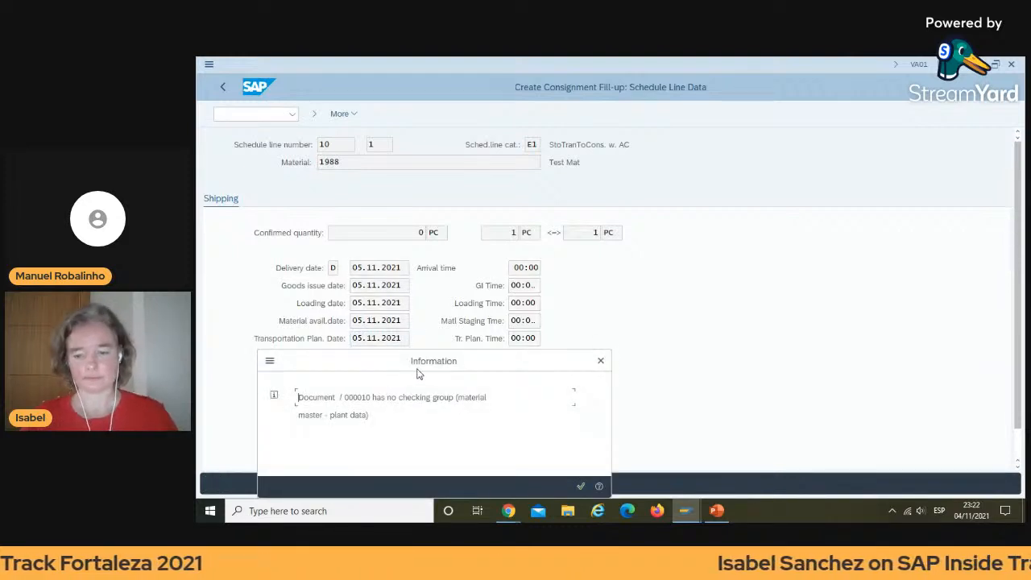
key(Return)
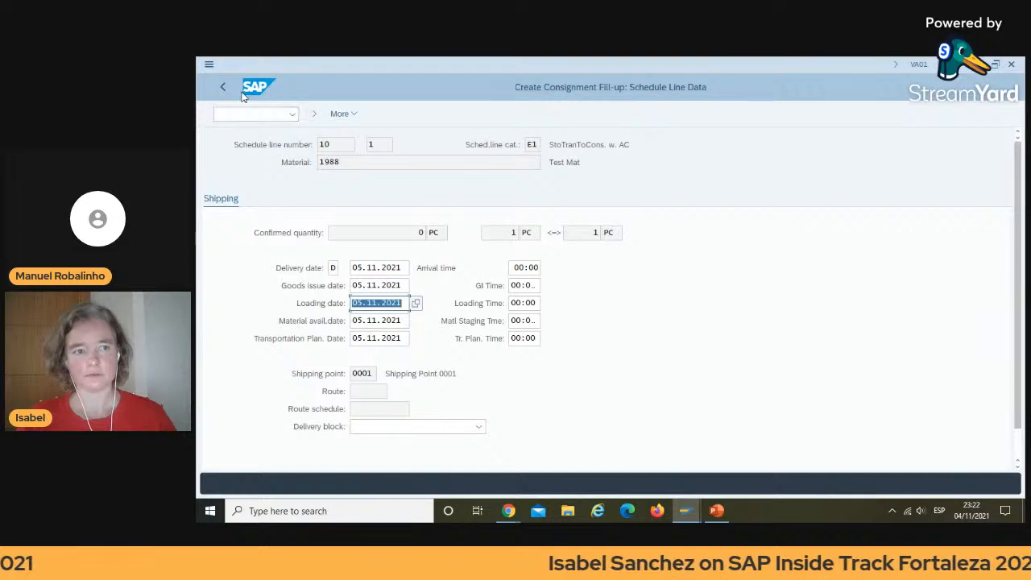
click(230, 89)
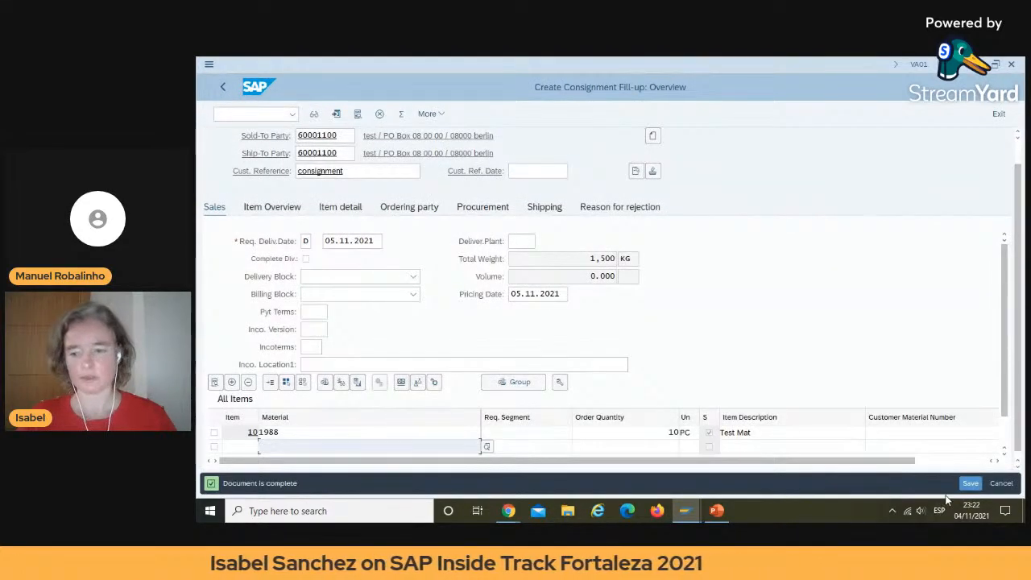
Step: Save the consignment fill-up order and reopen it for changes with VA02
click(979, 485)
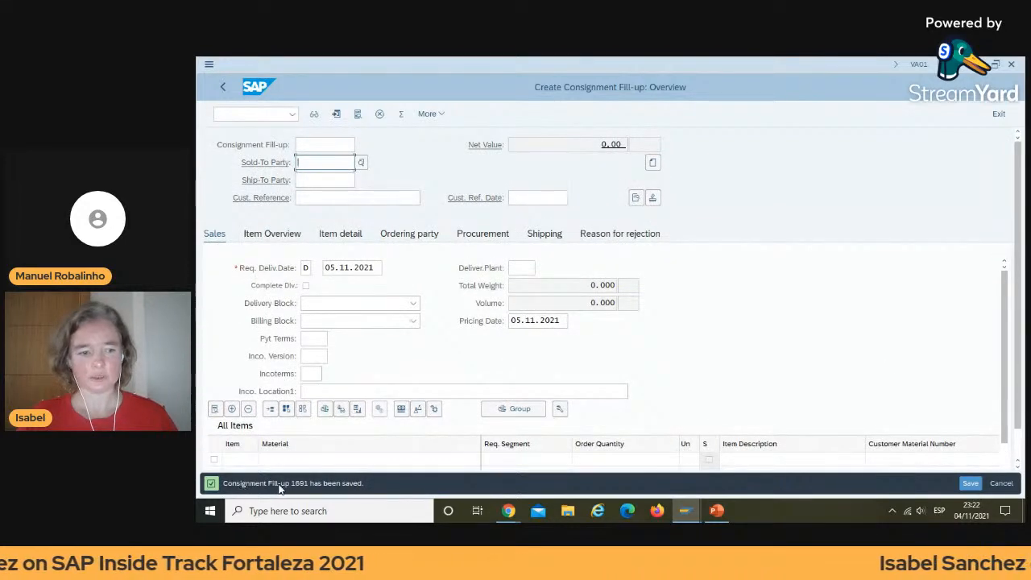
click(225, 89)
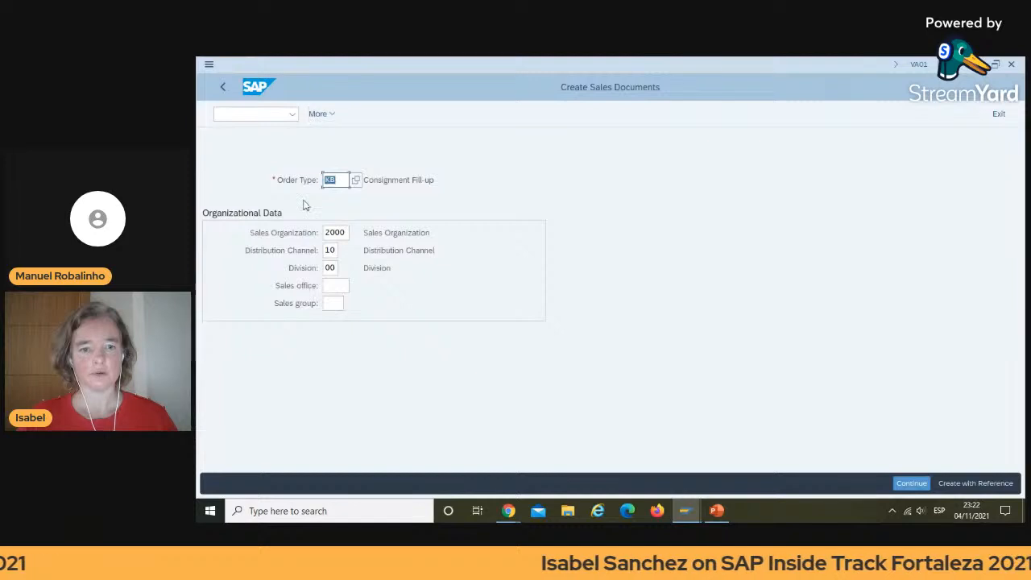
click(226, 89)
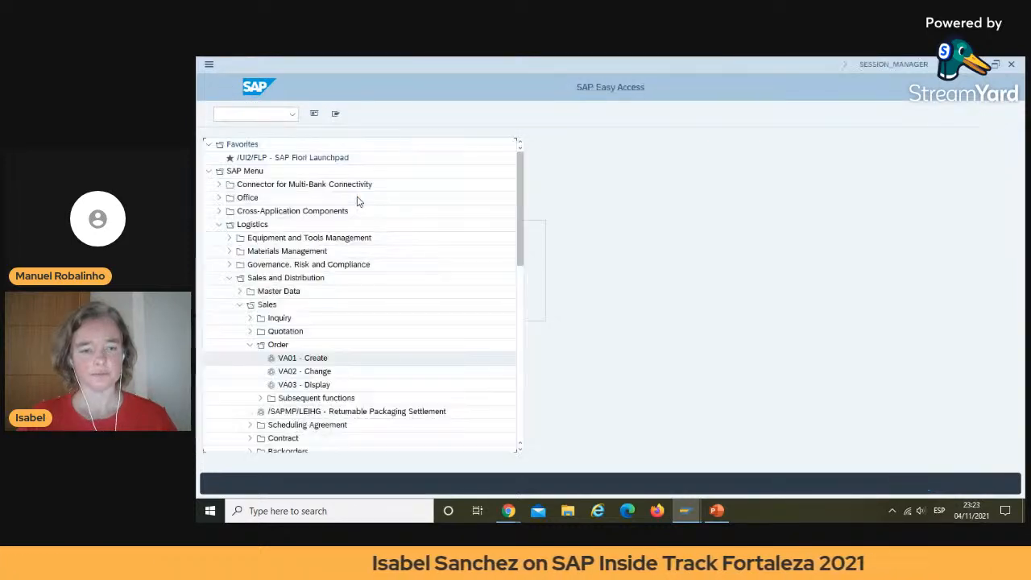
double_click(310, 371)
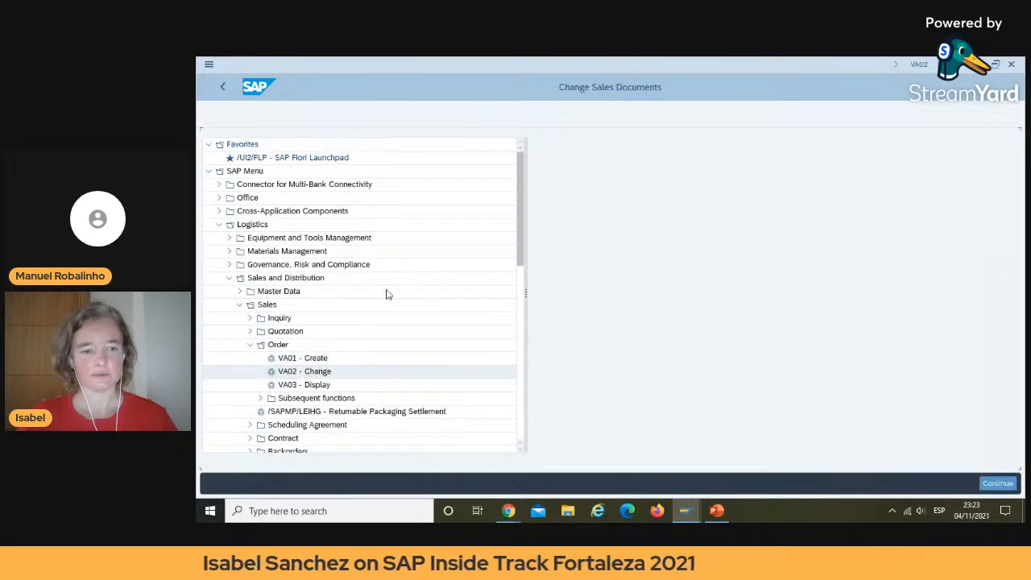
key(Return)
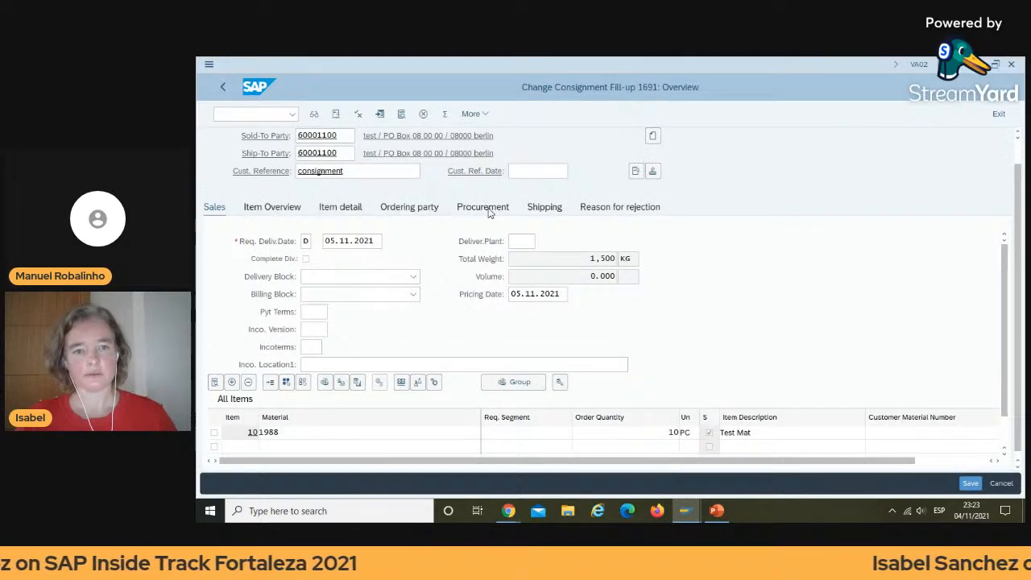
Step: Set the confirmed quantity of item 10 to 10 PC in the procurement data and save the order
click(487, 209)
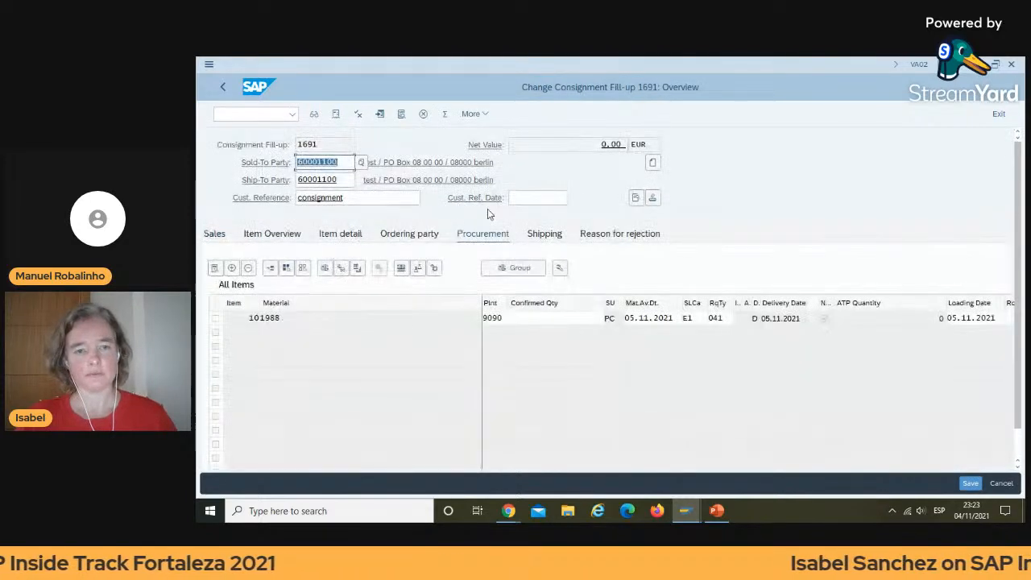
click(554, 315)
text(10)
key(Return)
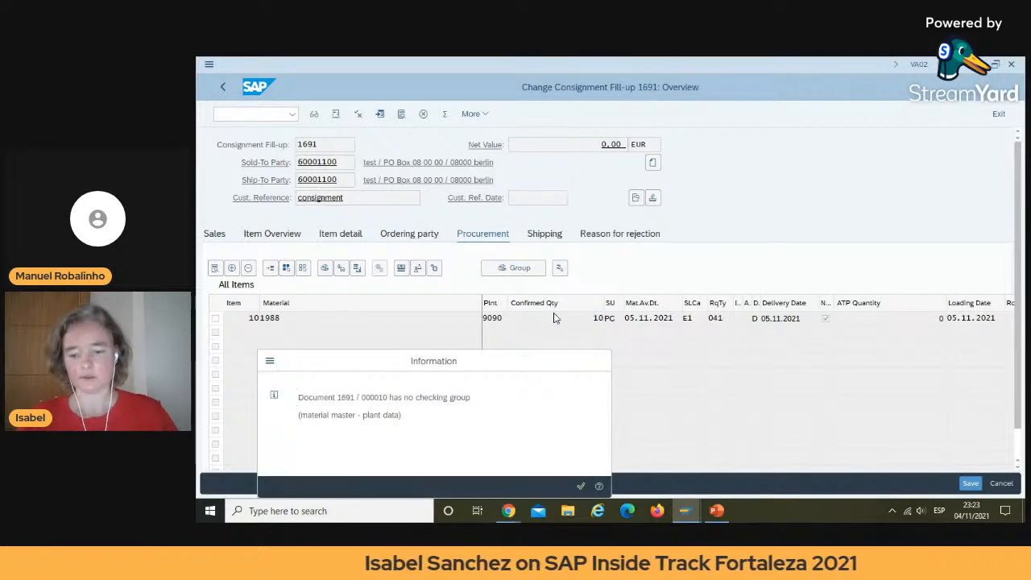
key(Return)
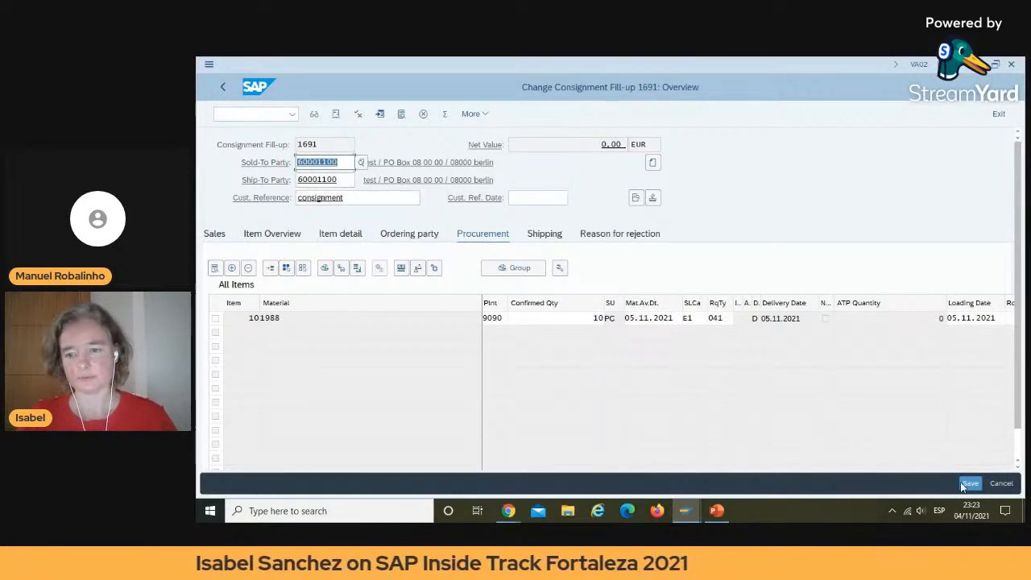
click(970, 483)
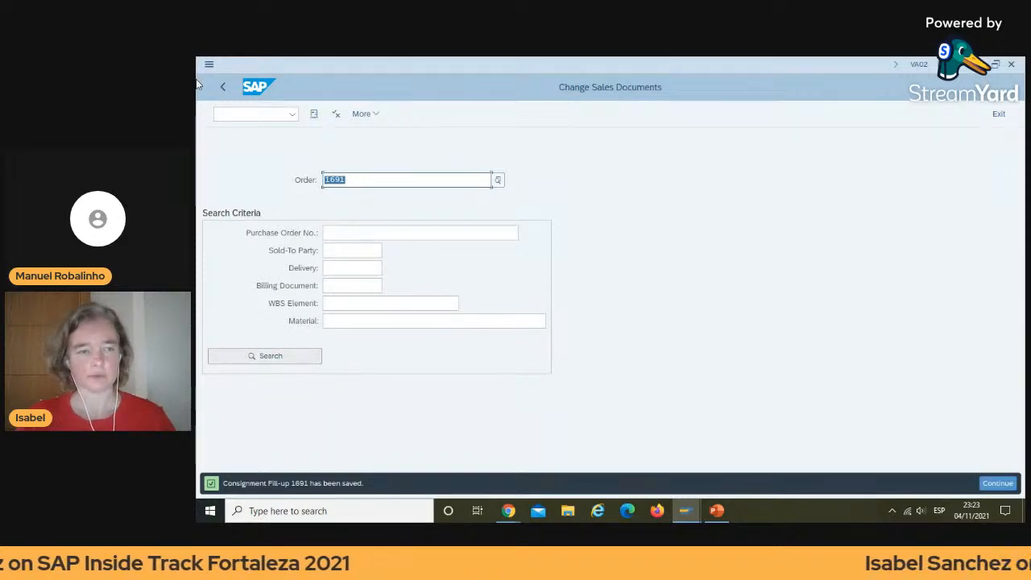
Step: Leave the order change transaction and start VL01N to create an outbound delivery with reference to a sales order
click(219, 88)
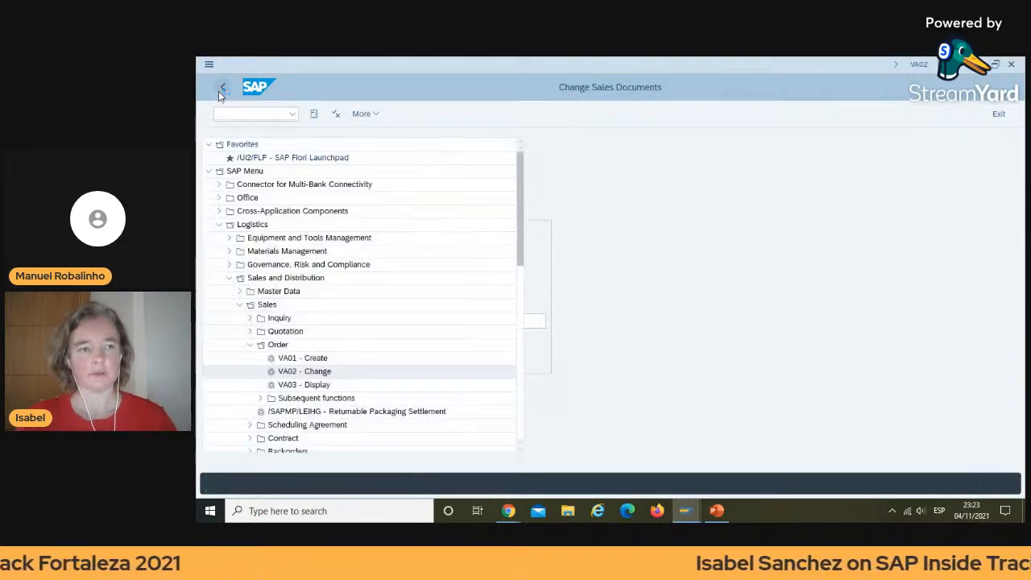
click(249, 345)
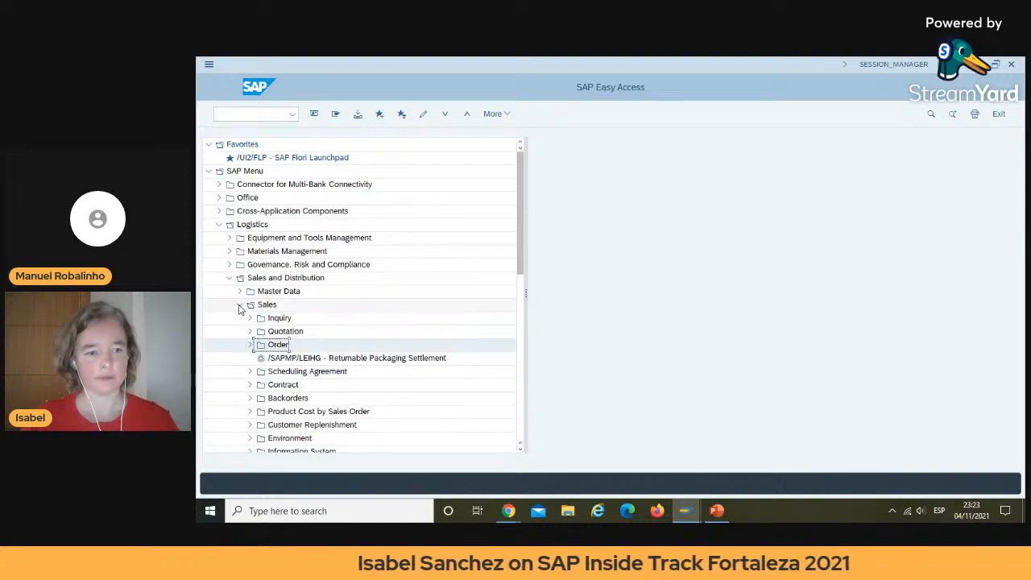
click(239, 306)
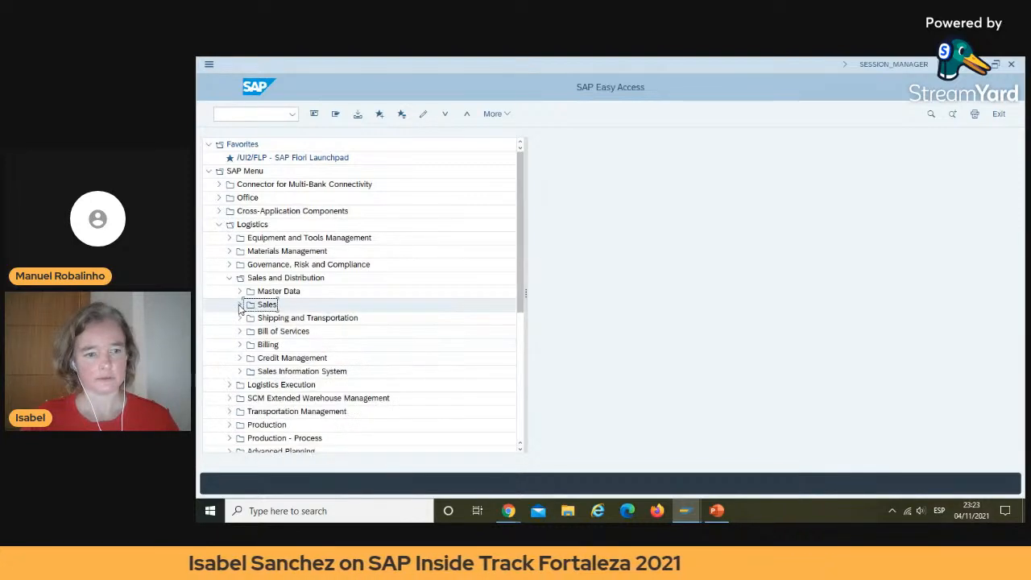
click(239, 318)
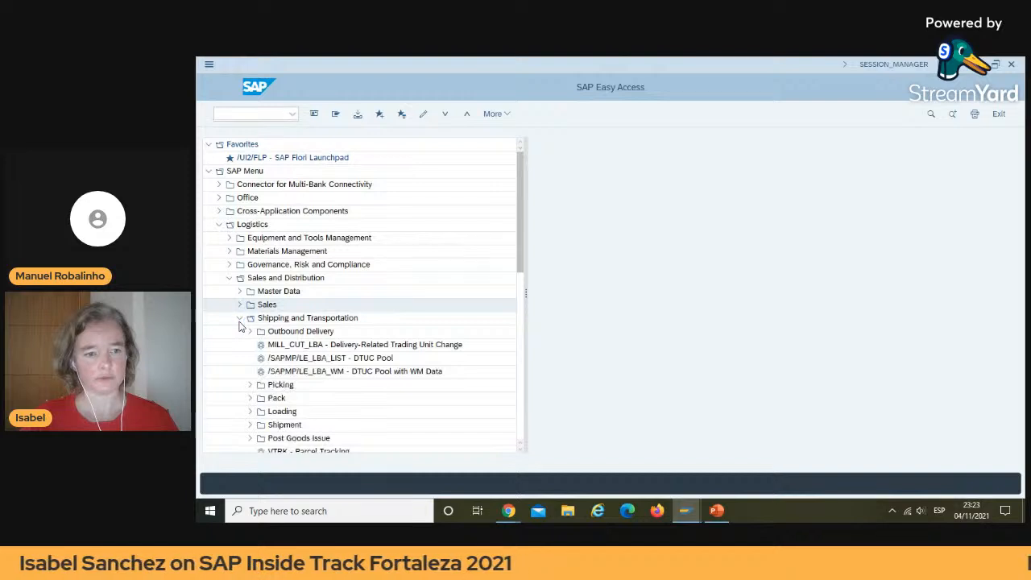
click(249, 331)
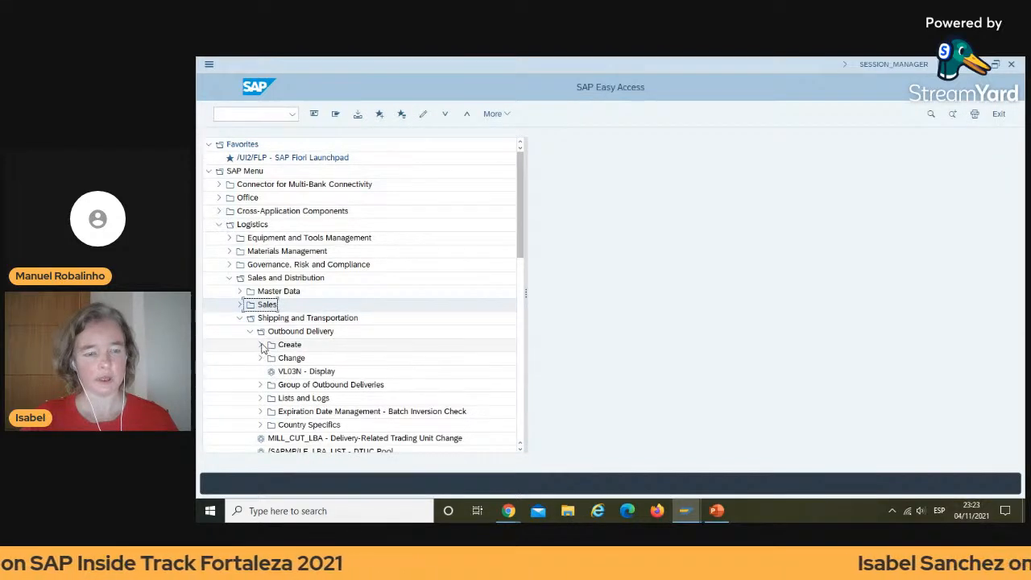
click(261, 344)
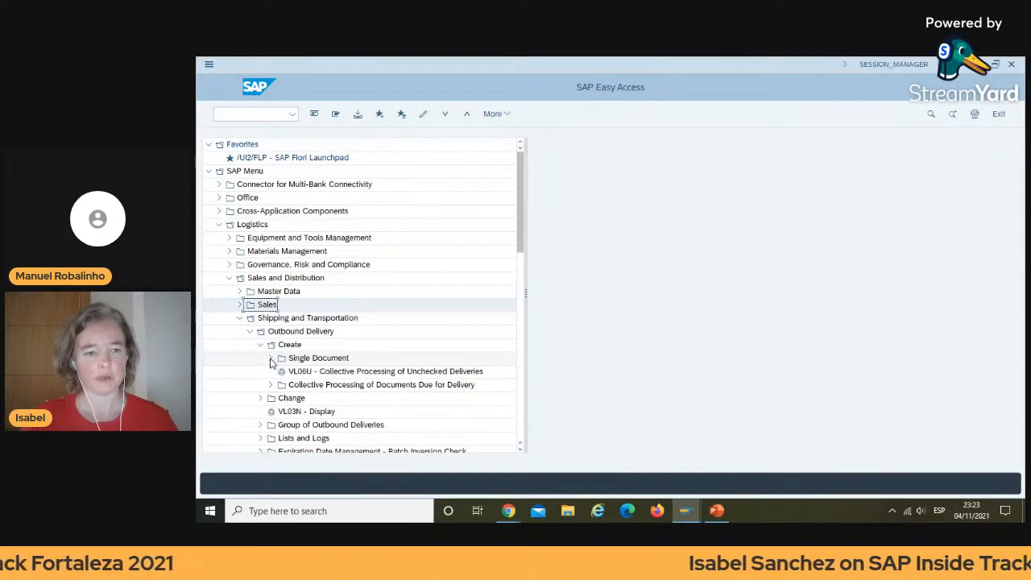
click(271, 358)
double_click(362, 371)
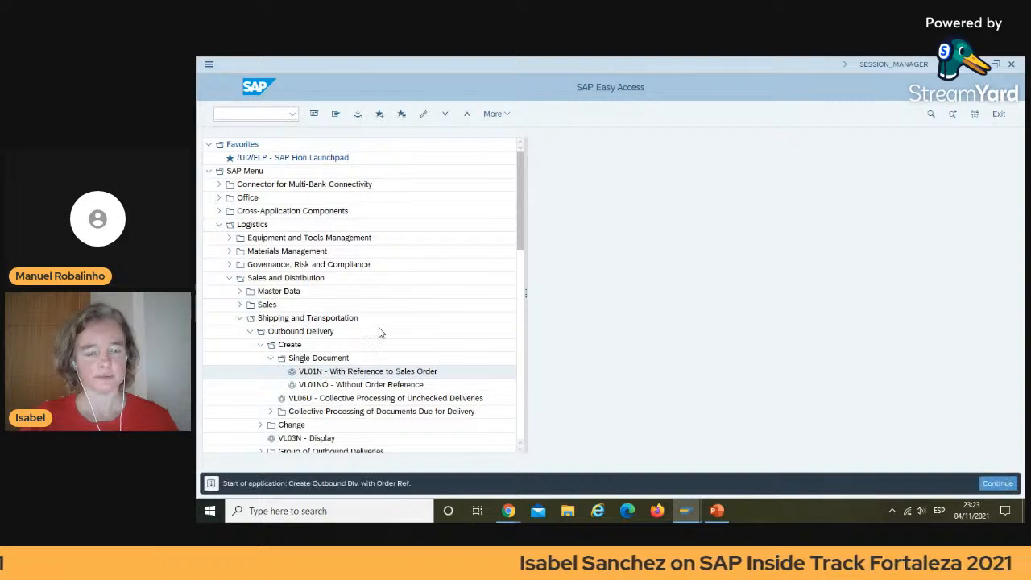
Step: Create the outbound delivery for the fill-up order from shipping point 0001 with selection date 05.11.2021
click(339, 180)
text(000)
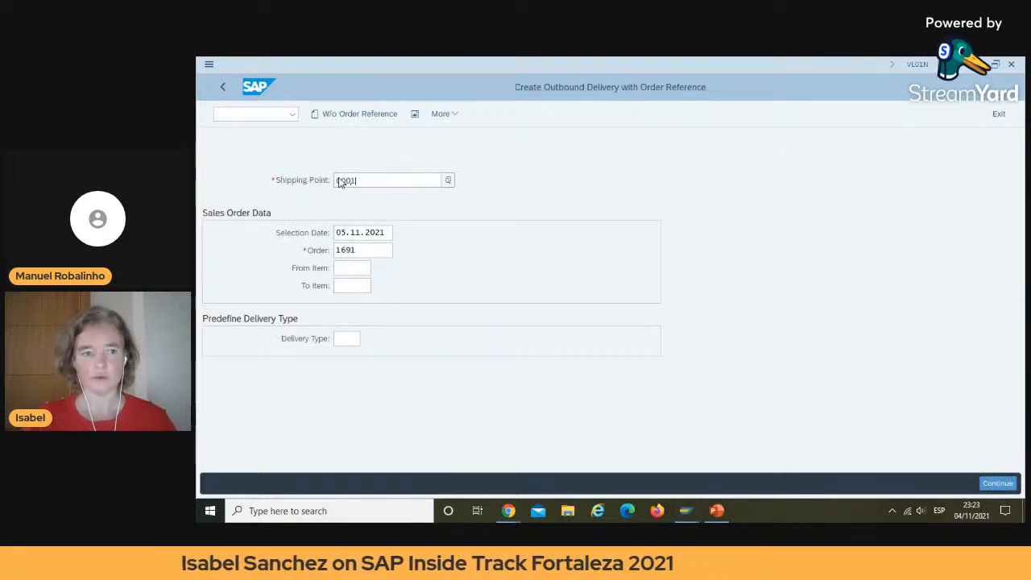
text(1)
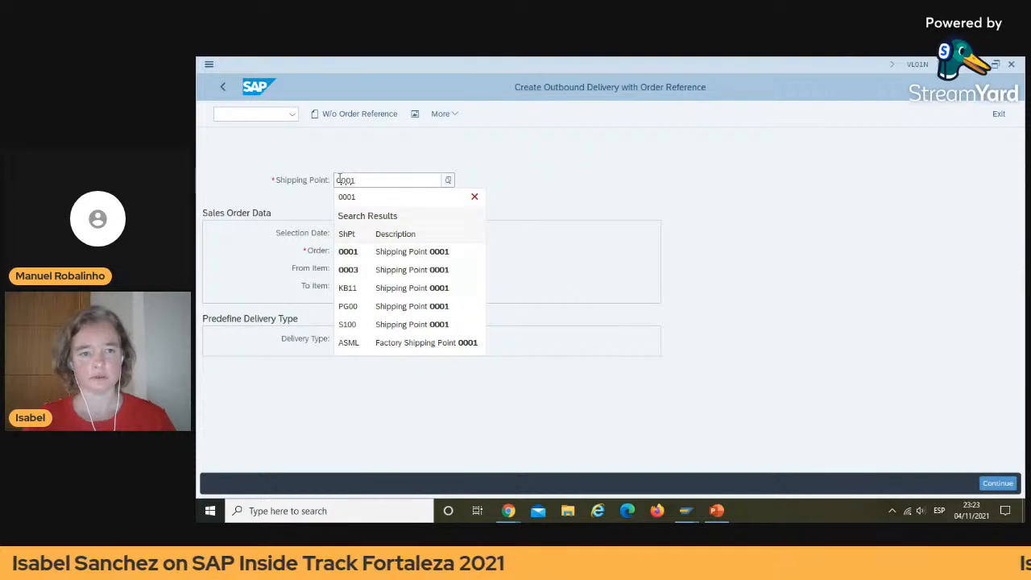
click(359, 202)
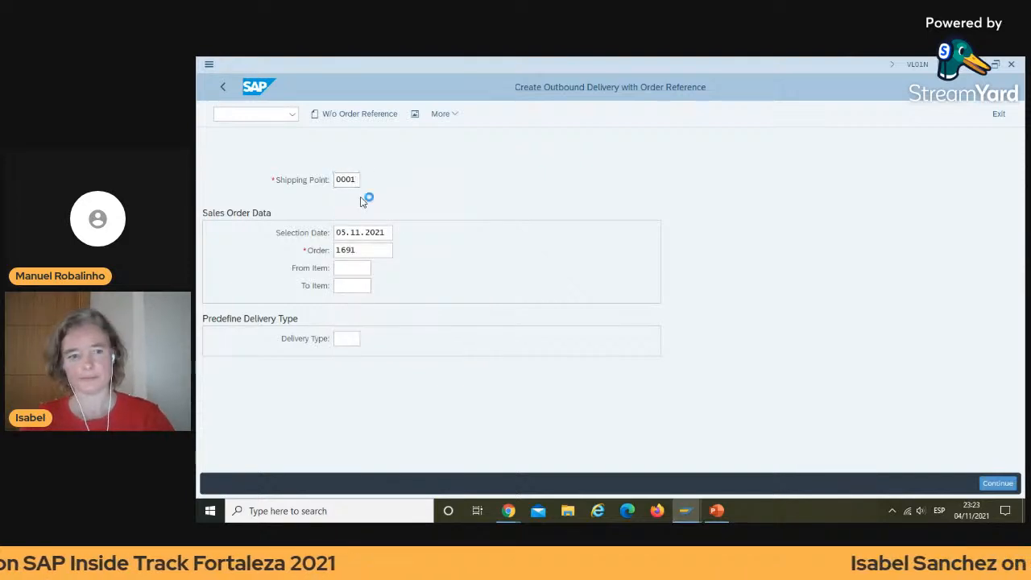
key(Return)
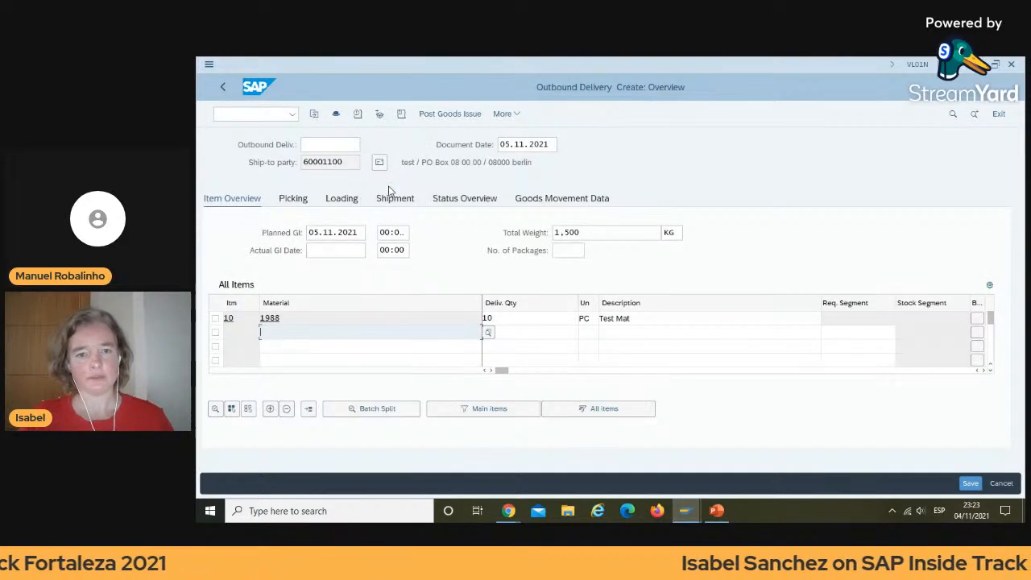
Step: Set the picked quantity of item 10 to 10 PC in the outbound delivery and save the delivery
click(477, 203)
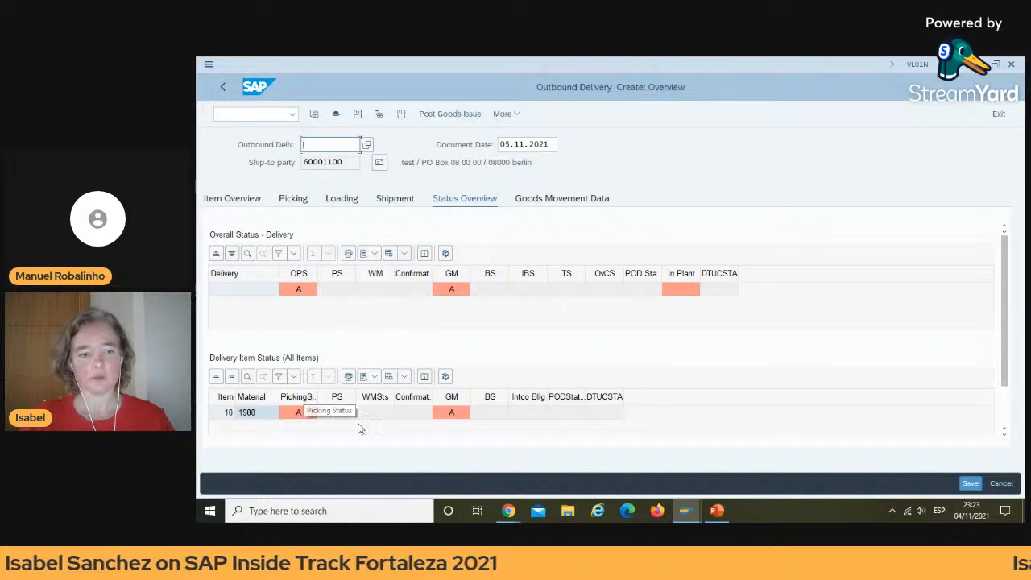
click(297, 206)
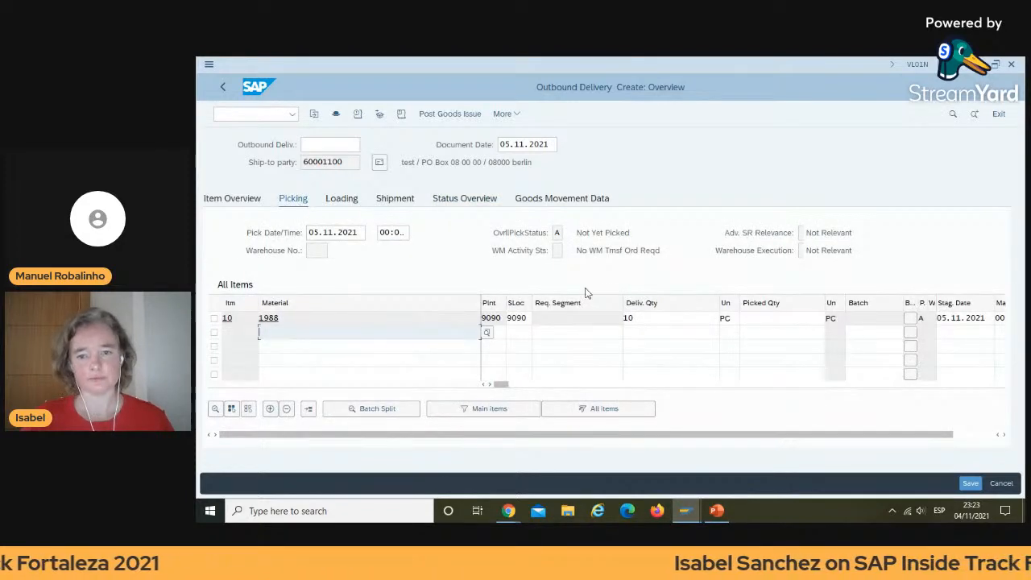
click(744, 319)
text(10)
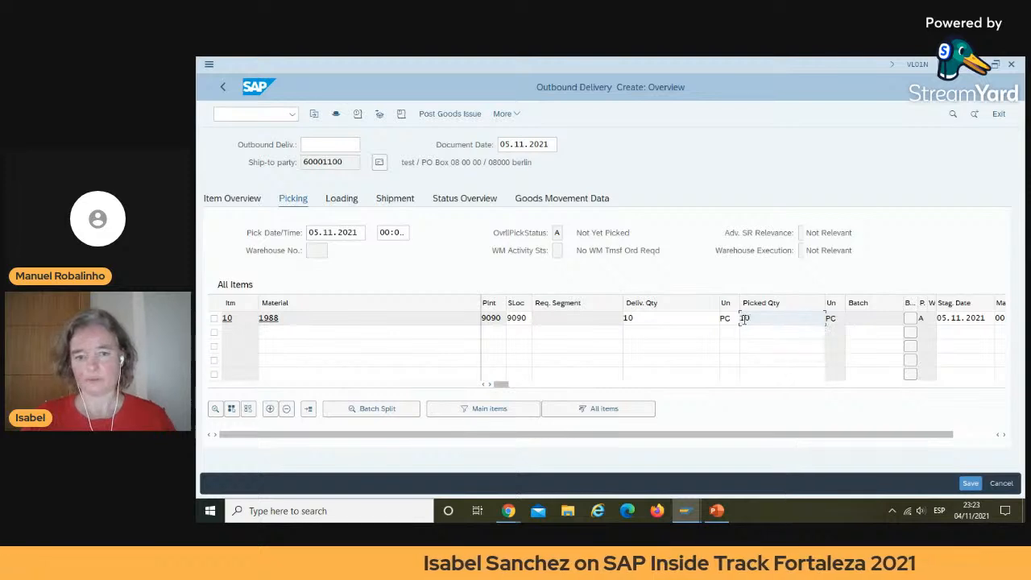
key(Return)
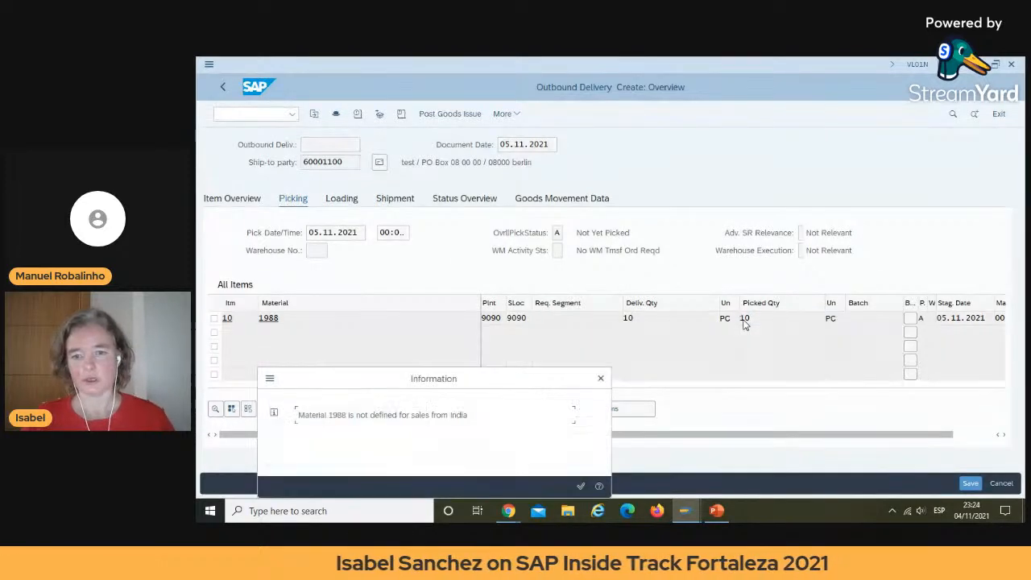
key(Return)
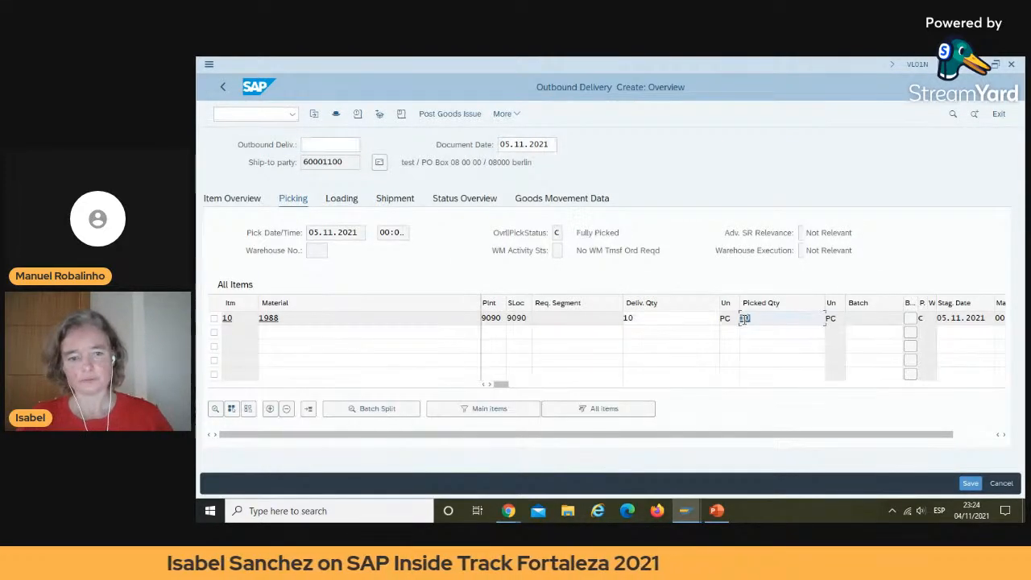
click(971, 483)
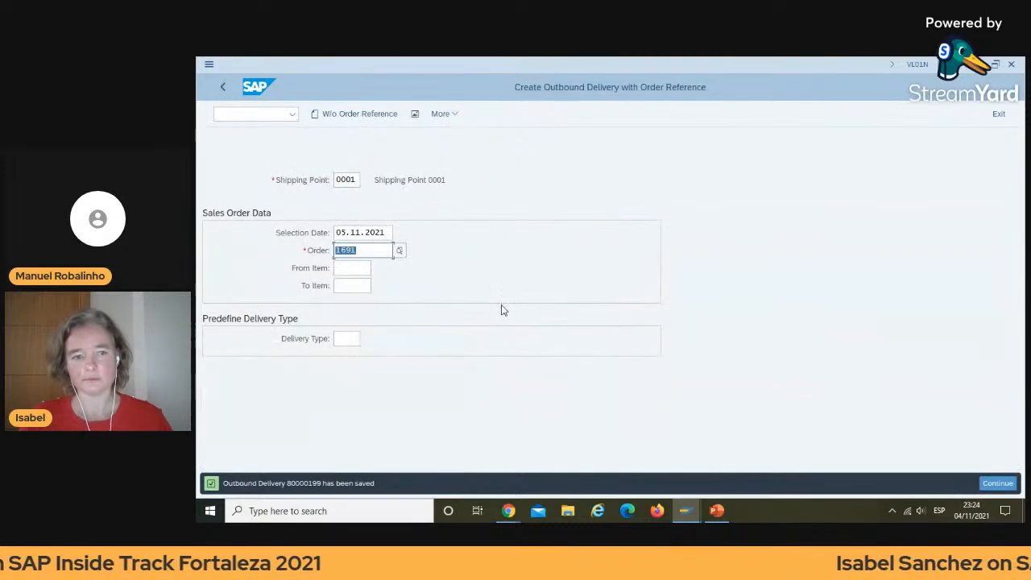
Step: Leave VL01N and open the saved outbound delivery for changes with VL02N
click(501, 313)
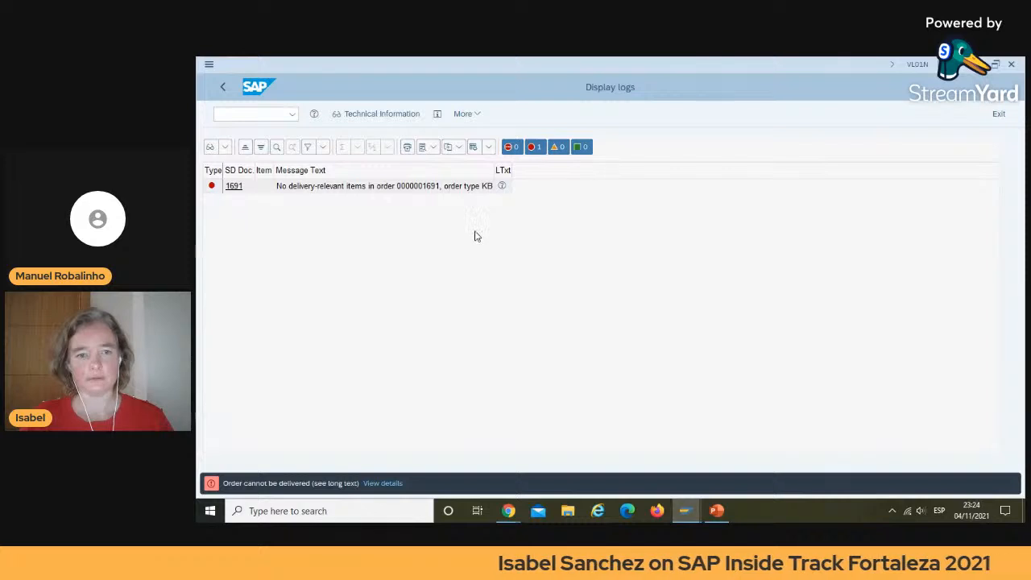
click(222, 87)
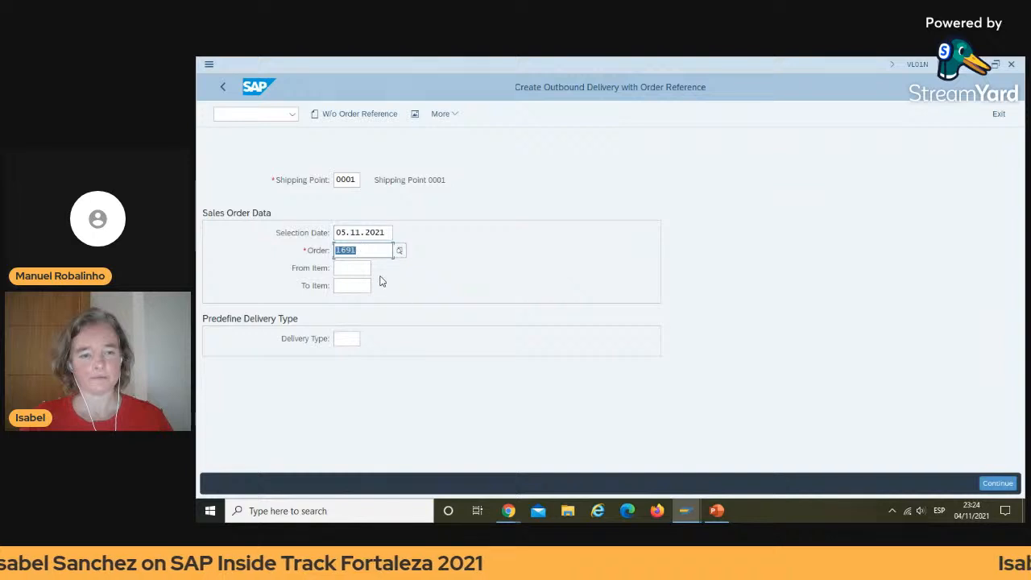
click(226, 85)
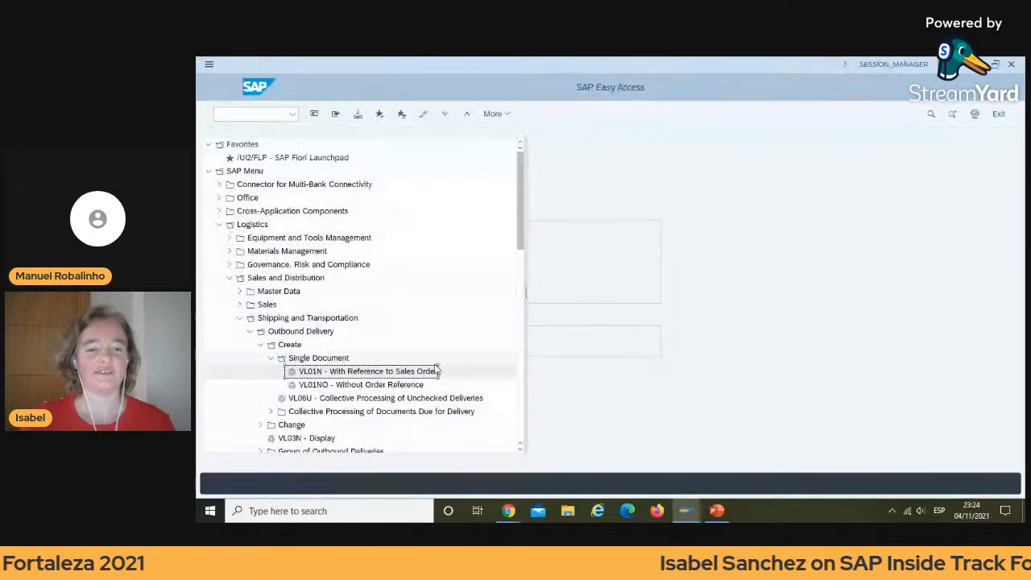
click(260, 425)
double_click(310, 413)
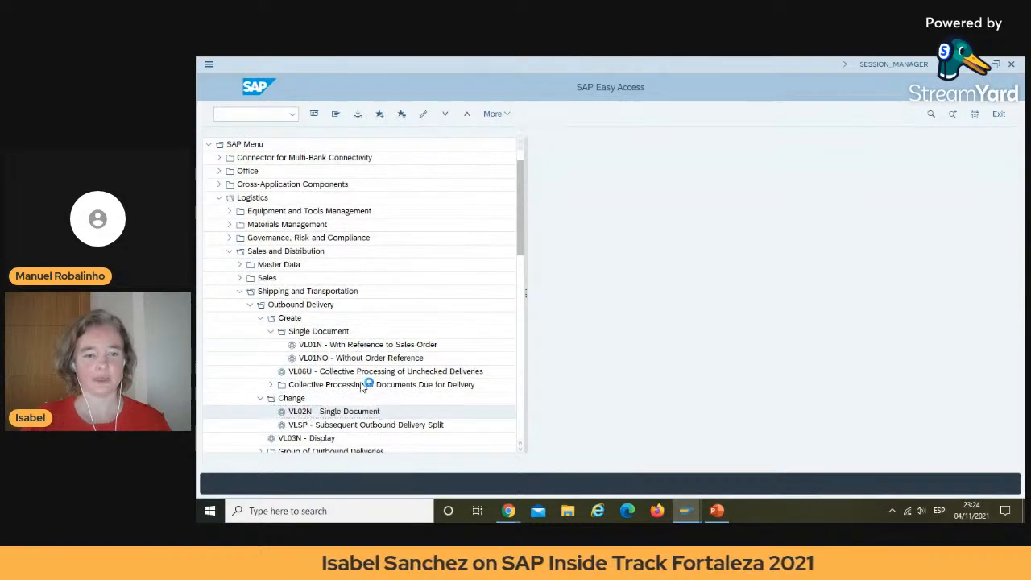
key(Return)
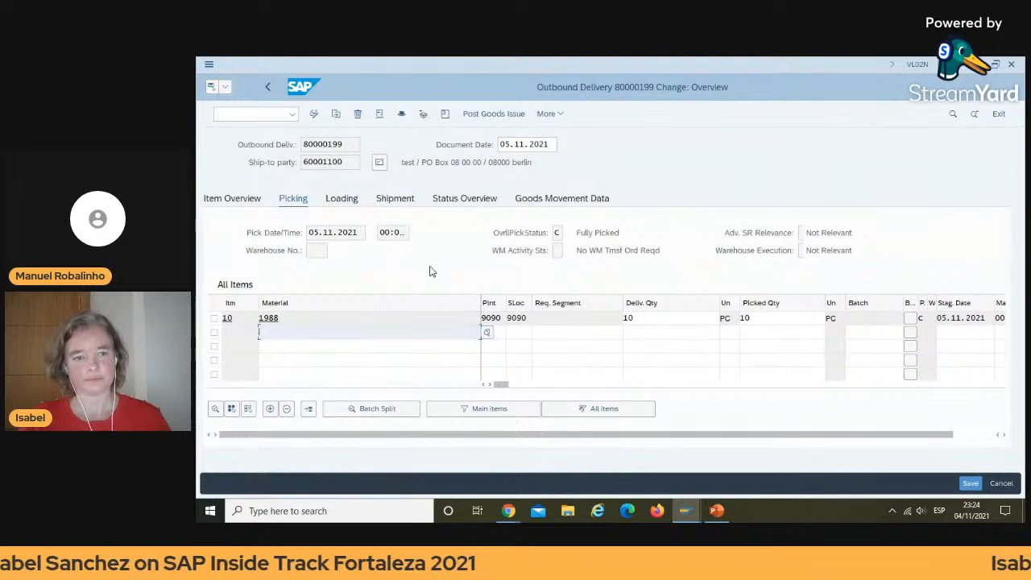
Step: Post the goods issue for the outbound delivery and reopen it to check its picking and goods movement status
click(472, 202)
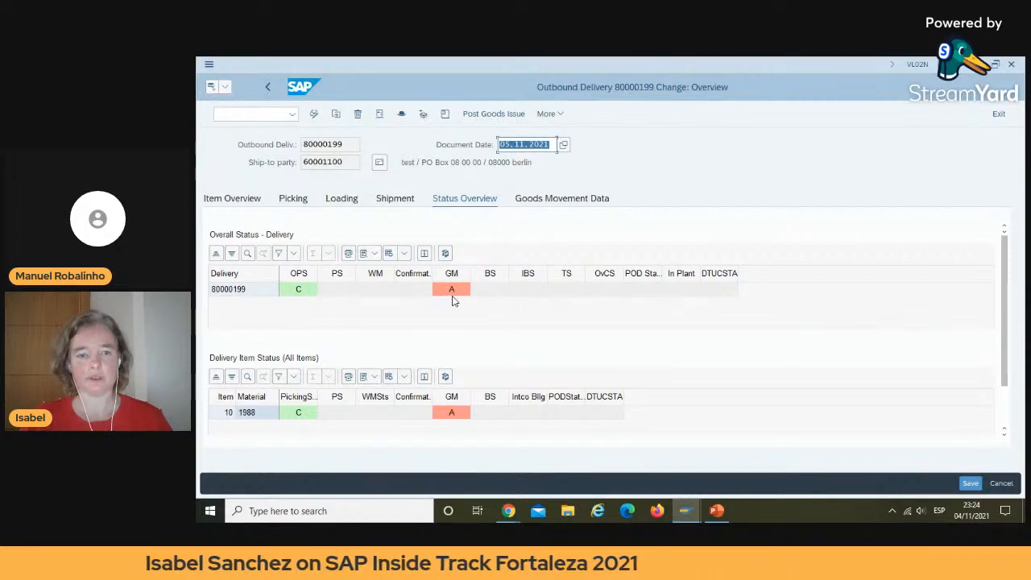
click(492, 113)
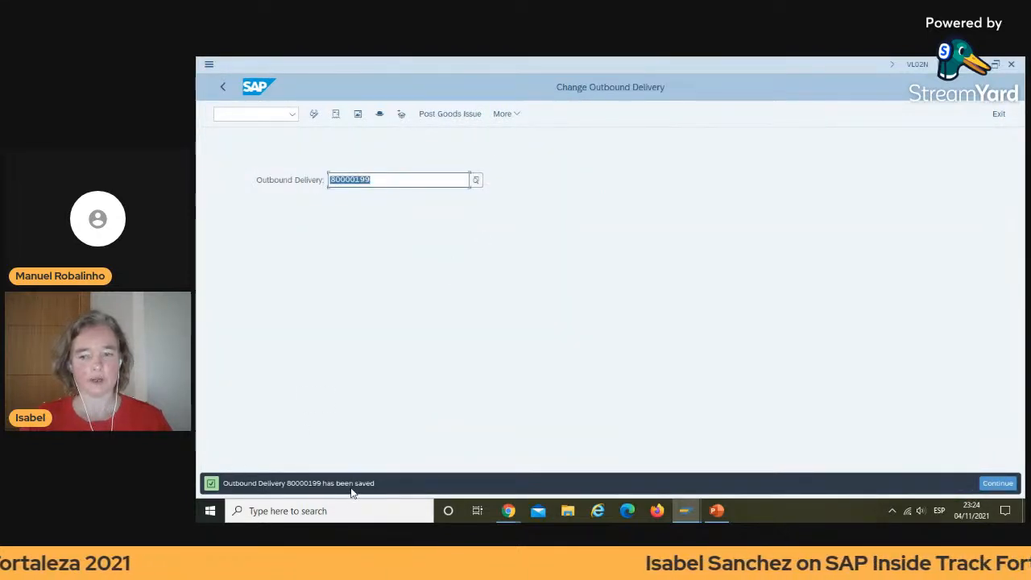
click(997, 483)
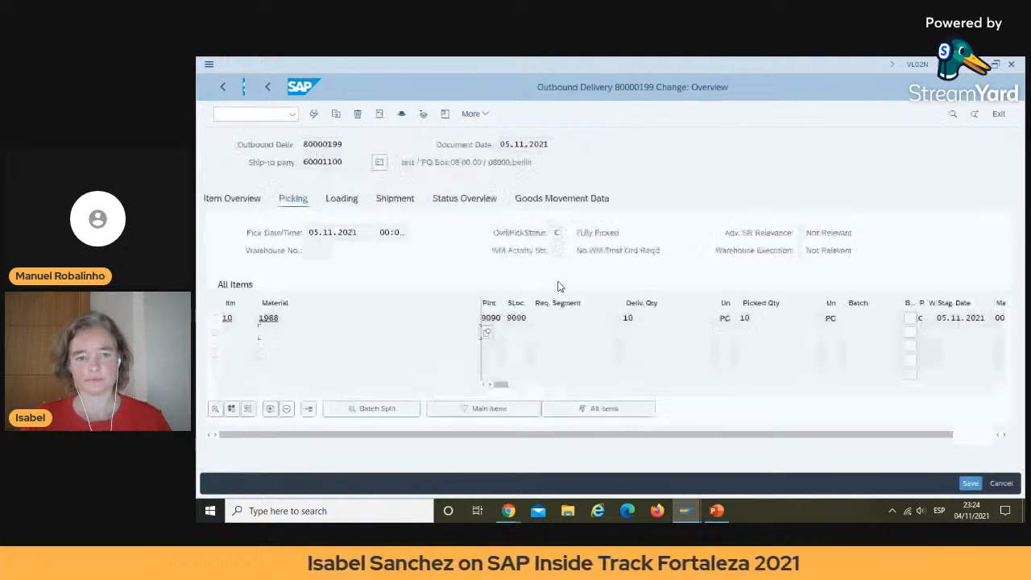
click(477, 210)
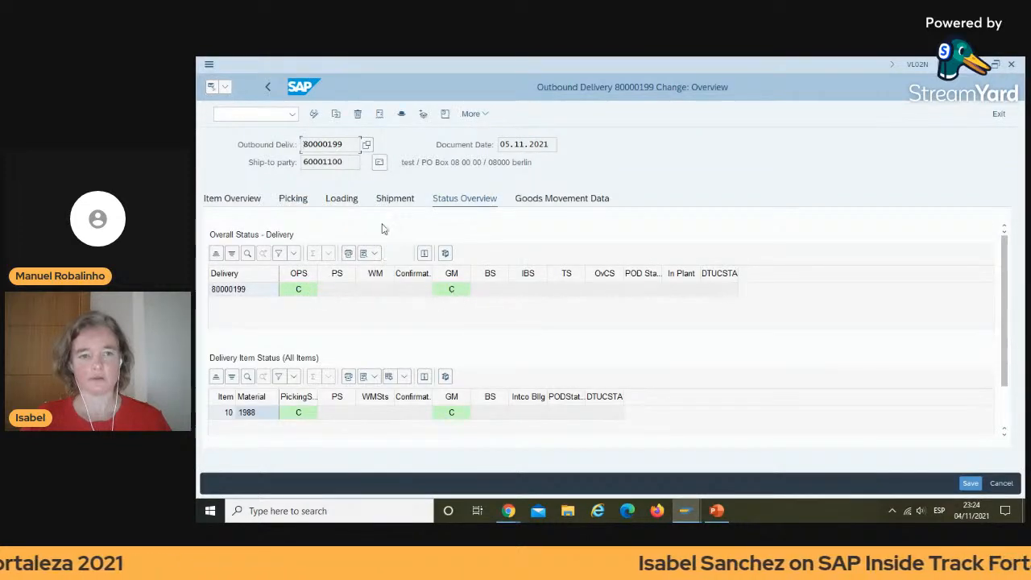
click(268, 87)
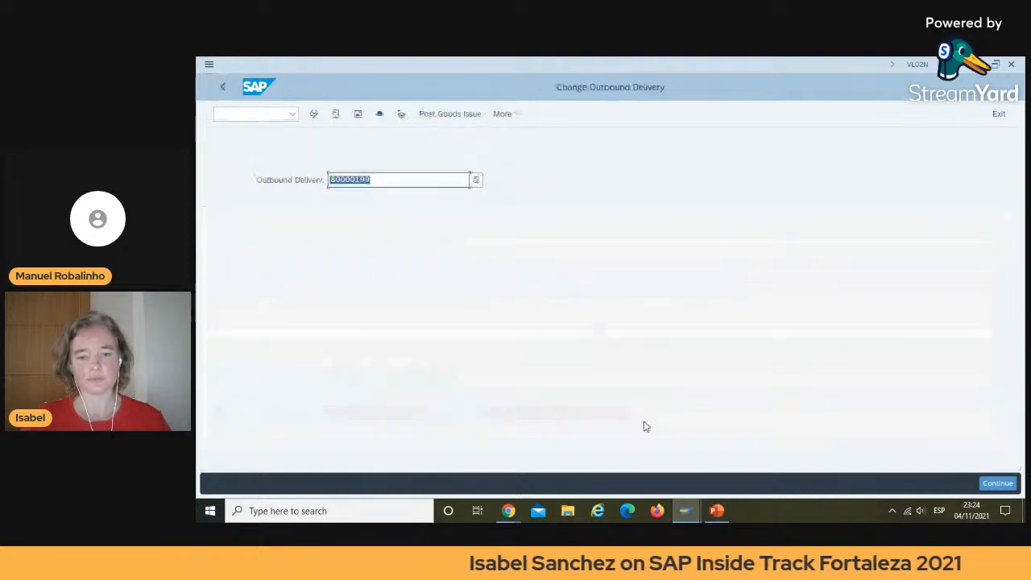
Step: Examine the customer consignment stock of material 1988 in the Stock Overview session and return to the delivery session
mouse_move(694, 517)
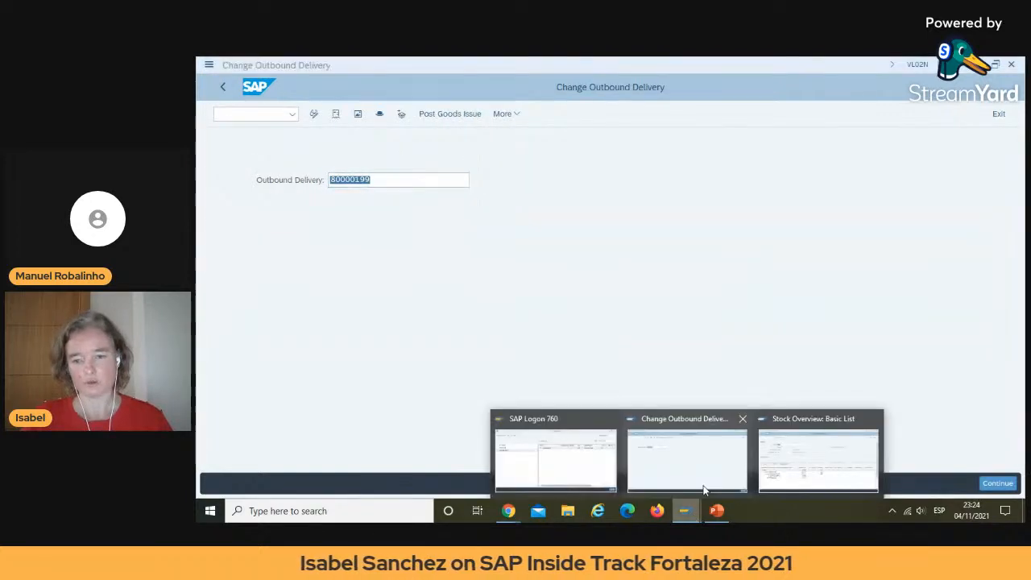
click(815, 447)
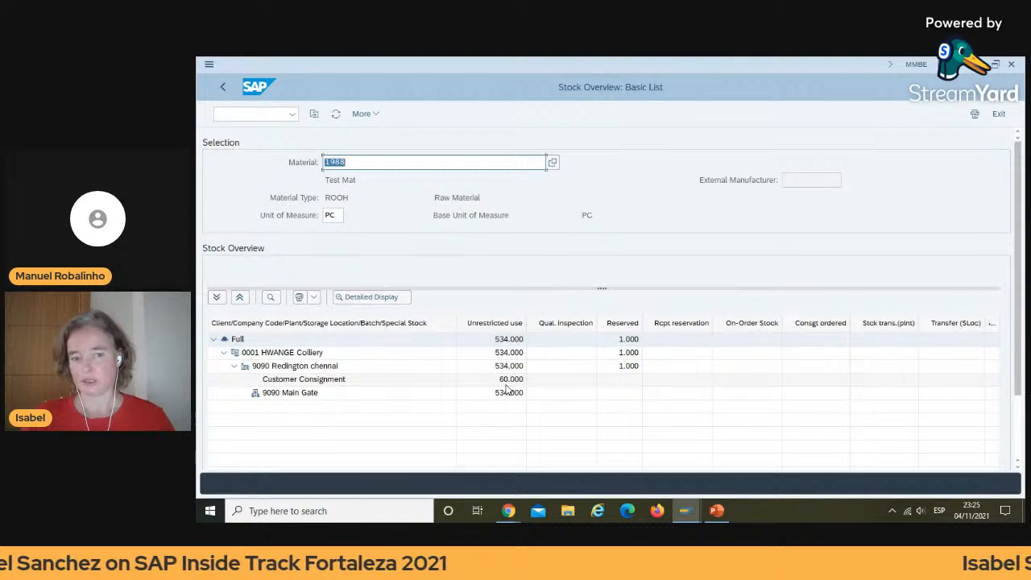
click(686, 510)
click(708, 449)
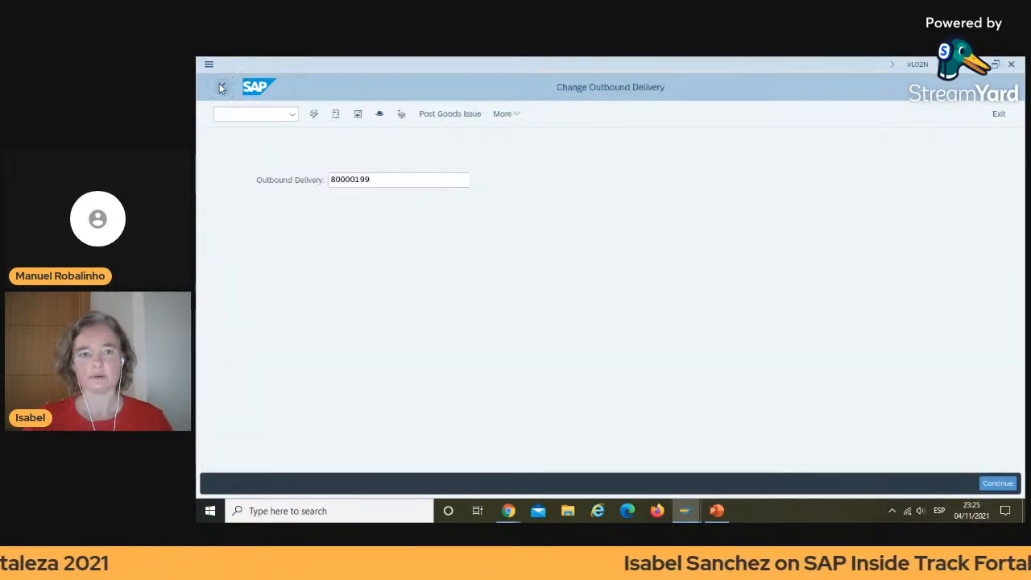
Step: Leave the delivery change transaction and start VA01 to create a sales order
click(223, 87)
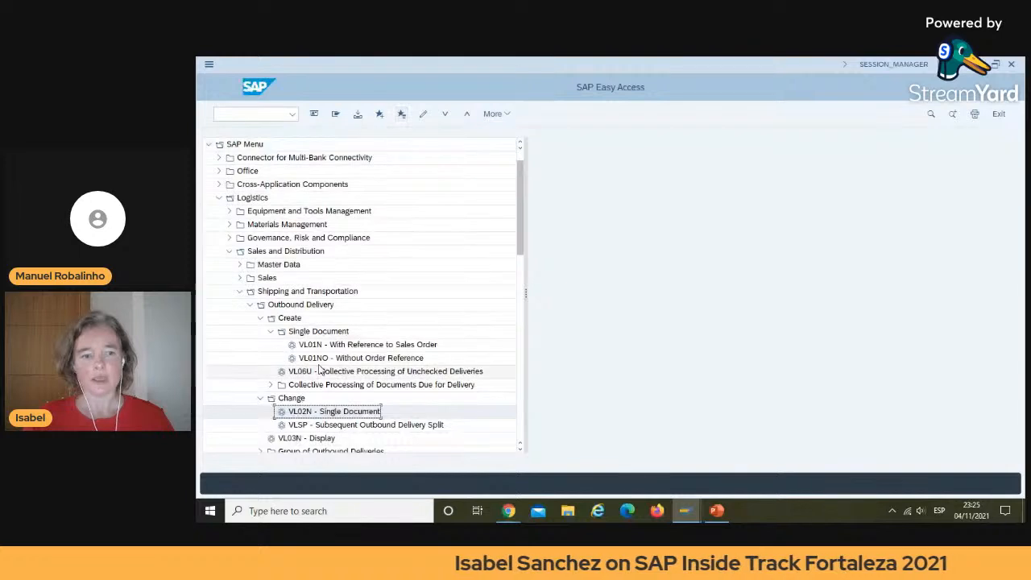
click(240, 294)
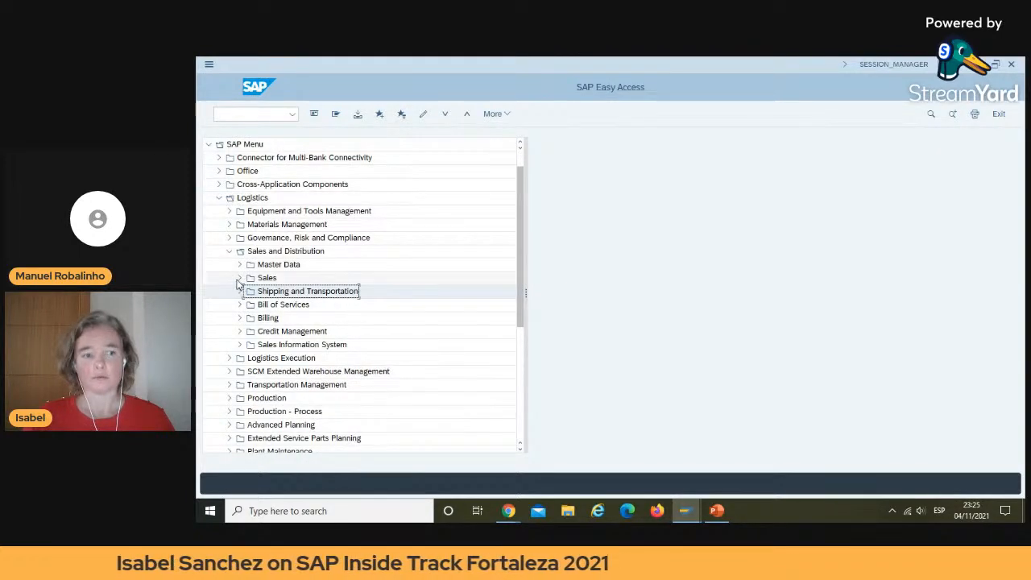
click(239, 278)
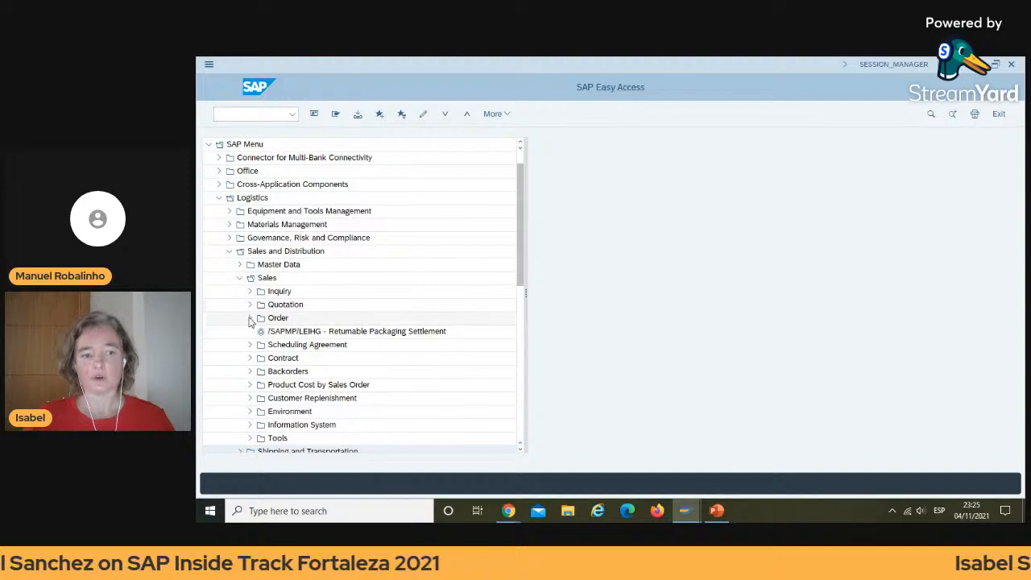
click(250, 318)
double_click(302, 331)
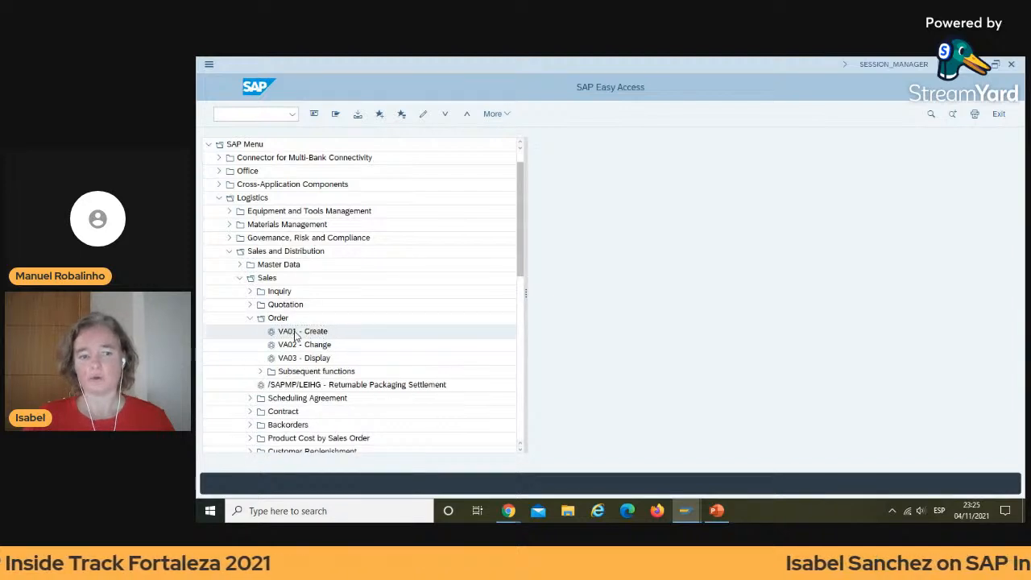
Step: Choose order type KE, Consignment Issue, and continue to the order overview
click(356, 180)
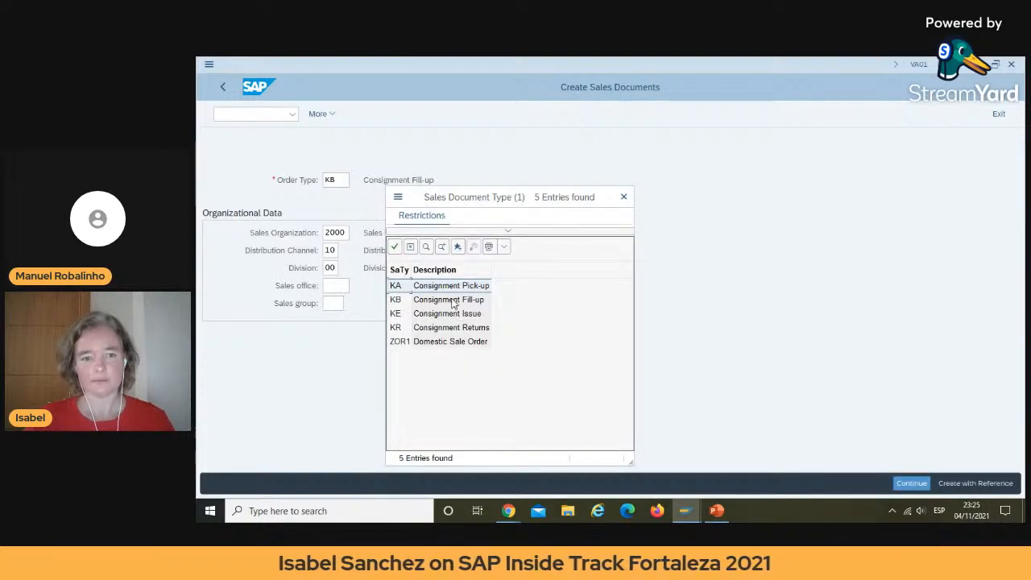
double_click(465, 319)
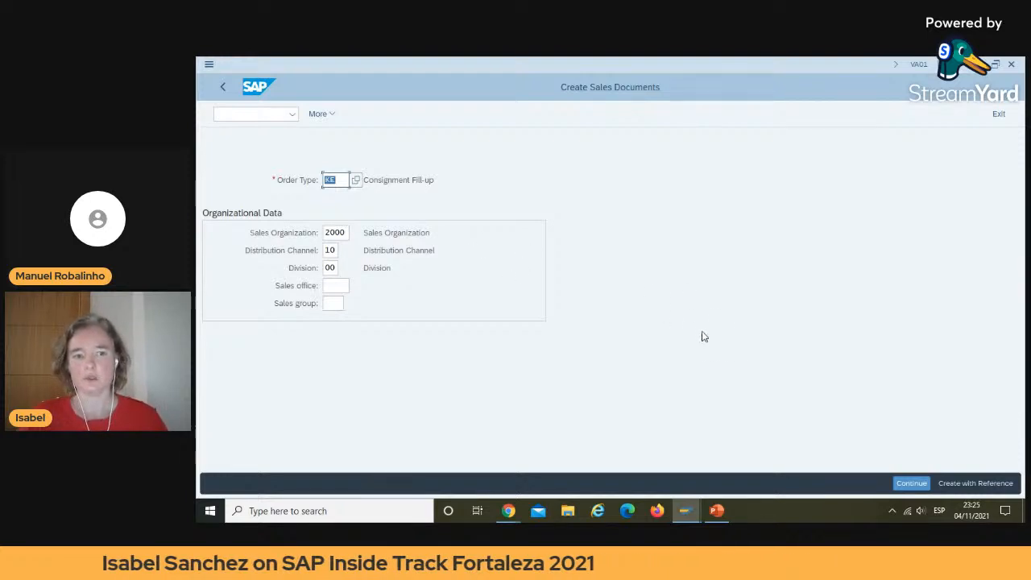
click(910, 484)
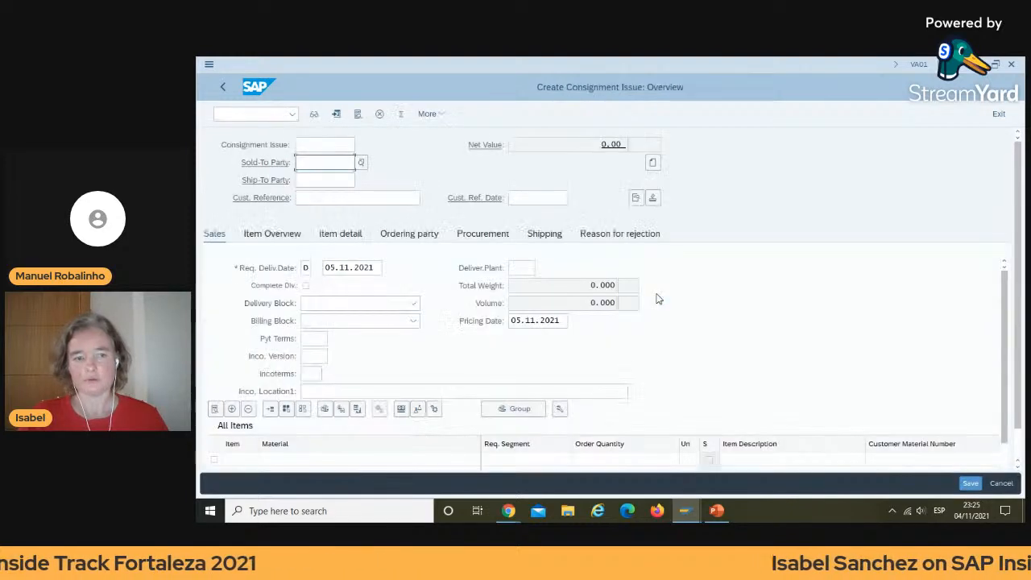
Step: Enter the customer number as sold-to and ship-to party, with "consignment" as the customer reference
text(6)
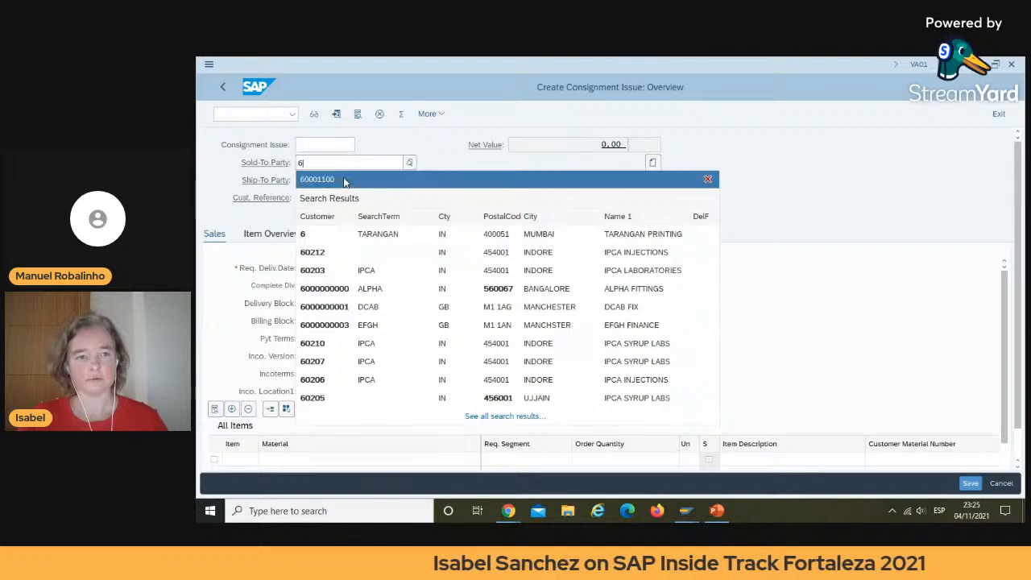
click(335, 180)
text(6)
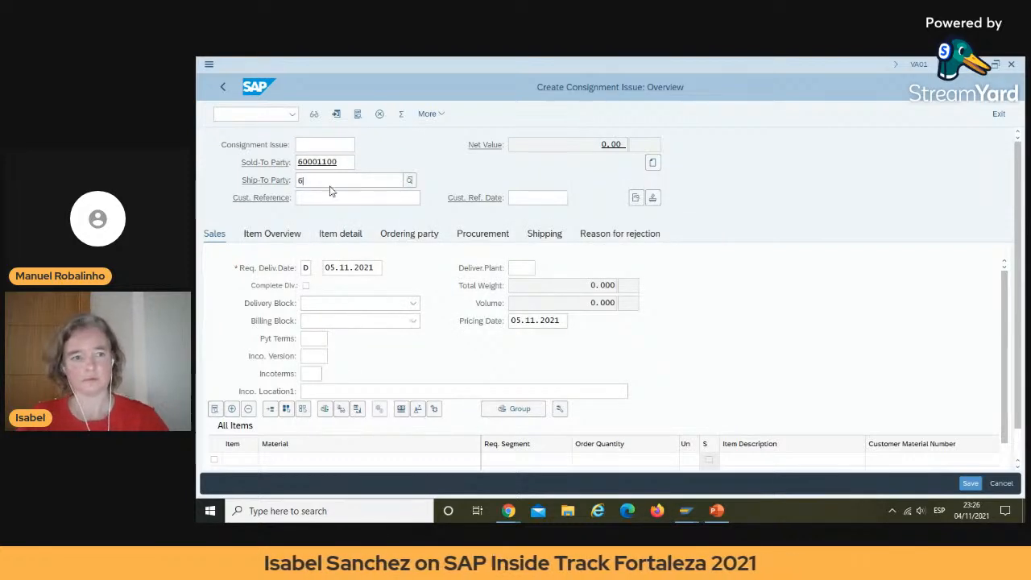
click(337, 196)
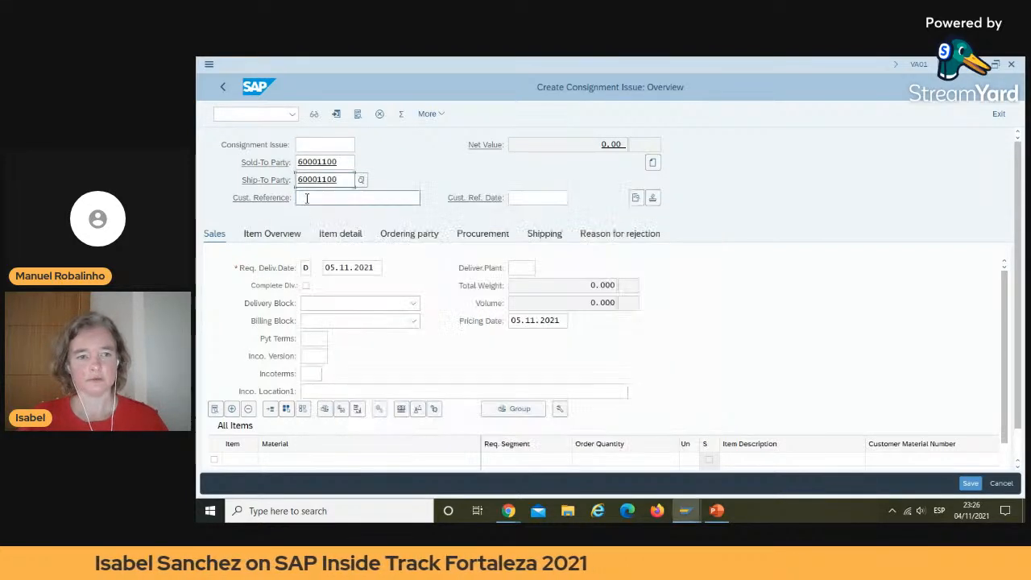
text(c)
click(329, 216)
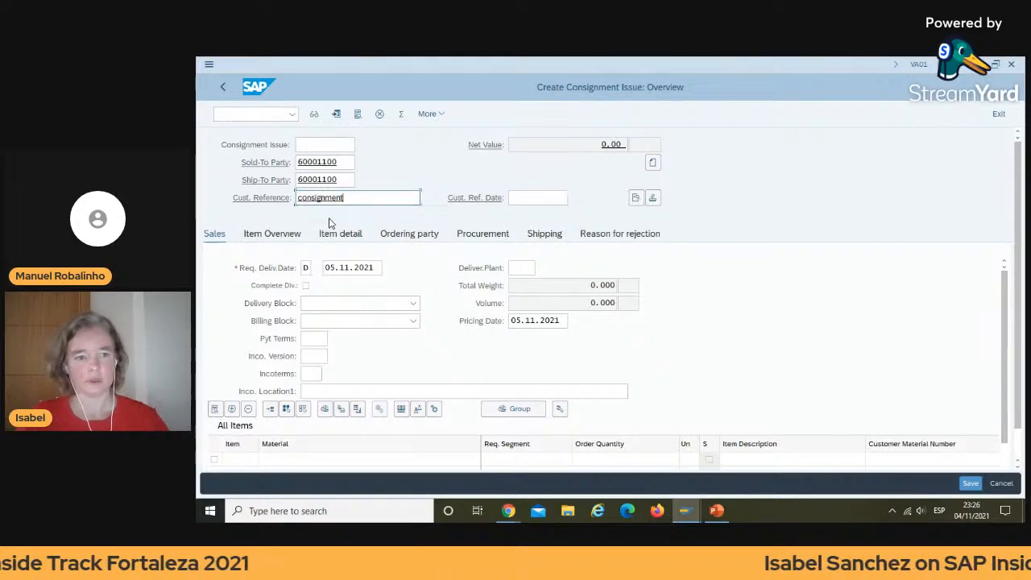
Step: Add material 1988 as an order item with an order quantity of 10
click(297, 459)
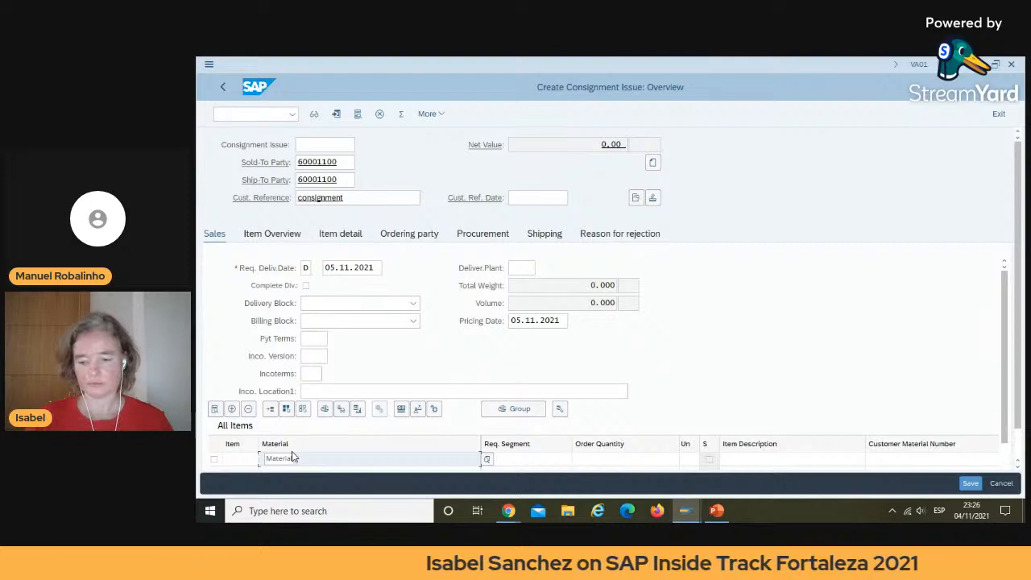
key(alt+Tab)
click(292, 456)
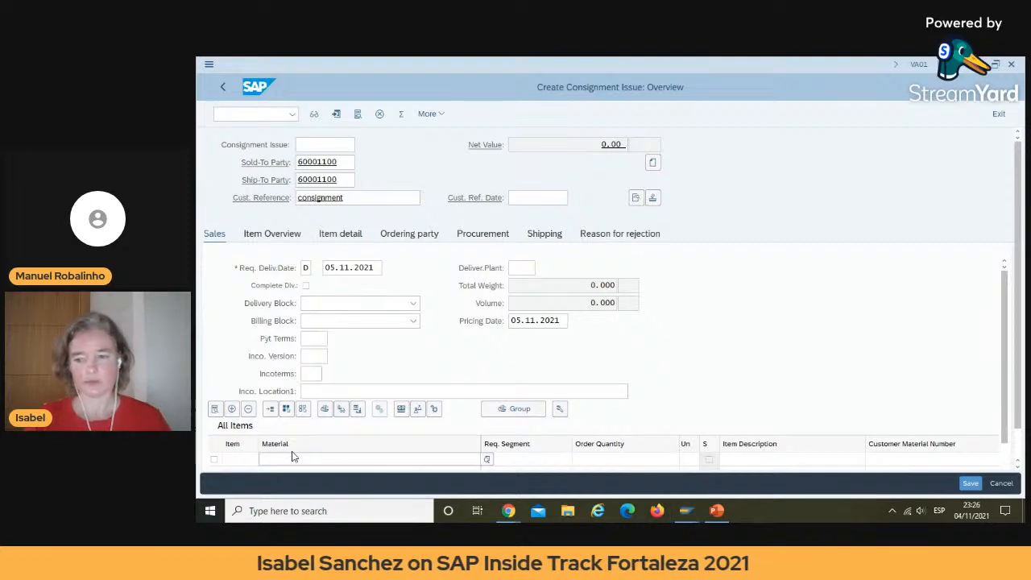
text(1988)
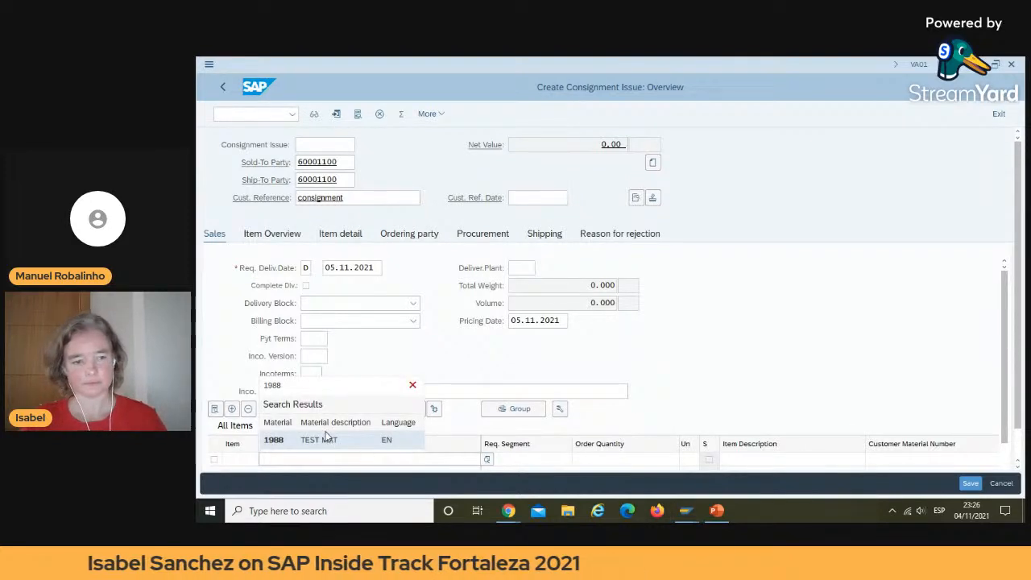
click(328, 442)
click(604, 462)
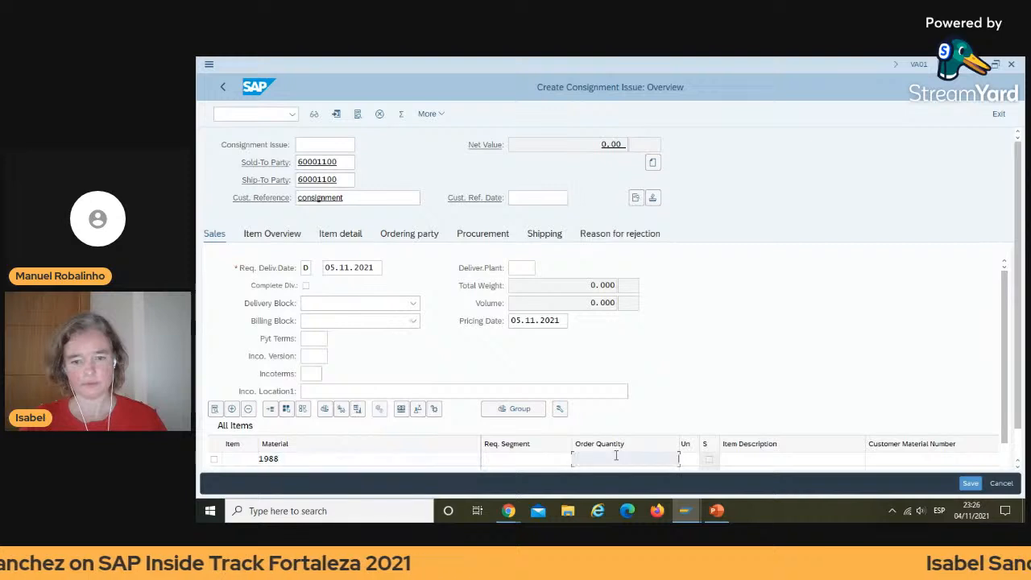
text(10)
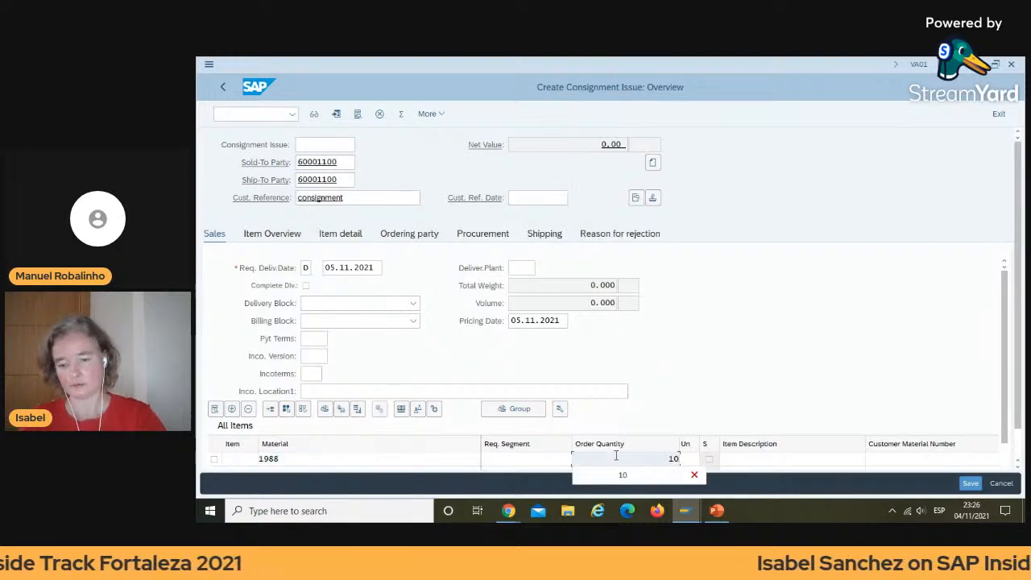
Step: Set the consignment issue order's payment terms to 0001, payable immediately due net
key(Return)
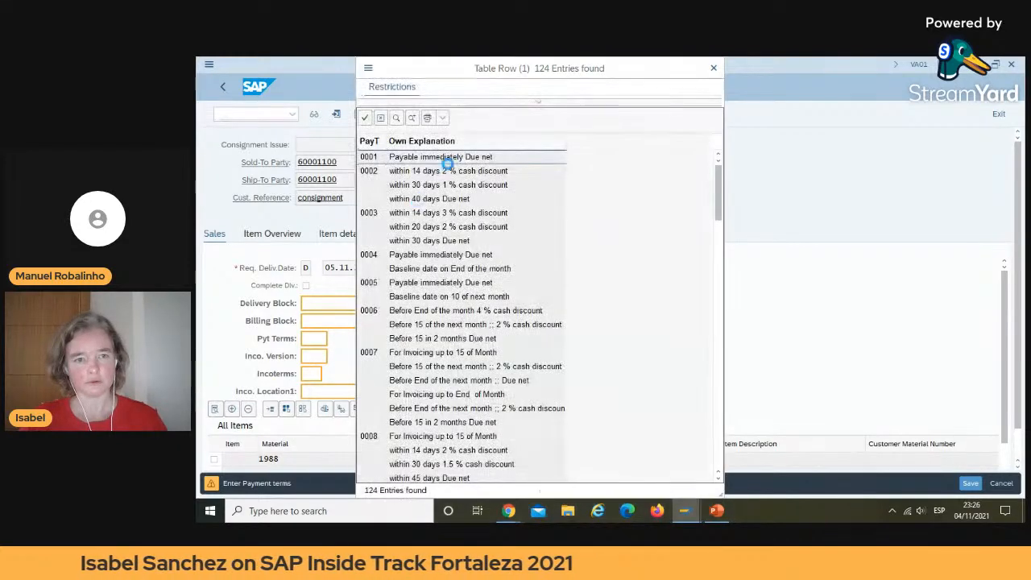
click(450, 157)
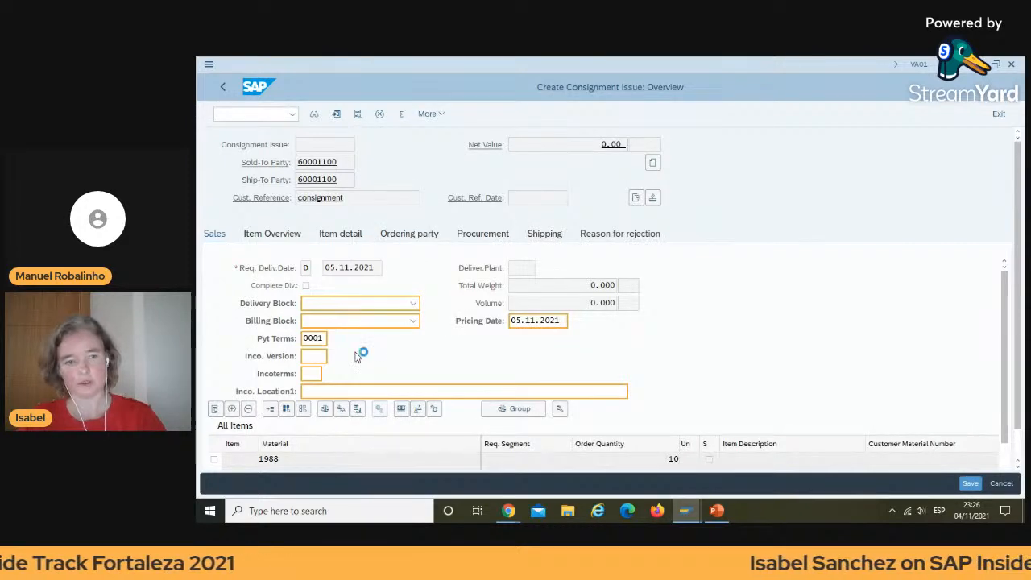
key(Return)
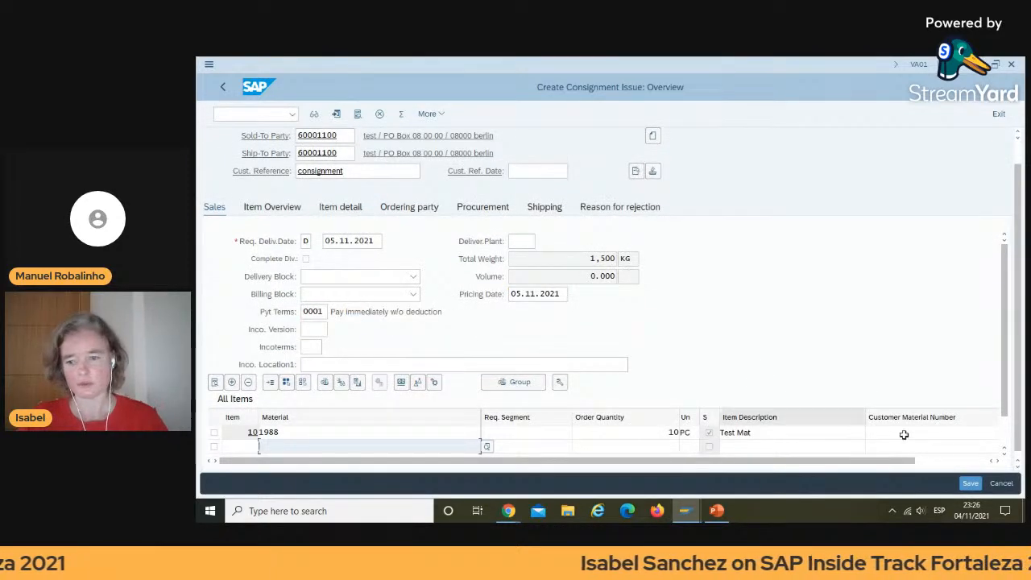
Step: Edit the incomplete order from its incompletion log and set the header Incoterms to CFR with location New York
click(971, 483)
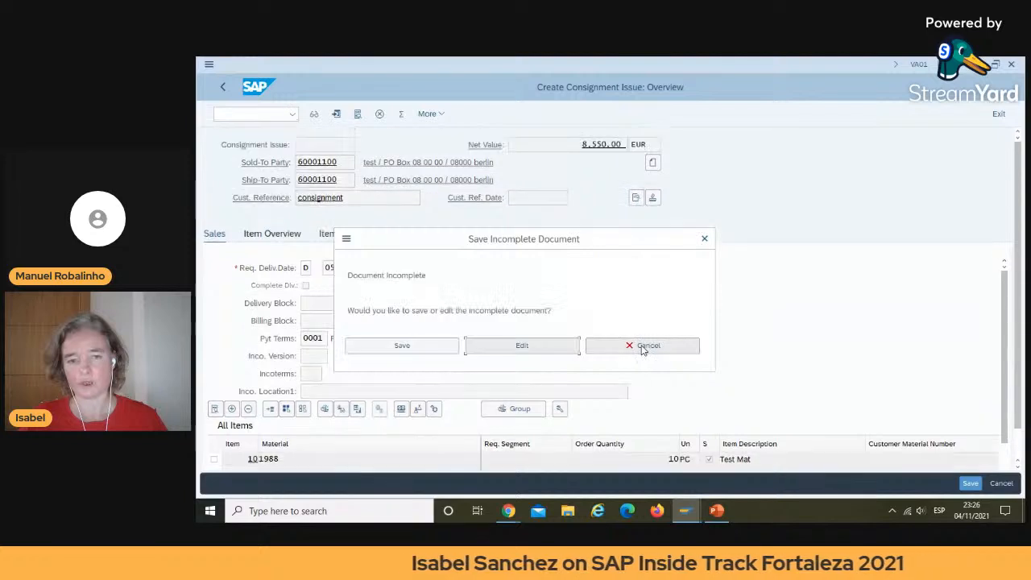
click(559, 348)
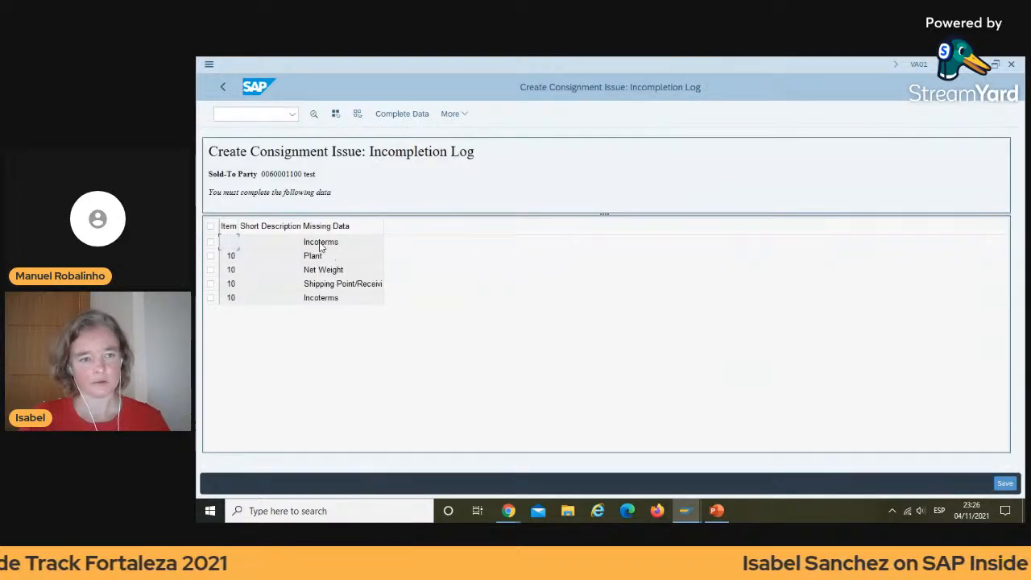
double_click(321, 243)
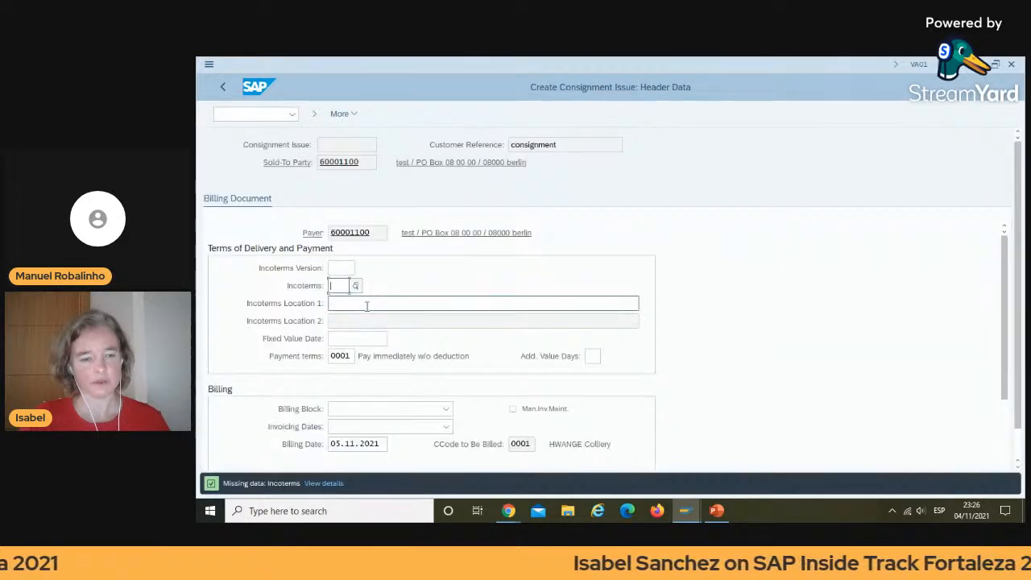
click(358, 287)
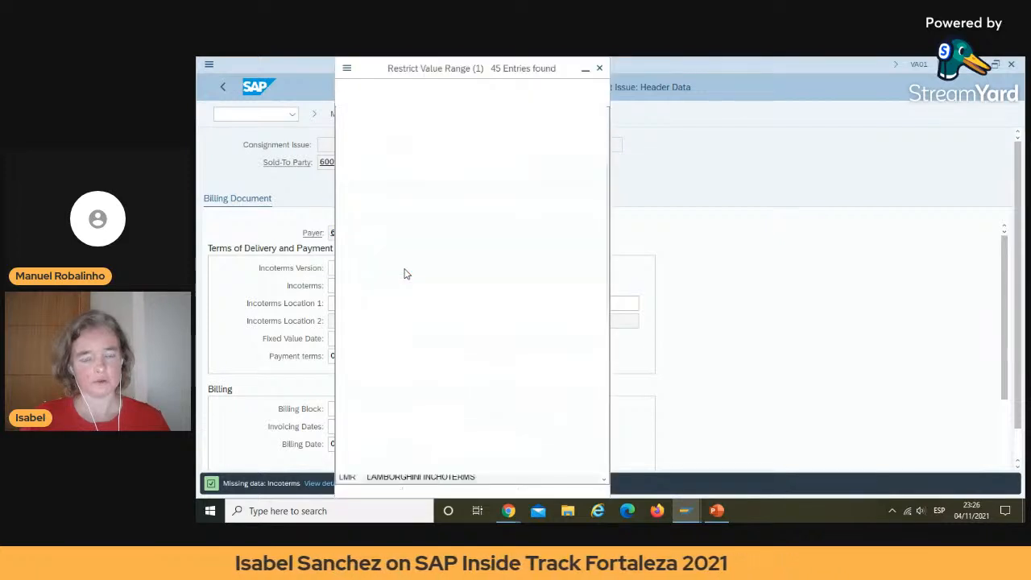
double_click(399, 198)
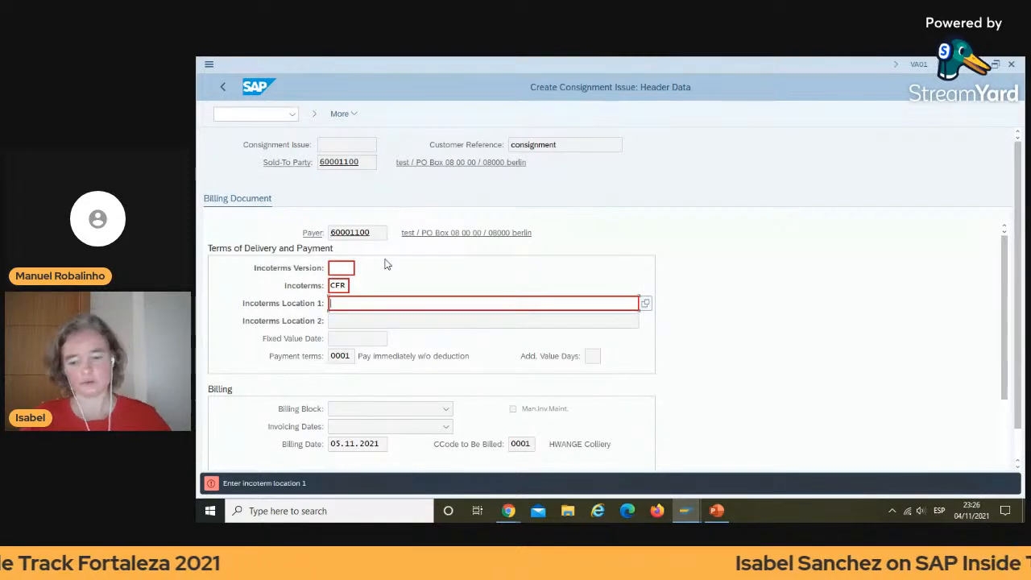
key(BackSpace)
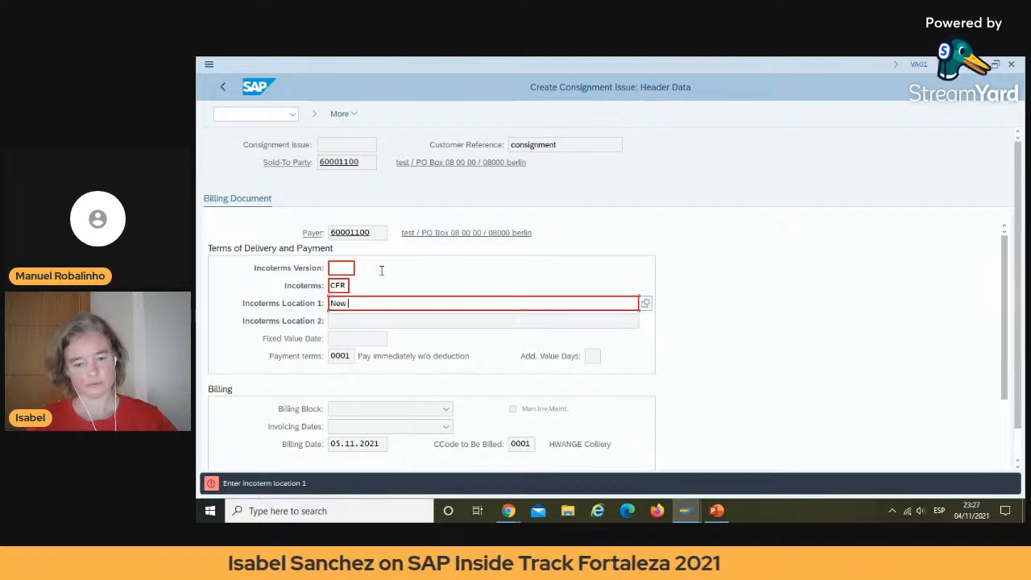
key(Return)
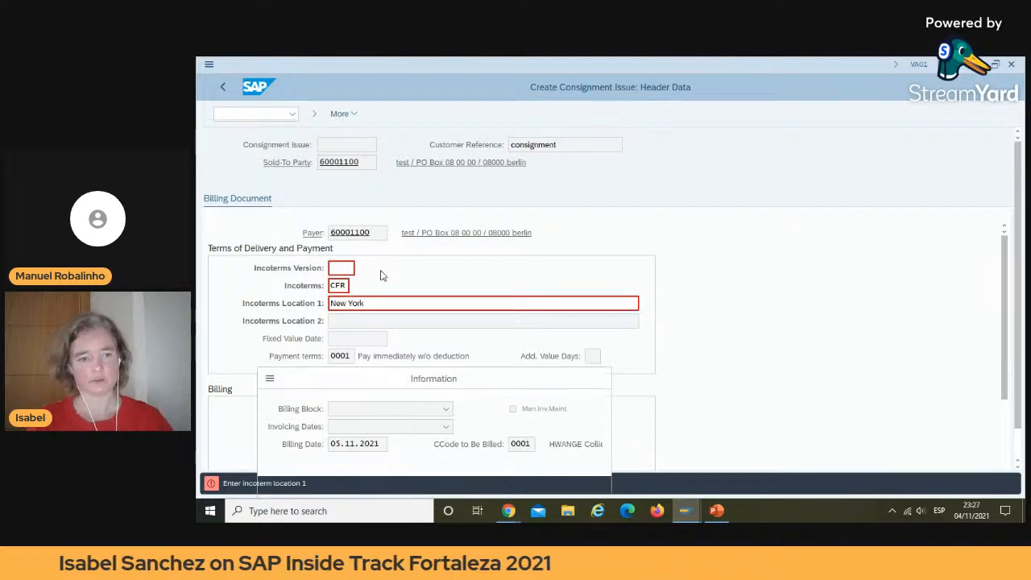
key(Return)
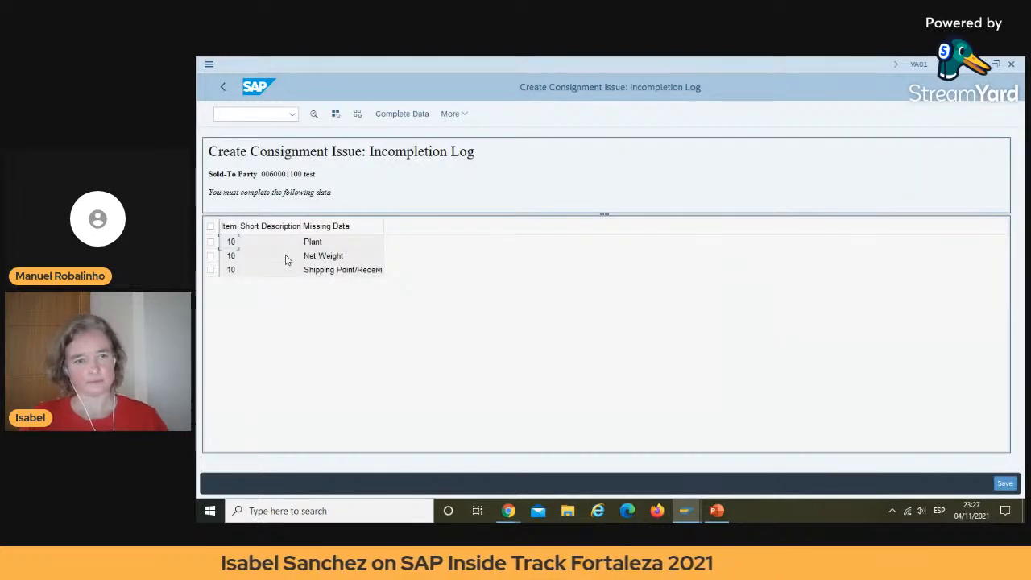
Step: Complete item 10's missing shipping data with plant 9090 and storage location 9090
double_click(327, 241)
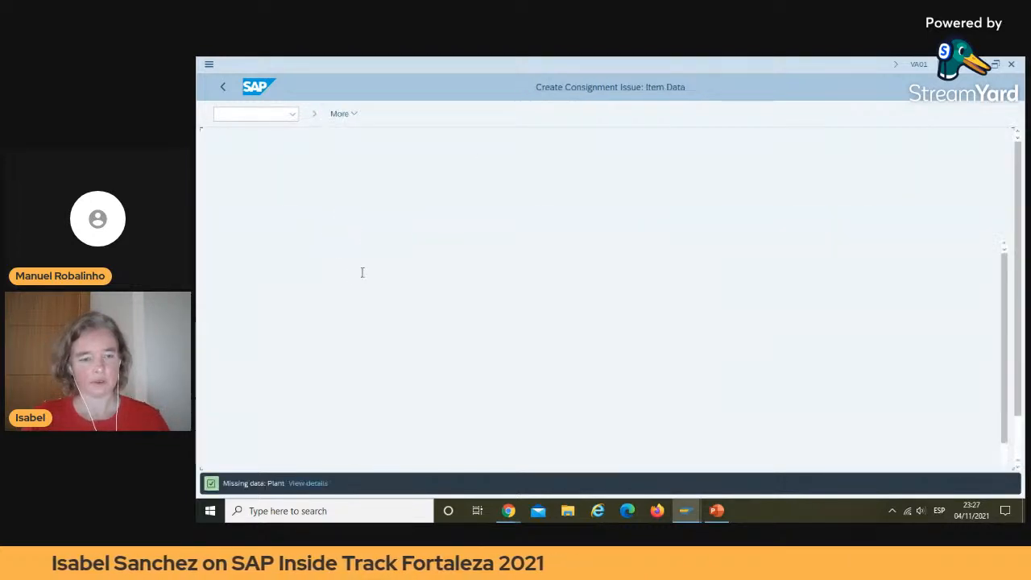
text(0001)
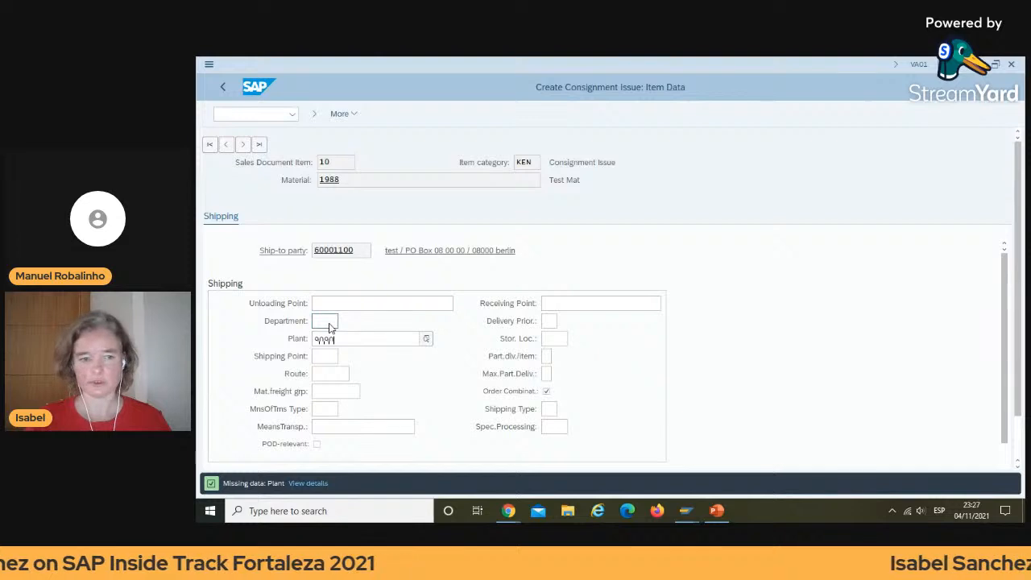
click(370, 358)
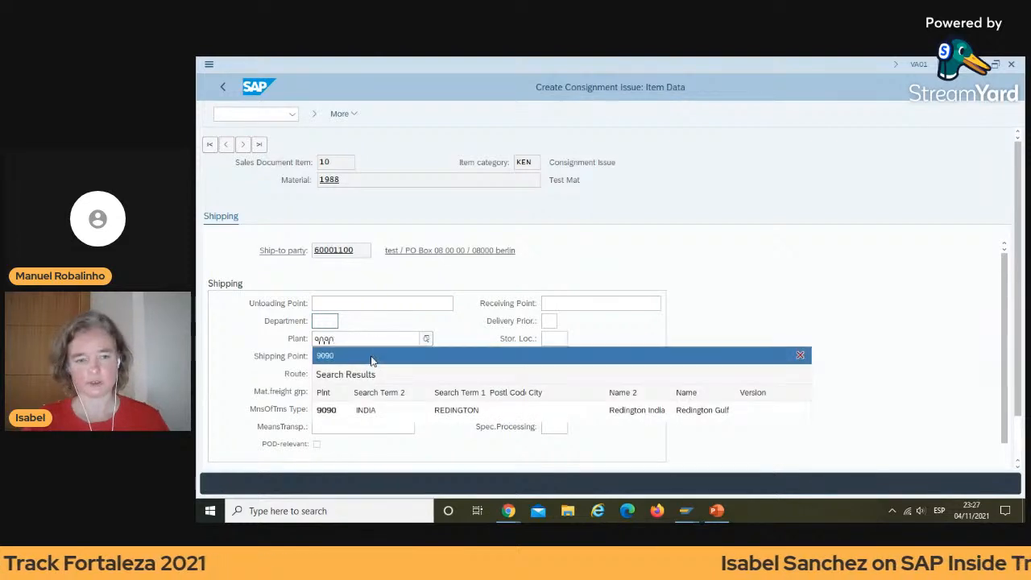
click(558, 338)
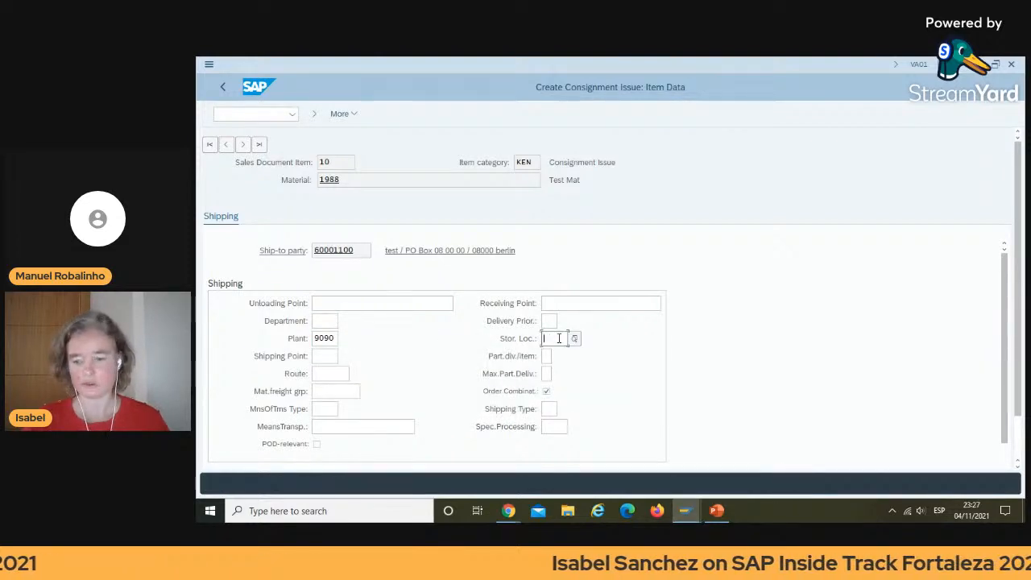
text(90)
key(Return)
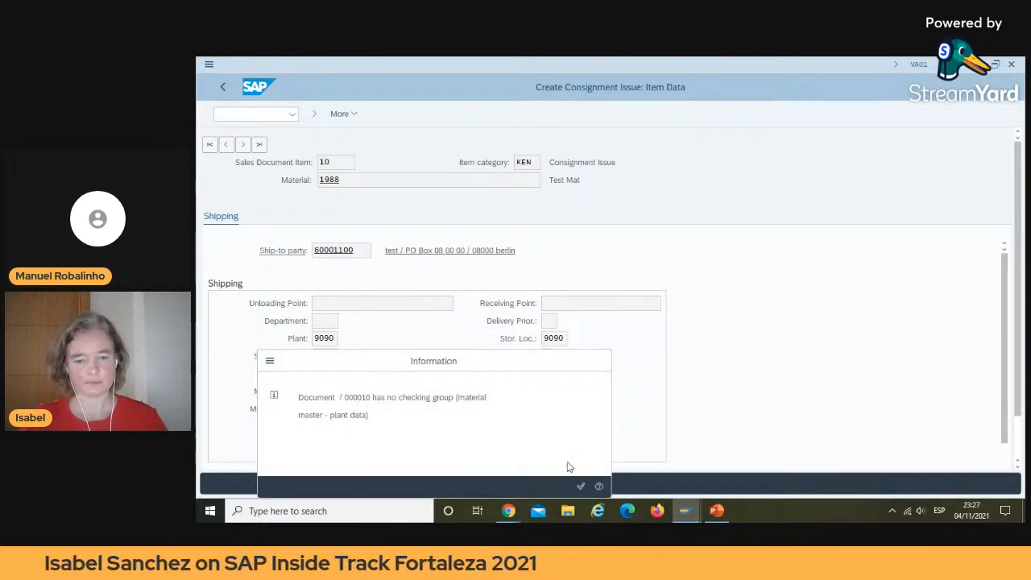
click(582, 484)
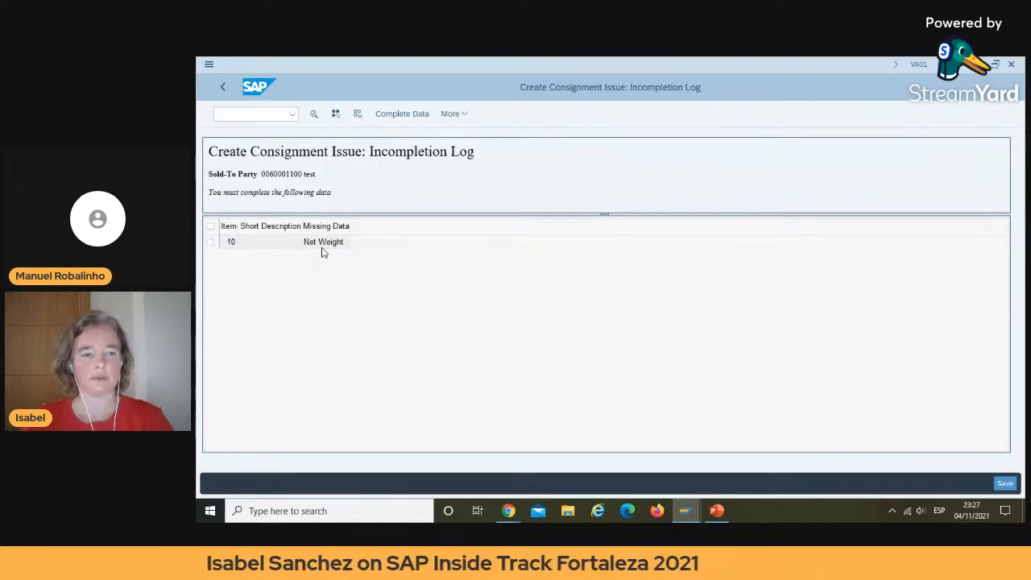
Step: Enter a net weight of 1 kg for item 10 and save the consignment issue order
double_click(323, 252)
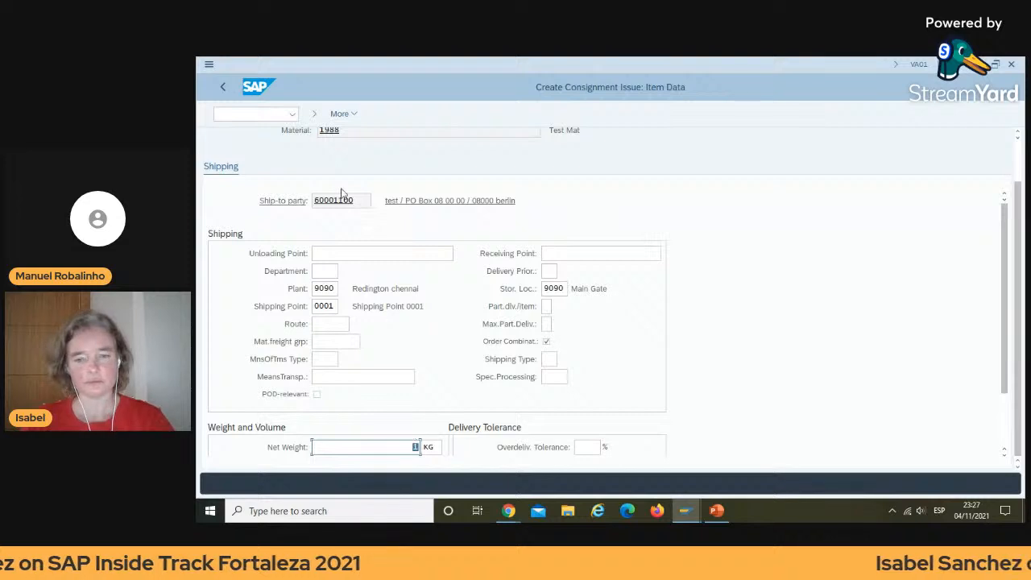
text(1)
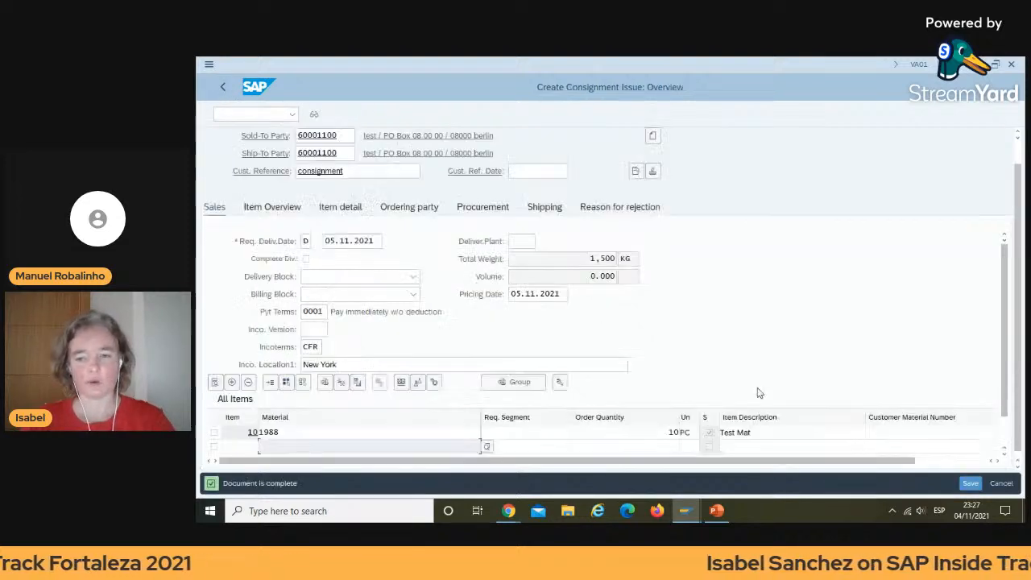
click(970, 484)
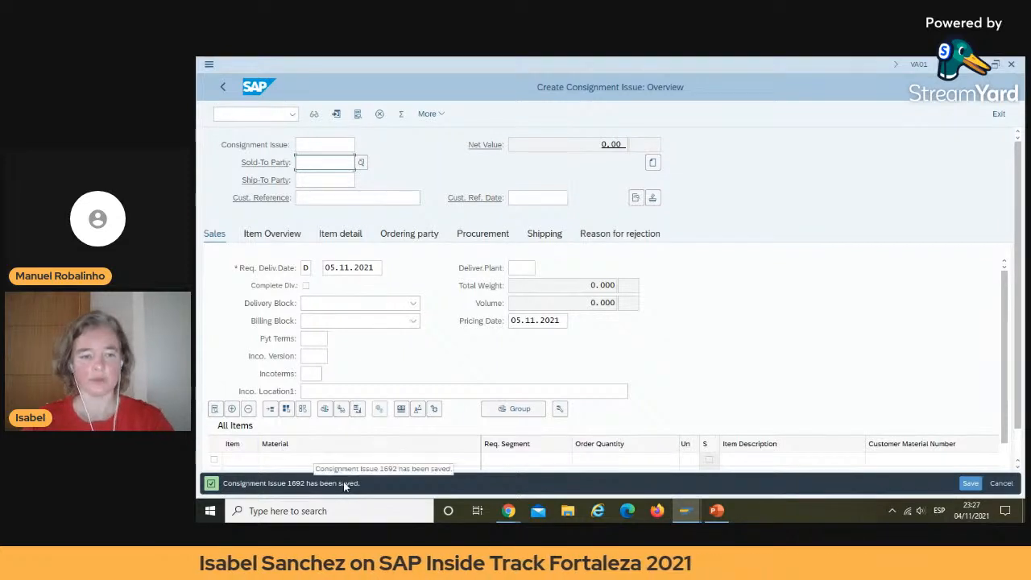
Step: Leave order creation and open the saved consignment issue order for editing in VA02
click(224, 89)
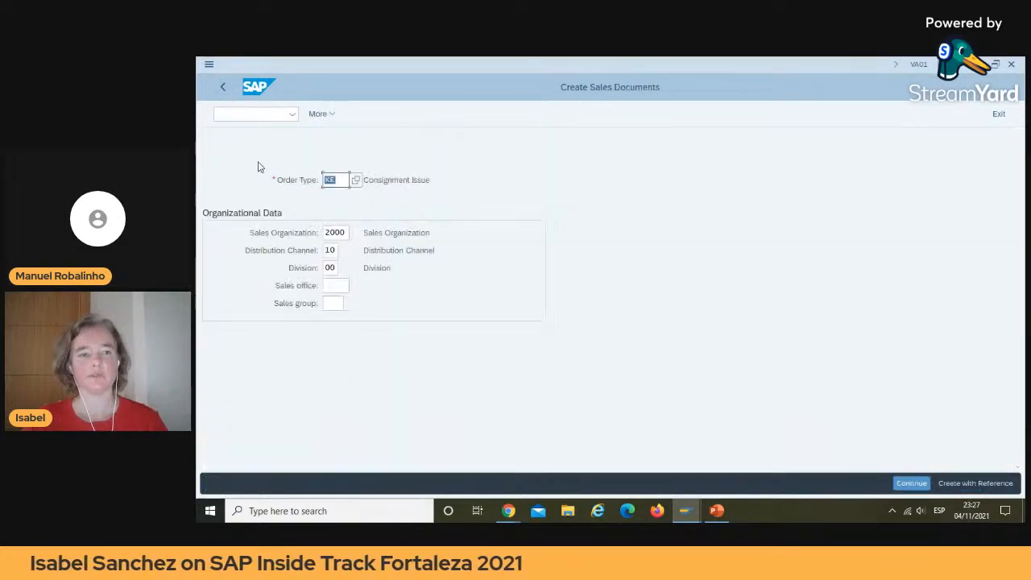
click(231, 91)
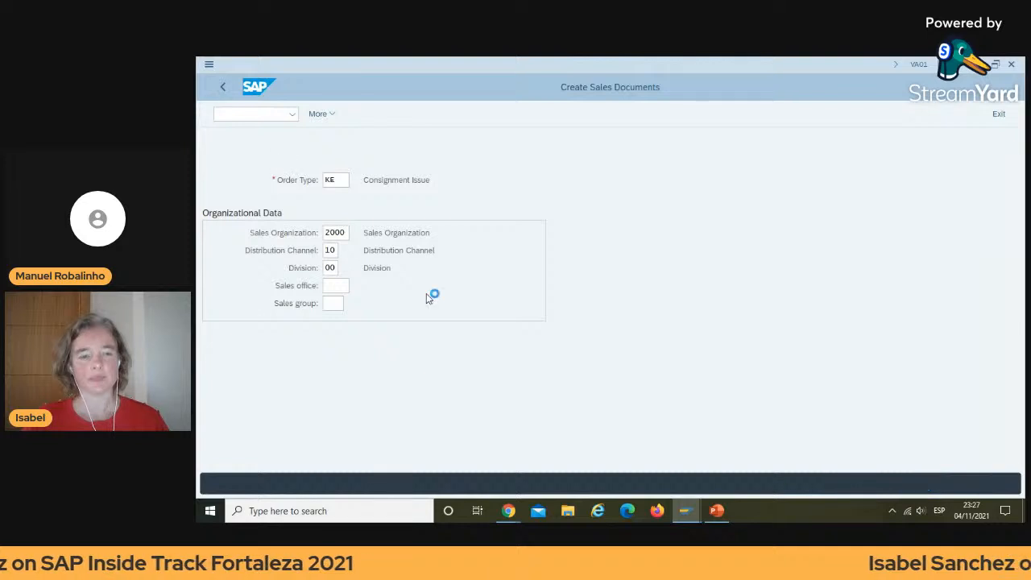
double_click(305, 345)
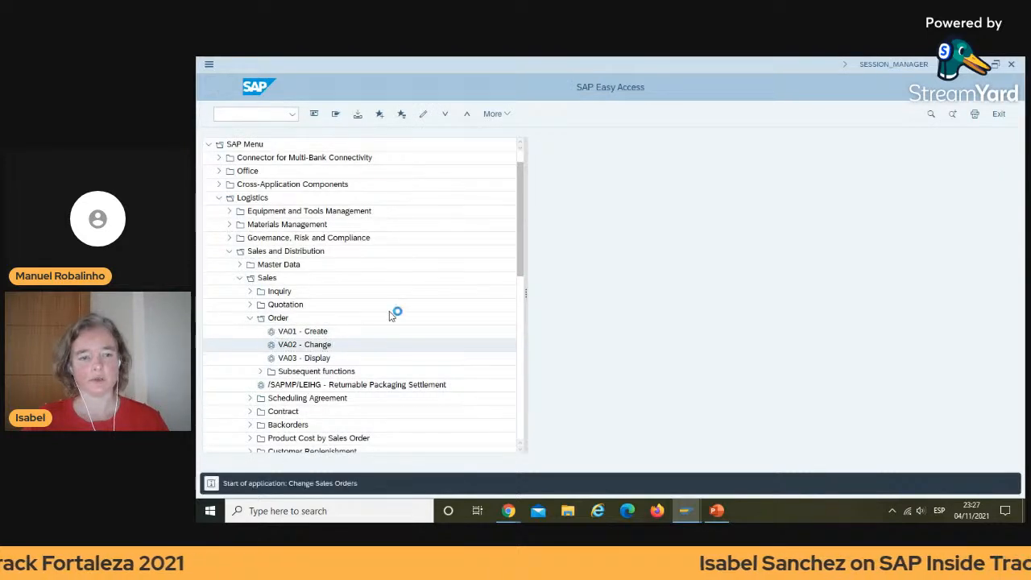
key(Return)
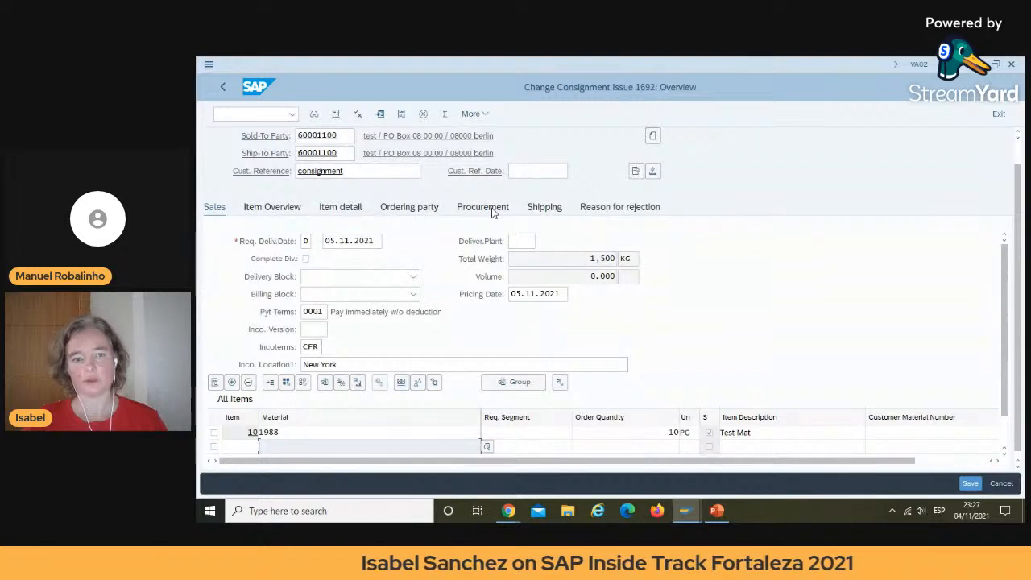
Step: Set the confirmed quantity of material 1988 to 10 in the procurement data and save the order
click(491, 207)
click(539, 318)
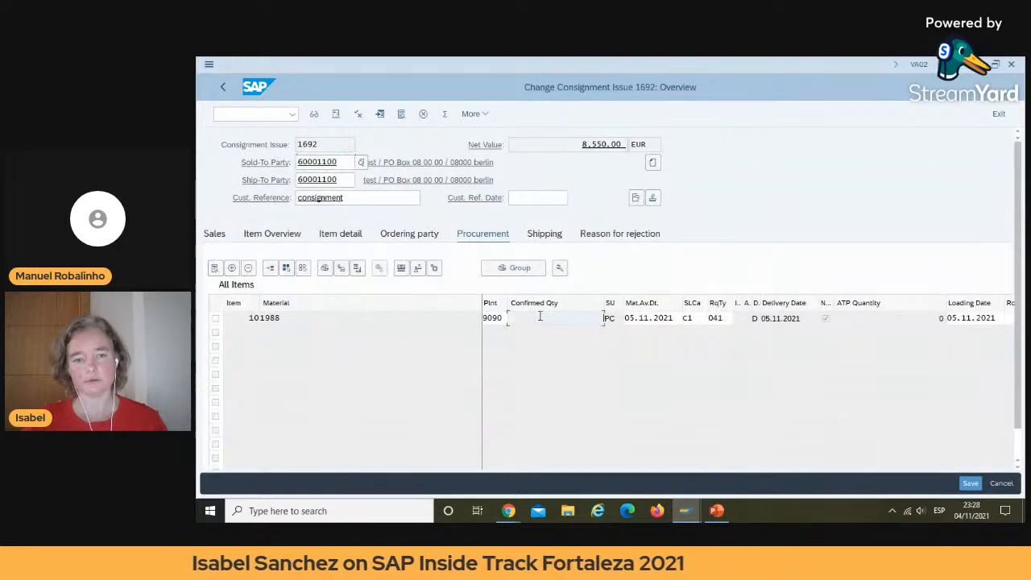
text(10)
key(Return)
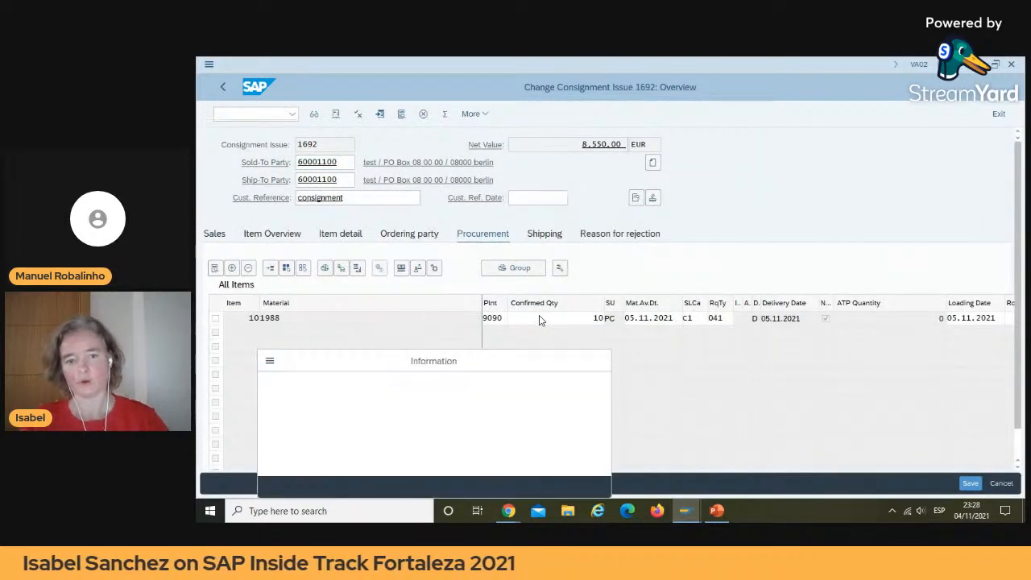
key(Return)
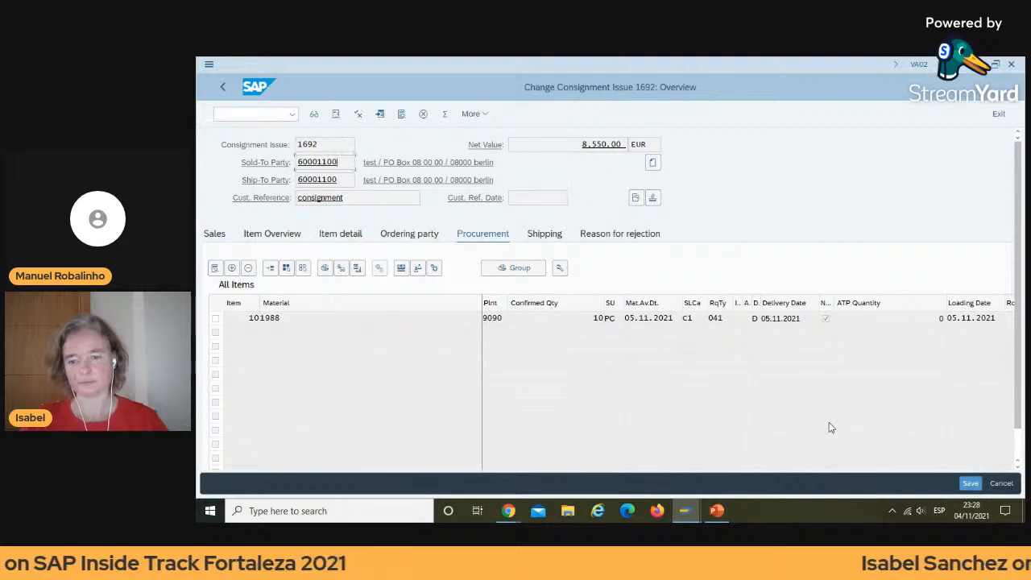
key(ctrl+s)
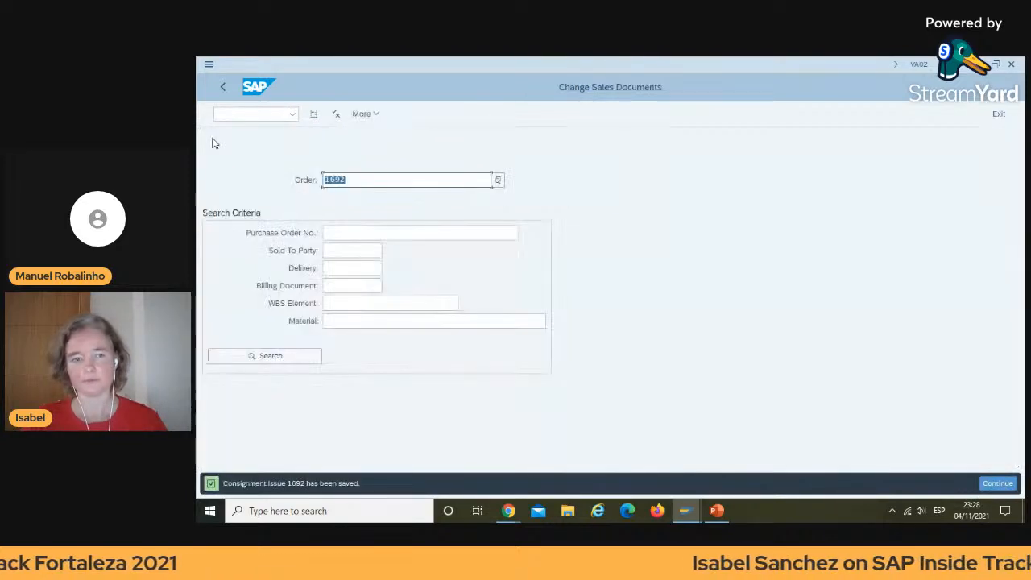
Step: Leave order change and start VL01N to create an outbound delivery with reference to a sales order
click(220, 86)
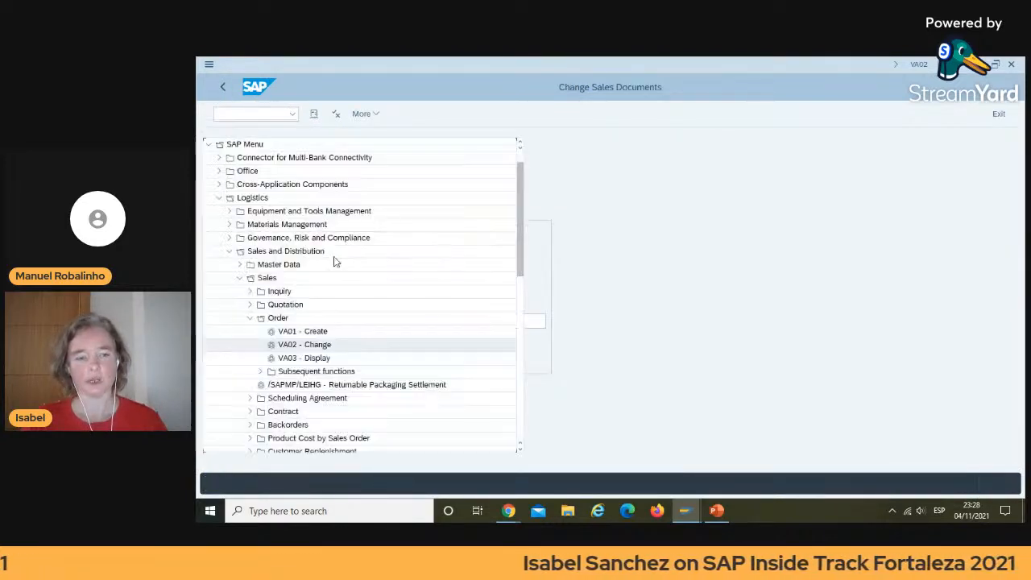
click(252, 322)
click(250, 320)
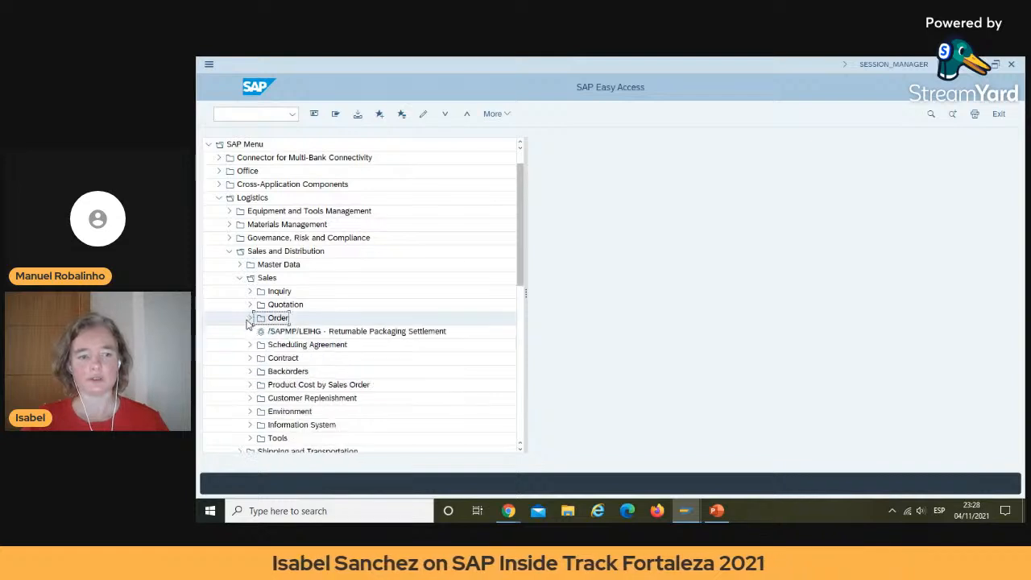
click(238, 279)
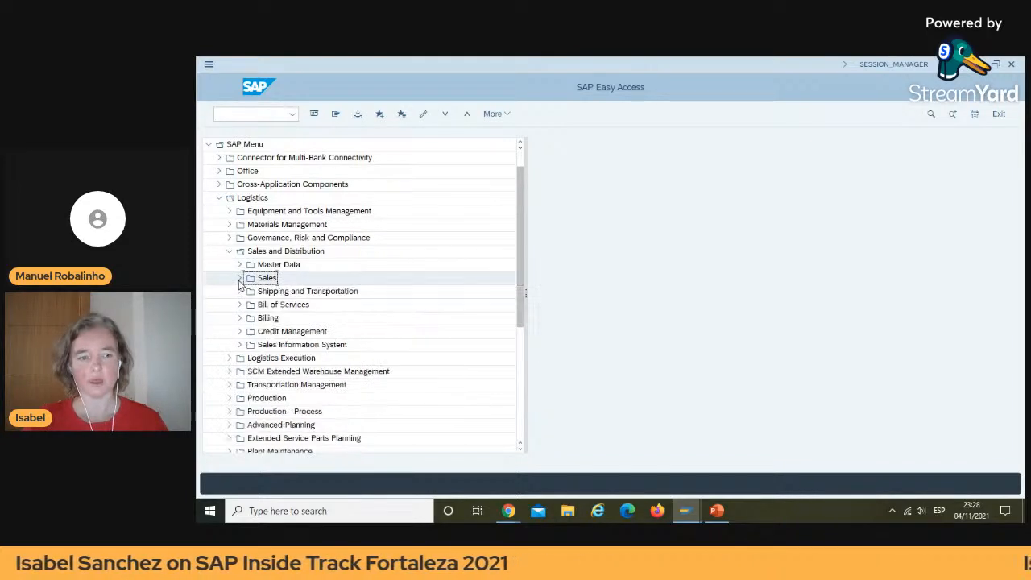
click(239, 292)
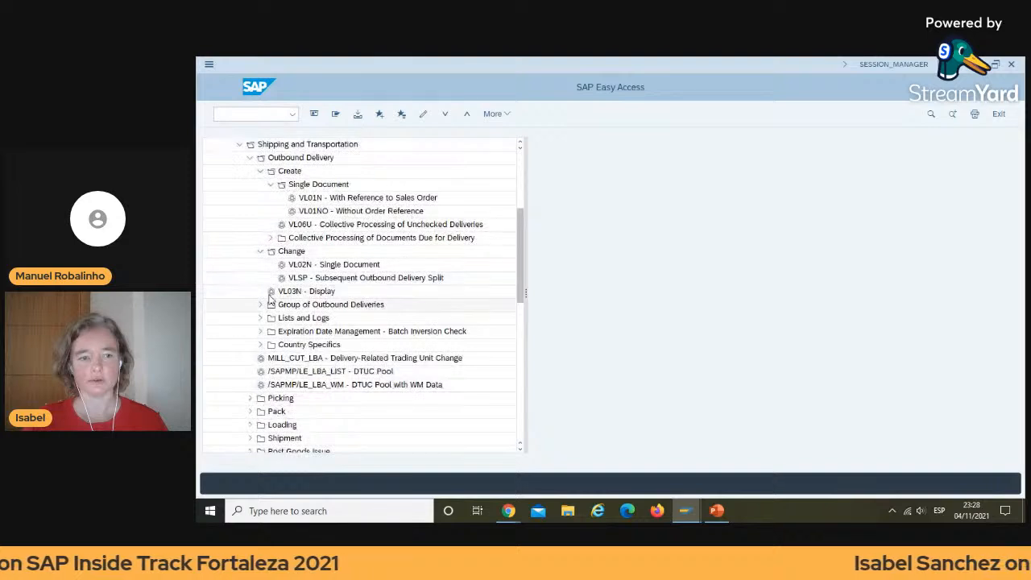
click(311, 202)
double_click(312, 202)
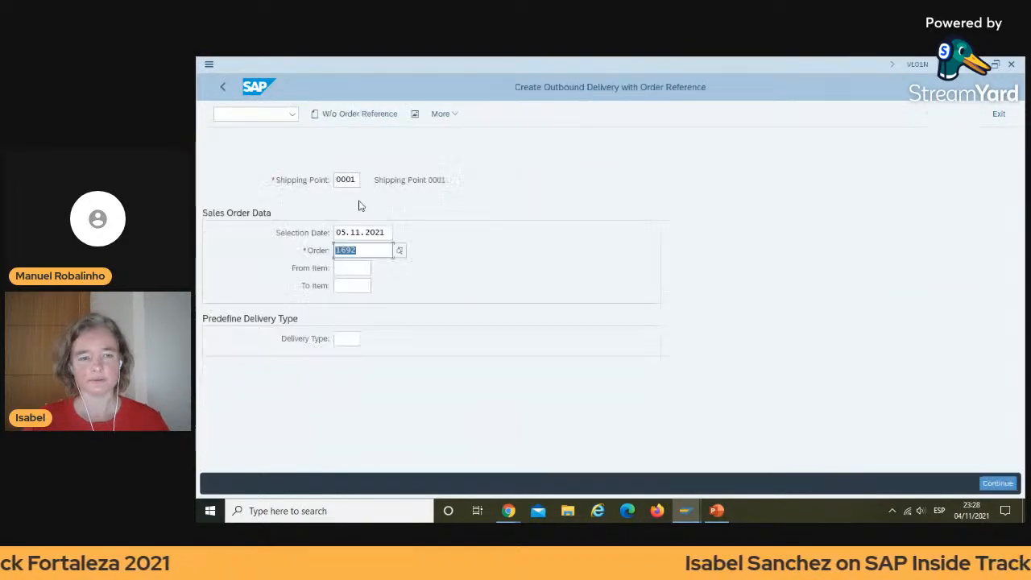
Step: Create the delivery for the consignment issue order from shipping point 0001 and display its status overview
key(Return)
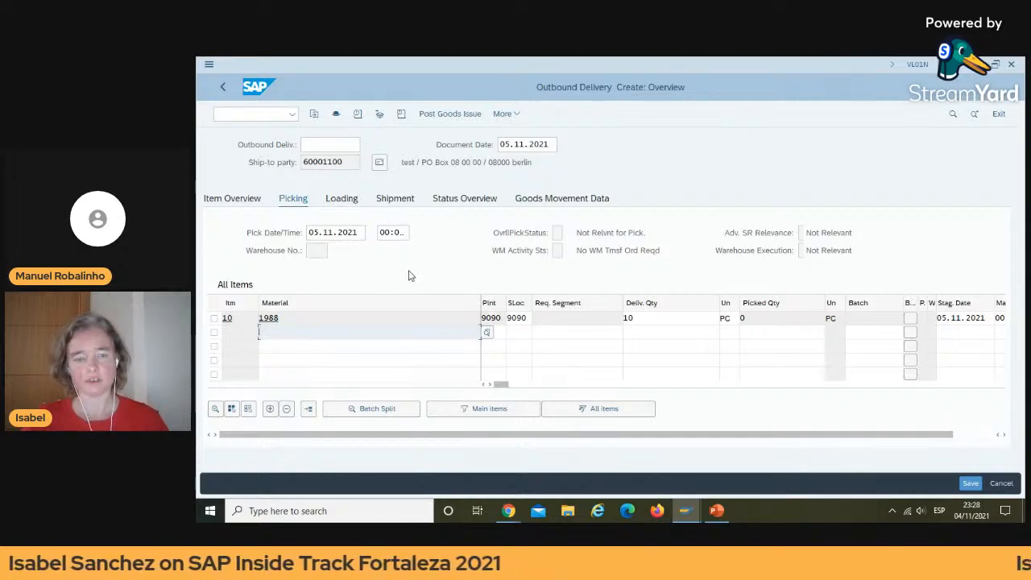
click(473, 202)
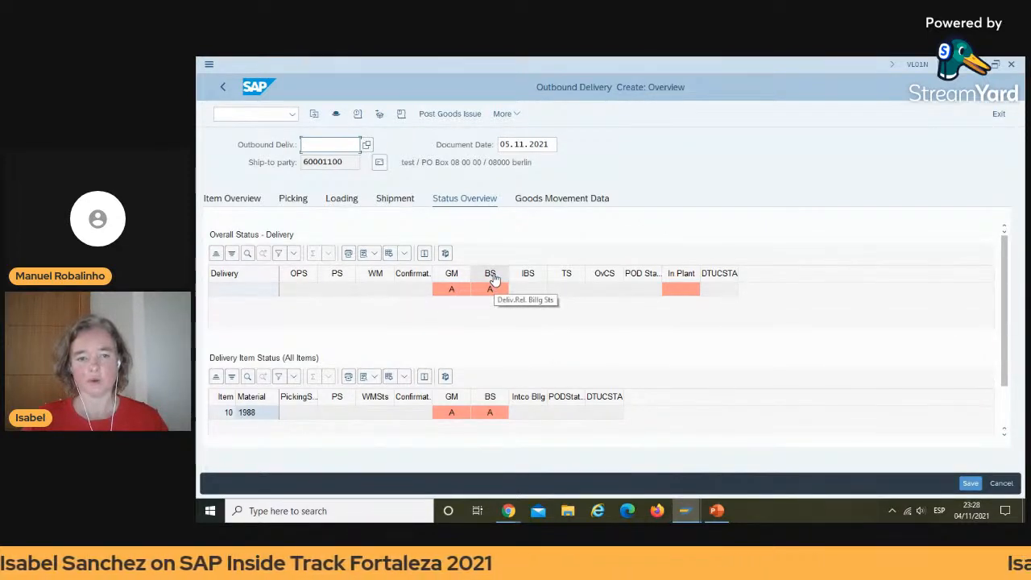
Step: Post the goods issue for the consignment issue delivery and leave delivery creation
click(451, 113)
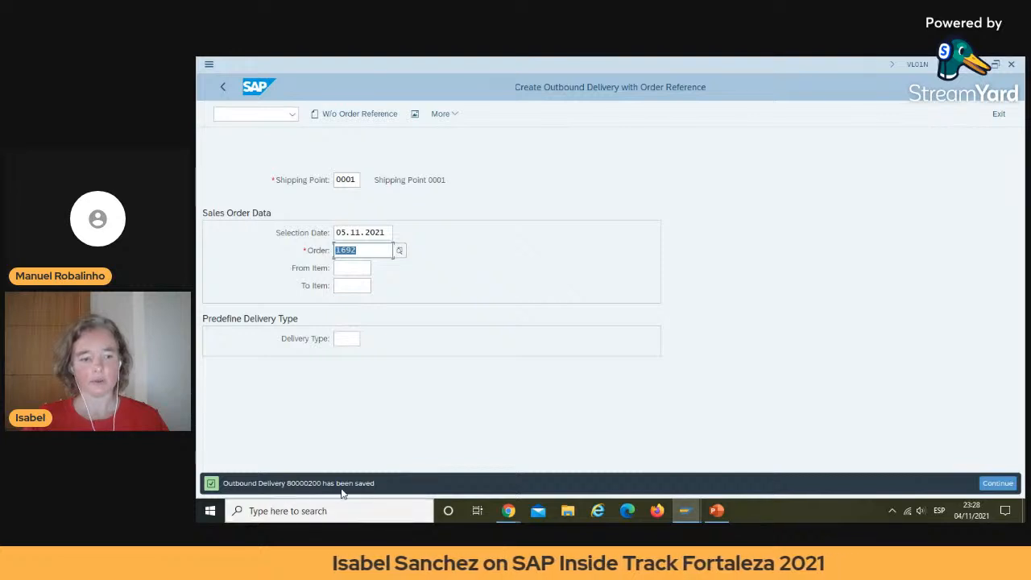
click(224, 84)
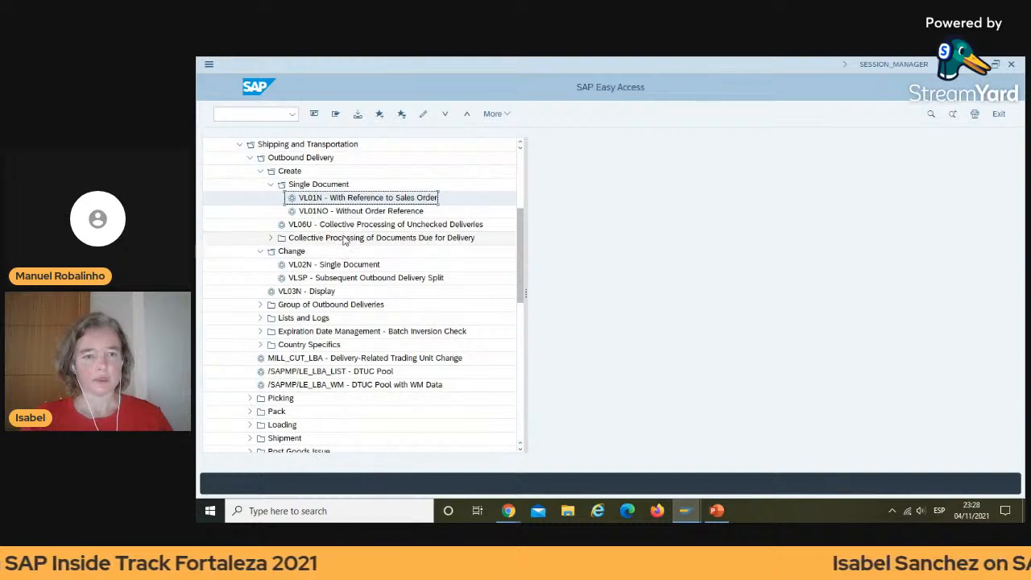
Step: Collapse the outbound delivery Create folder and start VF01 from the Billing Document folder under Shipping and Transportation
scroll(345, 240, up, 1)
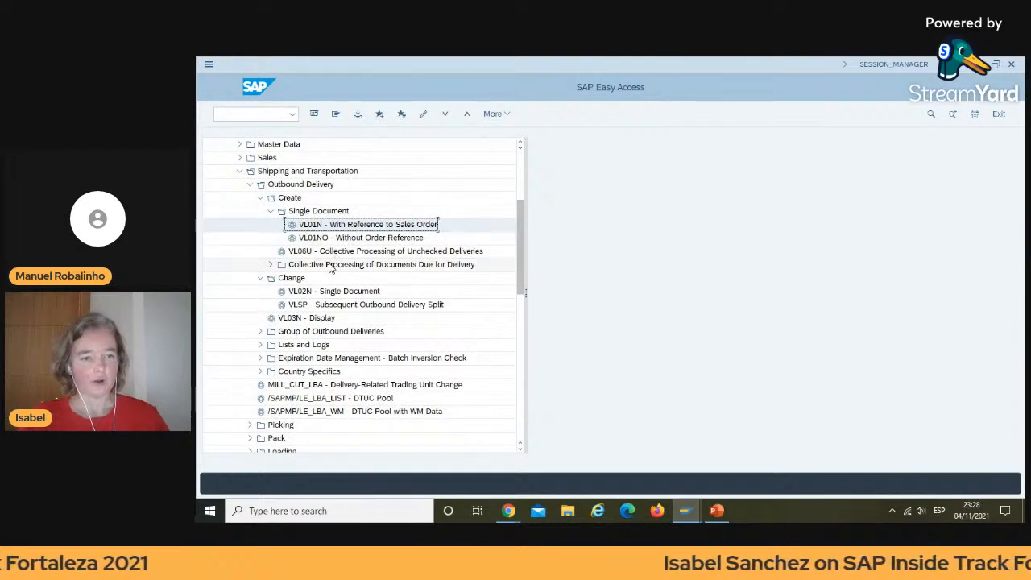
scroll(270, 319, down, 2)
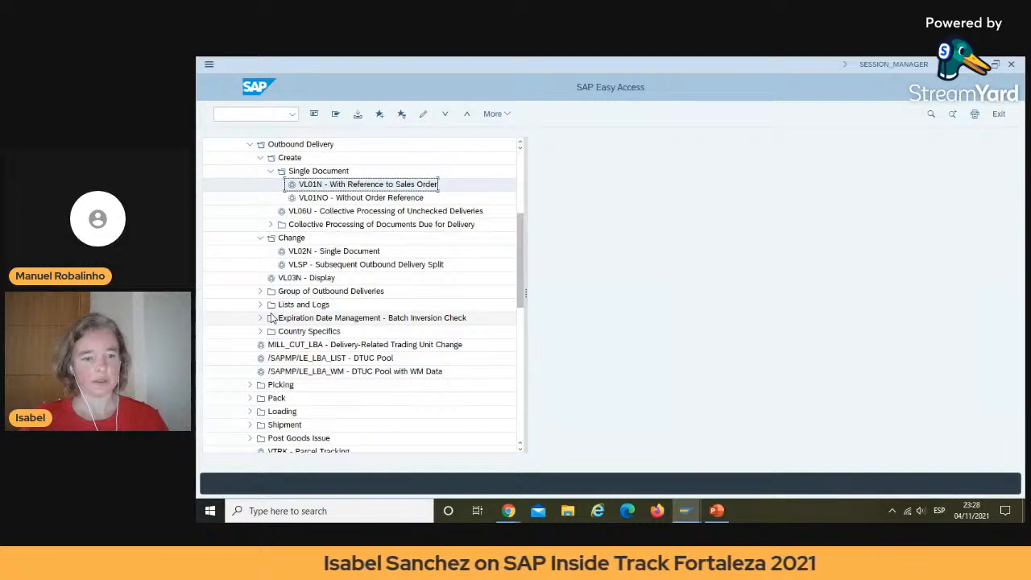
click(260, 159)
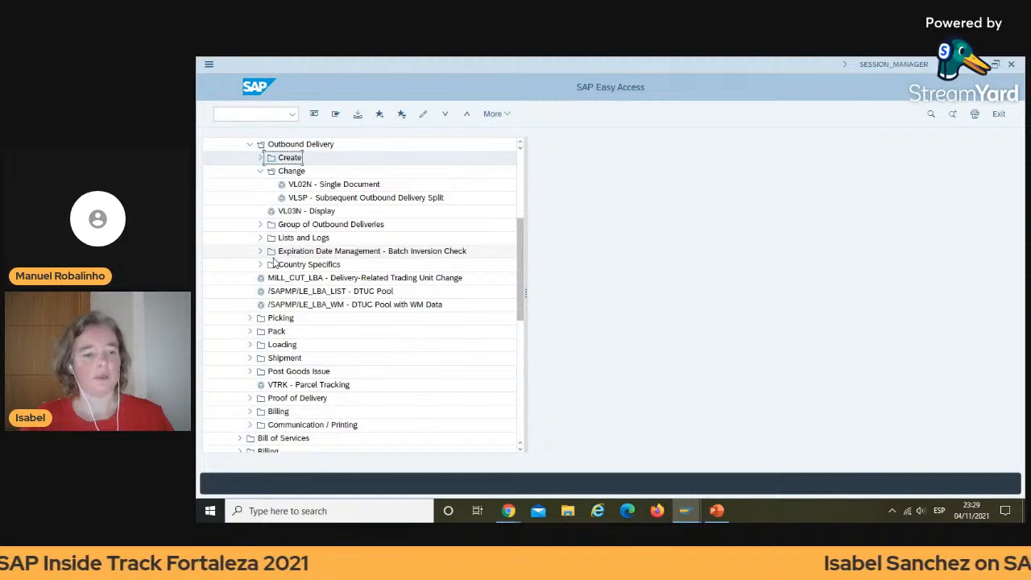
scroll(273, 263, down, 4)
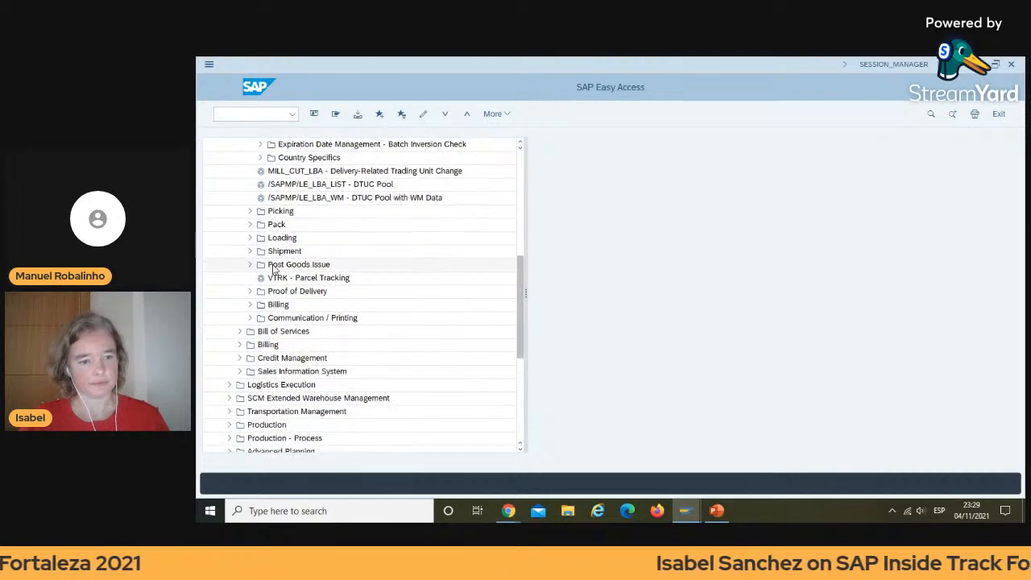
click(250, 305)
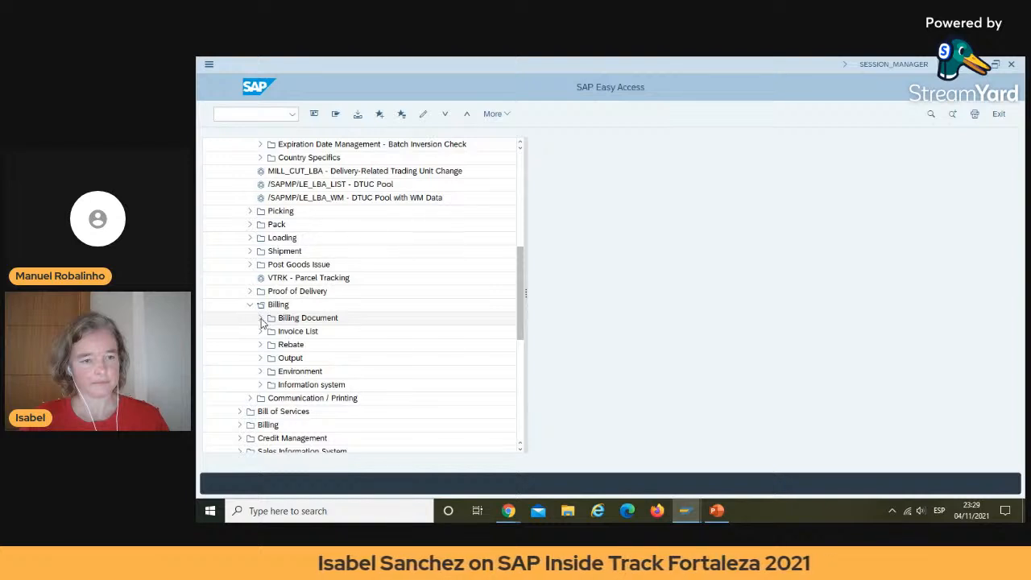
click(261, 319)
double_click(347, 277)
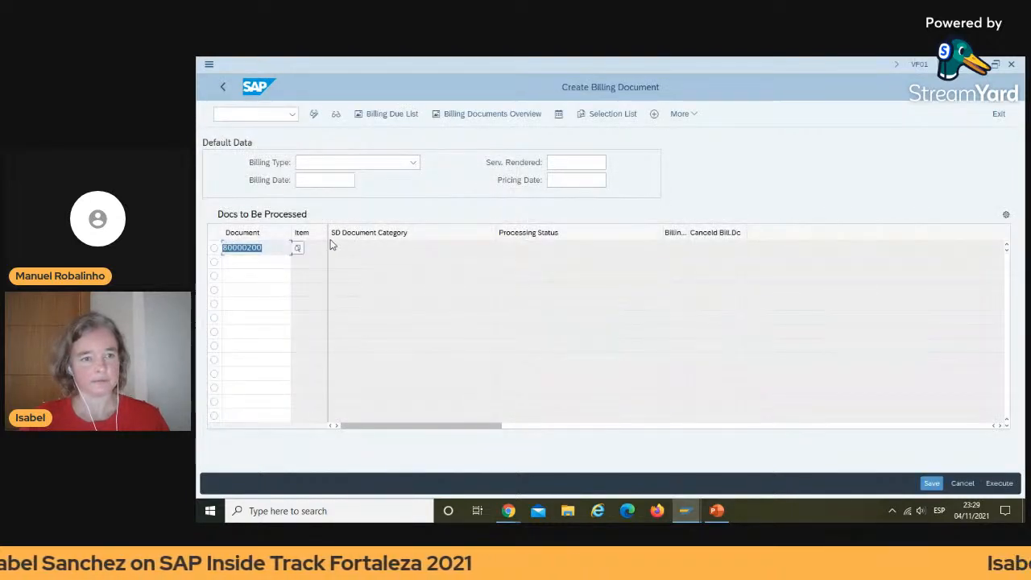
key(Return)
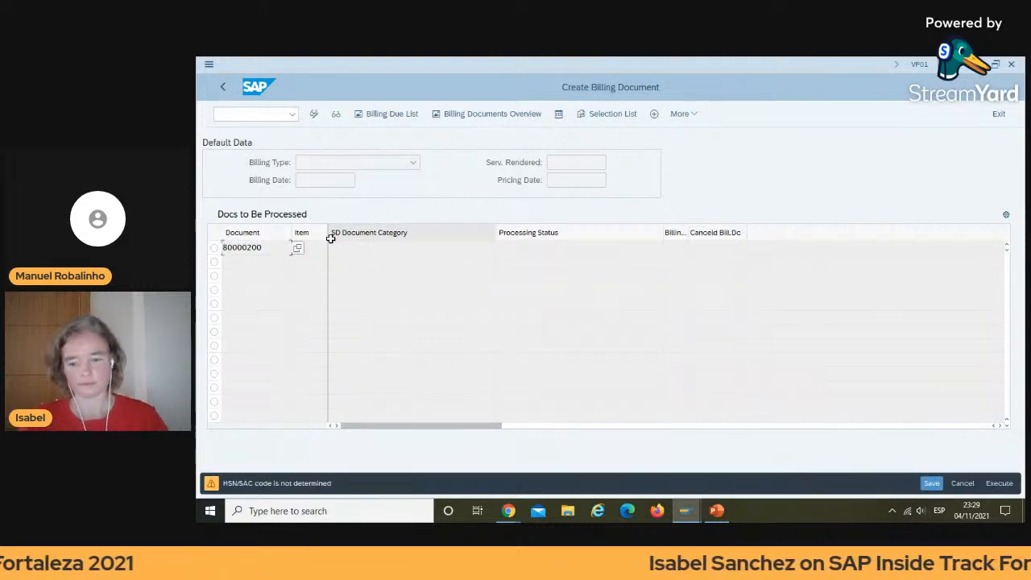
key(Return)
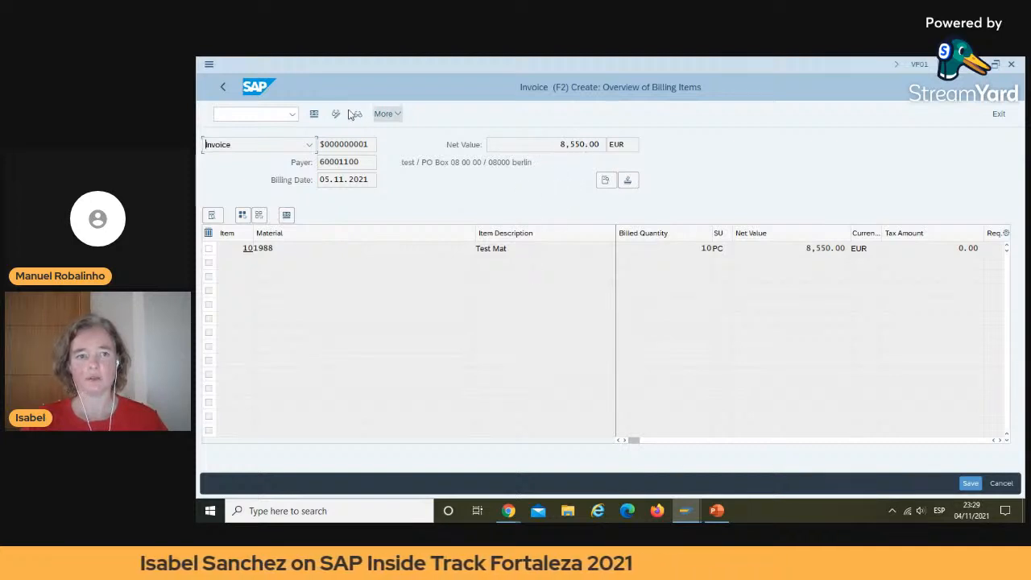
click(223, 87)
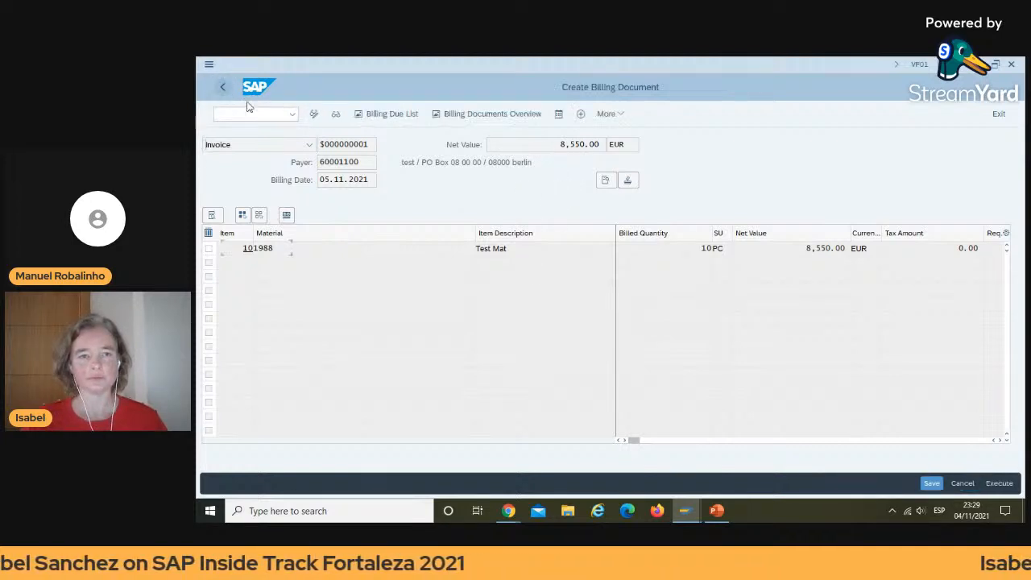
click(227, 87)
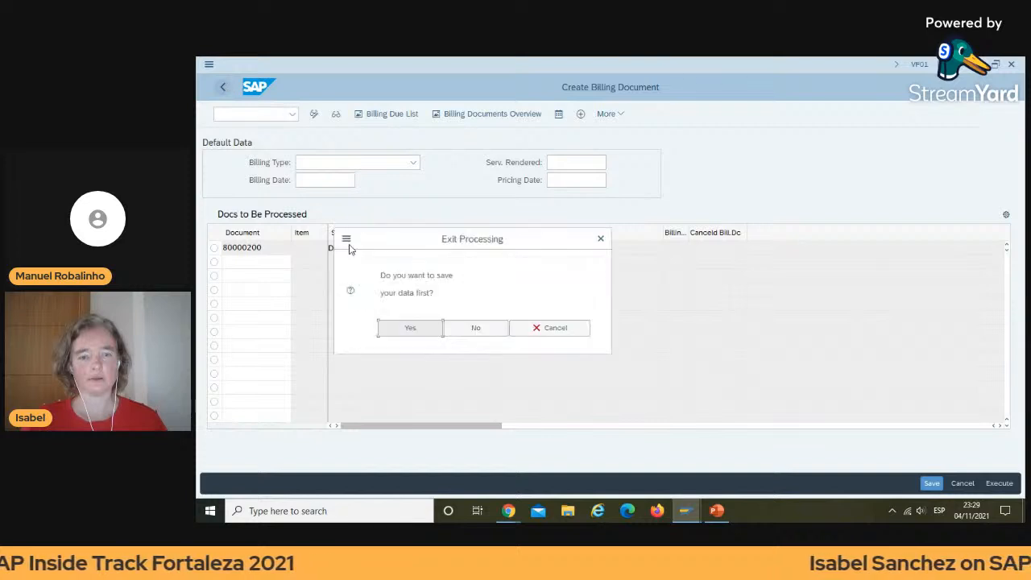
click(447, 334)
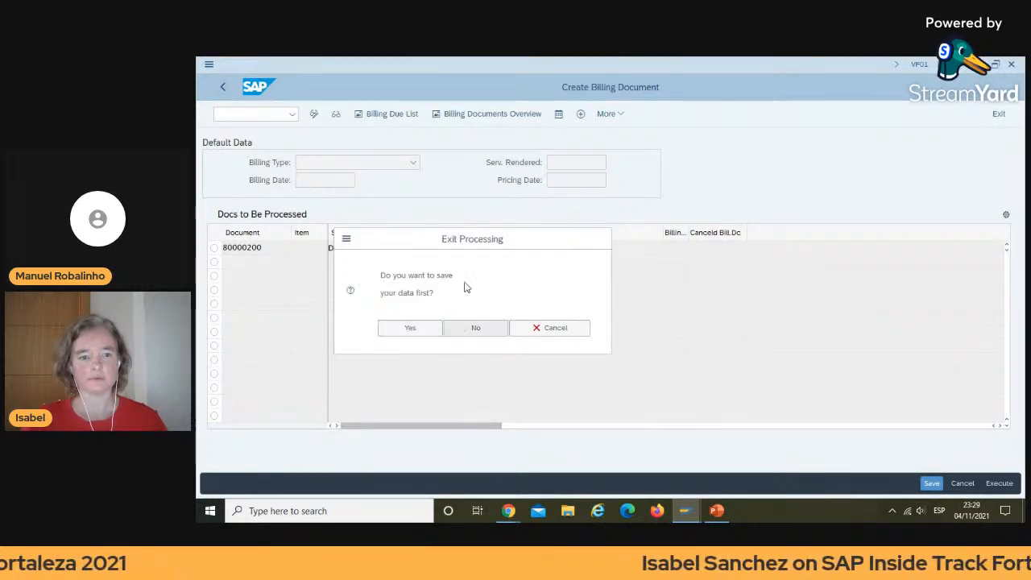
Step: Open the consignment issue delivery in VL02N, check its goods movement and billing status in the status overview, and leave the transaction
scroll(335, 270, up, 3)
scroll(337, 272, up, 5)
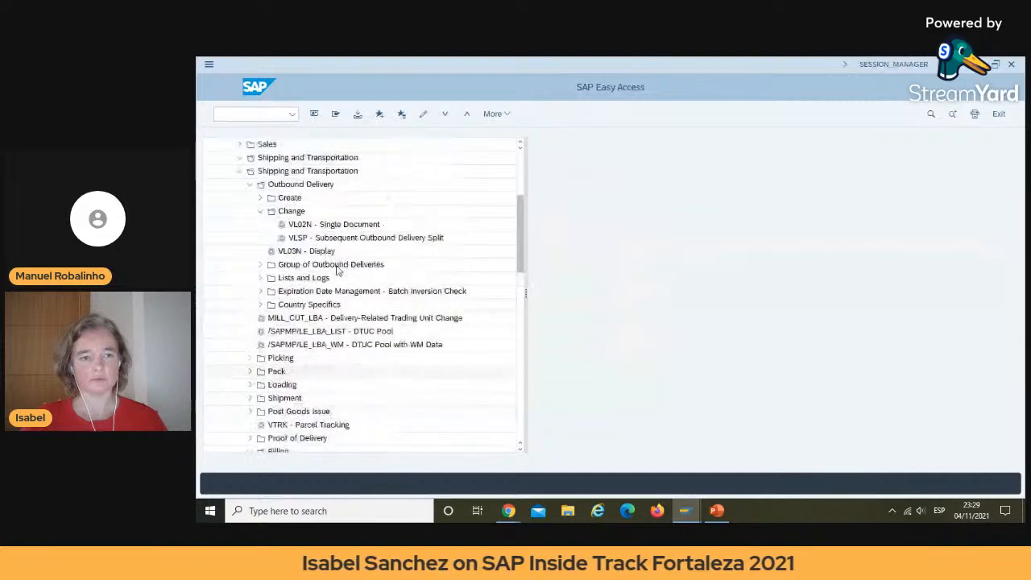
double_click(346, 345)
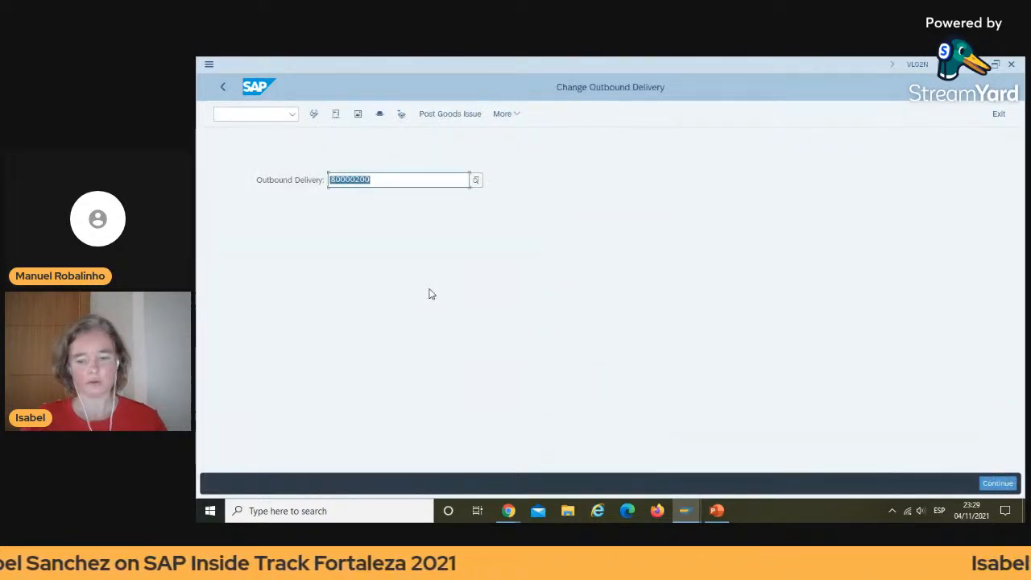
key(Return)
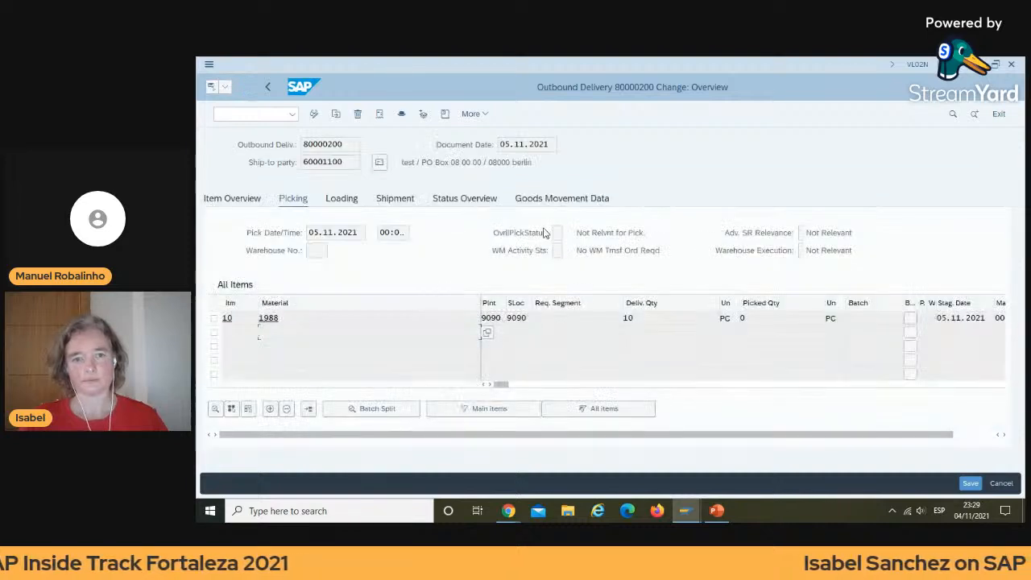
click(480, 206)
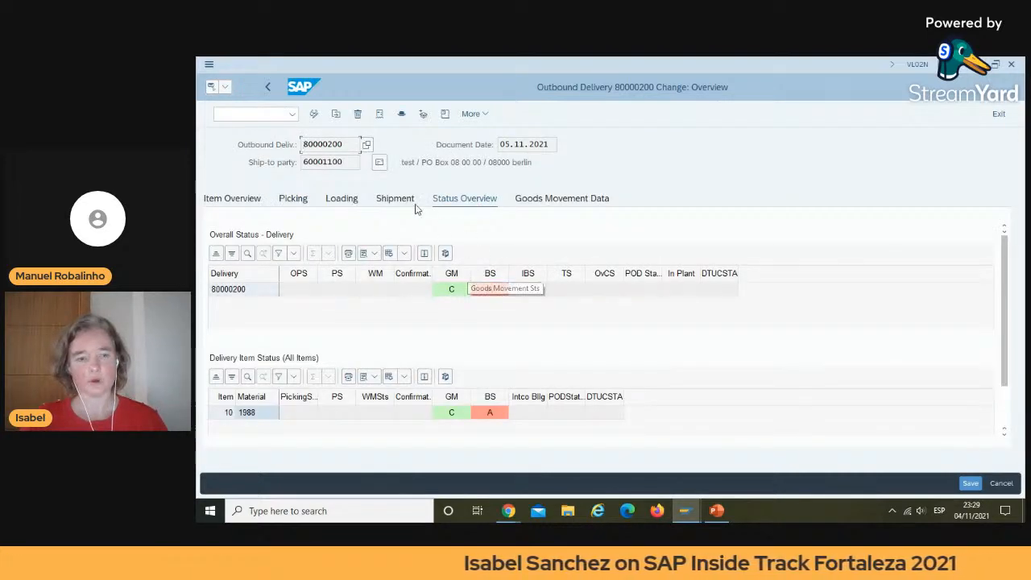
click(269, 87)
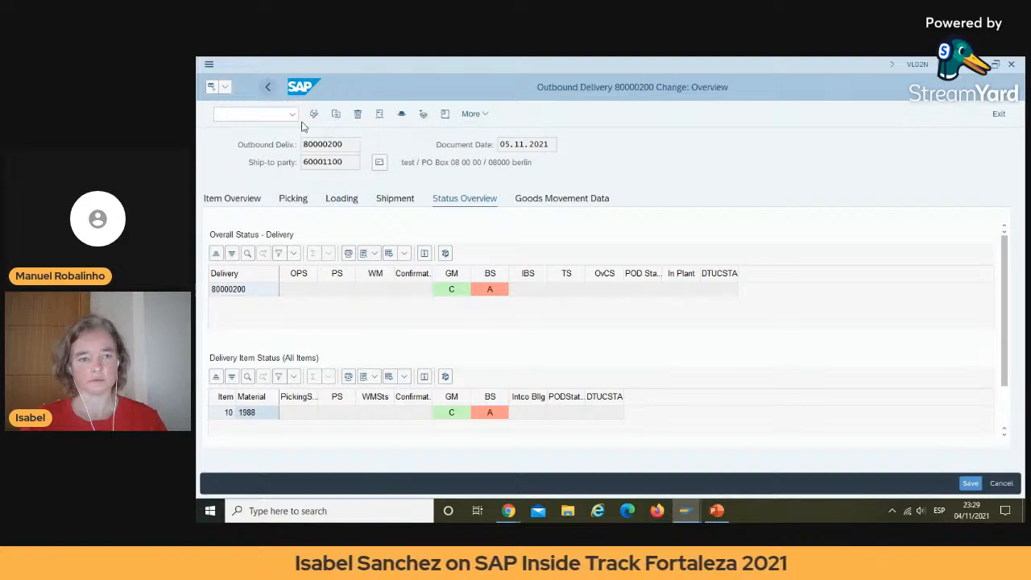
click(225, 89)
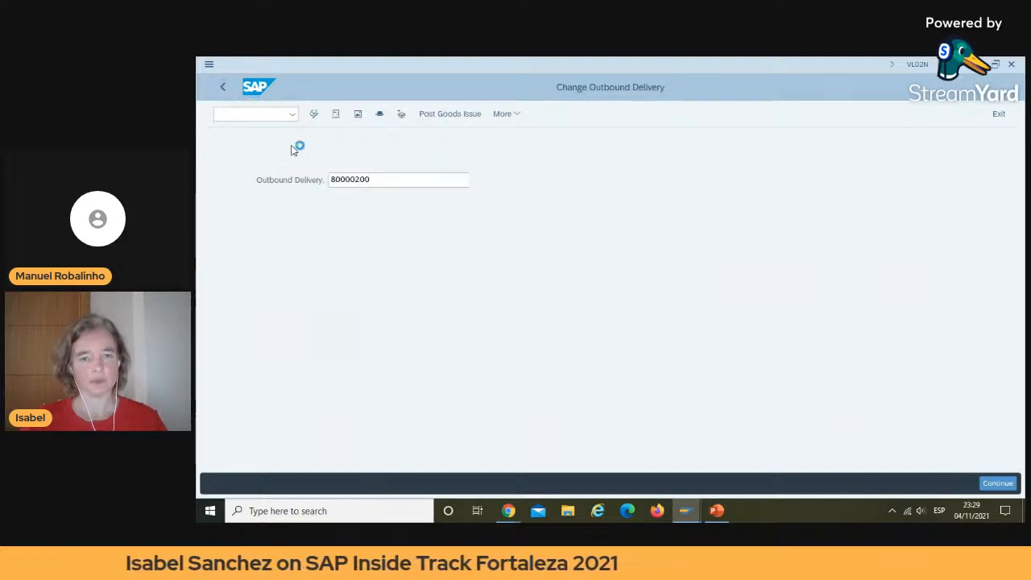
Step: Create the invoice for the consignment issue delivery in VF01 and save it
scroll(344, 328, down, 5)
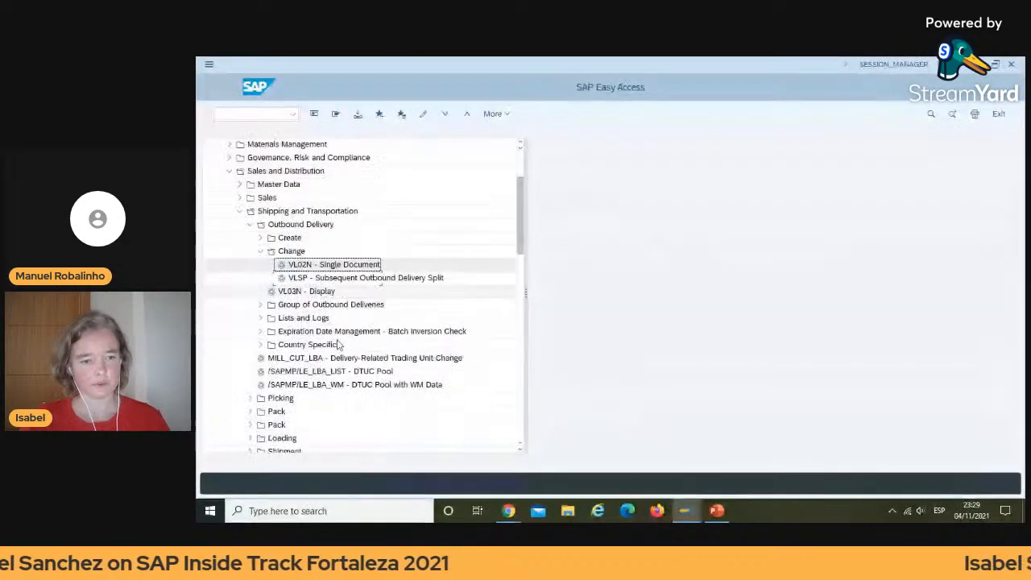
scroll(271, 381, down, 2)
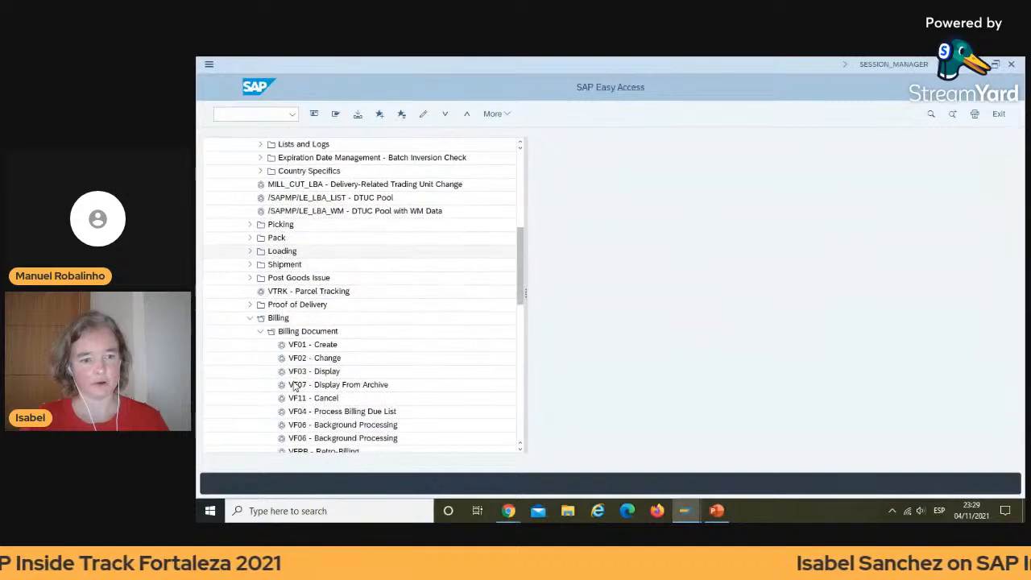
double_click(323, 331)
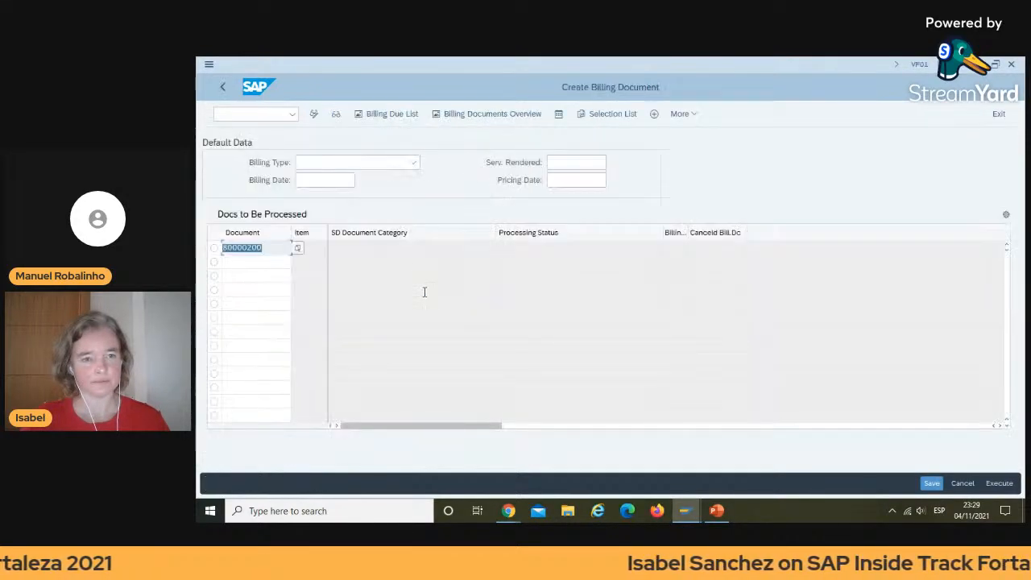
key(Return)
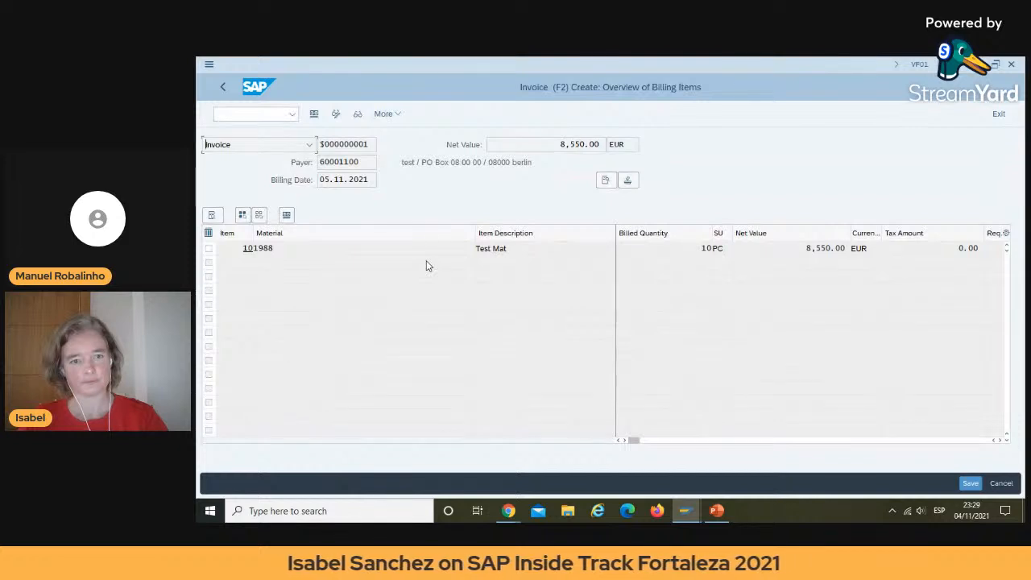
click(974, 485)
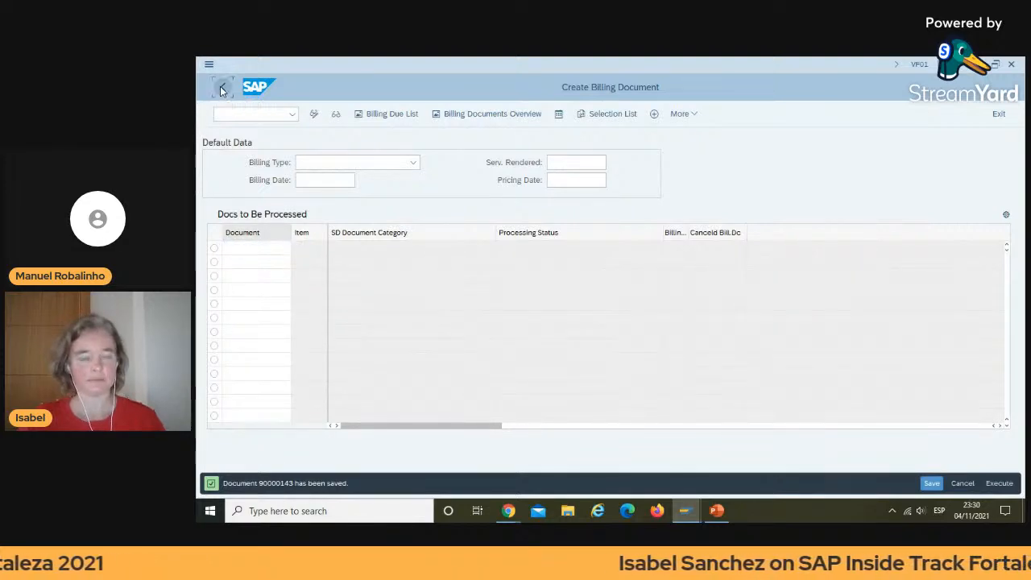
Step: Reopen the delivery in VL02N to check its billing status, leave it and collapse the outbound delivery Change folder
scroll(314, 251, up, 3)
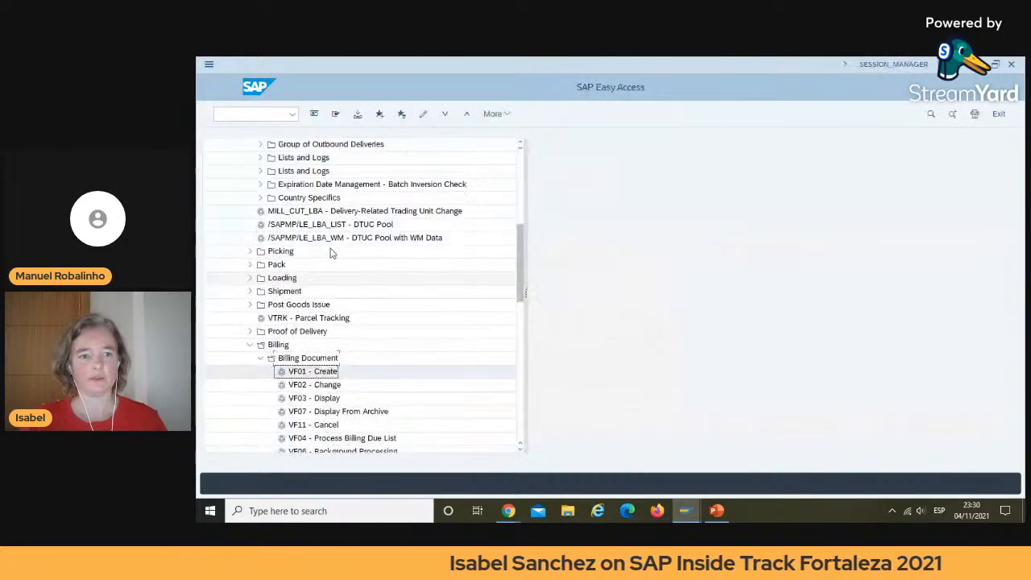
scroll(321, 255, up, 3)
click(360, 290)
double_click(362, 291)
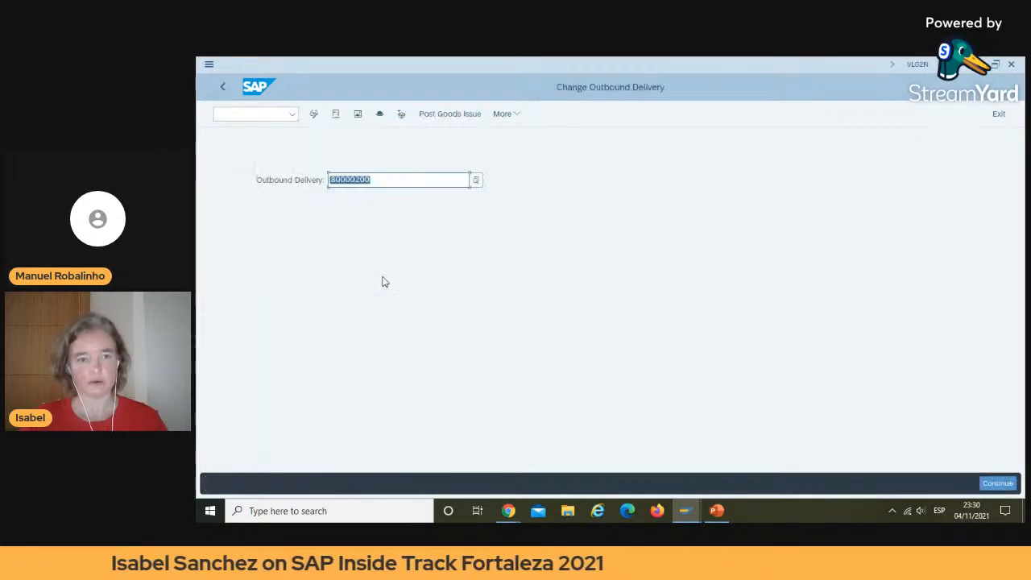
key(Return)
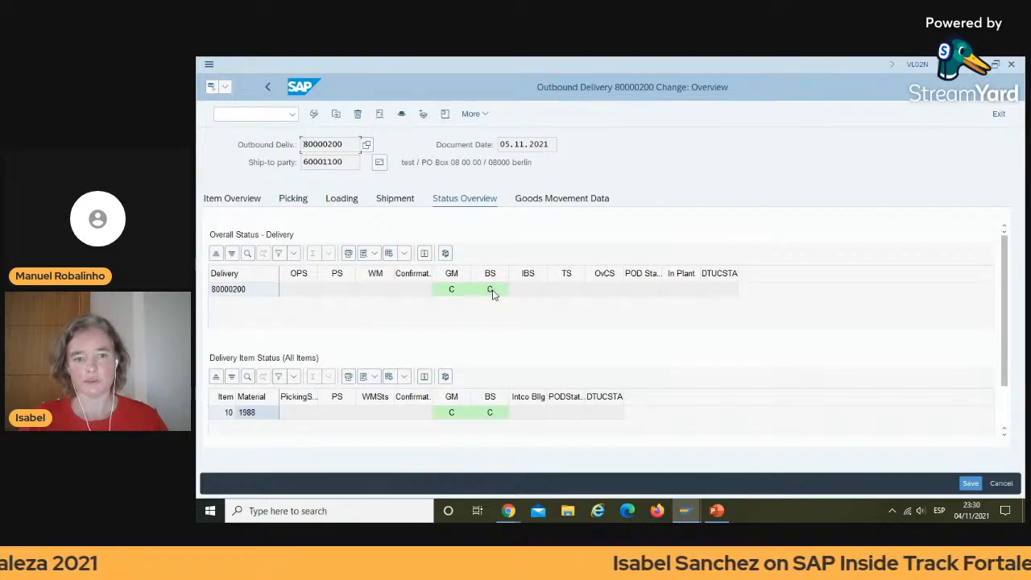
click(271, 95)
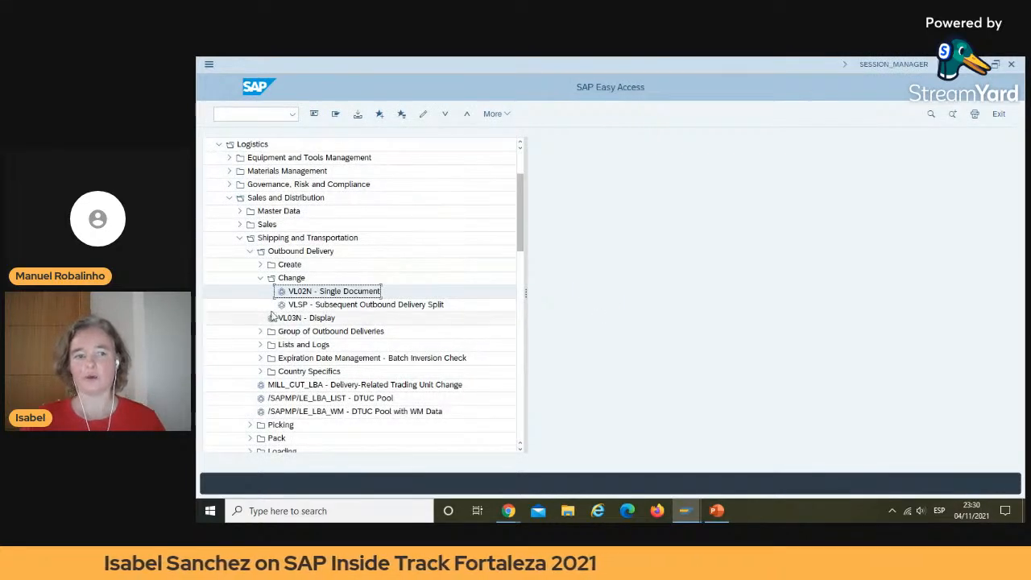
click(261, 278)
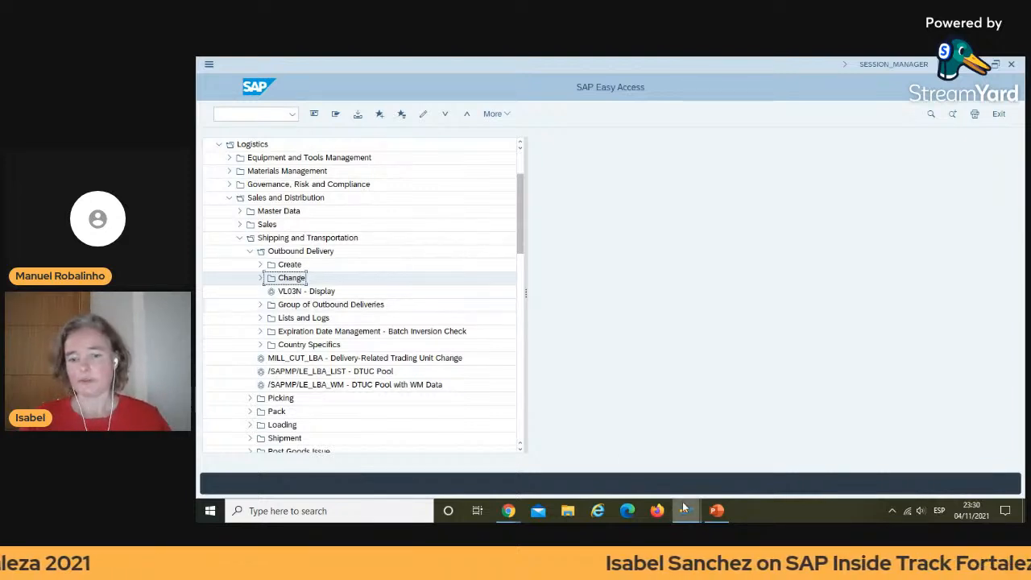
Step: Switch to the MMBE session, refresh the stock overview of material 1988 to examine its customer consignment stock, and return to the selection
mouse_move(686, 511)
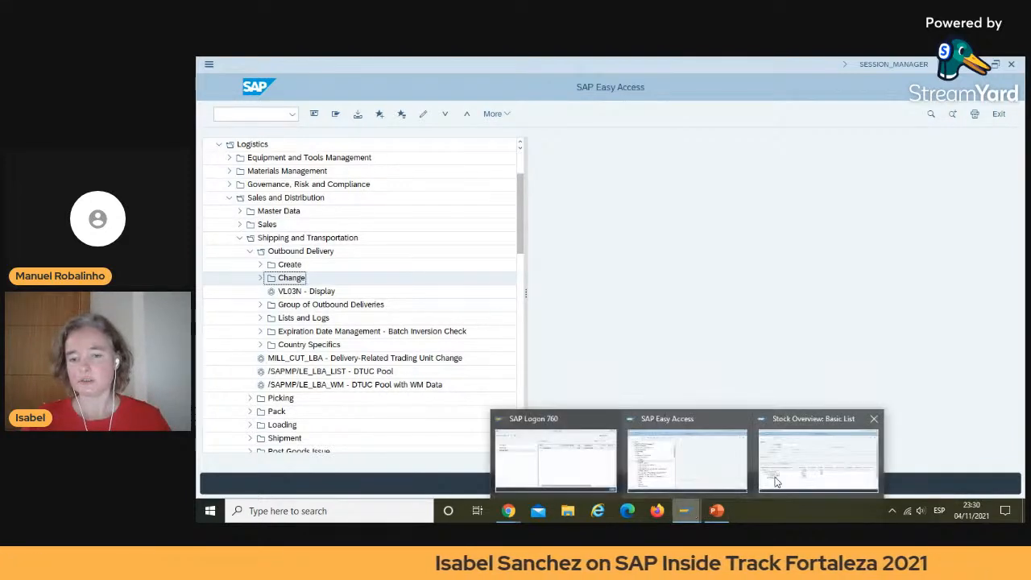
click(837, 455)
click(336, 114)
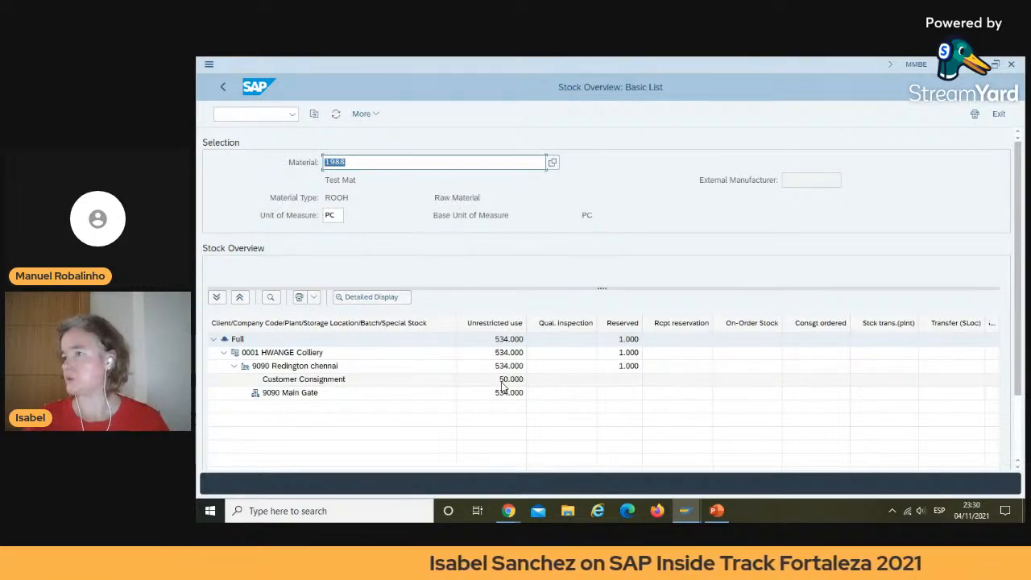
click(226, 88)
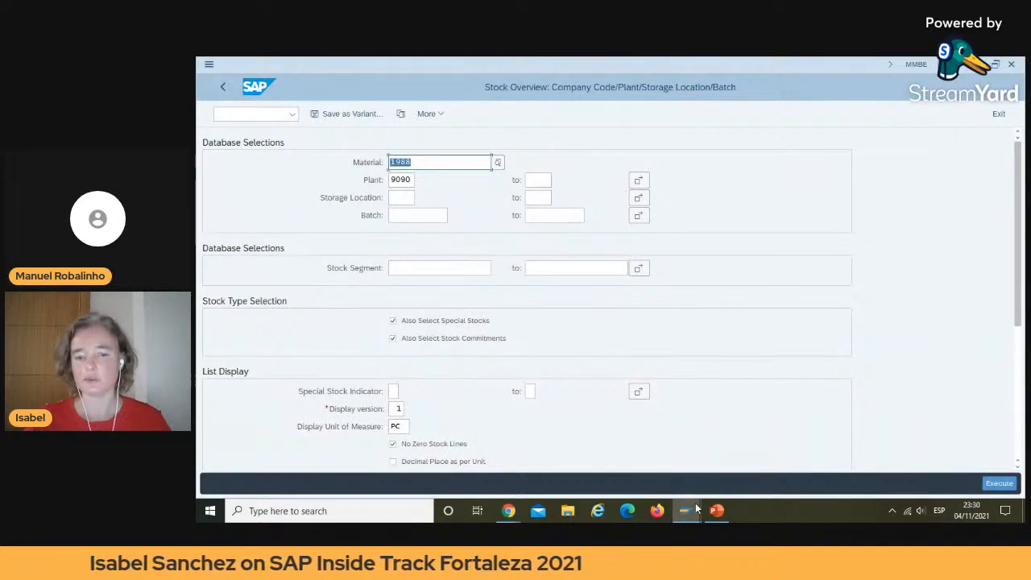
Step: Switch to the PowerPoint presentation and advance to the Consignment Issue "VIDEO 3 / DEMO" slide
click(719, 513)
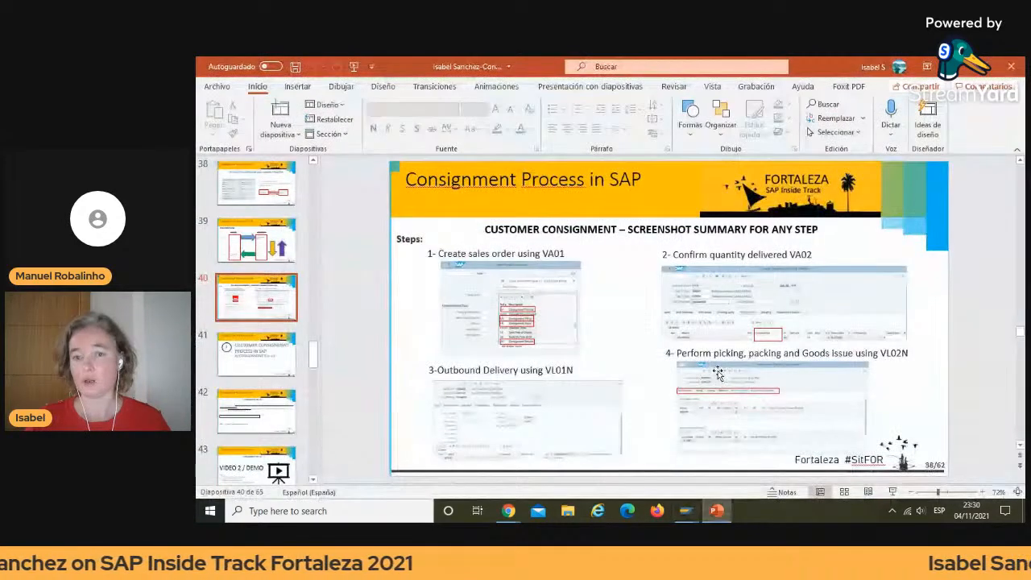
scroll(718, 378, down, 1)
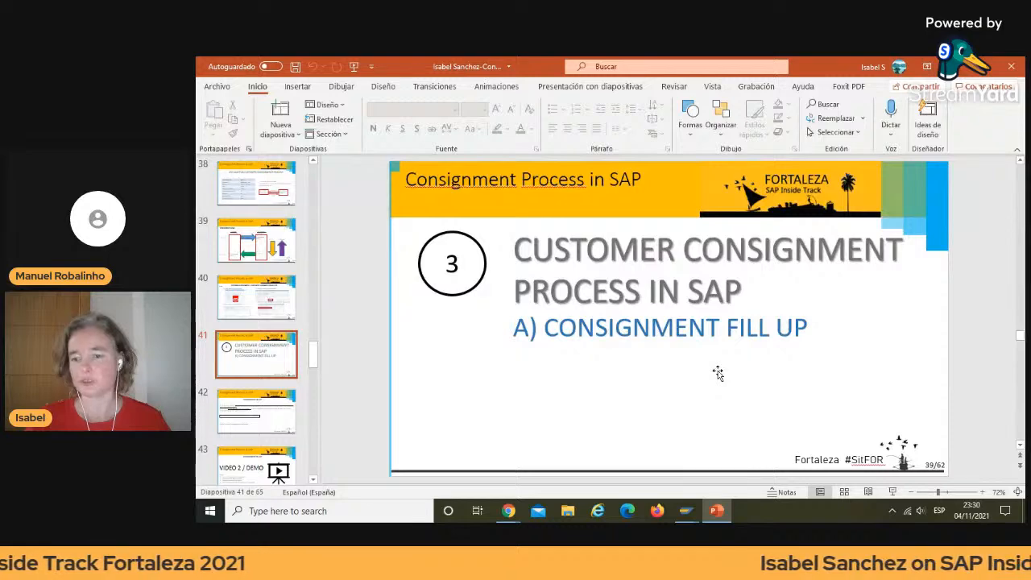
scroll(718, 382, down, 1)
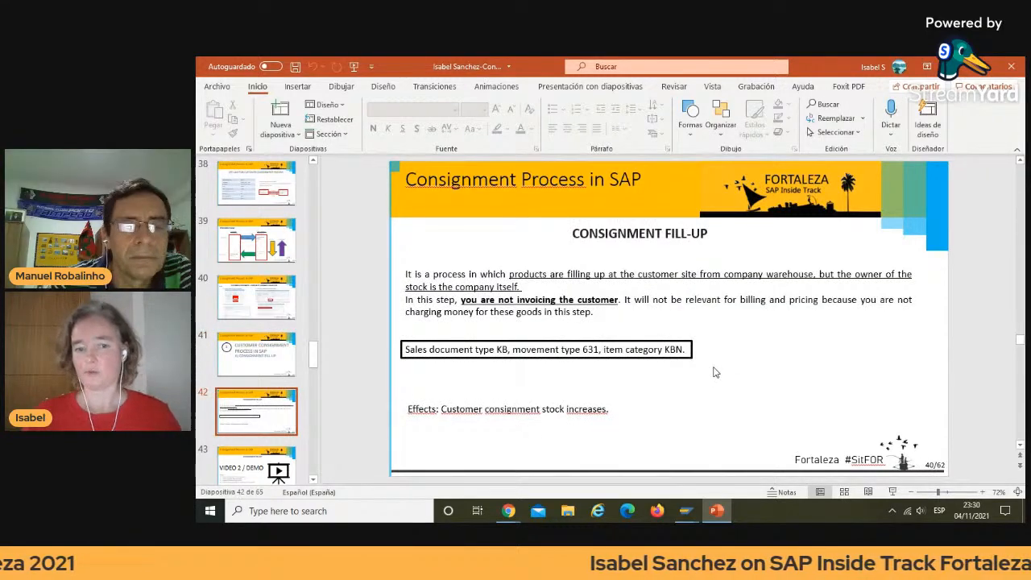
scroll(714, 373, down, 3)
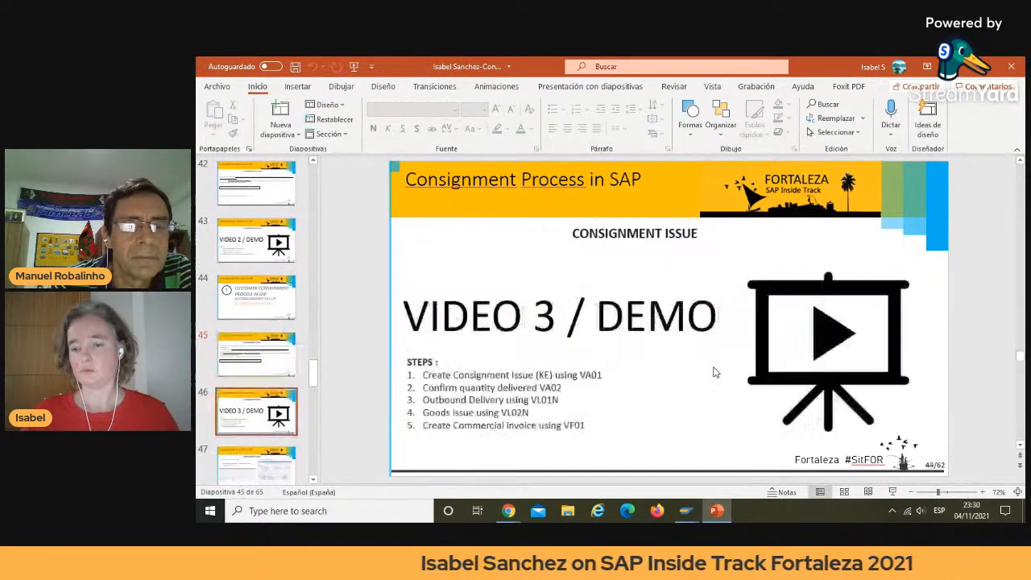